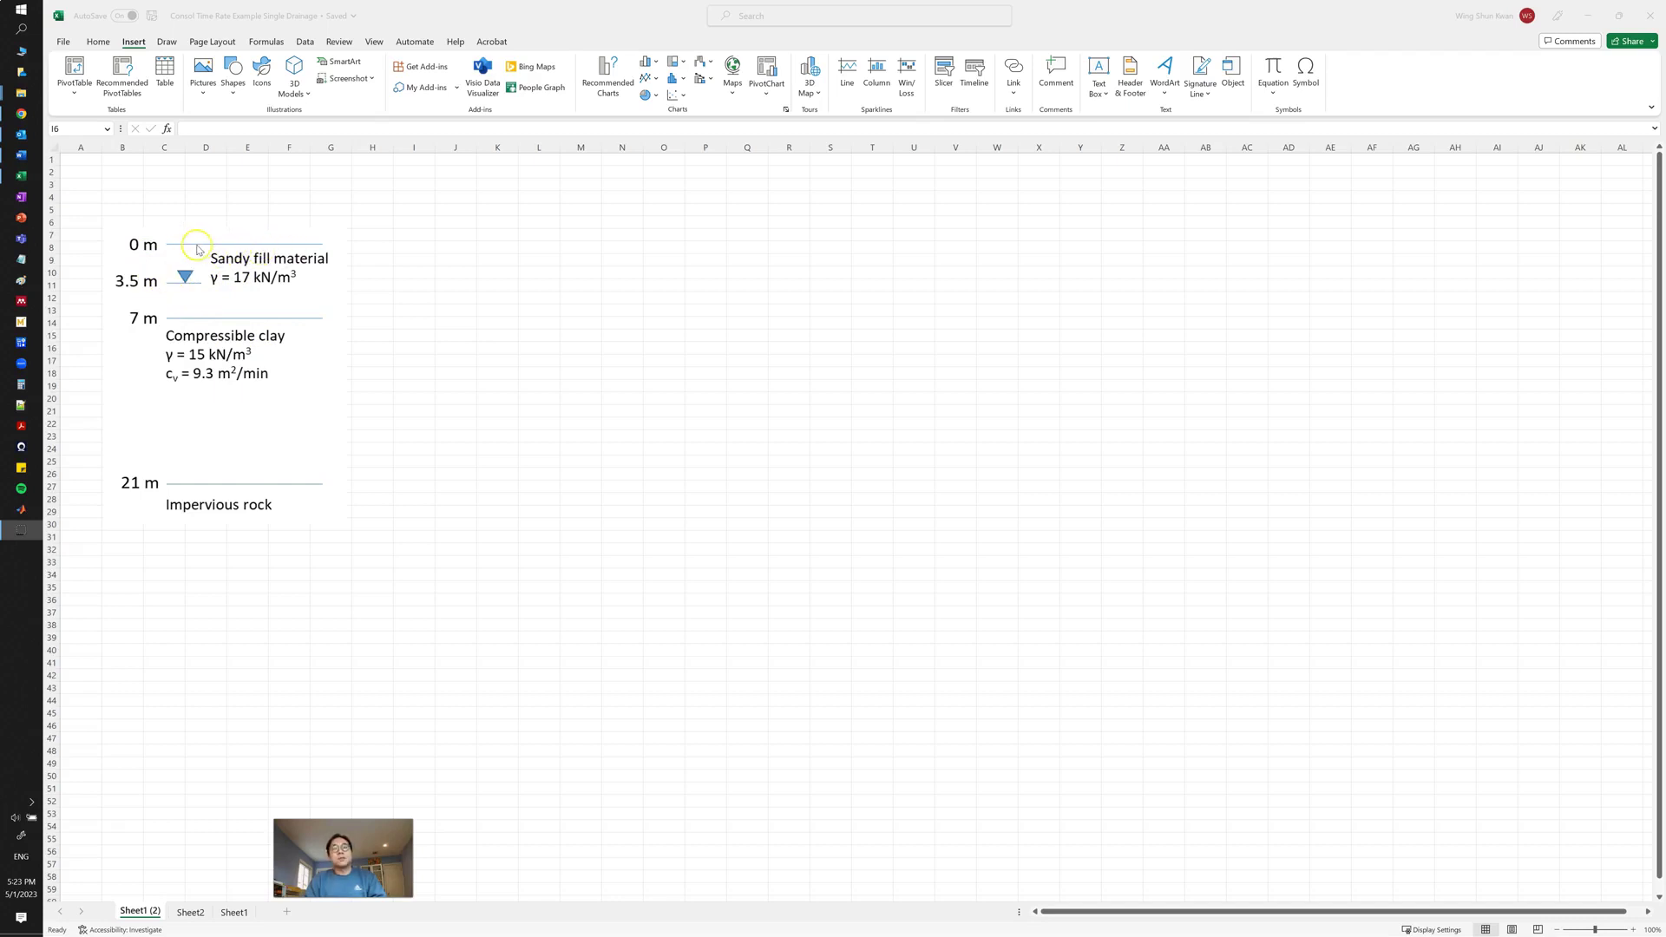
# - Enter the column heading "depth" in cell J5, beside the soil profile
pyautogui.click(457, 223)
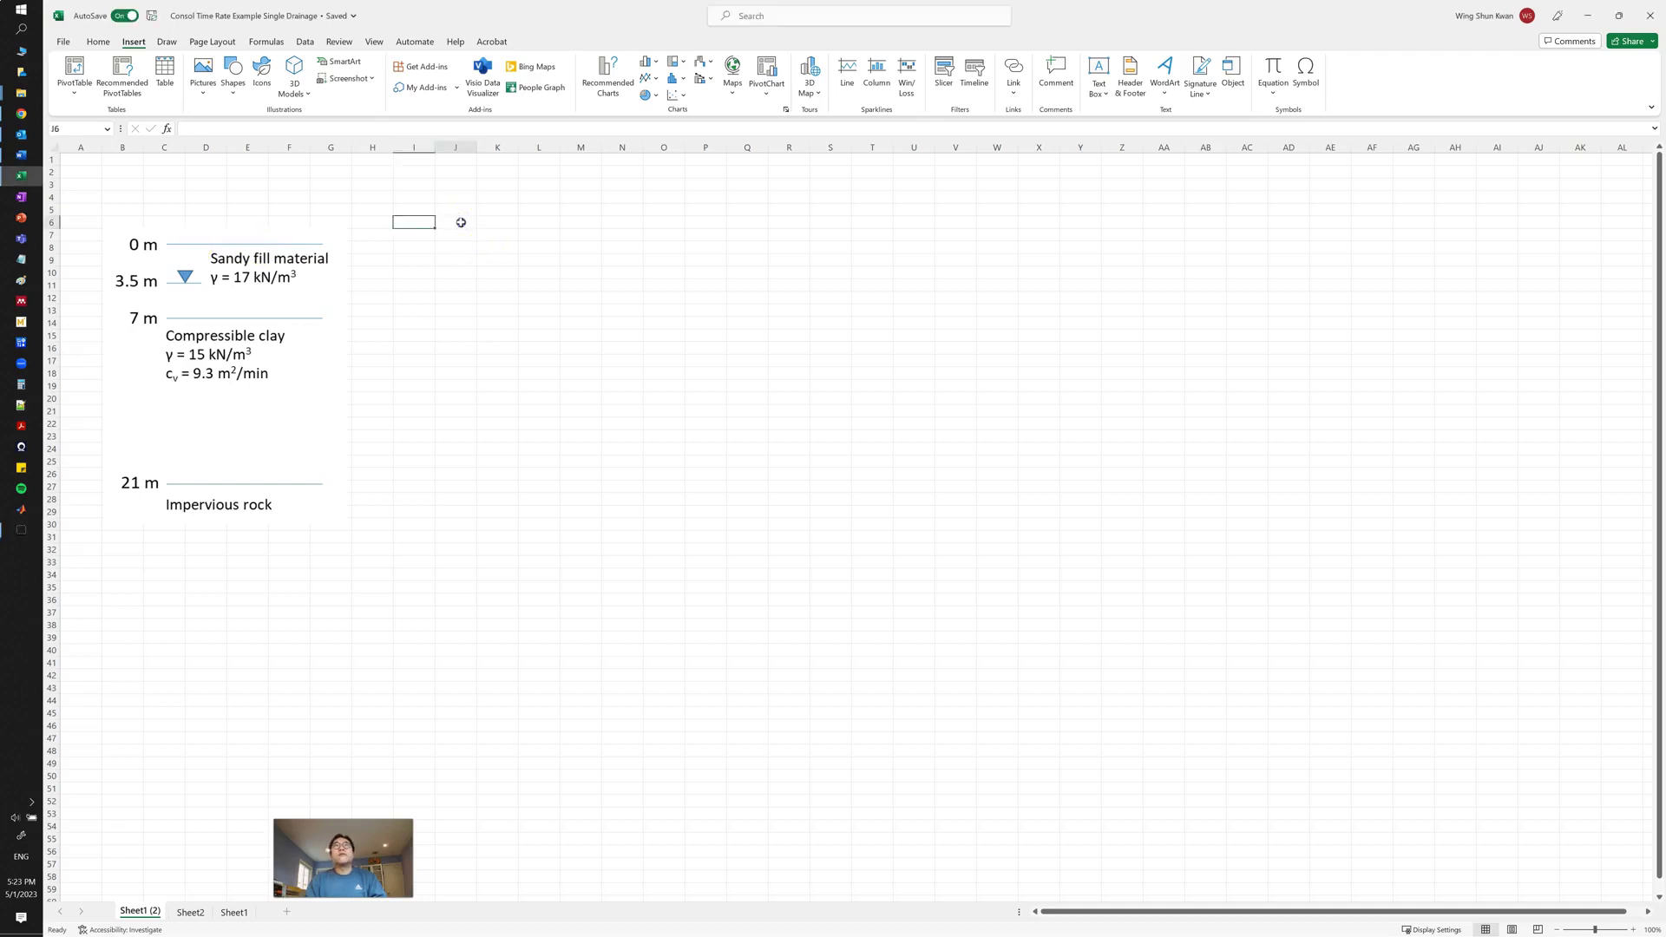
pyautogui.press('Up')
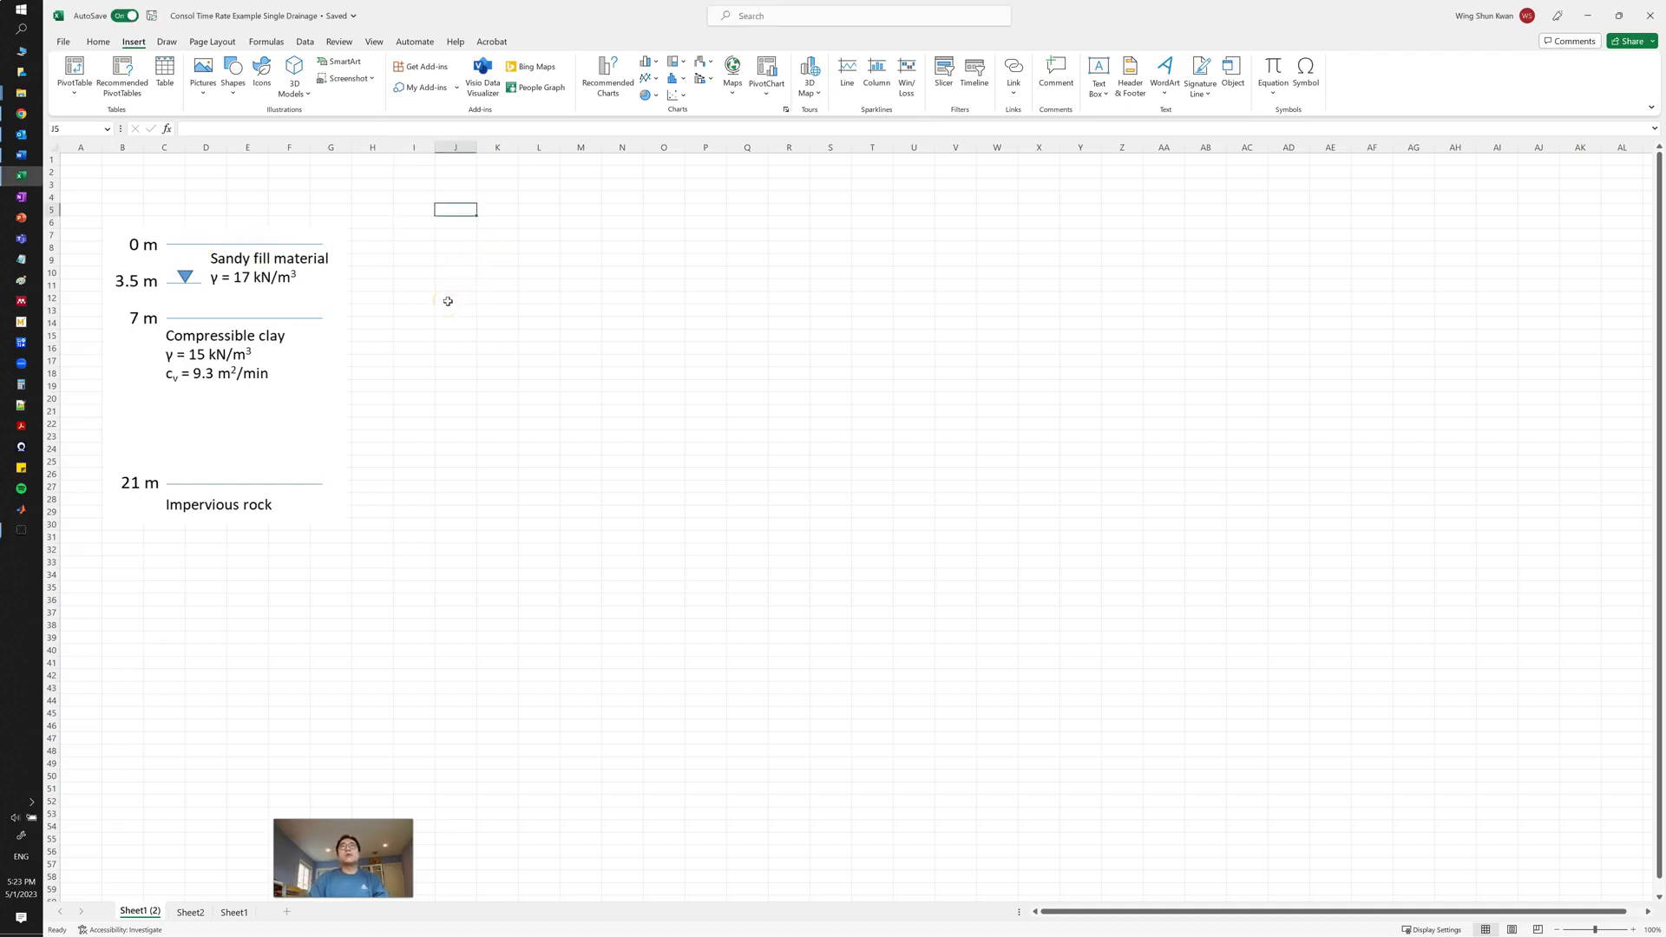
pyautogui.write('dept')
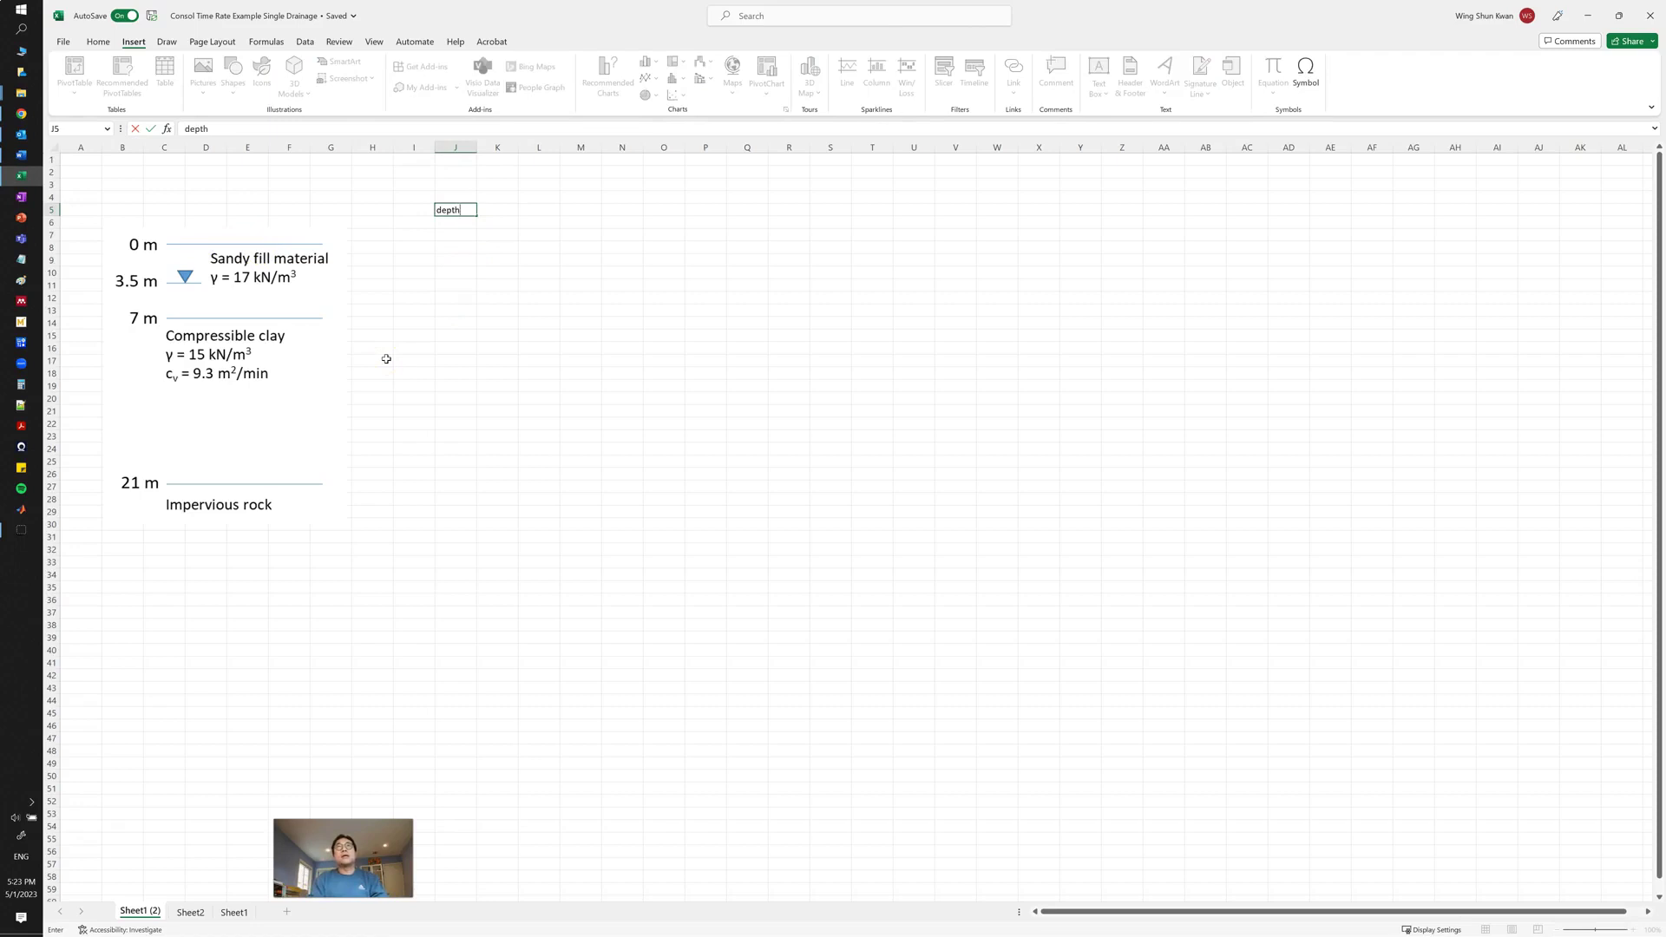
pyautogui.write('h')
pyautogui.press('Return')
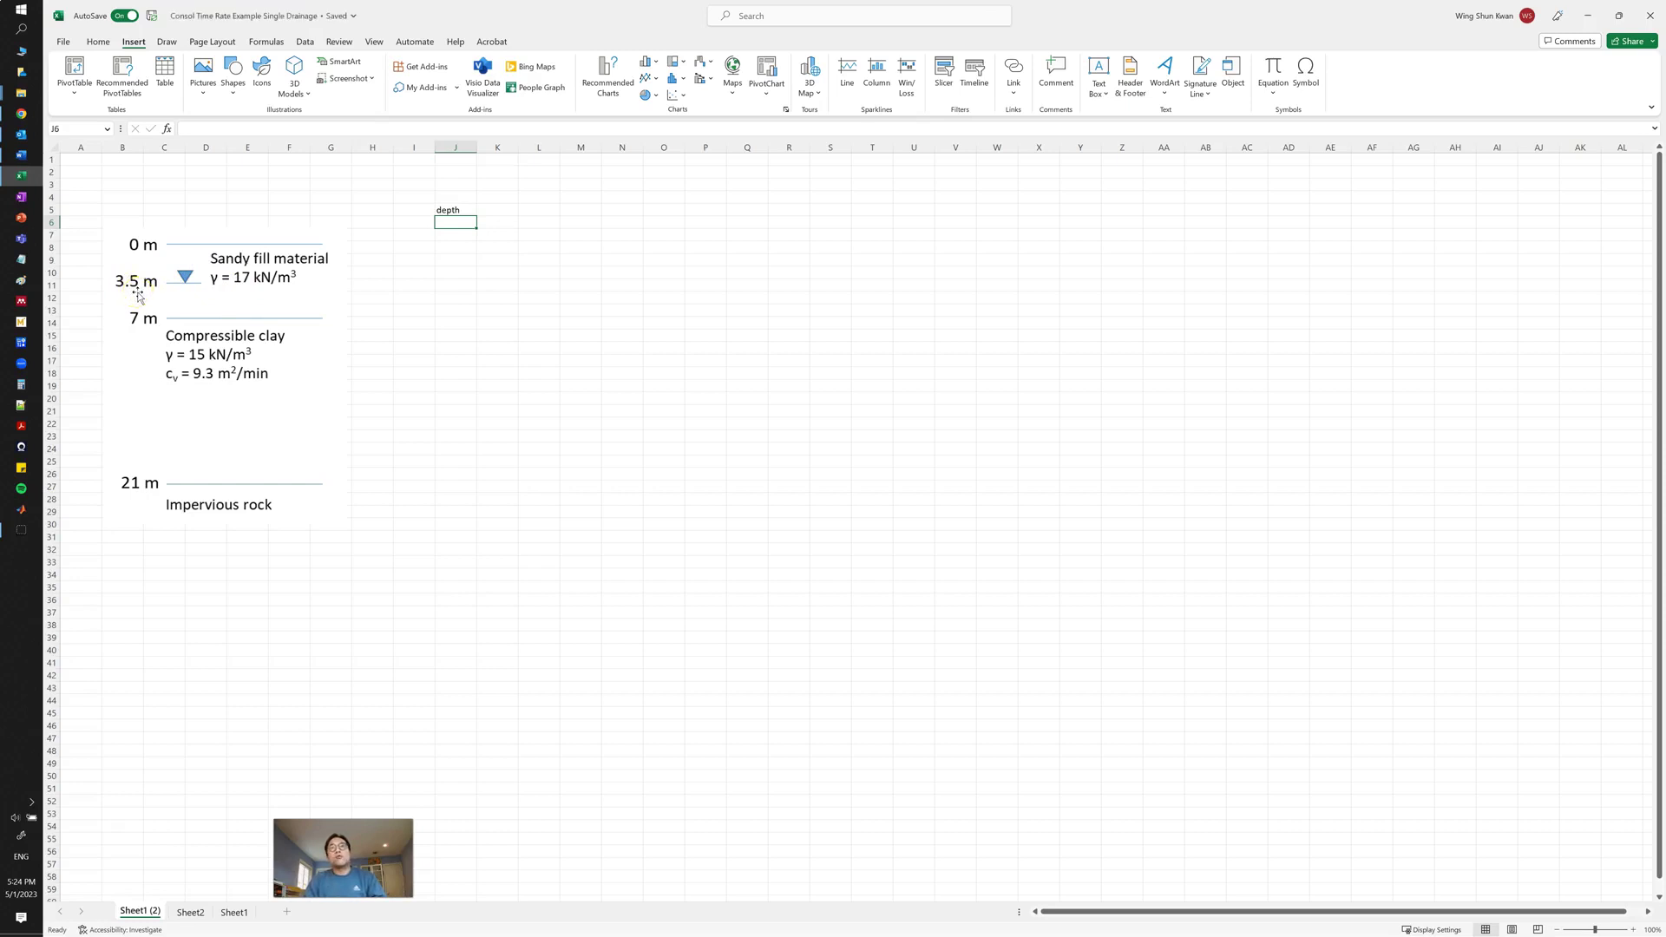
# - Fill the depth column from J7 to J49 with values from 0 to 21 in increments of 0.5
pyautogui.press('Return')
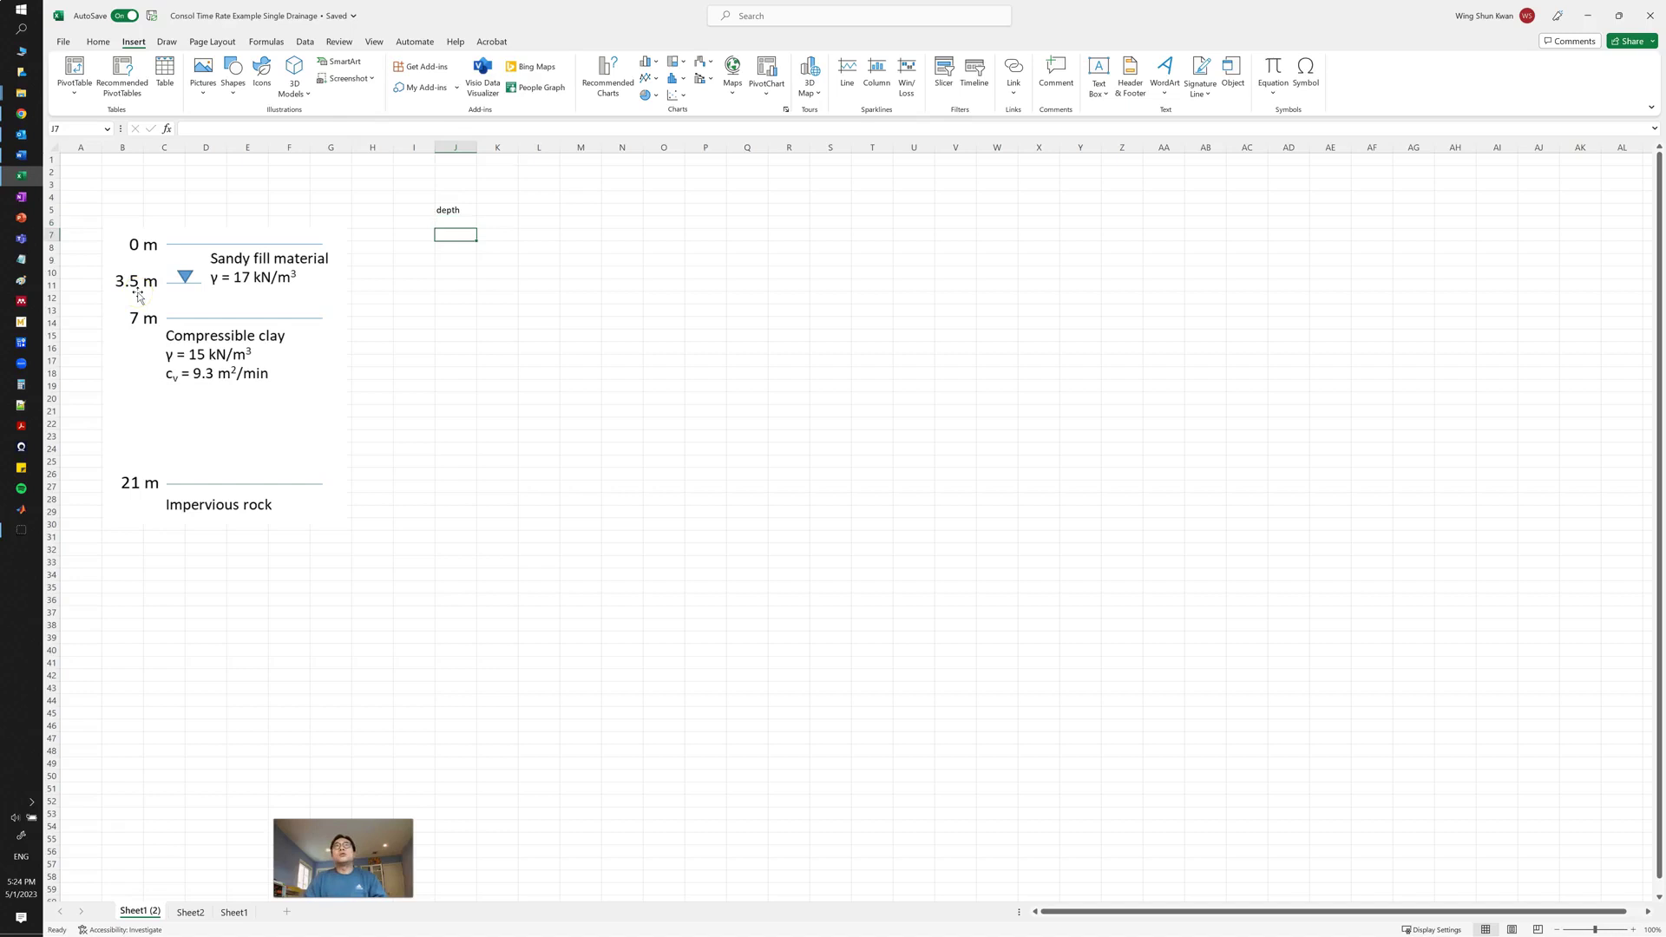
pyautogui.write('0')
pyautogui.press('Return')
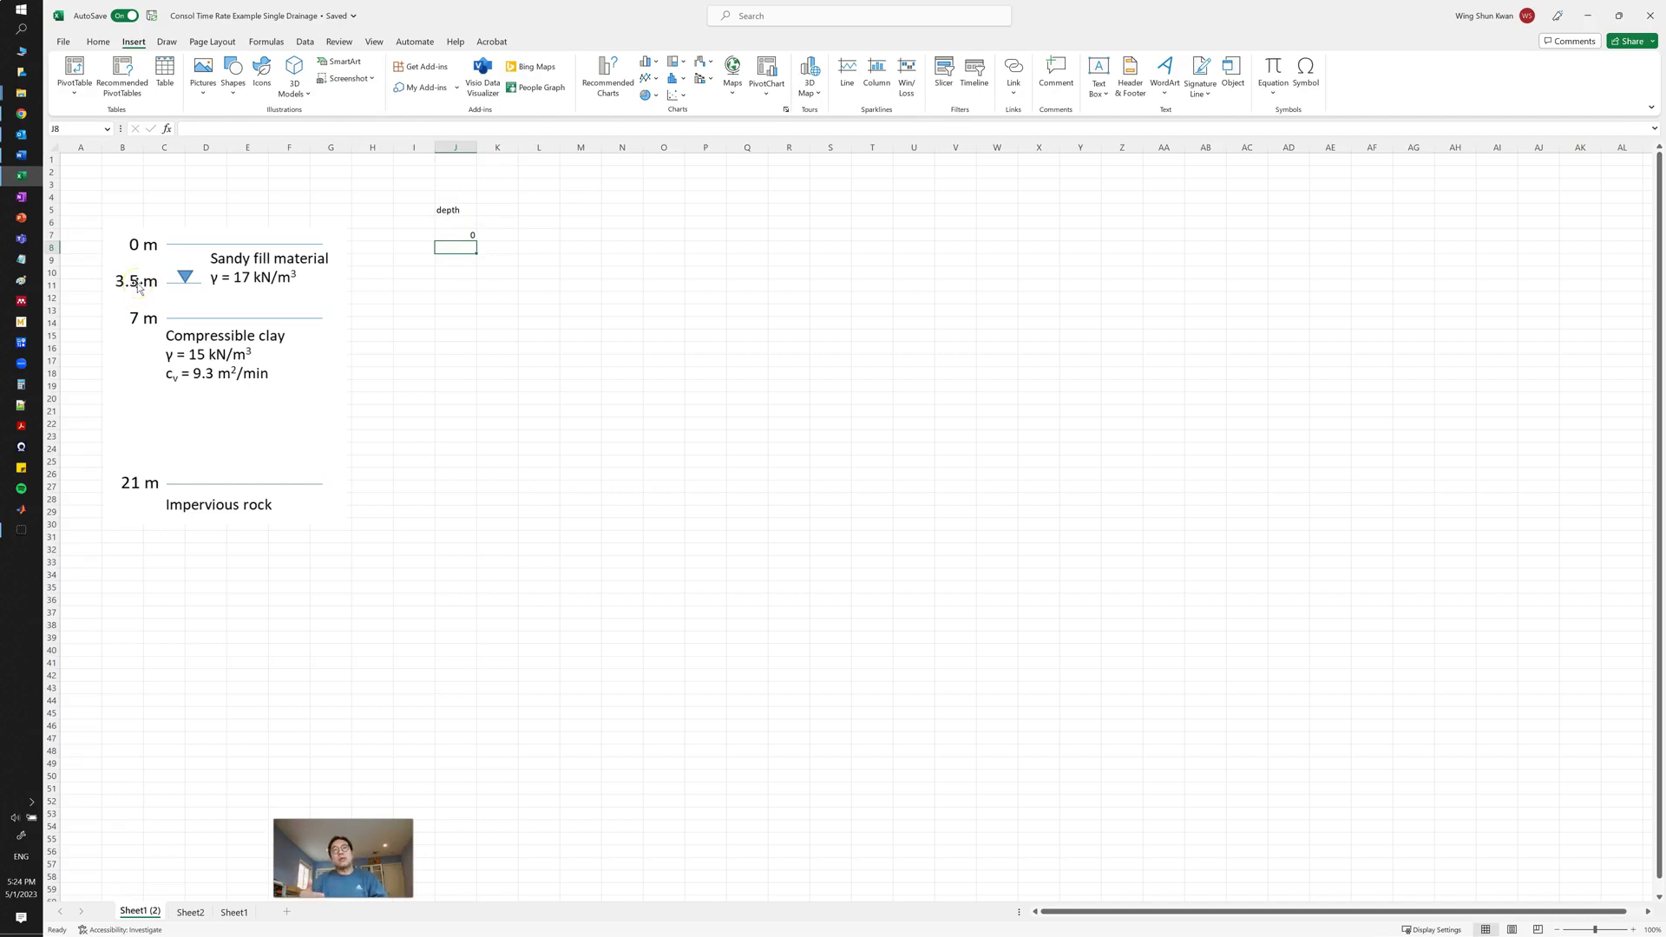
pyautogui.write('0.5')
pyautogui.press('Return')
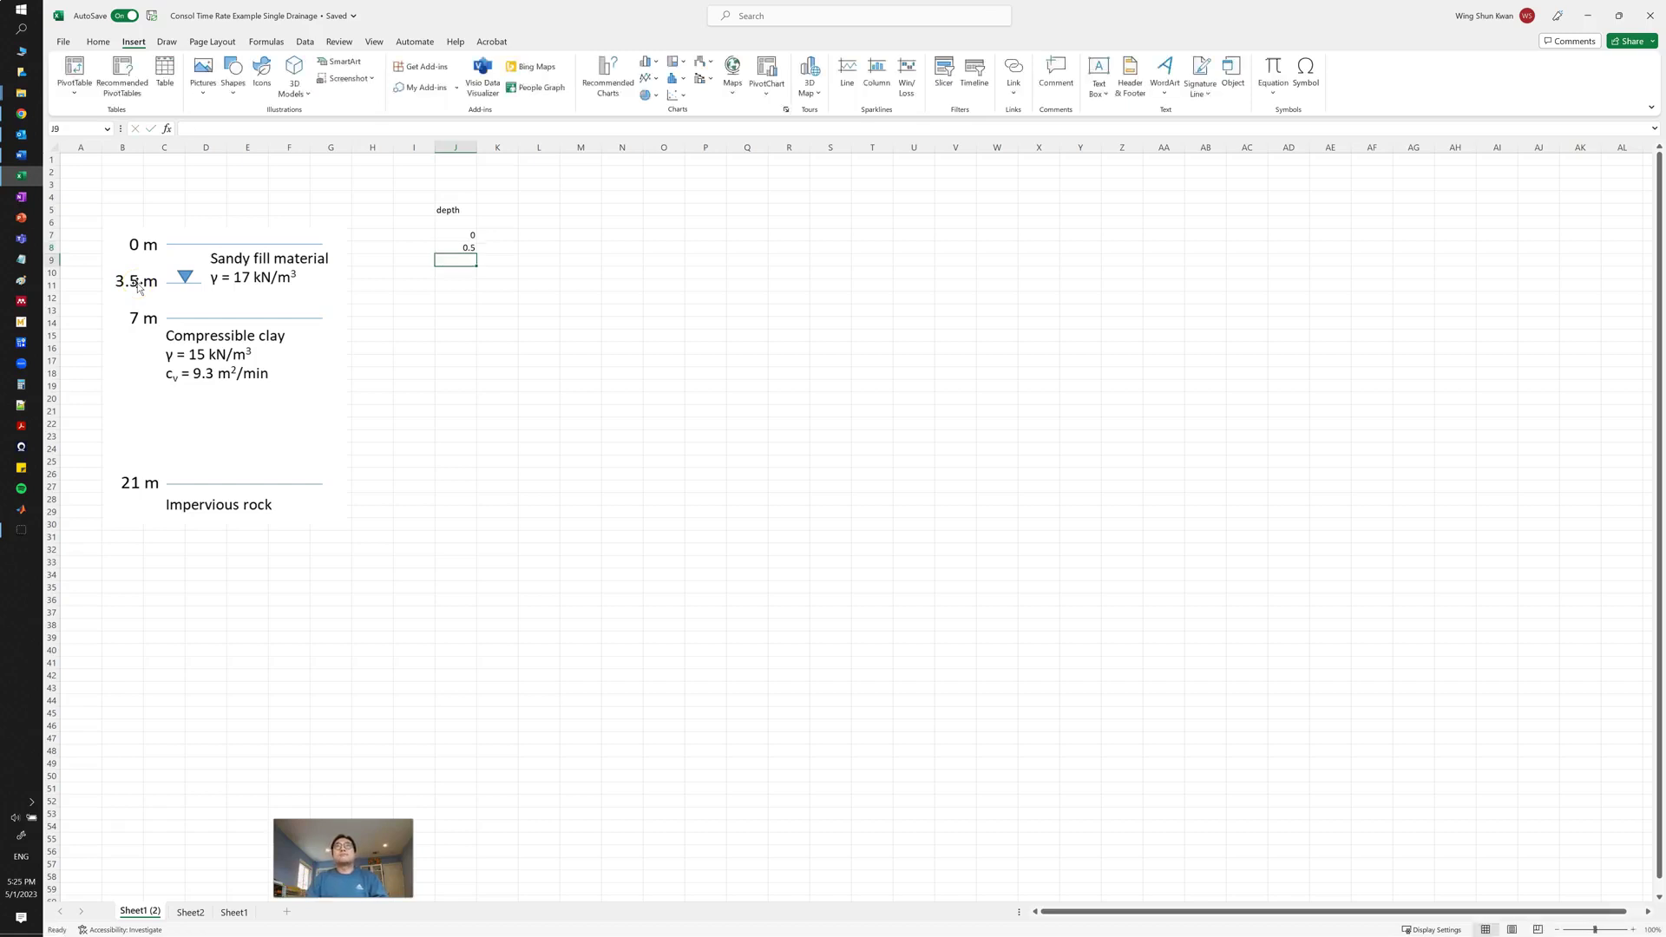
pyautogui.write('1')
pyautogui.press('Return')
pyautogui.write('1.5')
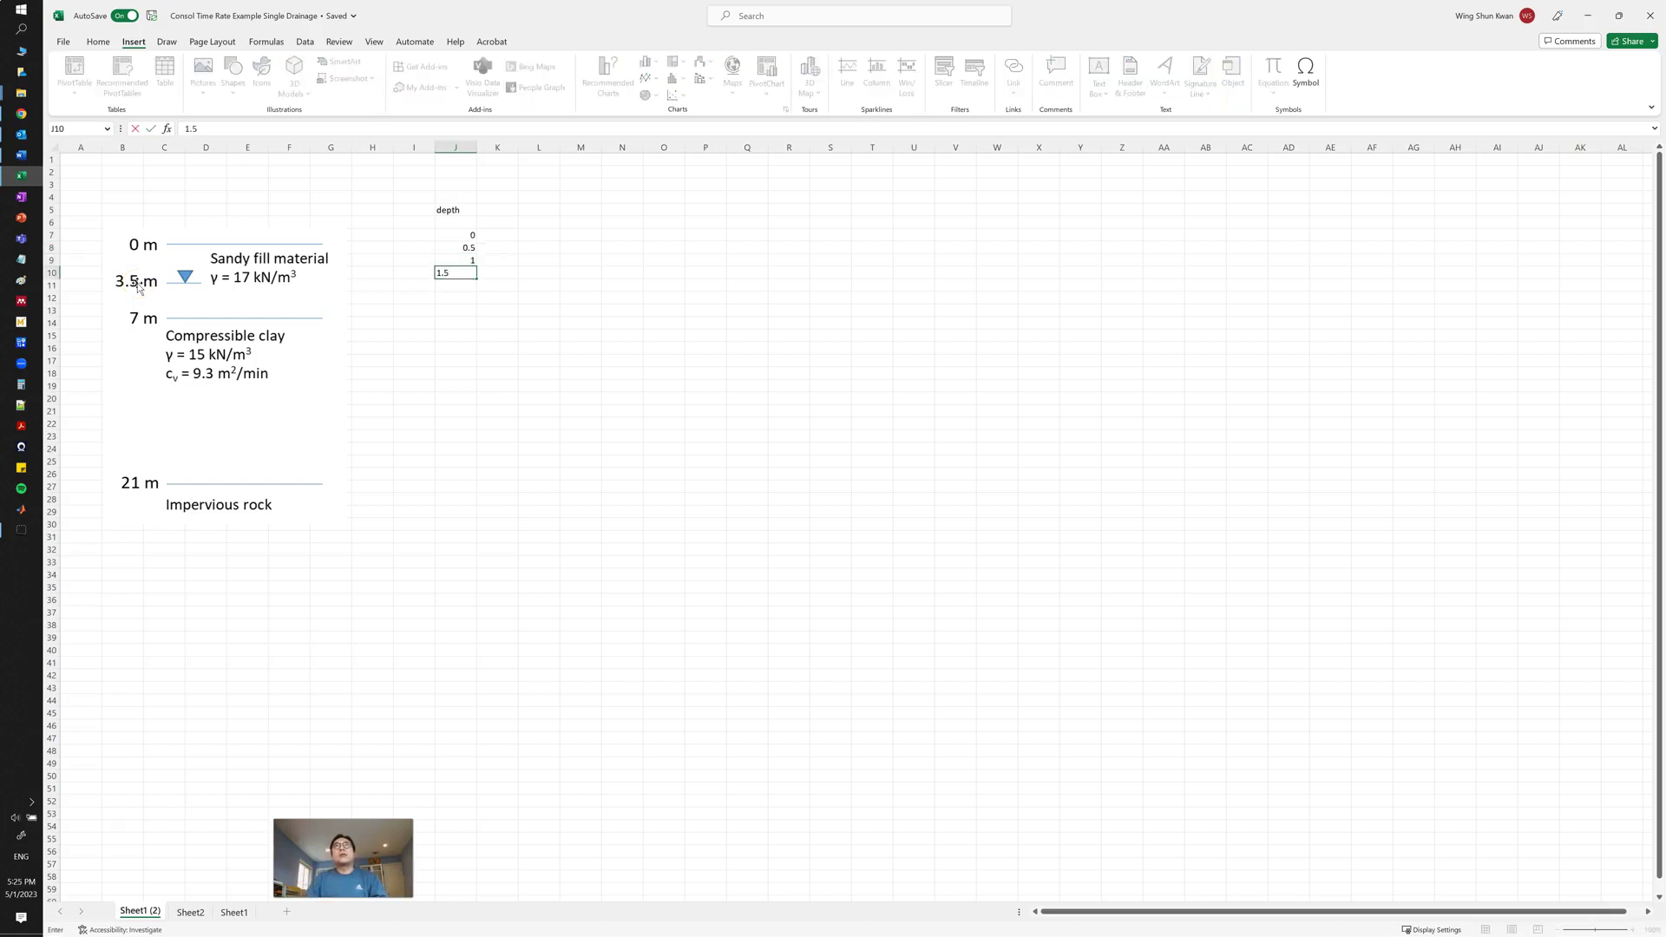
pyautogui.press('Return')
pyautogui.write('2')
pyautogui.press('Return')
pyautogui.moveTo(466, 241); pyautogui.dragTo(468, 764)
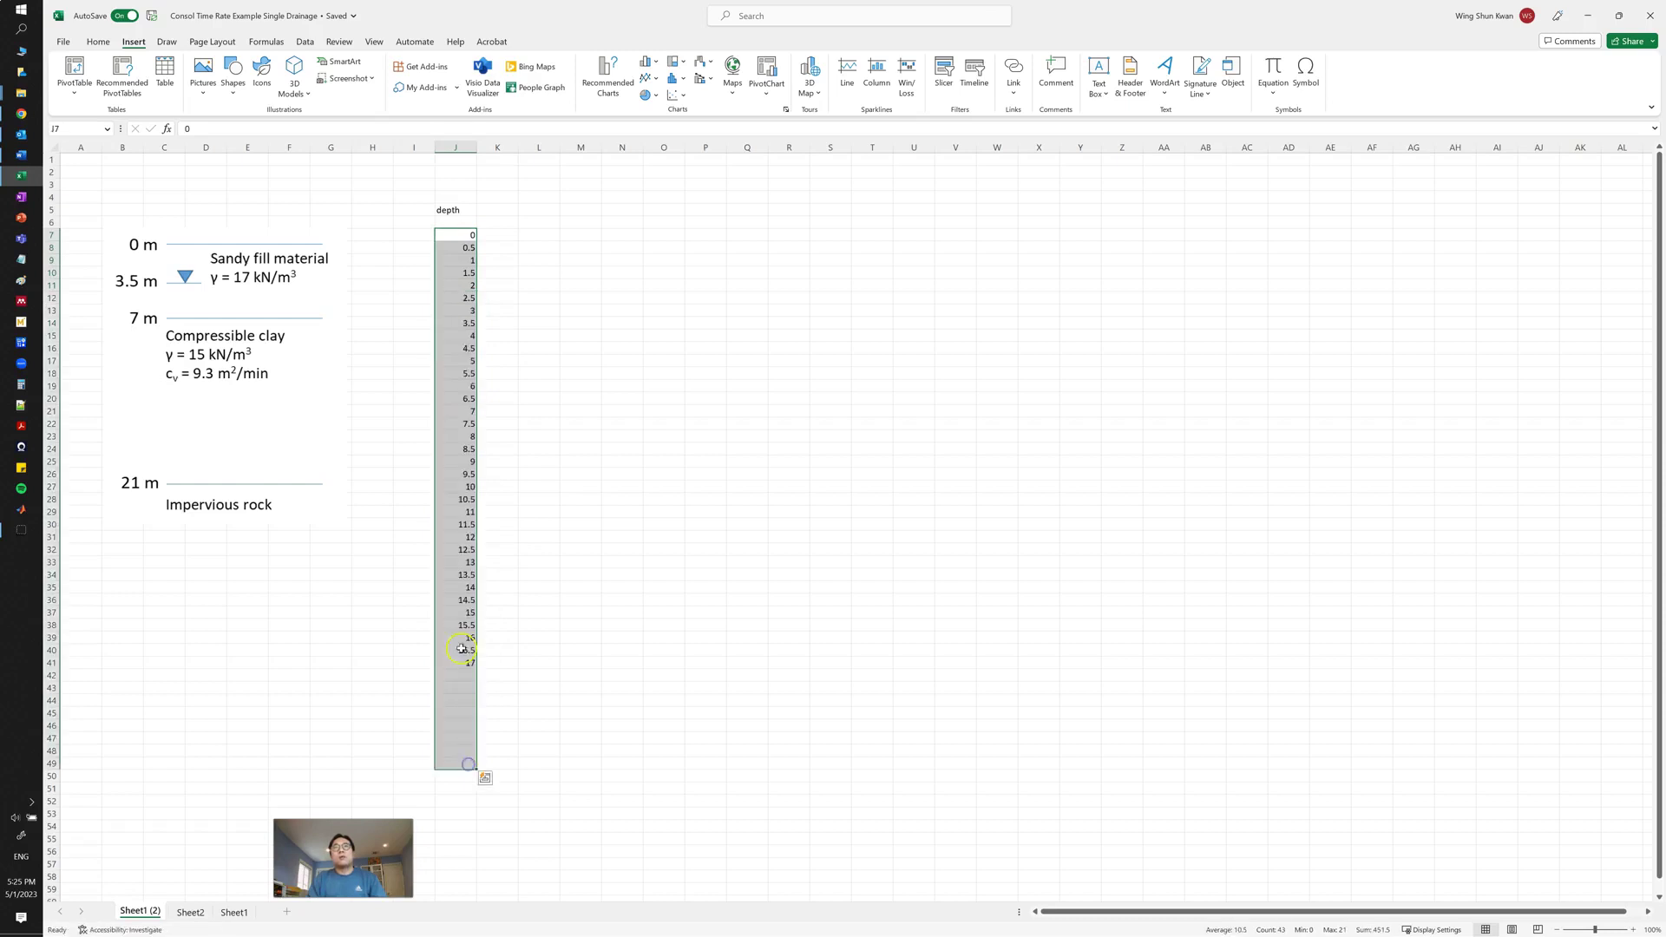
# - Enter the unit "(m)" under the depth heading in J6
pyautogui.click(451, 222)
pyautogui.write('(m)')
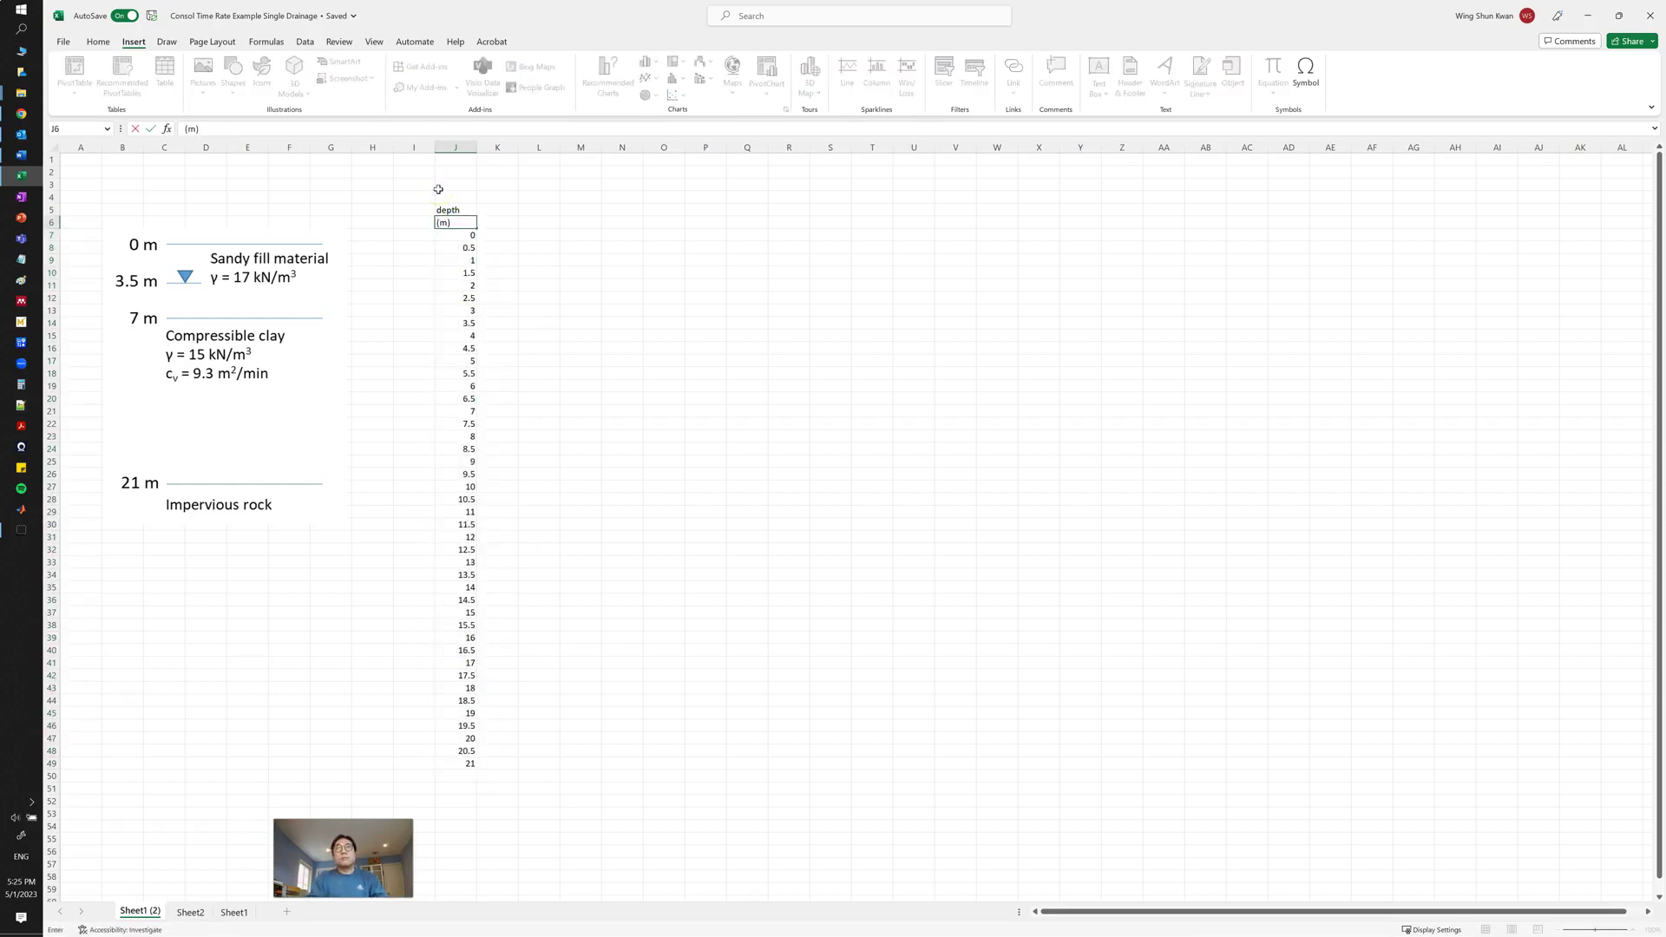
pyautogui.press('Return')
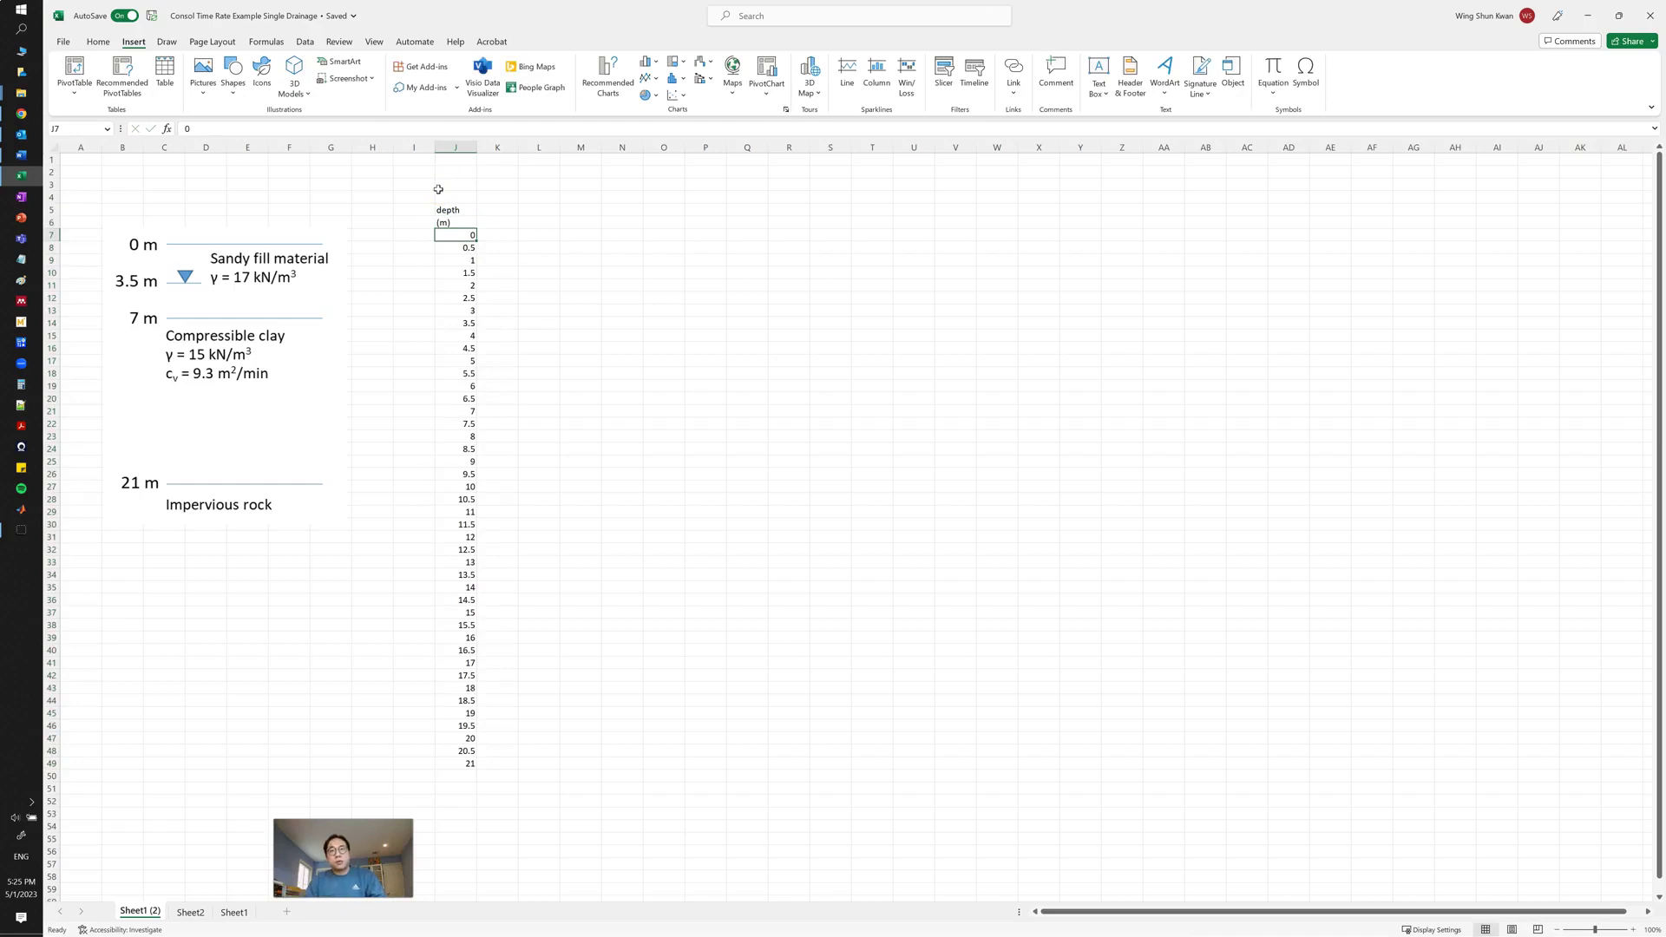
# - Insert the Greek small letter gamma (γ) symbol as the heading in K5
pyautogui.press('Right')
pyautogui.press('Up')
pyautogui.press('Up')
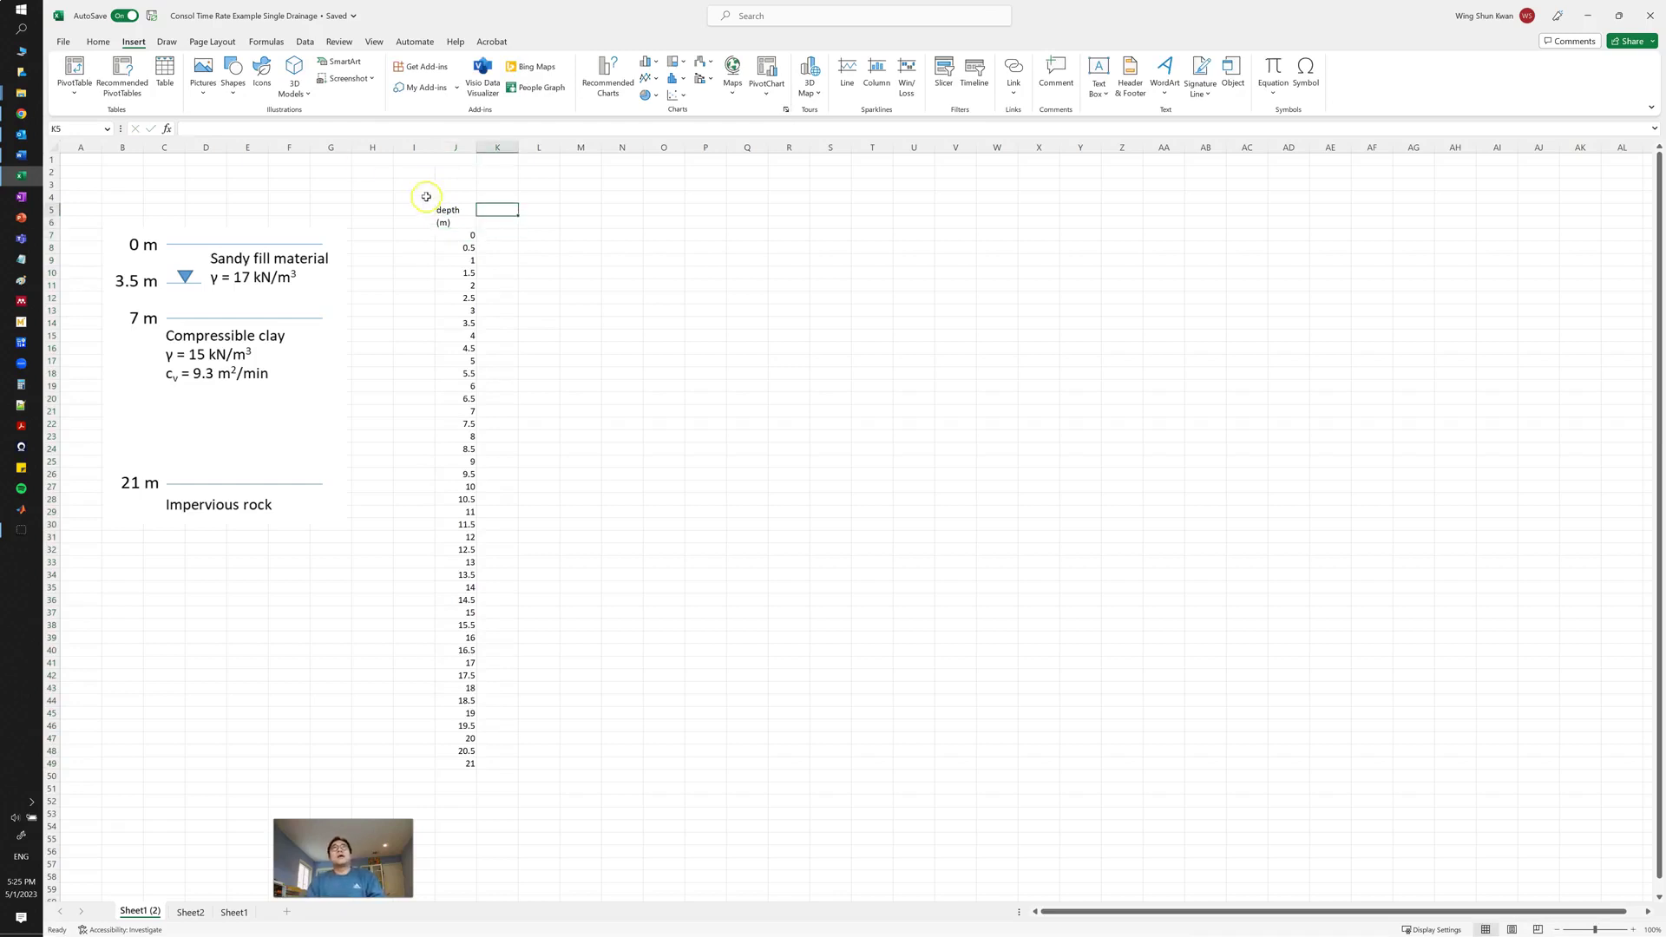
pyautogui.press('F2')
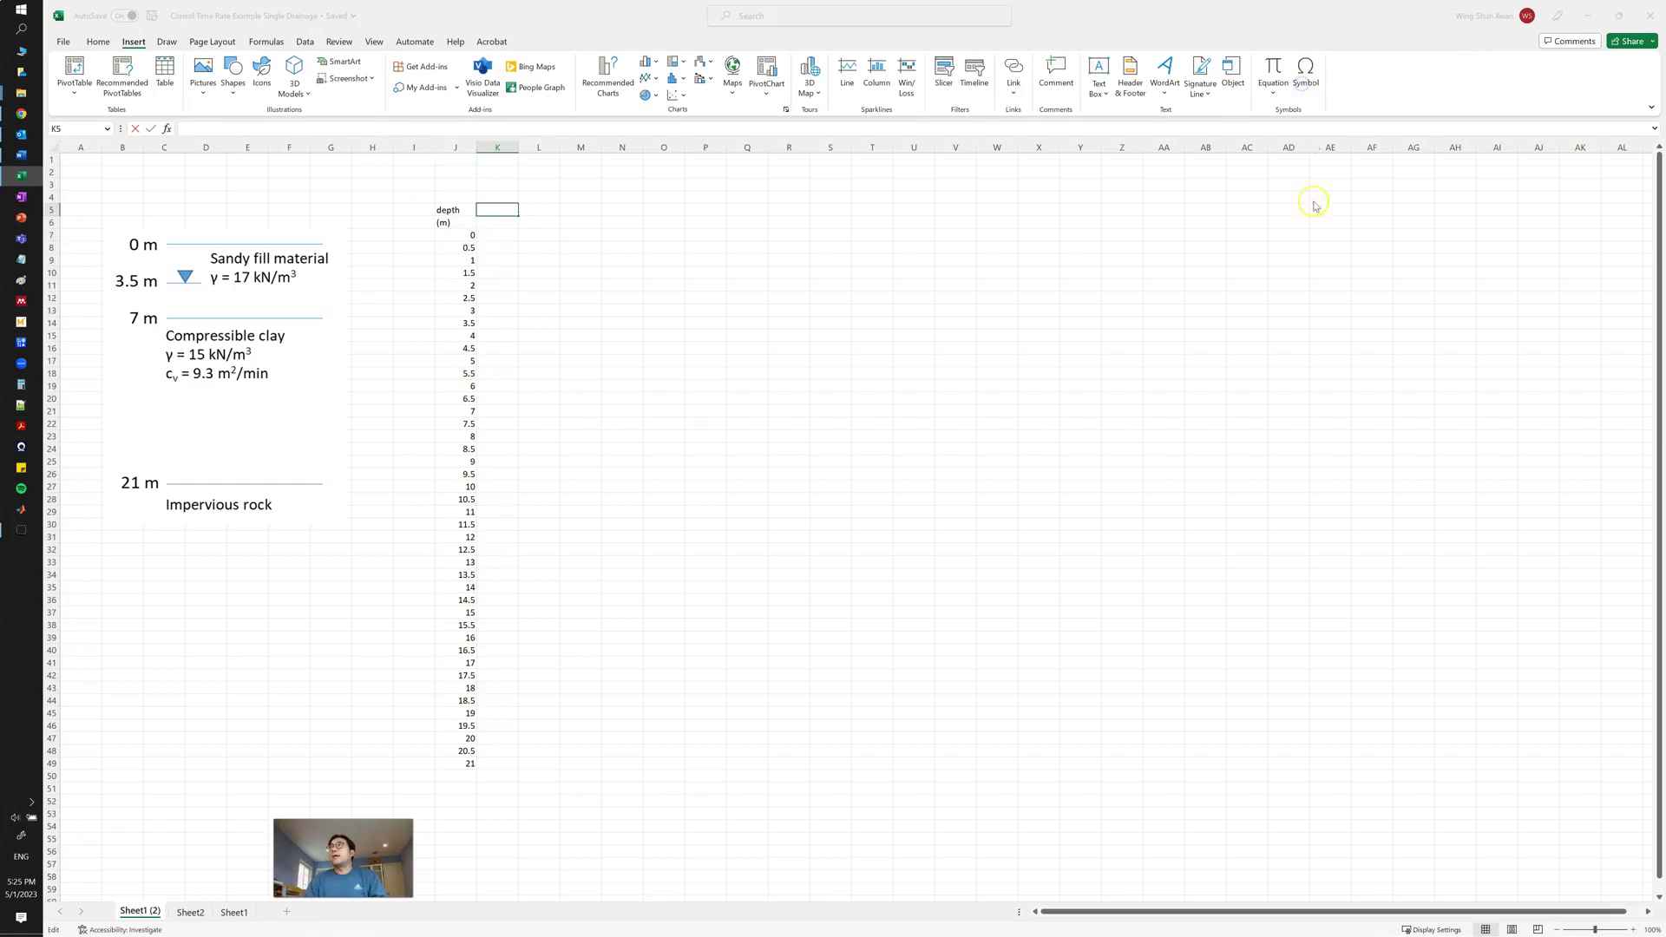
pyautogui.click(1306, 69)
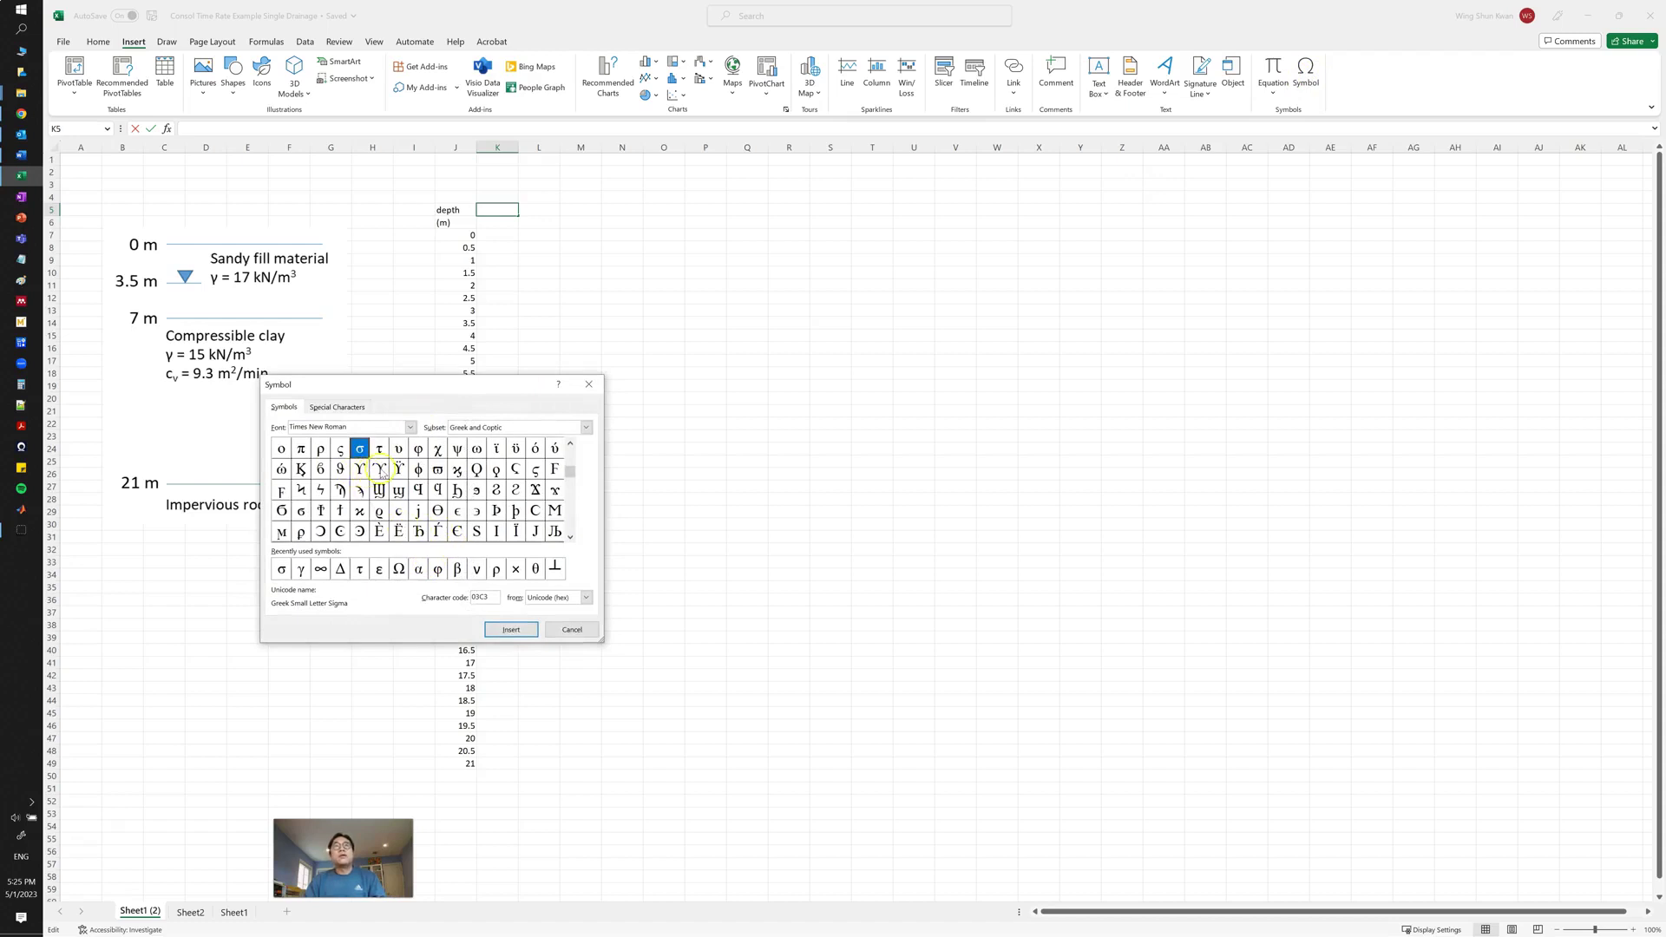
pyautogui.click(300, 569)
pyautogui.click(507, 629)
pyautogui.click(570, 630)
# - Enter the unit "kN/m^3" under the γ heading in K6
pyautogui.click(499, 223)
pyautogui.write('kN/m')
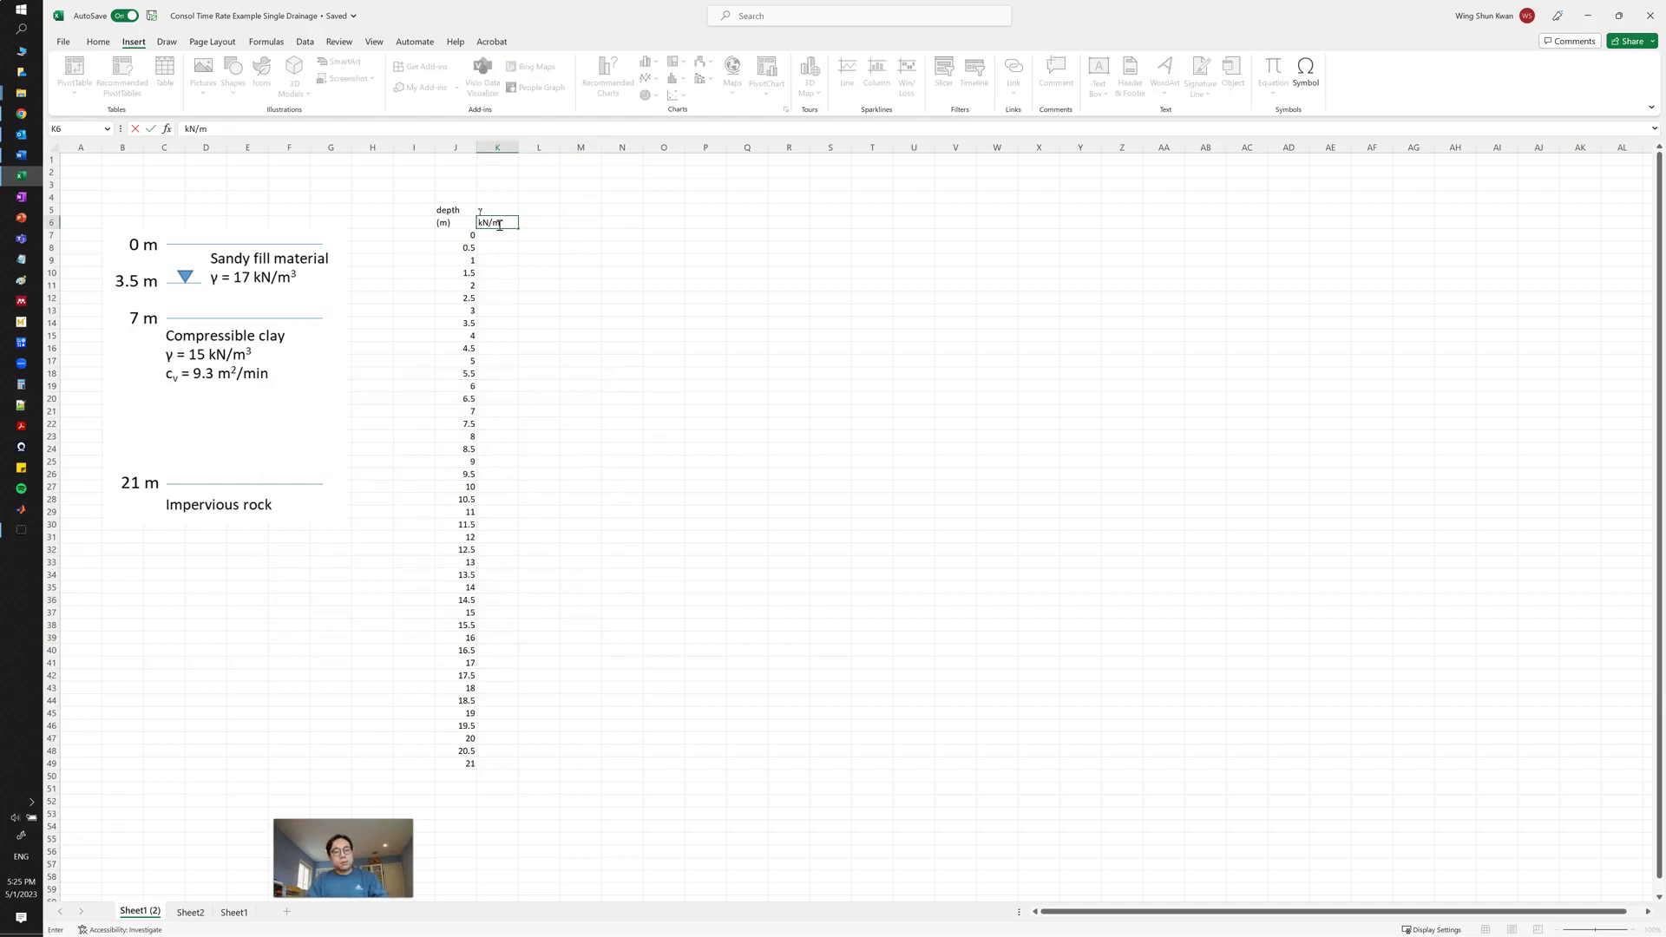
pyautogui.write('^3')
pyautogui.press('Return')
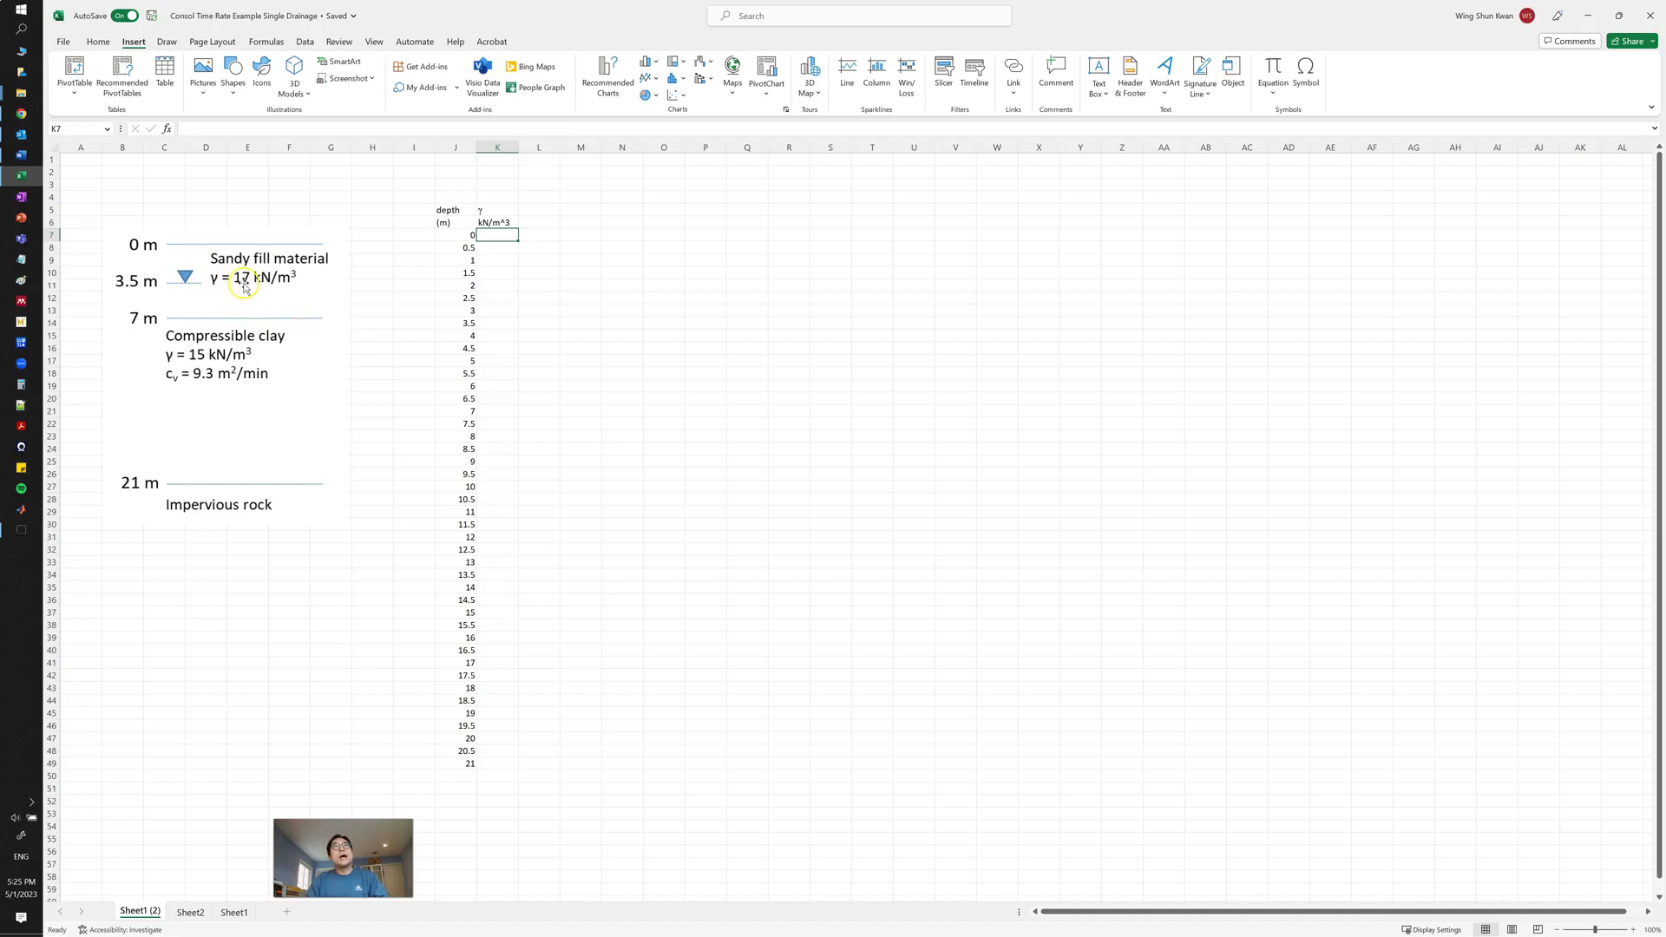
# - Fill the sandy fill's unit weight of 17 in K7 to K21, for depths 0 to 7 m
pyautogui.write('17')
pyautogui.press('Return')
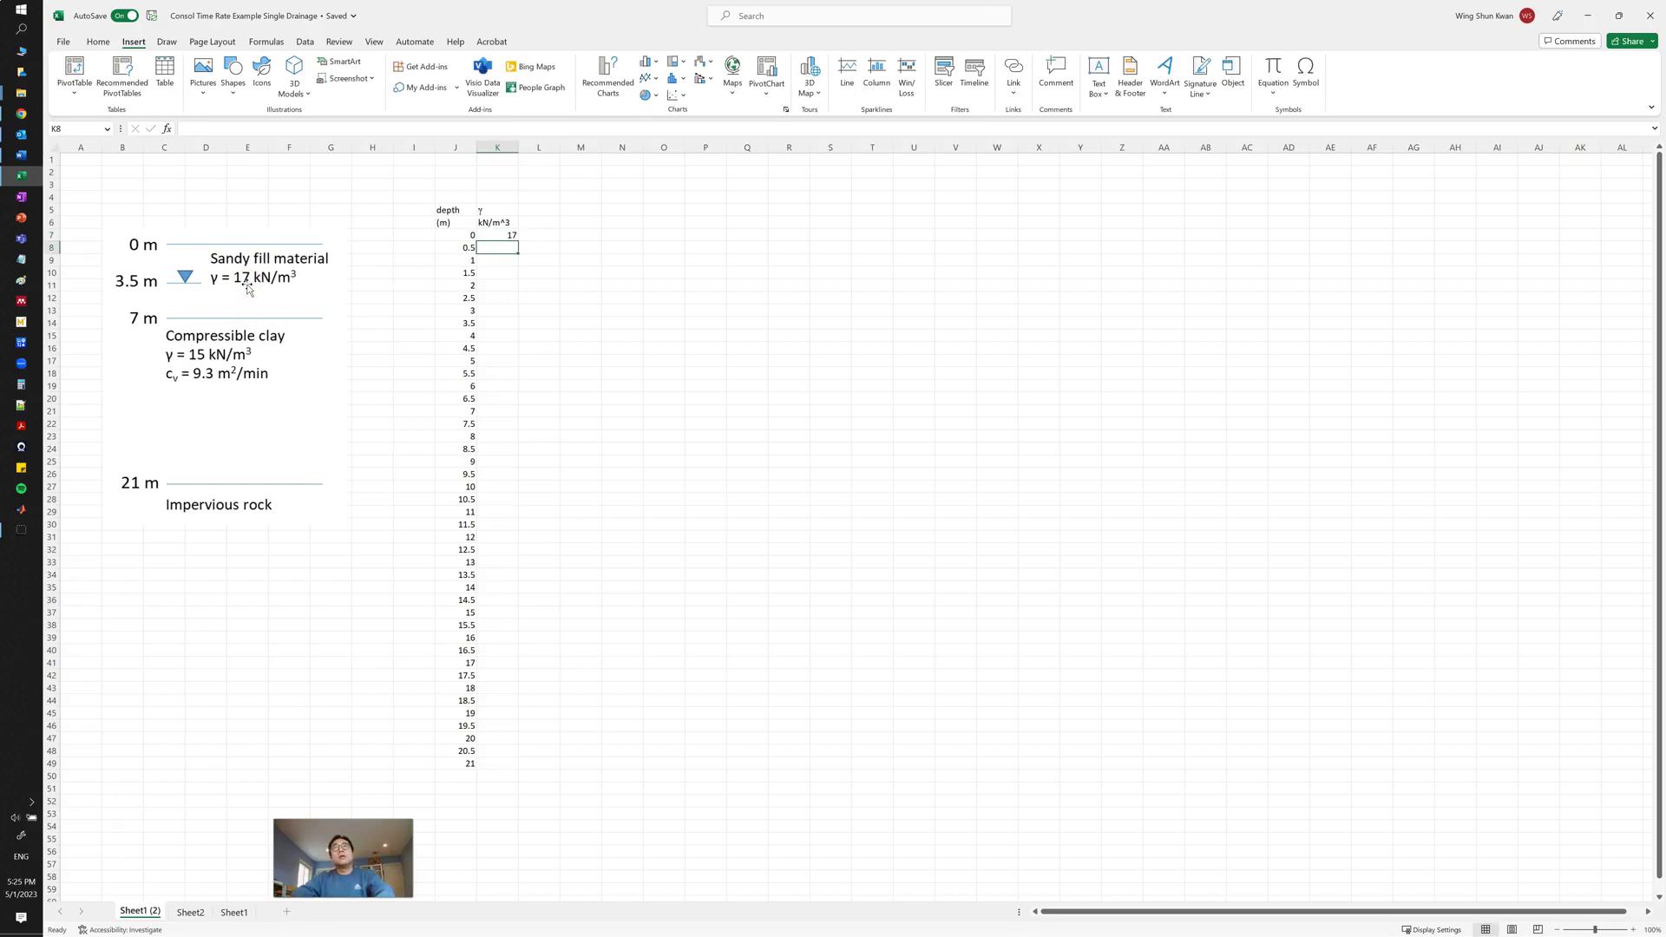
pyautogui.write('17')
pyautogui.press('Return')
pyautogui.write('17')
pyautogui.press('Return')
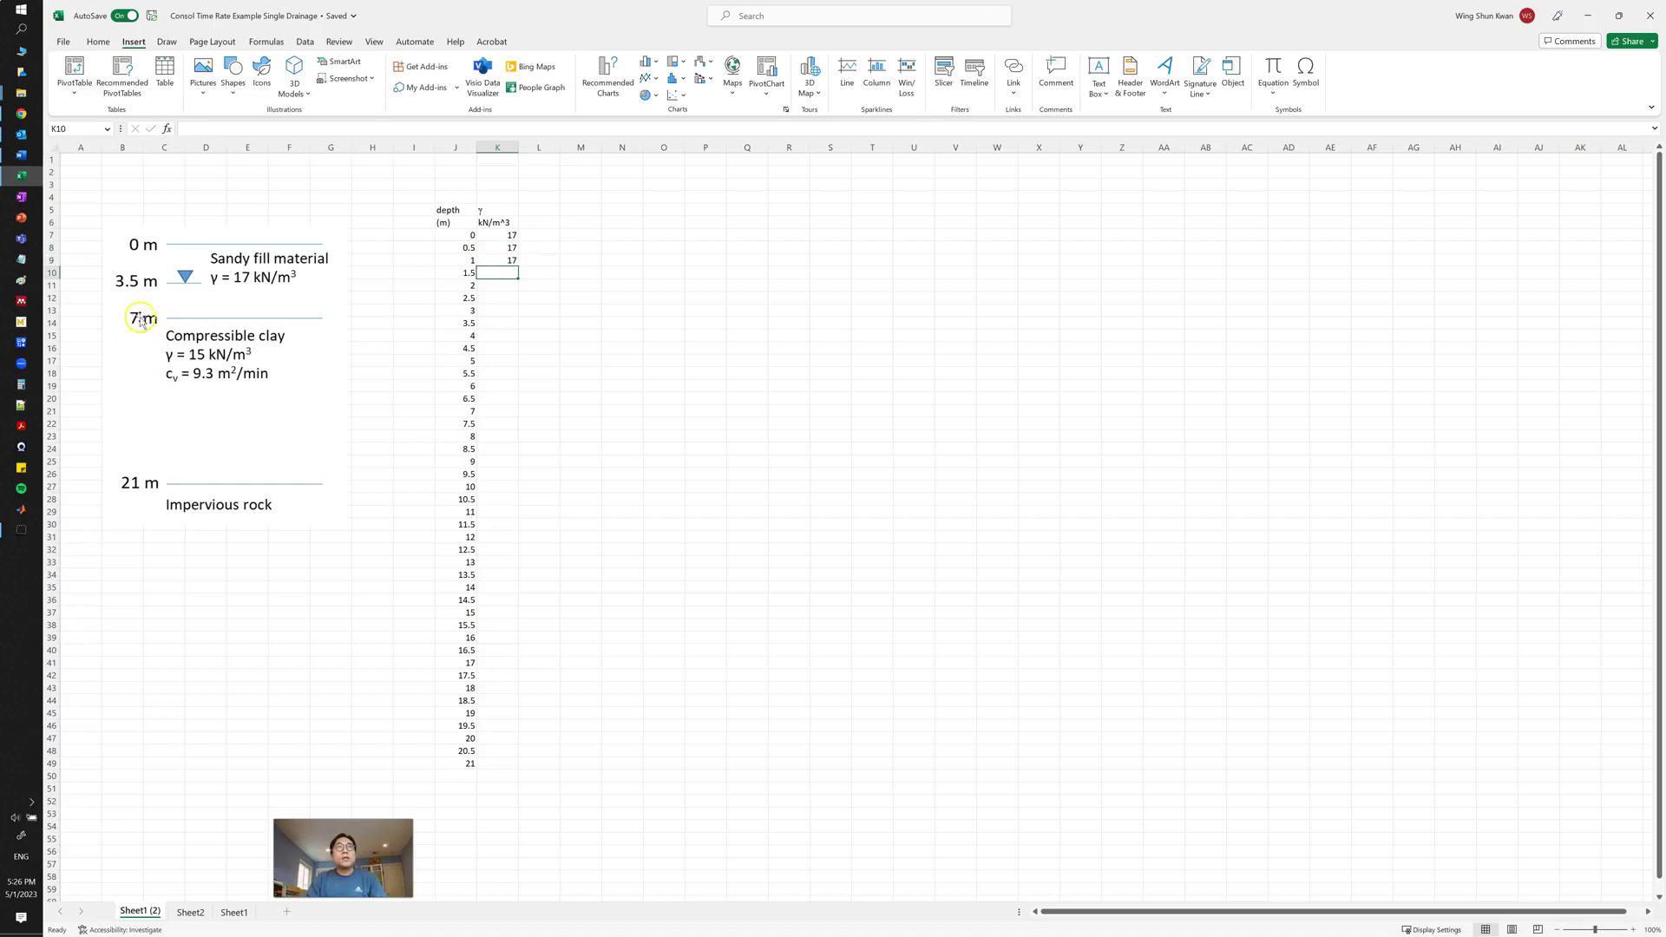
pyautogui.click(493, 231)
pyautogui.moveTo(513, 256); pyautogui.dragTo(510, 418)
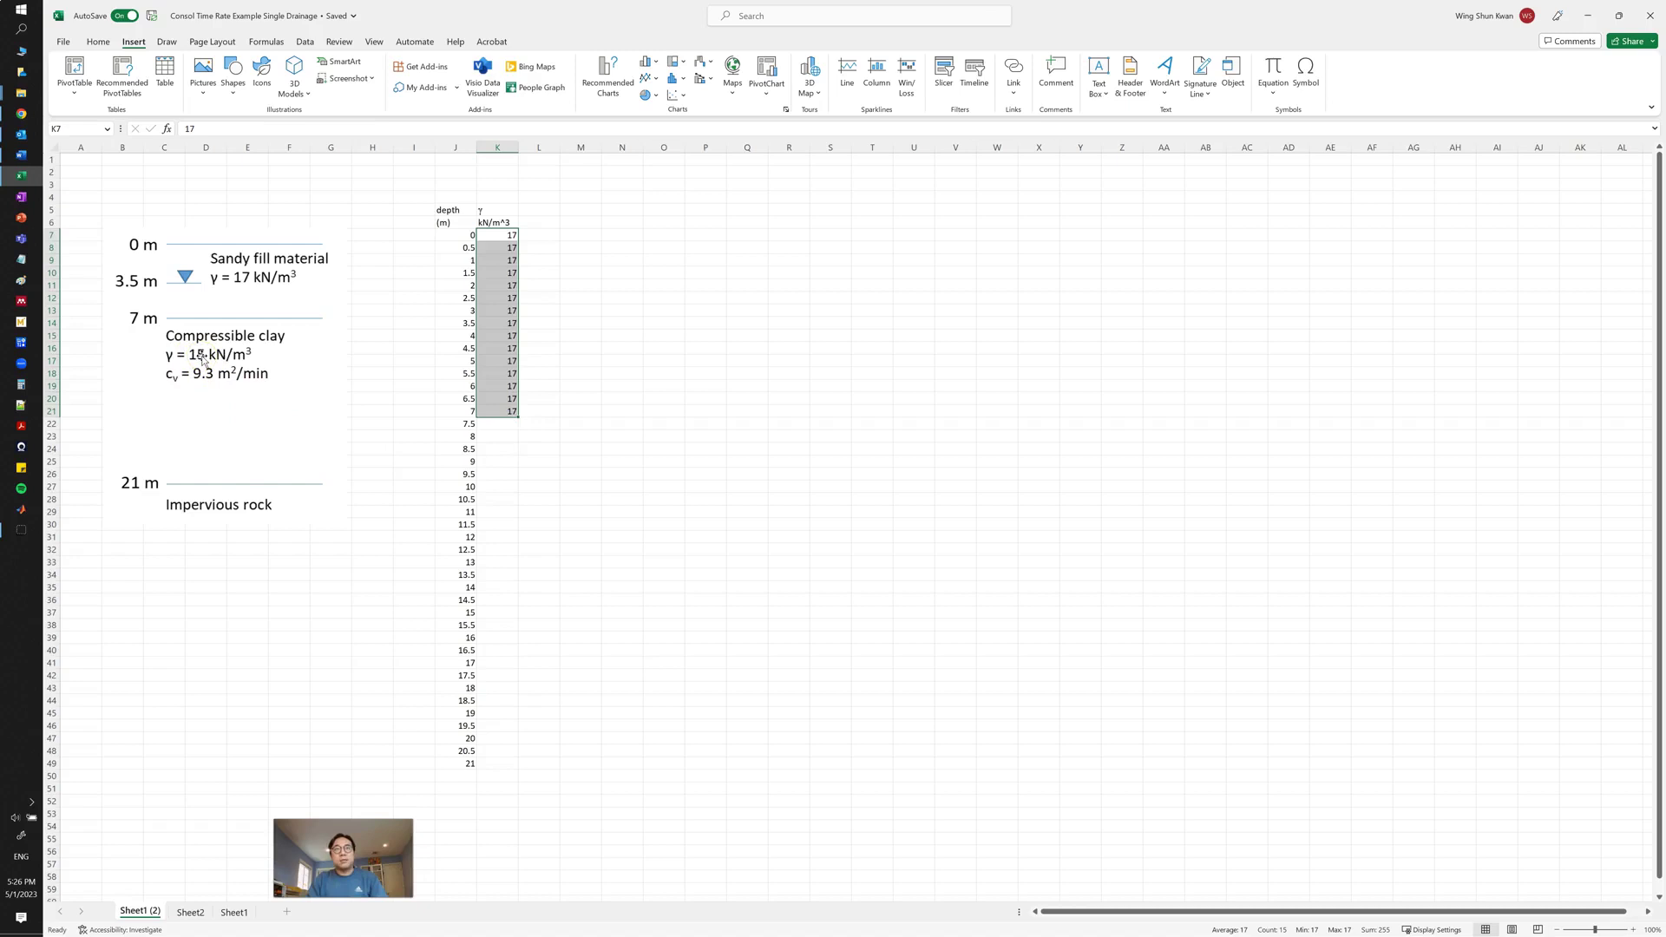
# - Fill the compressible clay's unit weight of 15 in K22 to K49, for depths 7.5 to 21 m
pyautogui.click(487, 435)
pyautogui.click(485, 424)
pyautogui.write('15')
pyautogui.press('Return')
pyautogui.write('15')
pyautogui.press('Return')
pyautogui.write('15')
pyautogui.press('Return')
pyautogui.moveTo(488, 424); pyautogui.dragTo(510, 449)
pyautogui.doubleClick(520, 457)
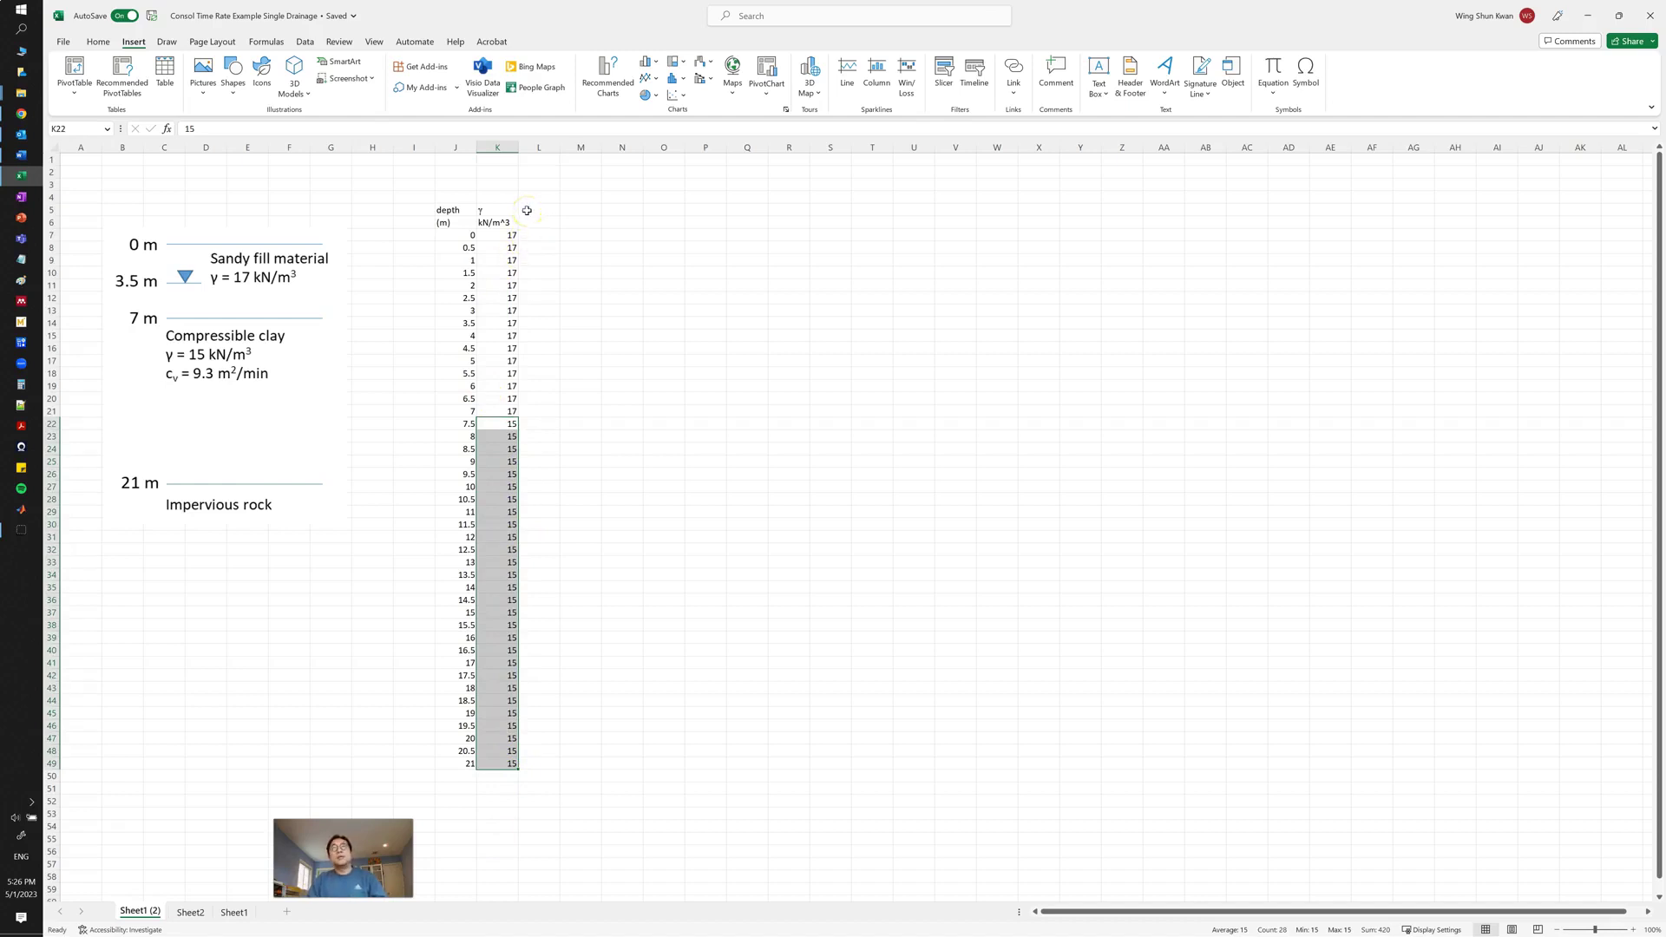
# - Insert the Greek small letter sigma (σ) symbol as the heading in L5
pyautogui.click(526, 211)
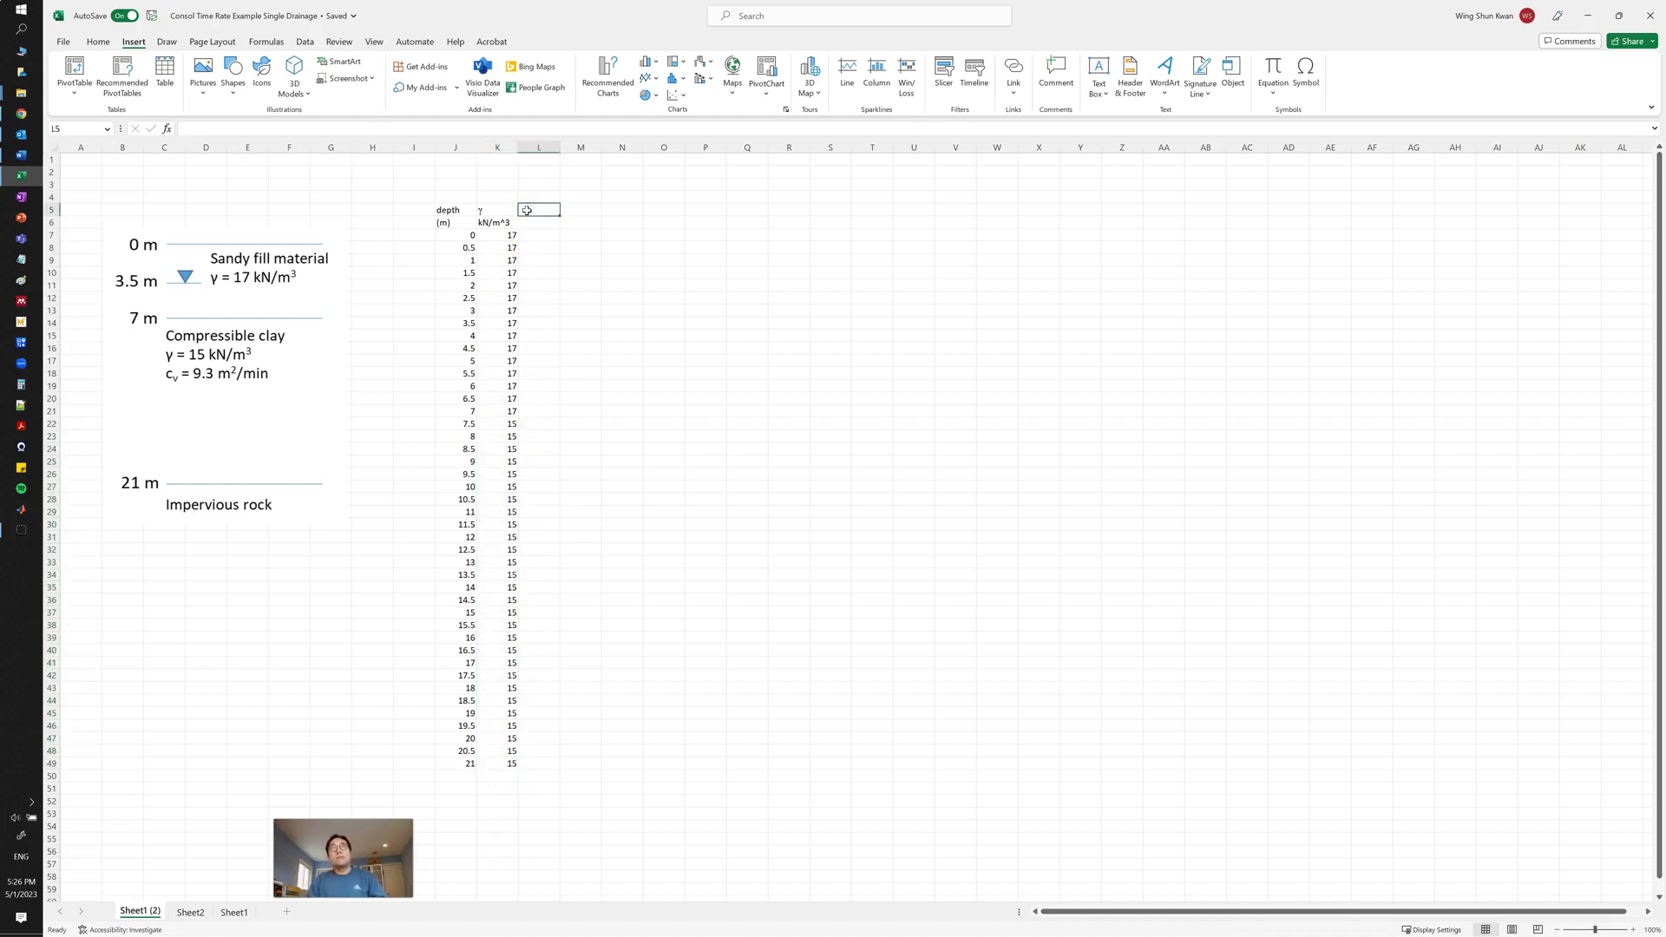
pyautogui.click(1309, 78)
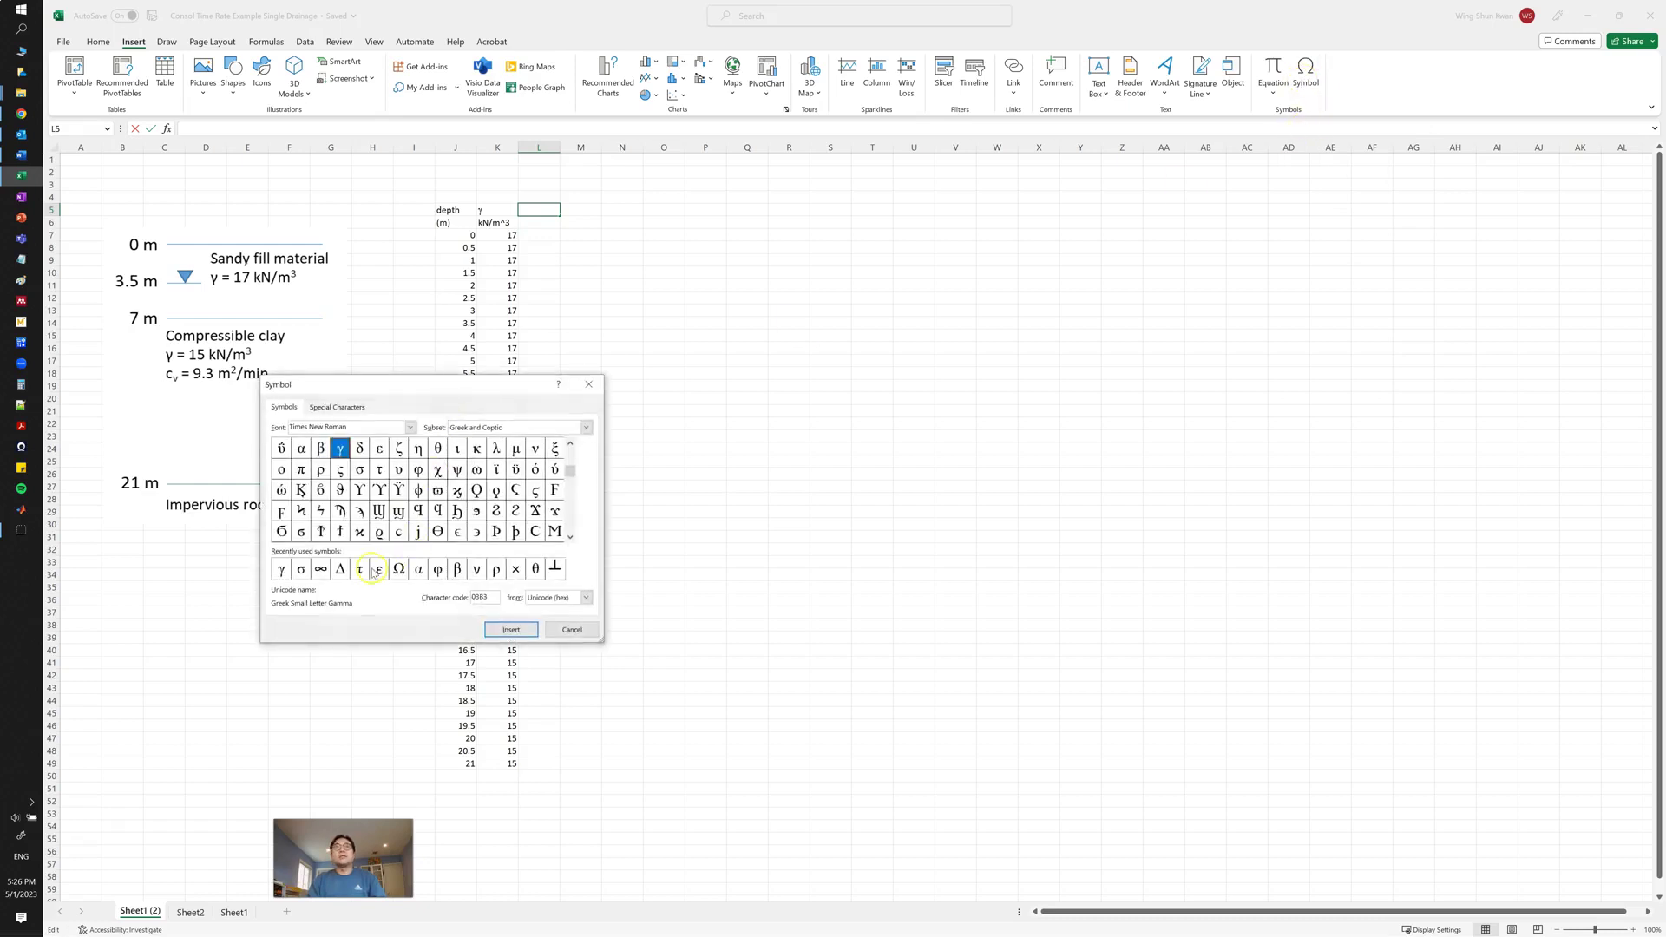
pyautogui.click(301, 569)
pyautogui.click(524, 632)
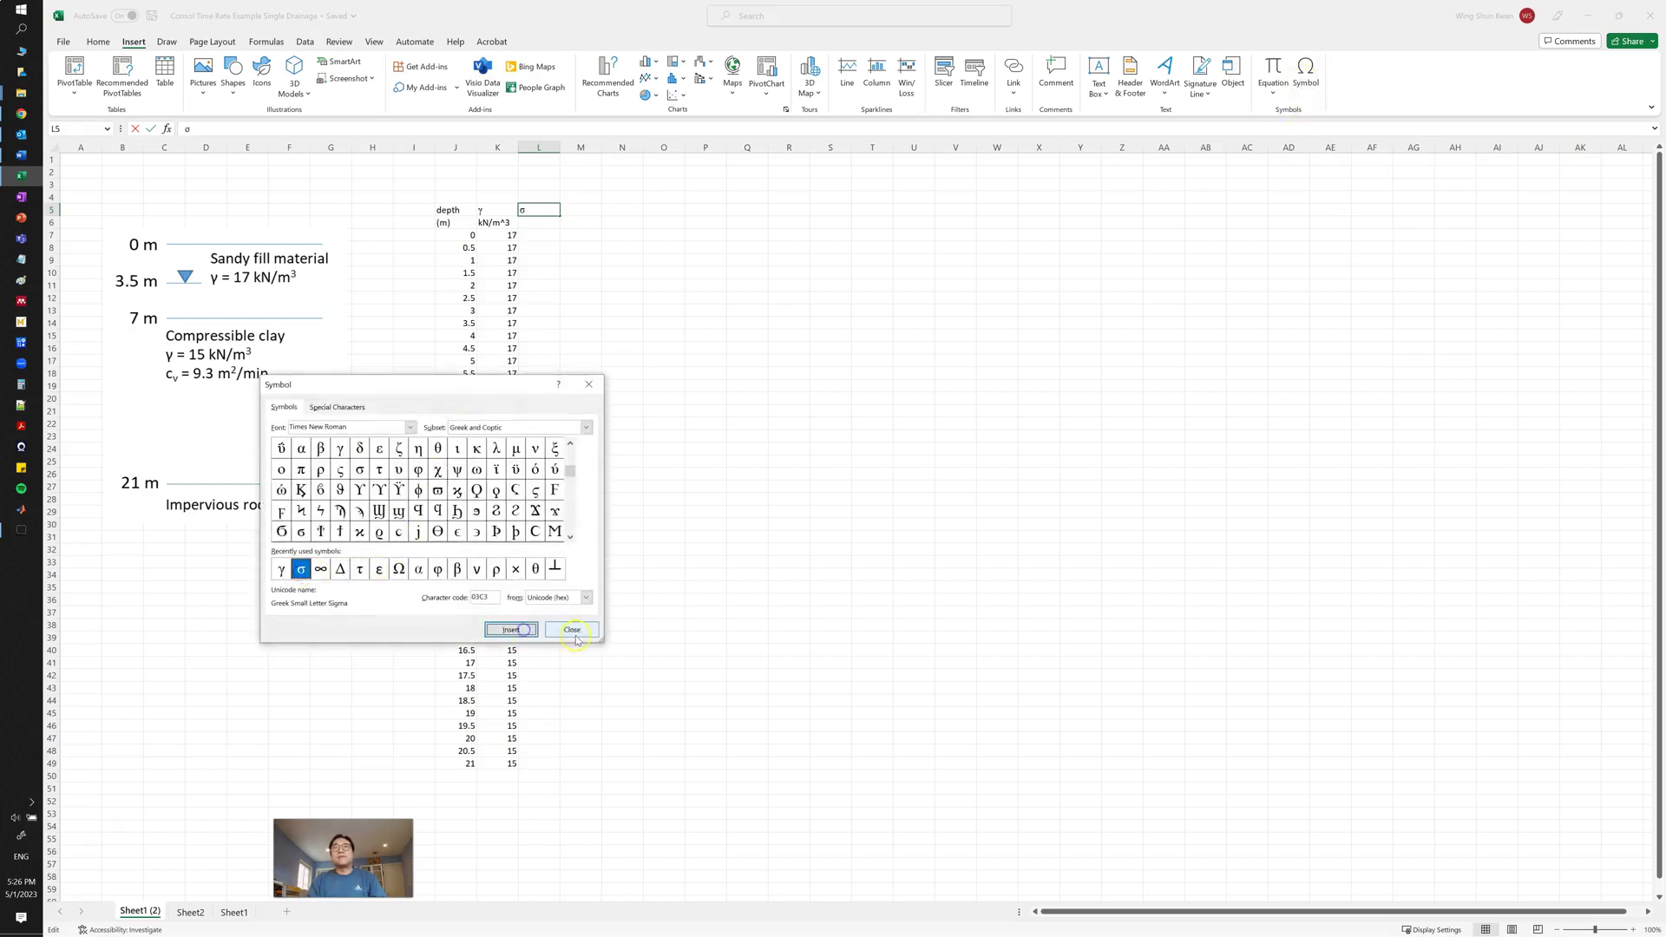
pyautogui.click(670, 617)
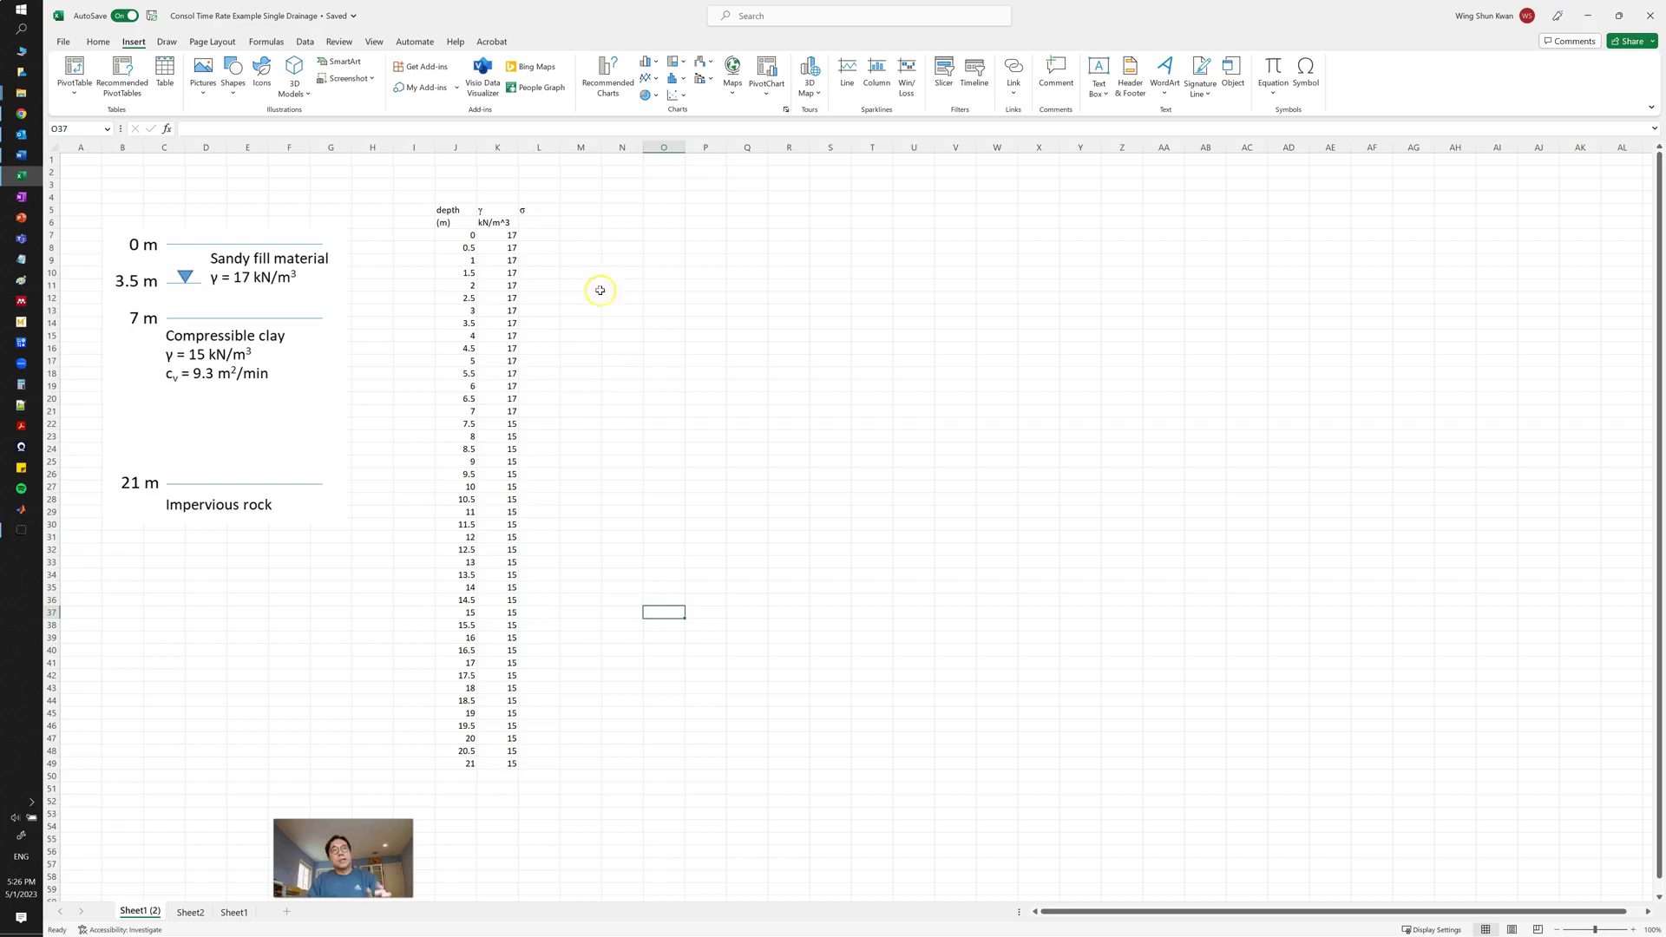
# - Enter the unit "kN/m^2" under the σ heading in L6
pyautogui.click(525, 225)
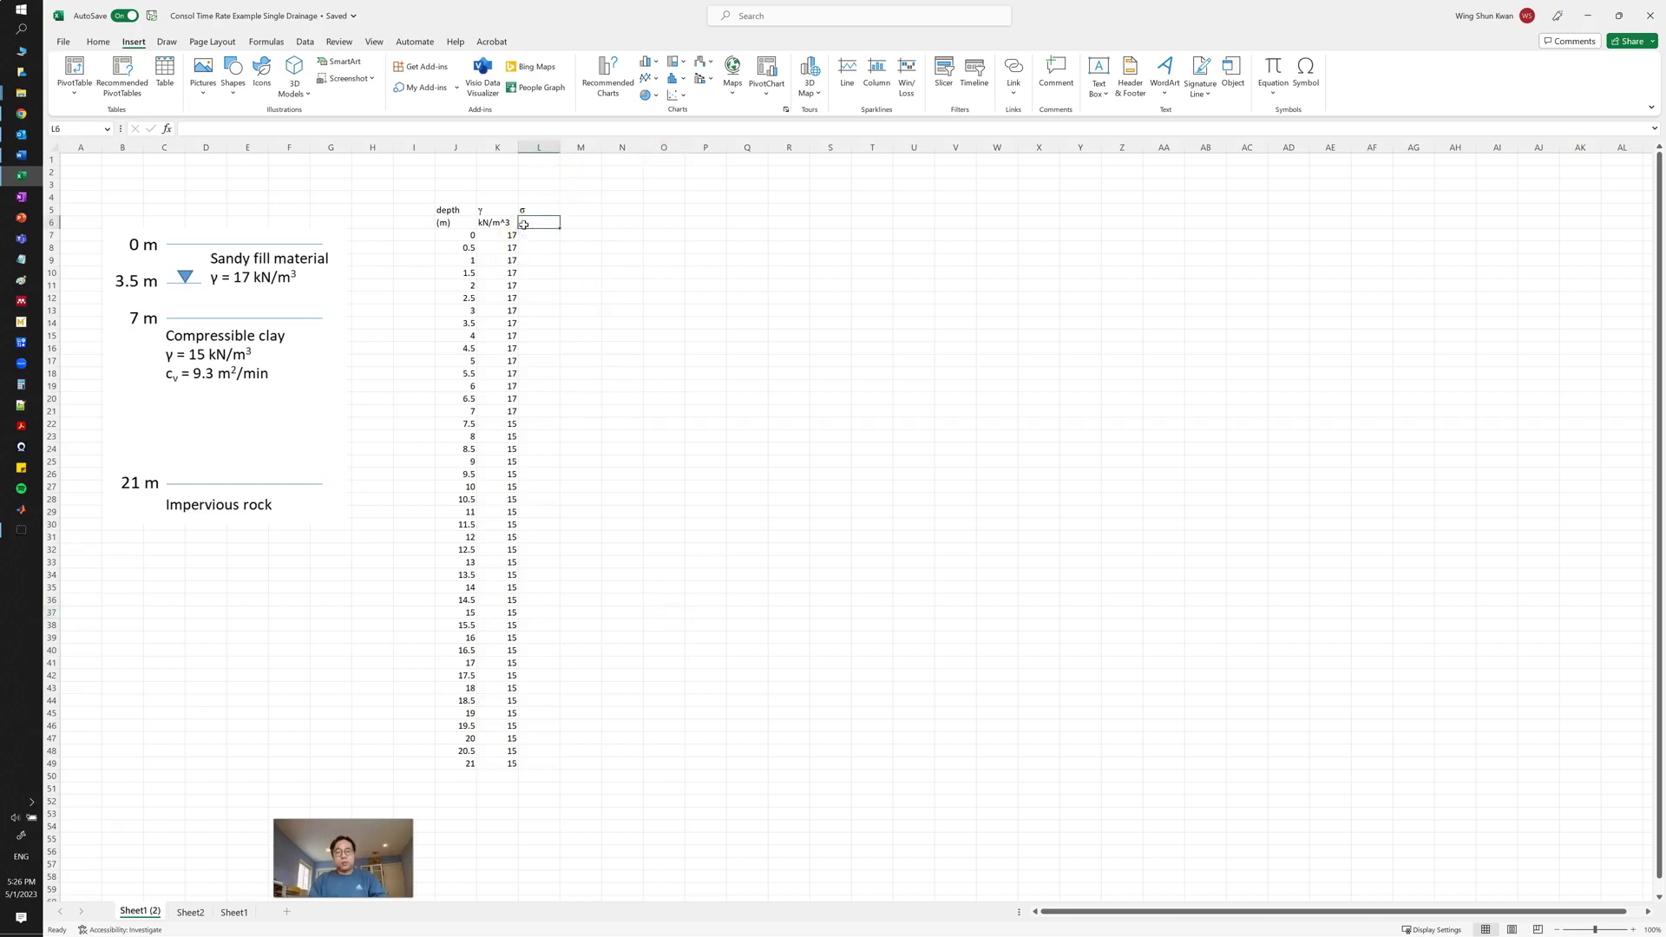
pyautogui.write('kN/')
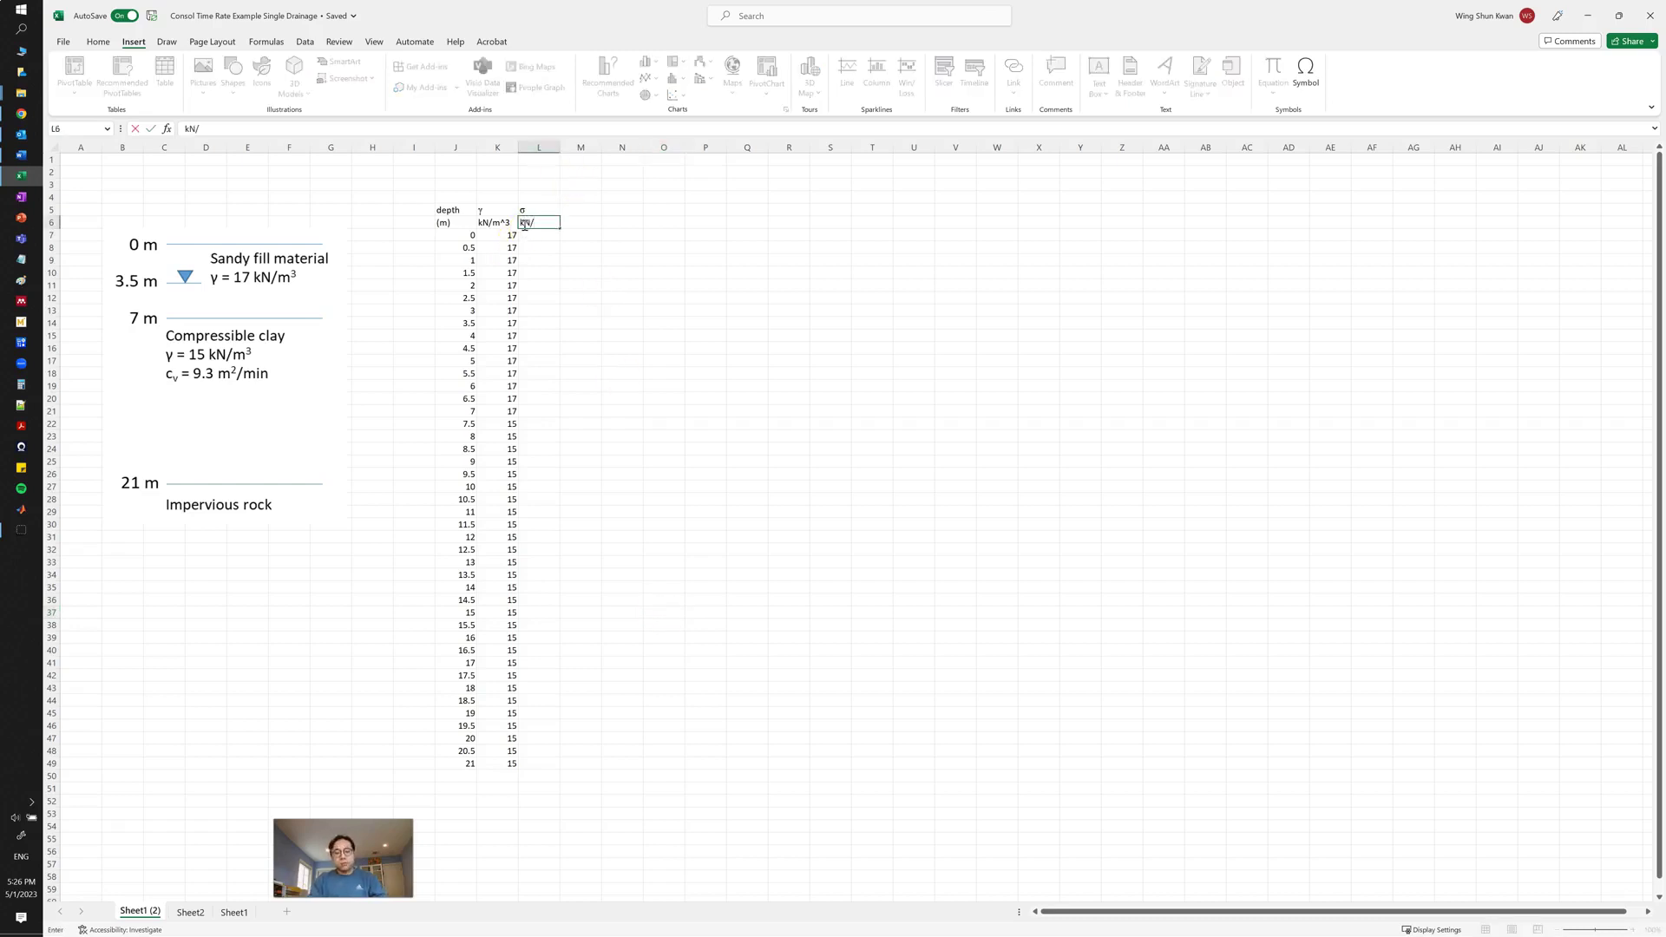
pyautogui.write('m^2')
pyautogui.hotkey('ctrl', 'Return')
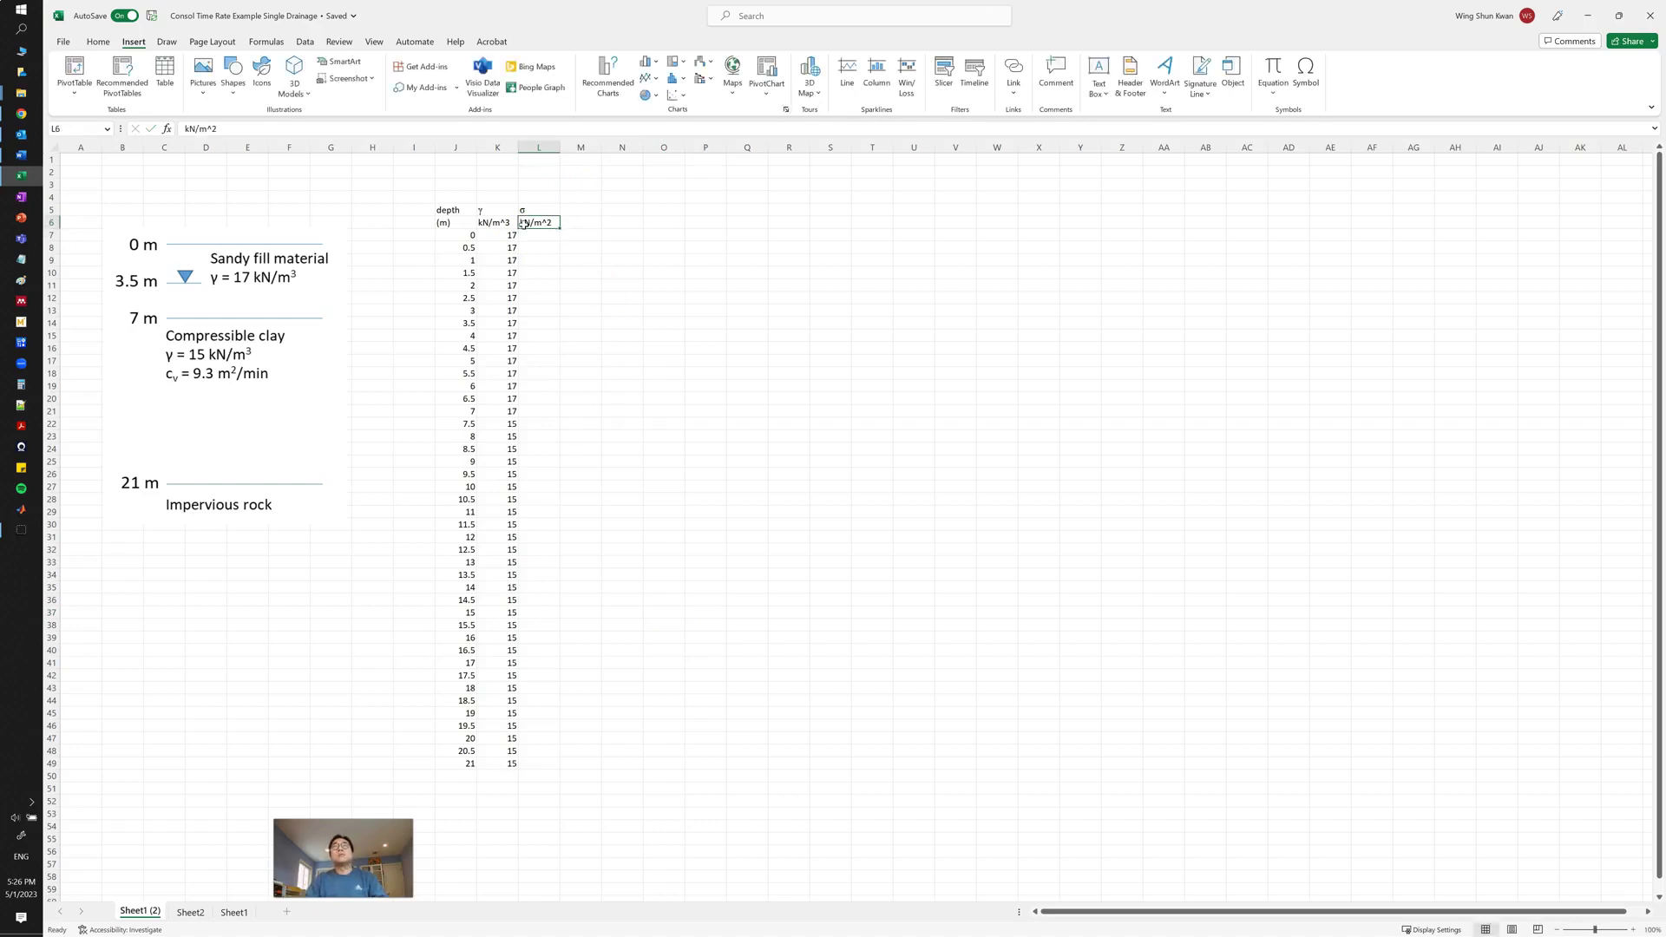
# - Enter a total stress of 0 in L7 for the ground surface at depth 0
pyautogui.click(542, 248)
pyautogui.click(548, 236)
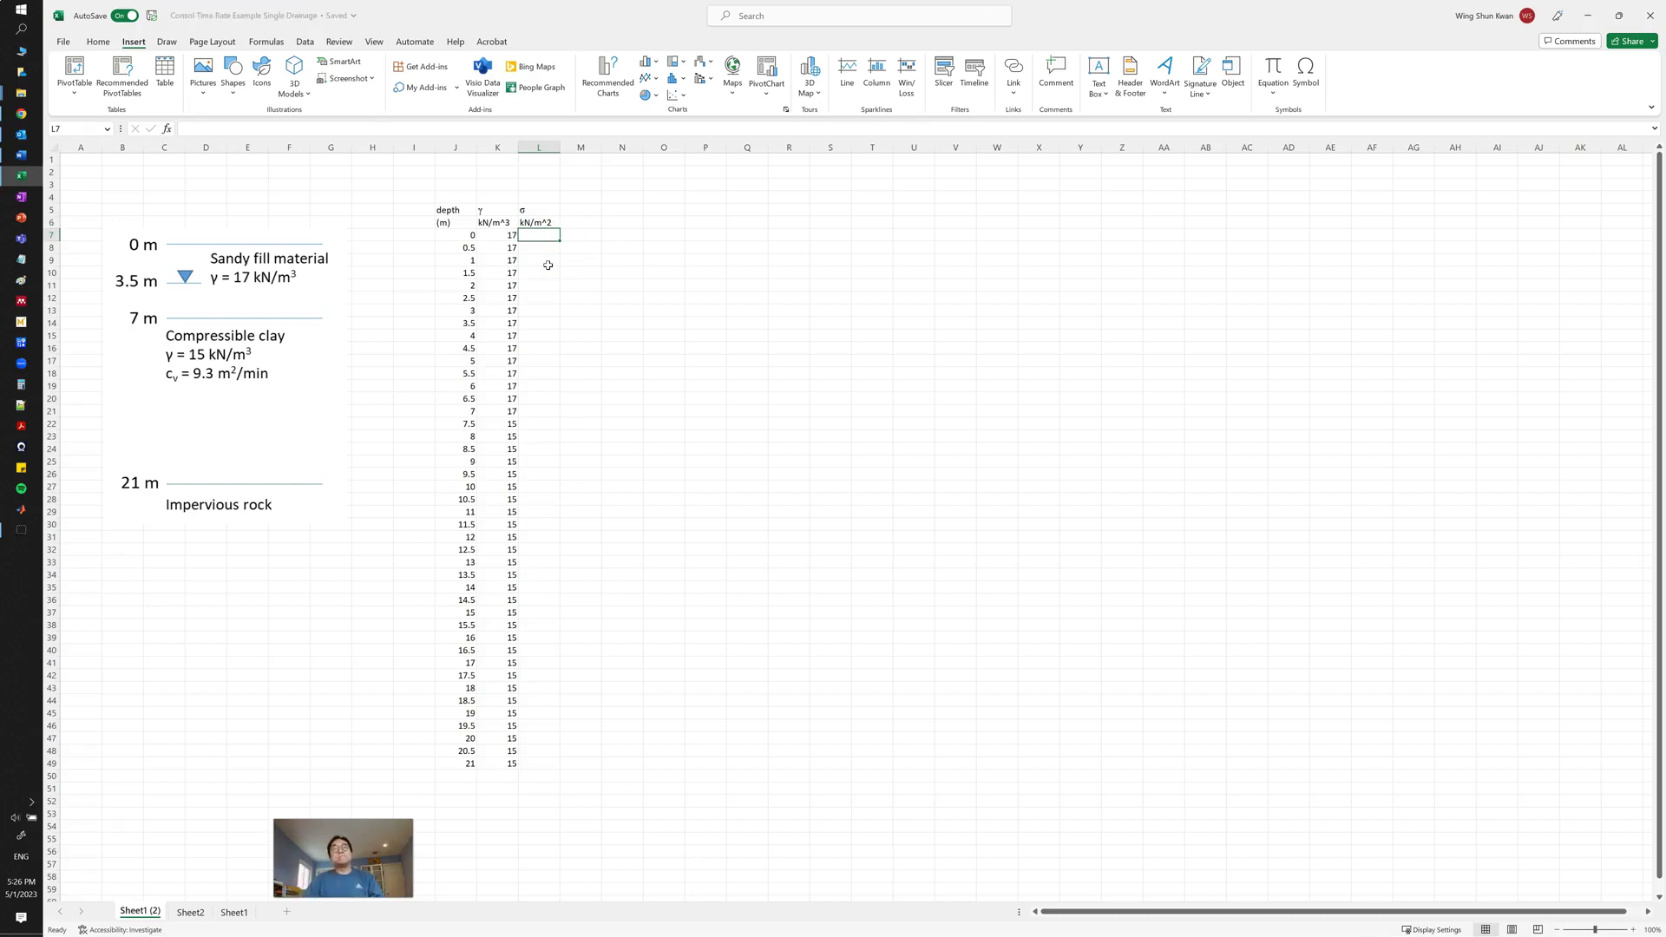
pyautogui.press('Left')
pyautogui.press('Left')
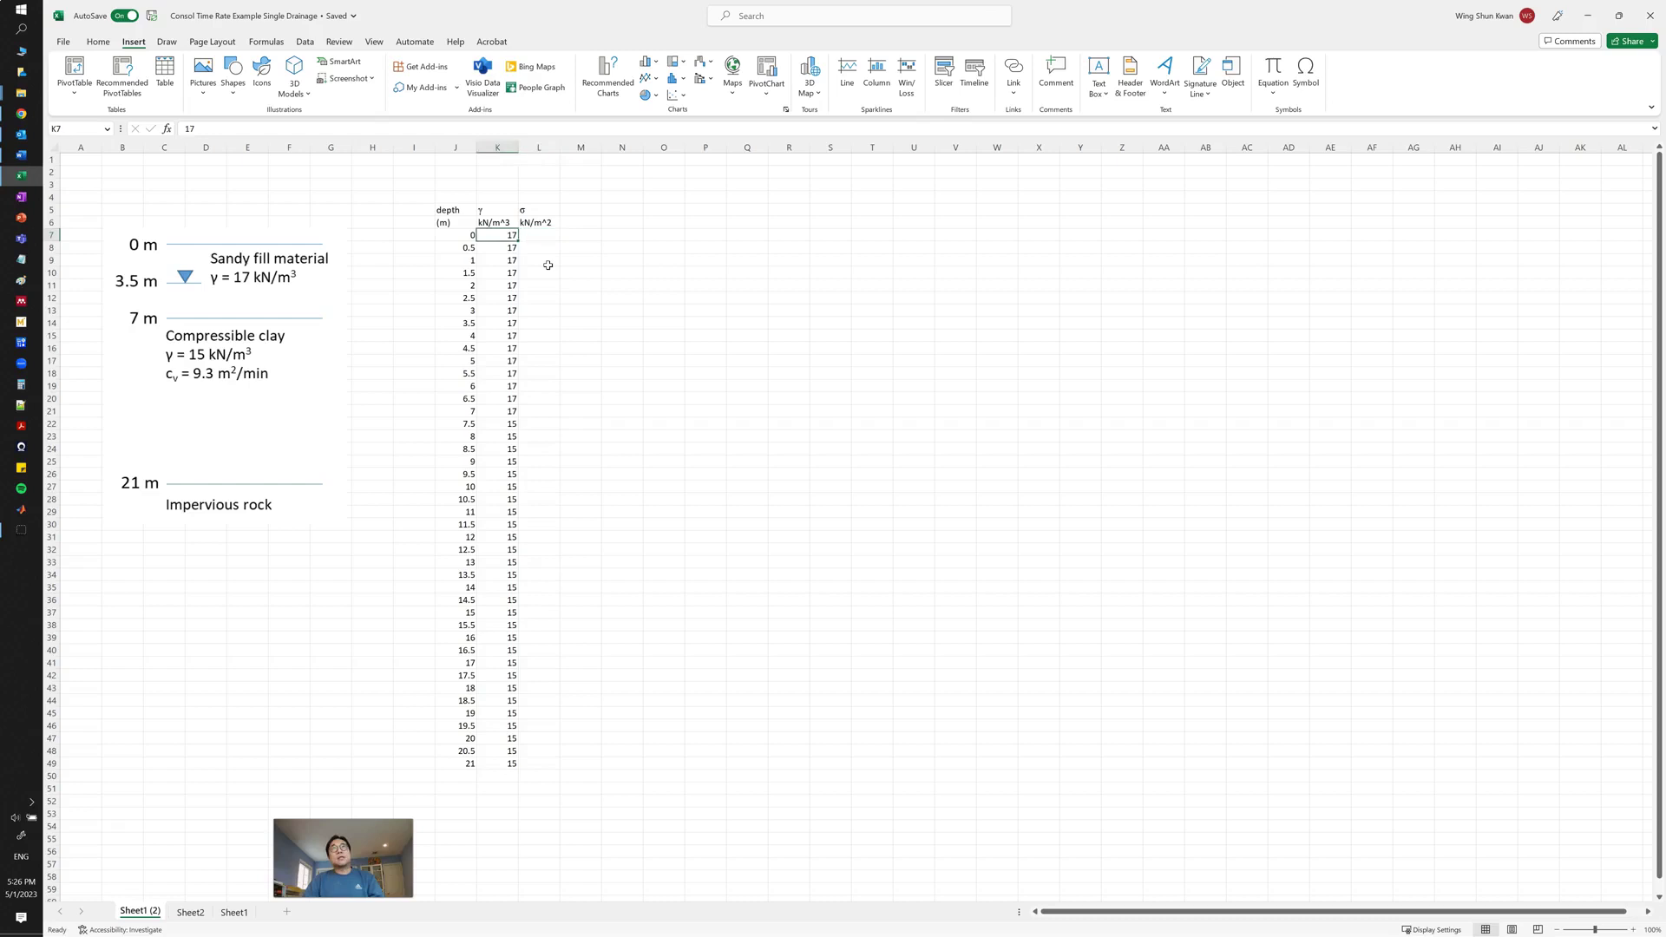
pyautogui.press('Right')
pyautogui.press('Right')
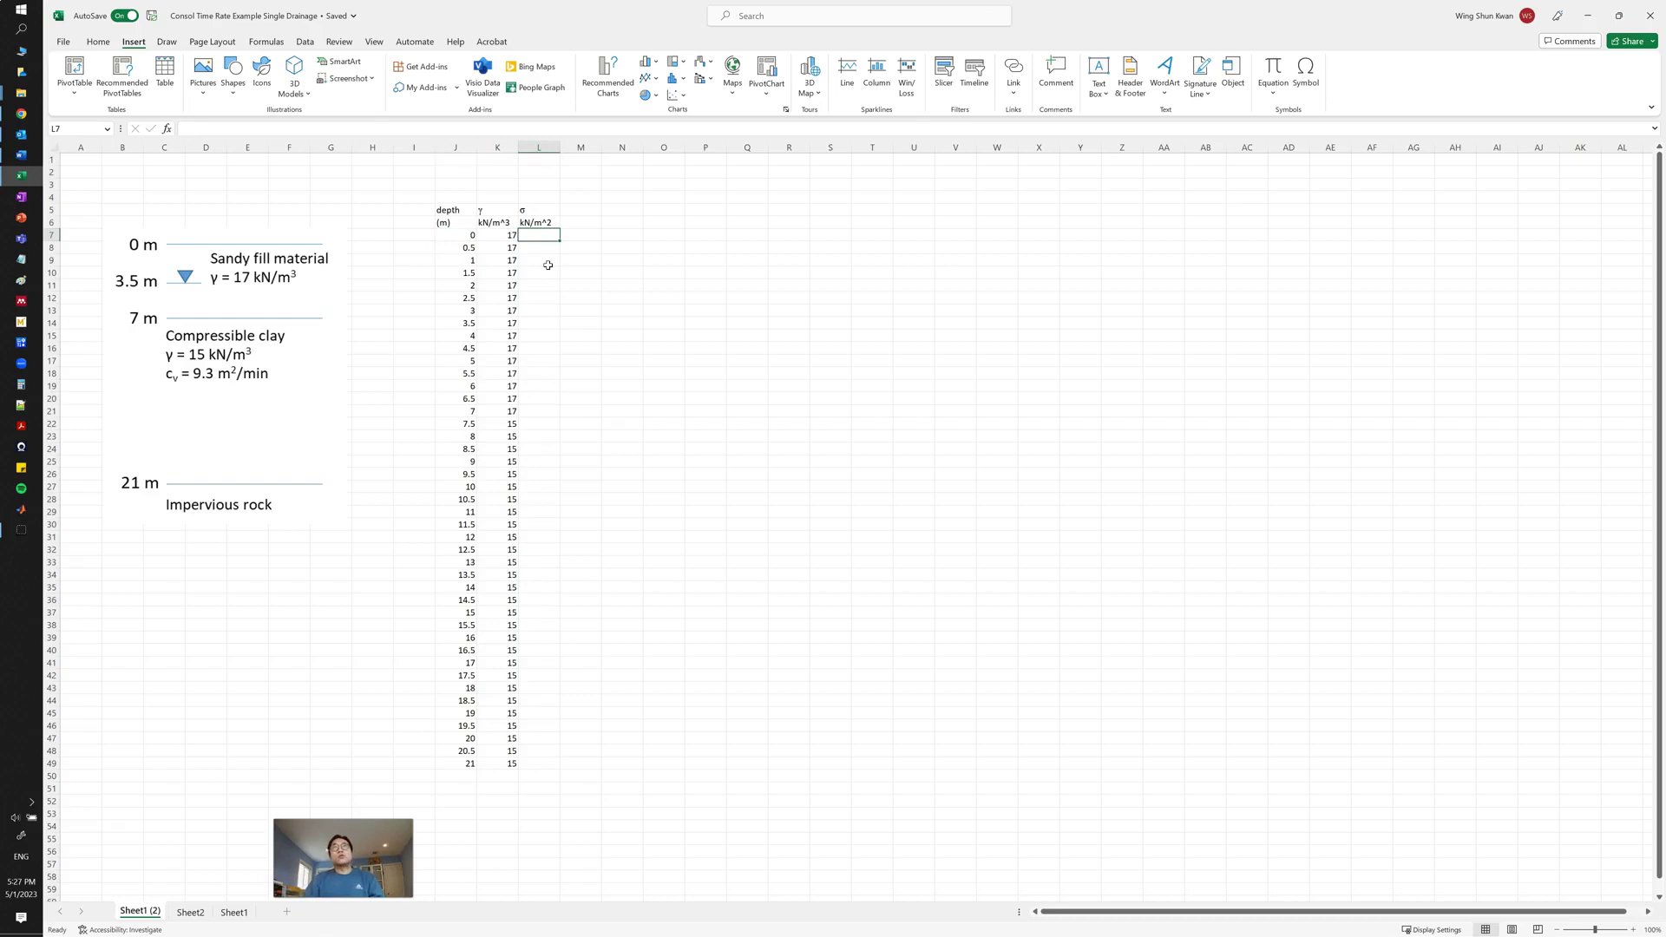
pyautogui.write('0')
pyautogui.press('Return')
# - Enter the total stress formula =K8*(J8-J7)+L7 in L8 for the 0.5 m depth
pyautogui.moveTo(466, 248); pyautogui.dragTo(458, 233)
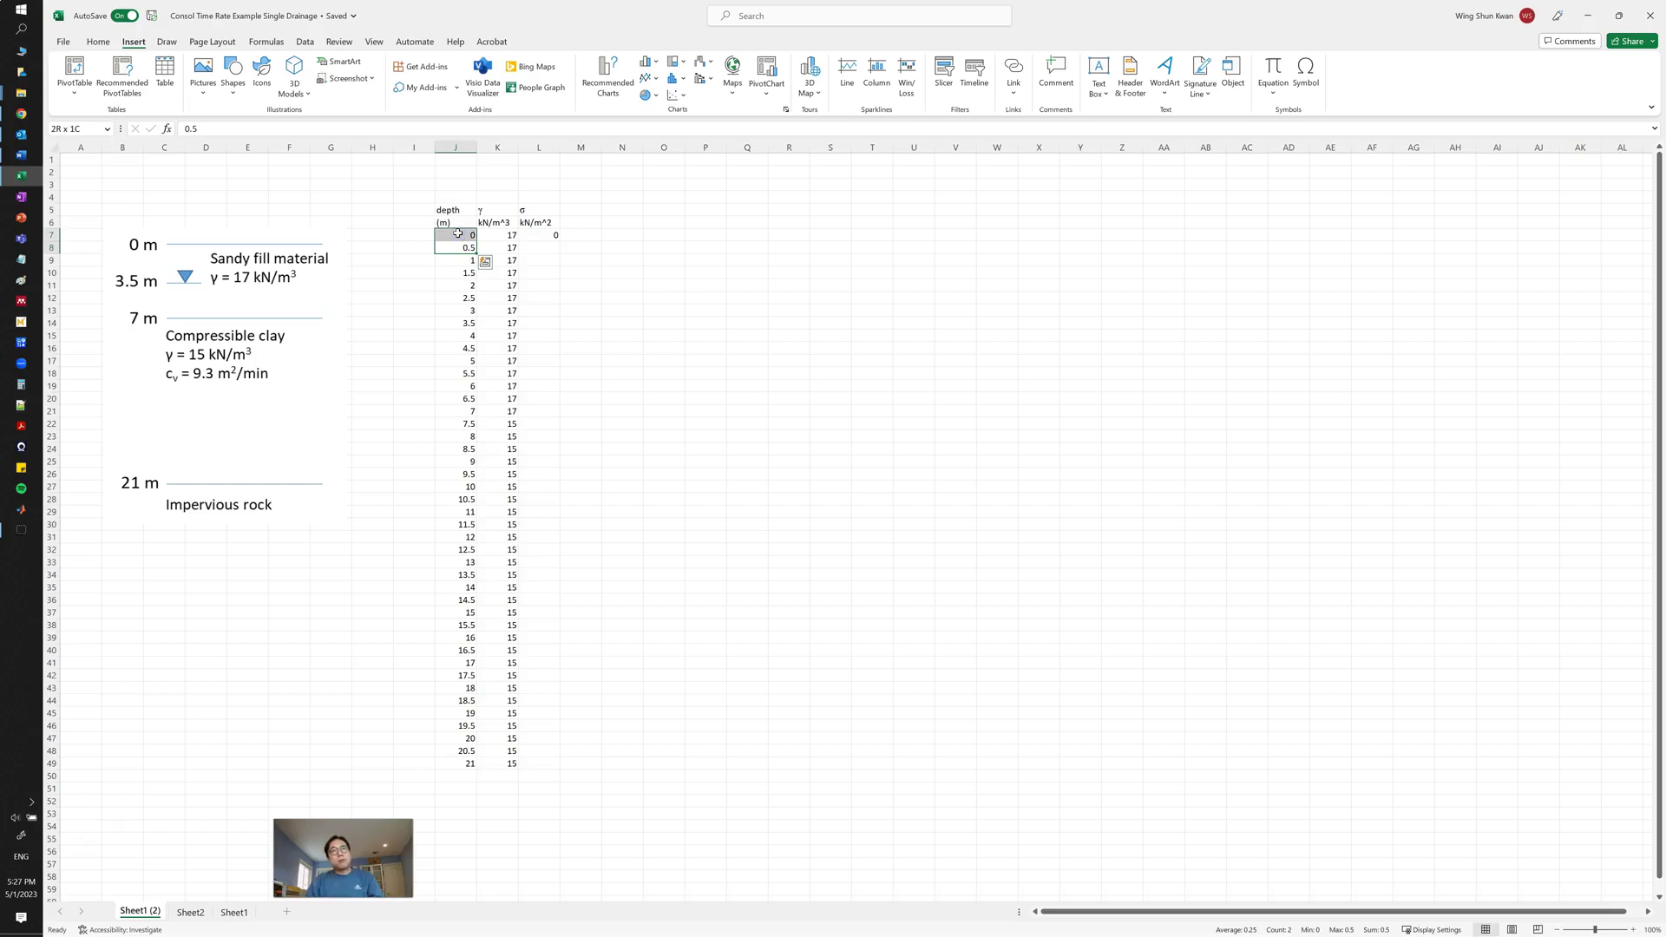
pyautogui.press('Right')
pyautogui.press('Right')
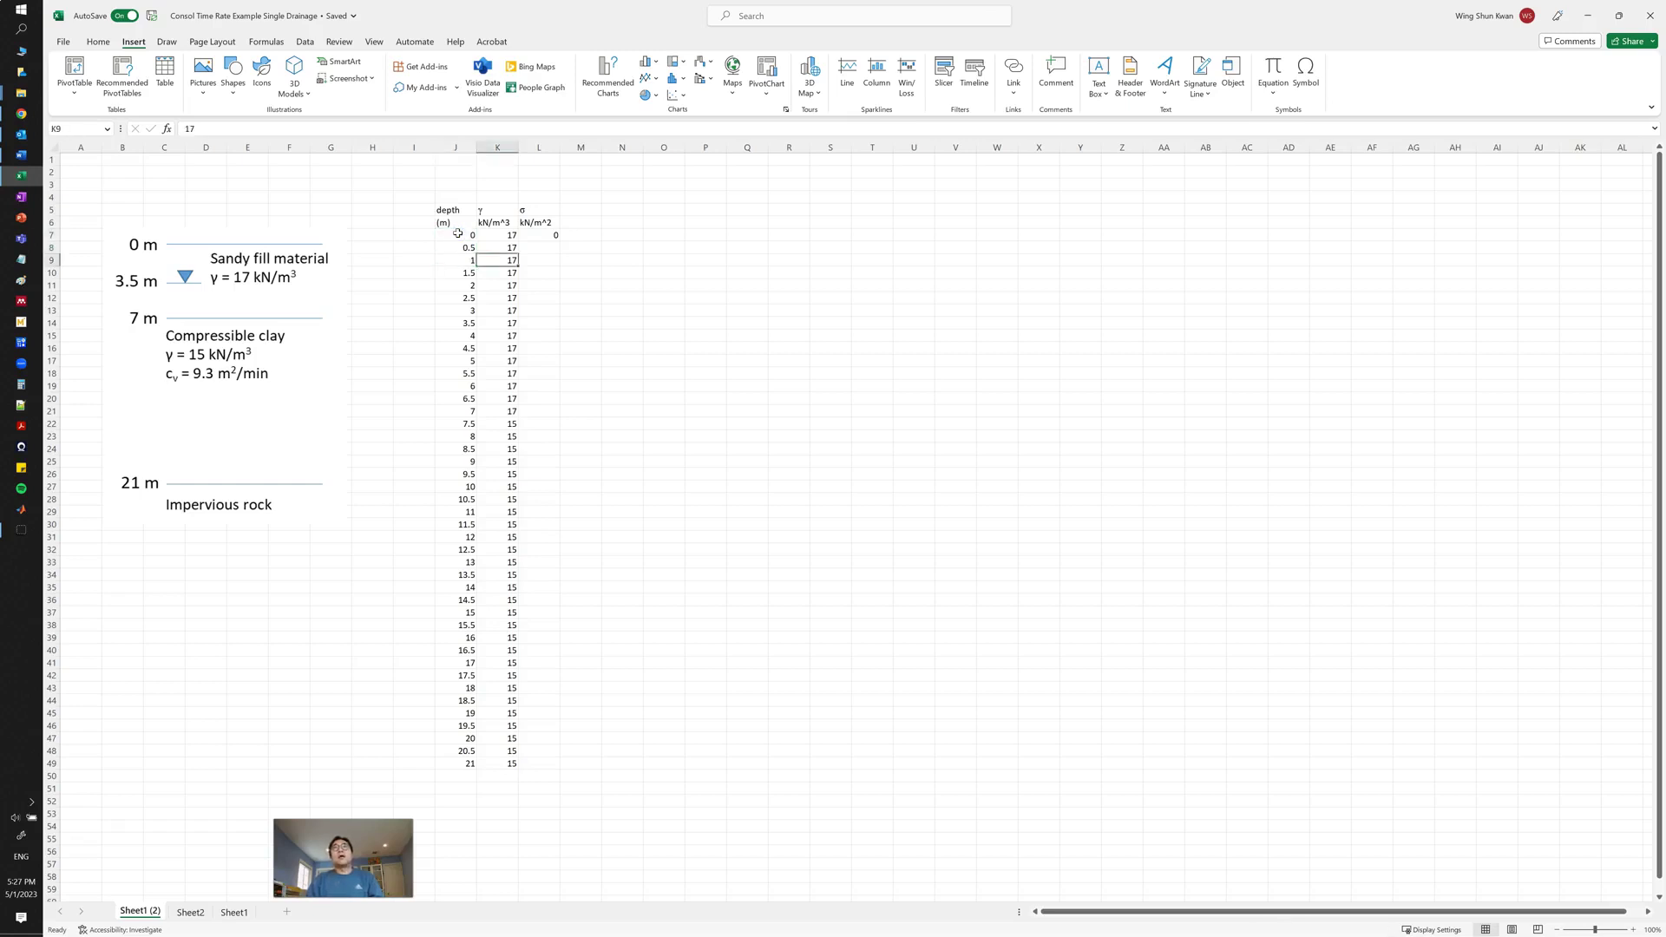
pyautogui.write('=')
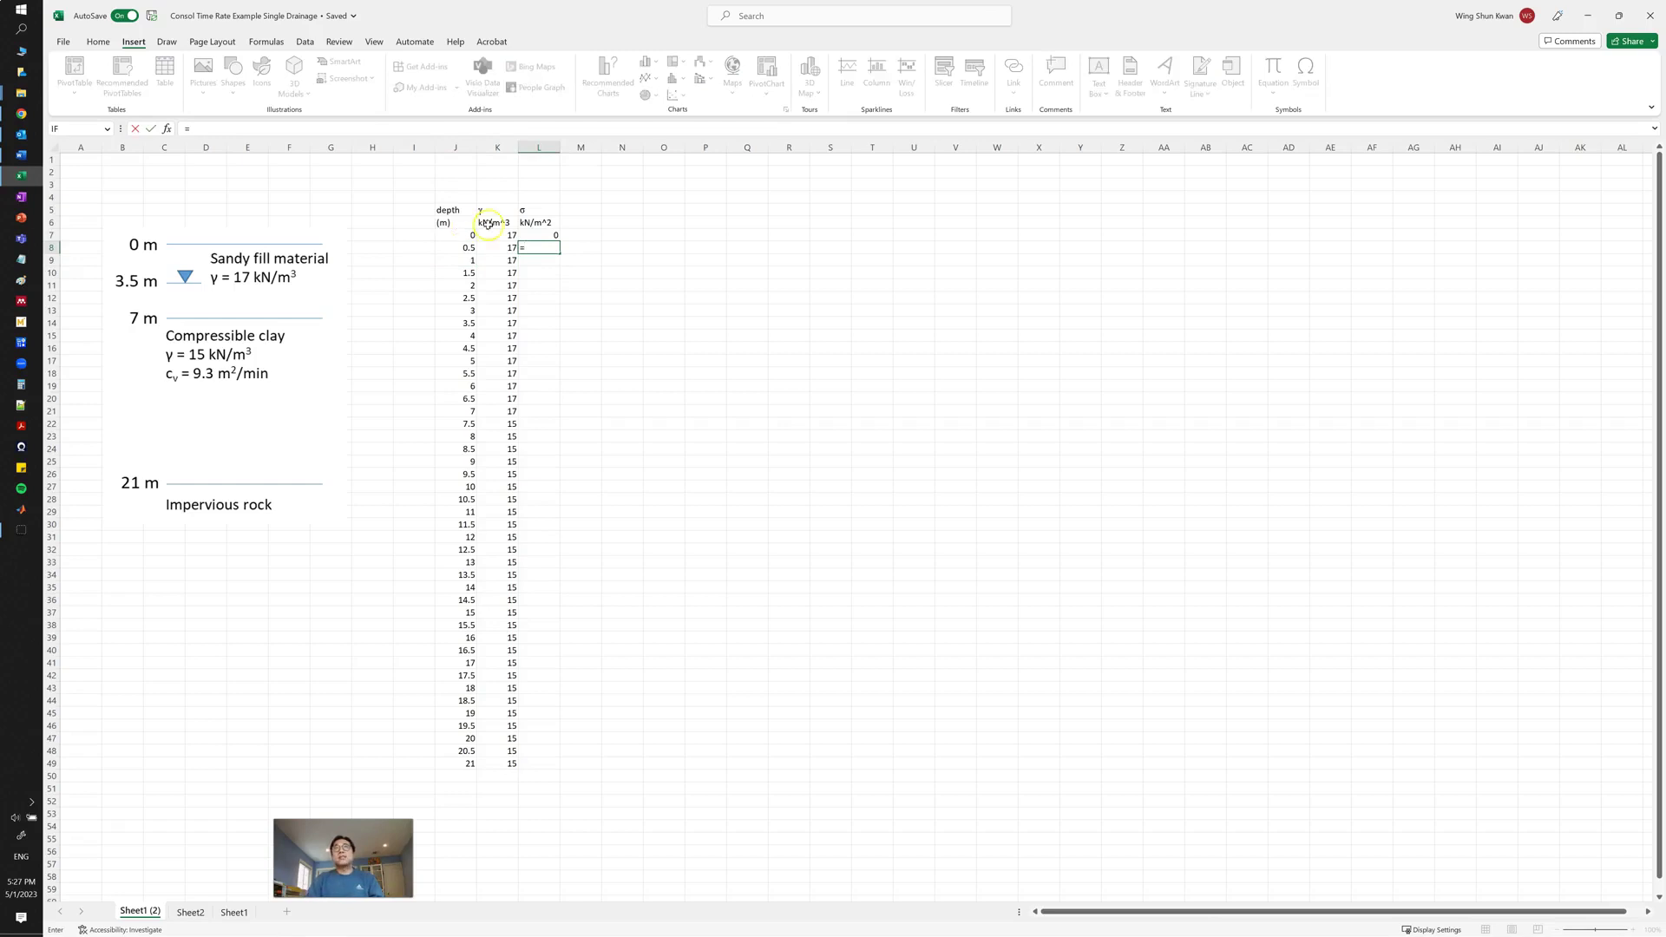
pyautogui.click(491, 249)
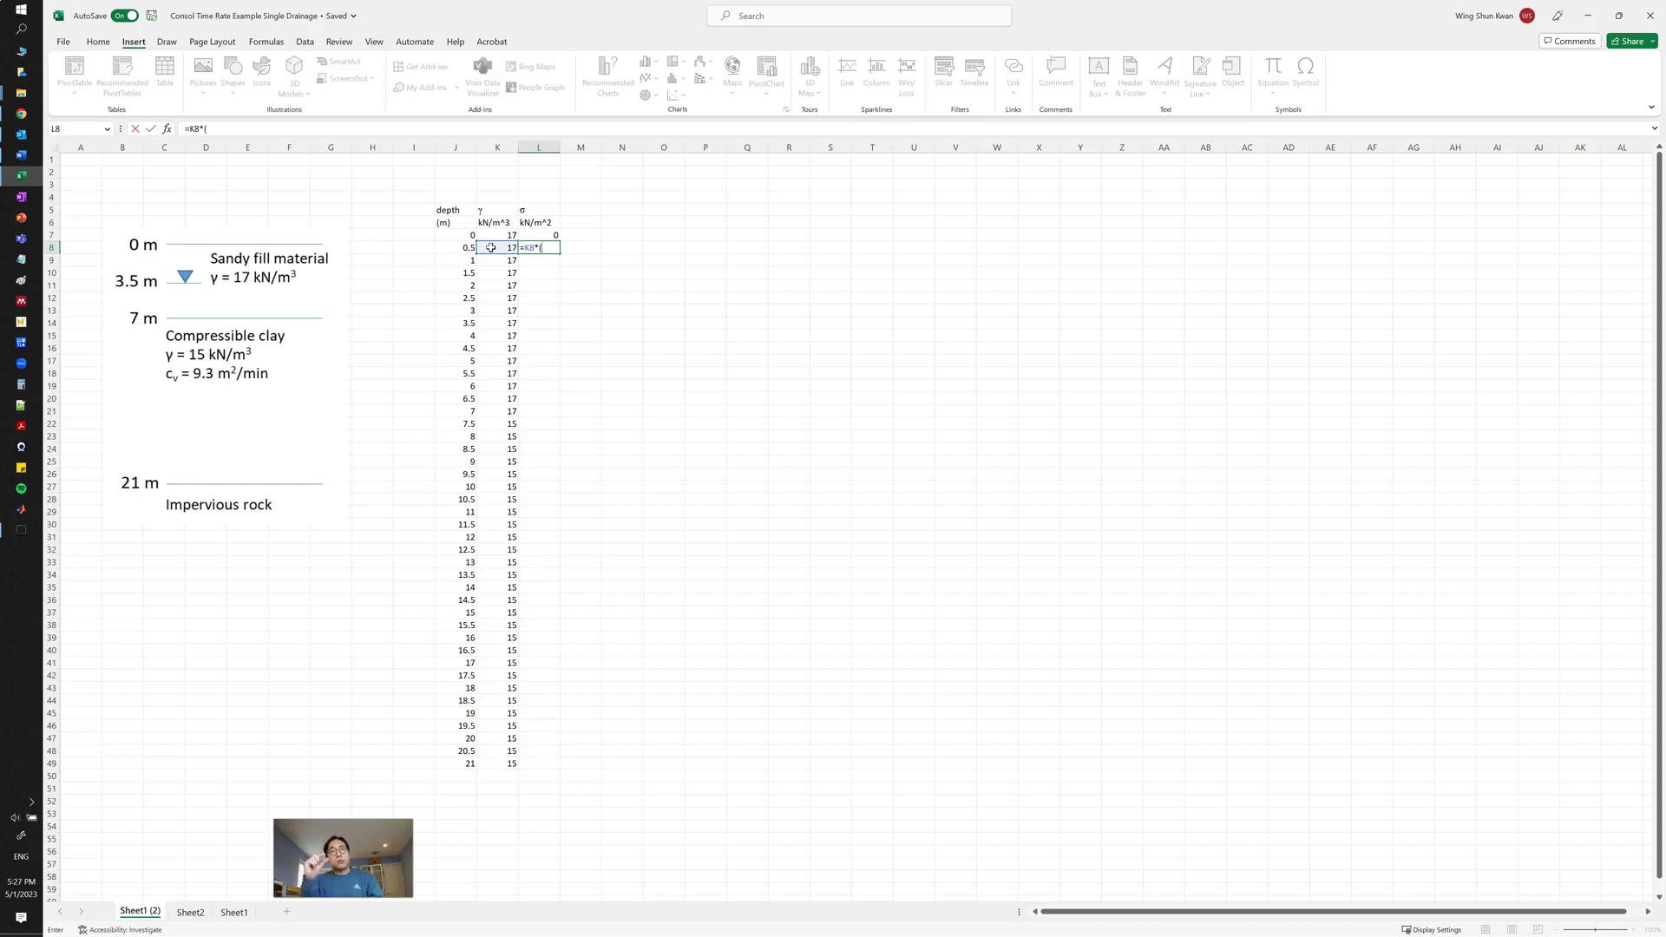
pyautogui.click(457, 249)
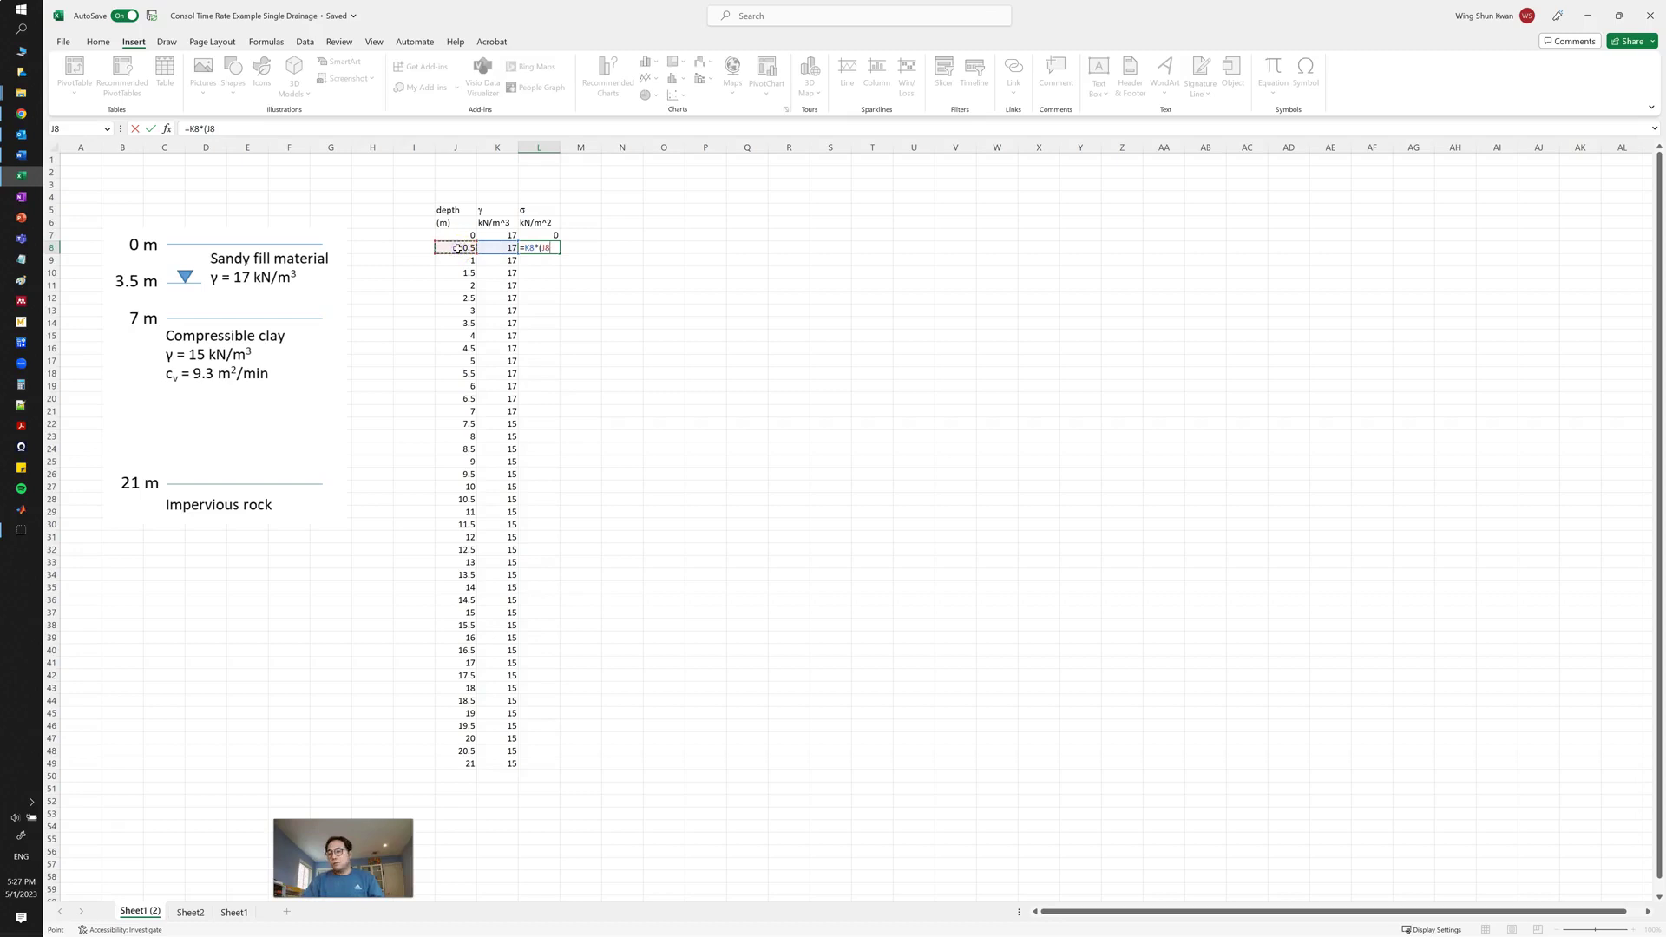
pyautogui.write('-')
pyautogui.click(459, 236)
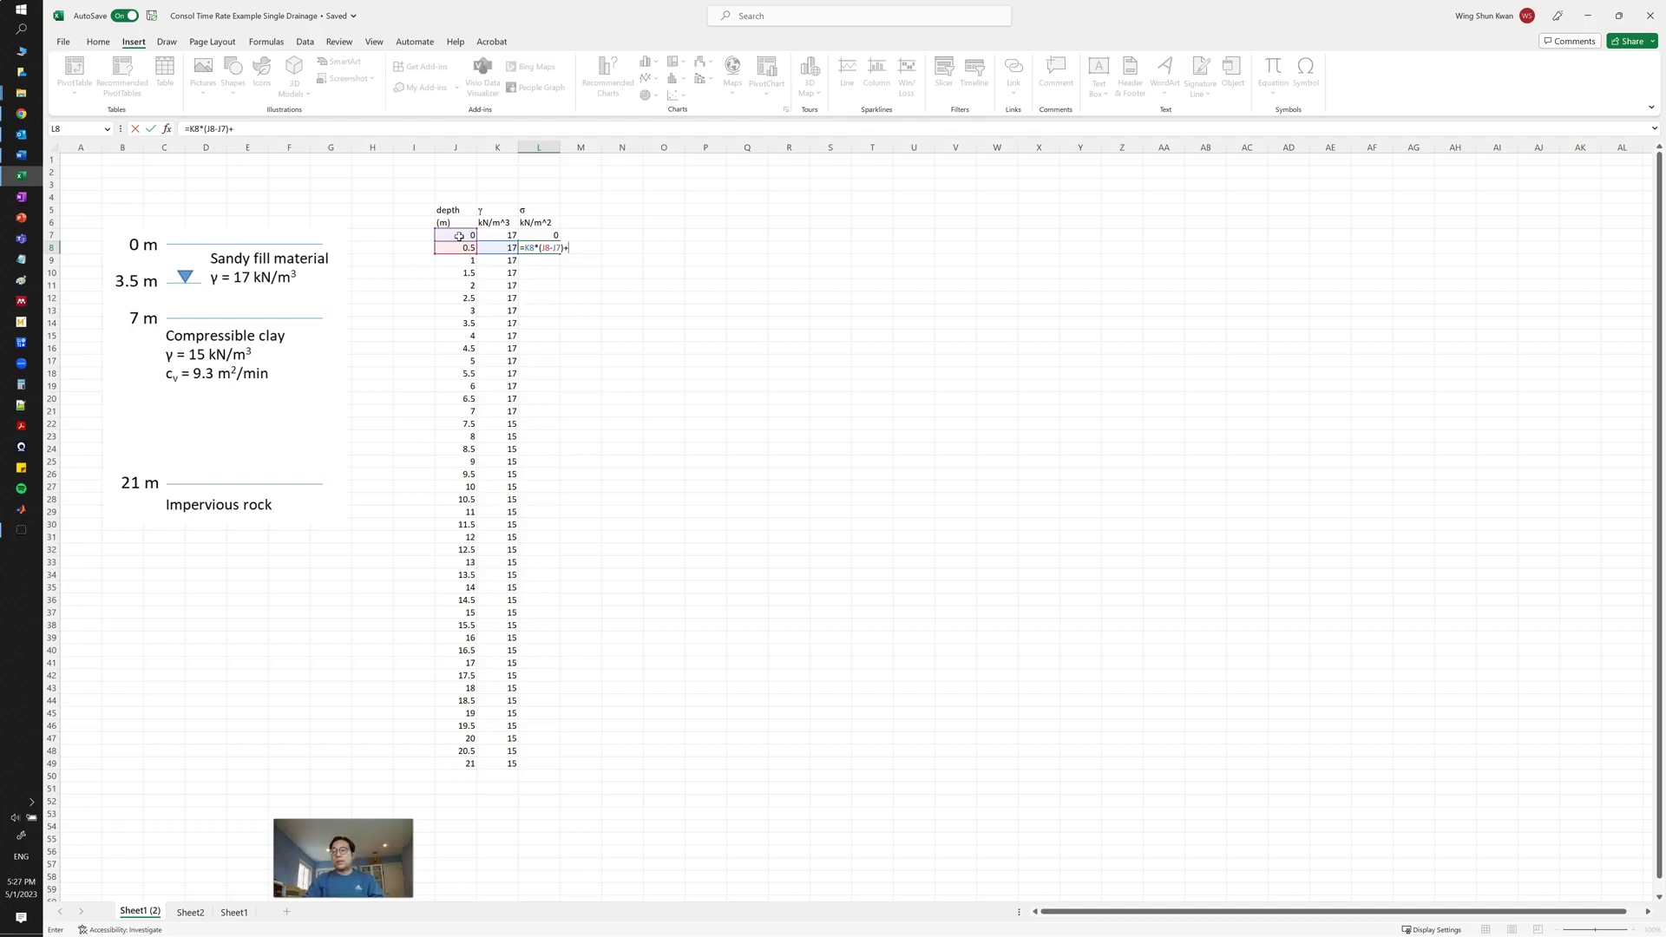
pyautogui.click(540, 234)
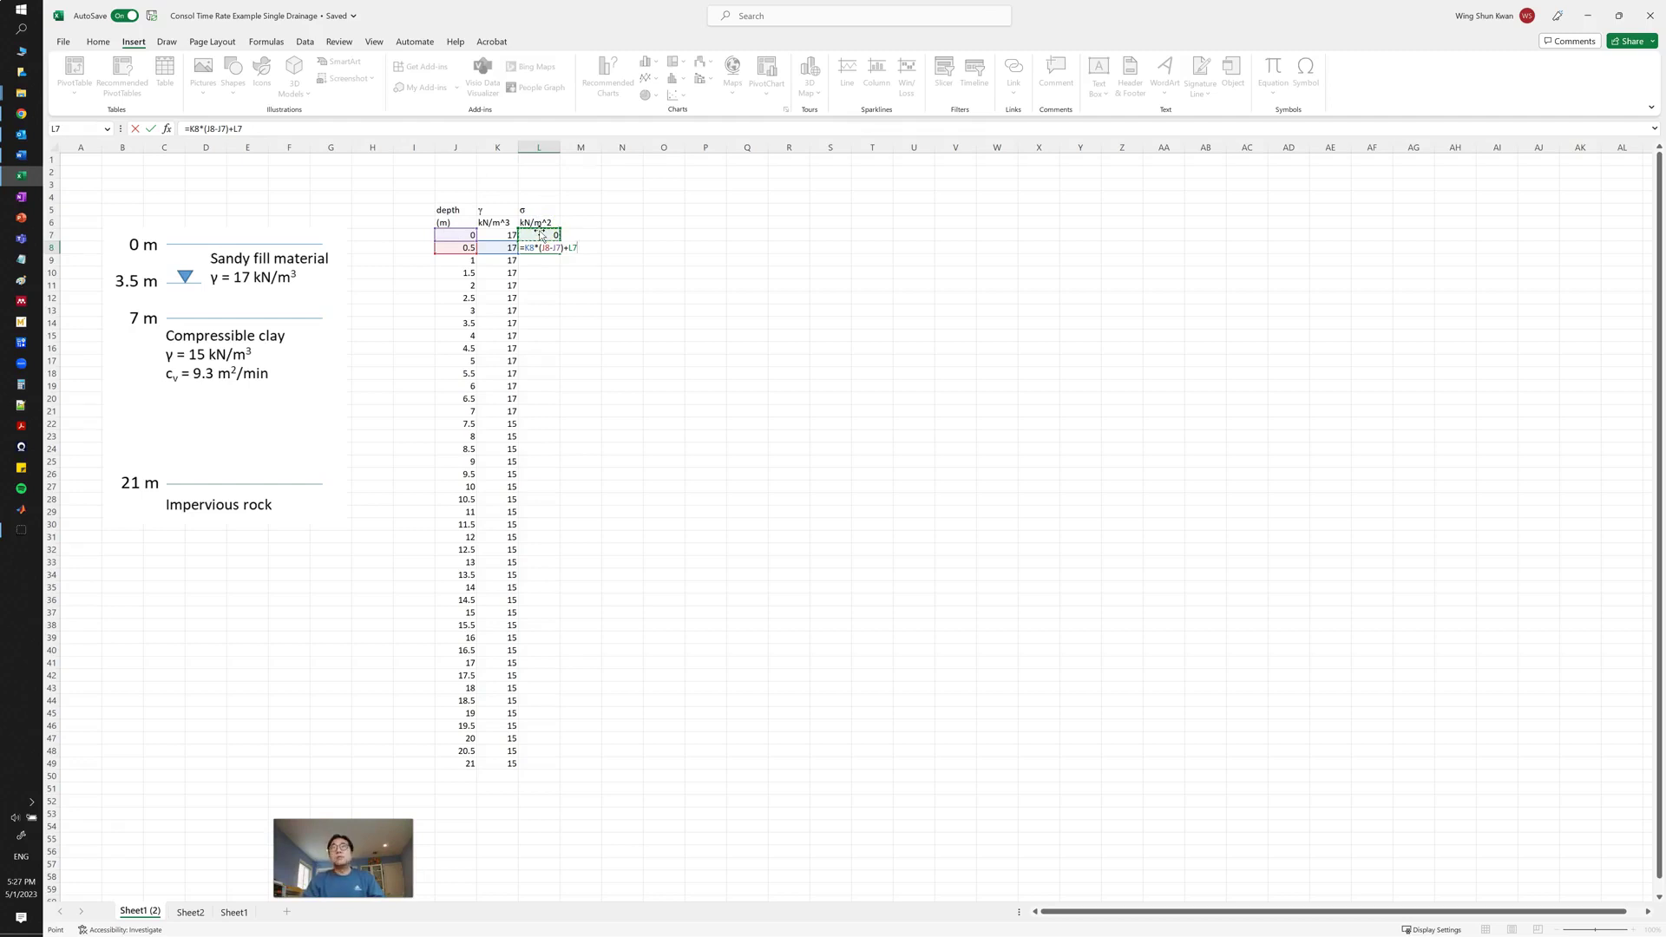
pyautogui.press('Return')
# - Fill the total stress formula from L8 down to L49, through the 21 m depth
pyautogui.click(535, 248)
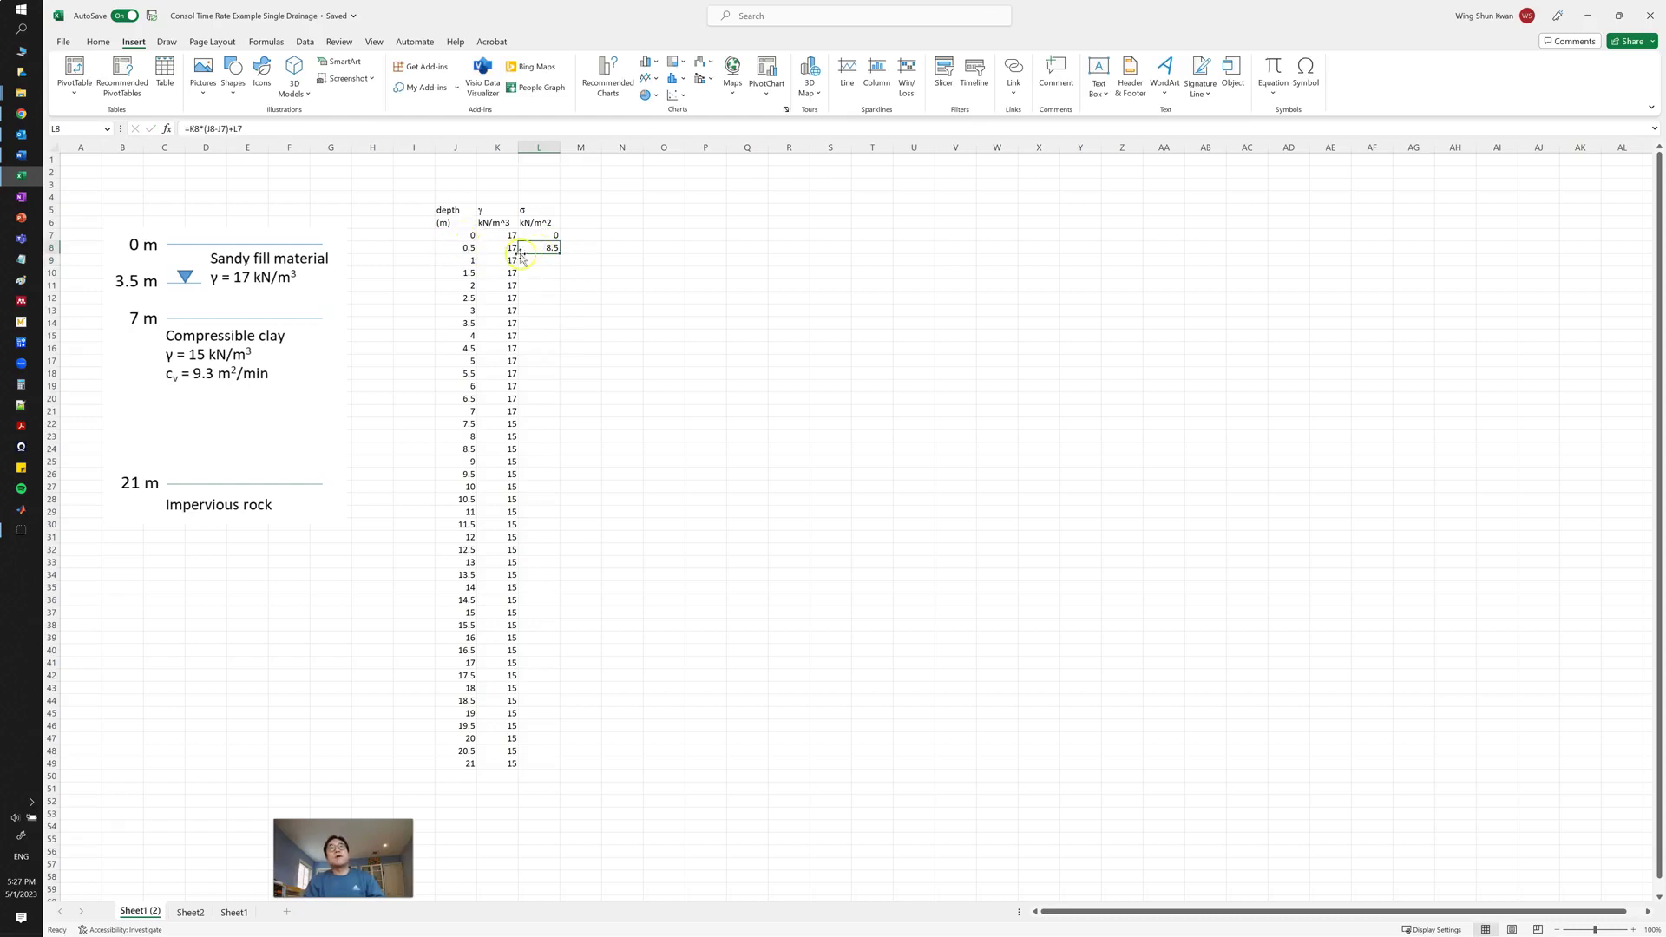
pyautogui.doubleClick(545, 251)
pyautogui.press('Escape')
pyautogui.click(557, 255)
pyautogui.moveTo(557, 255); pyautogui.dragTo(558, 767)
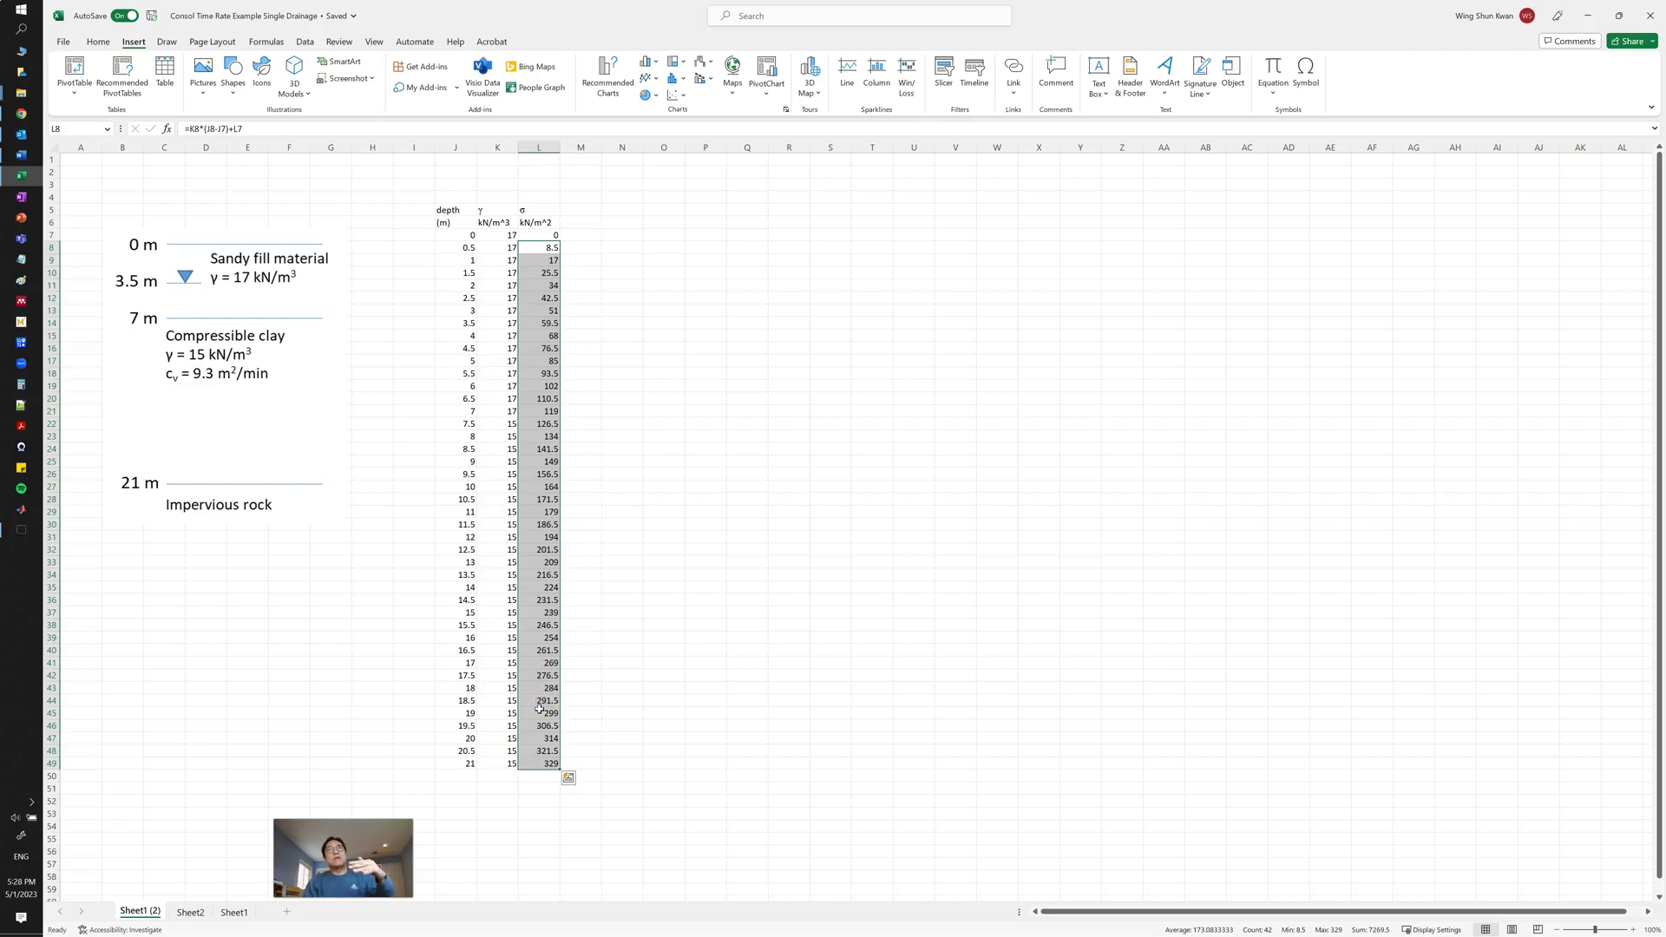
# - Check the cell references of the copied total stress formulas in L9 and L22 against the depth and unit weight columns
pyautogui.click(579, 282)
pyautogui.click(539, 260)
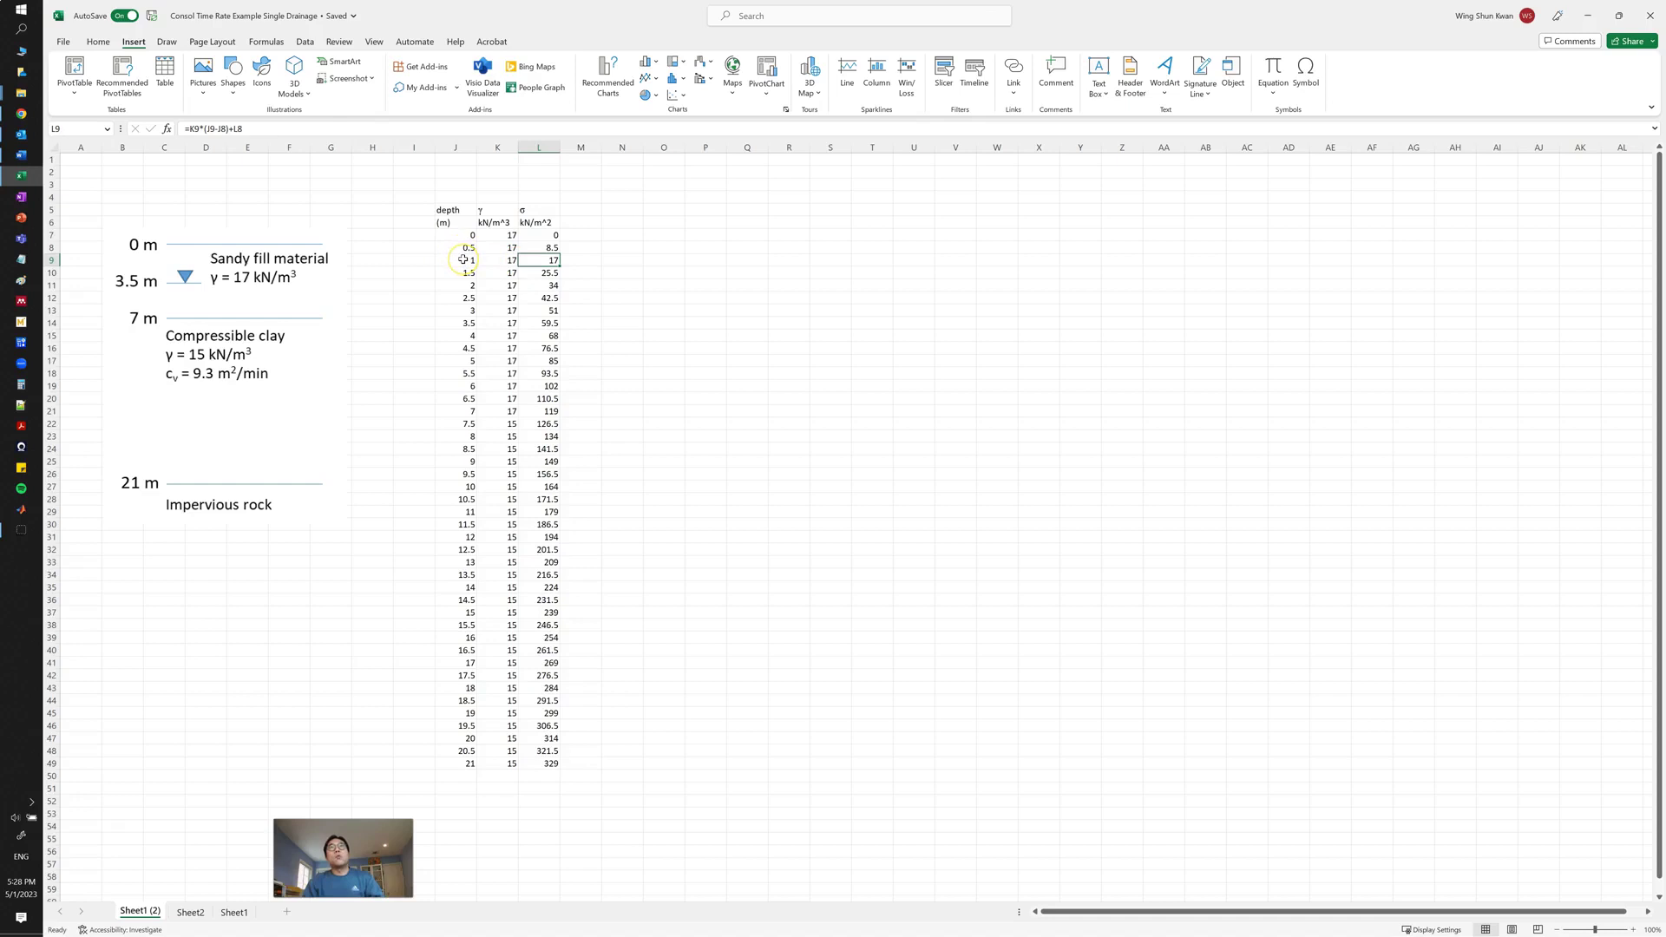
pyautogui.click(224, 129)
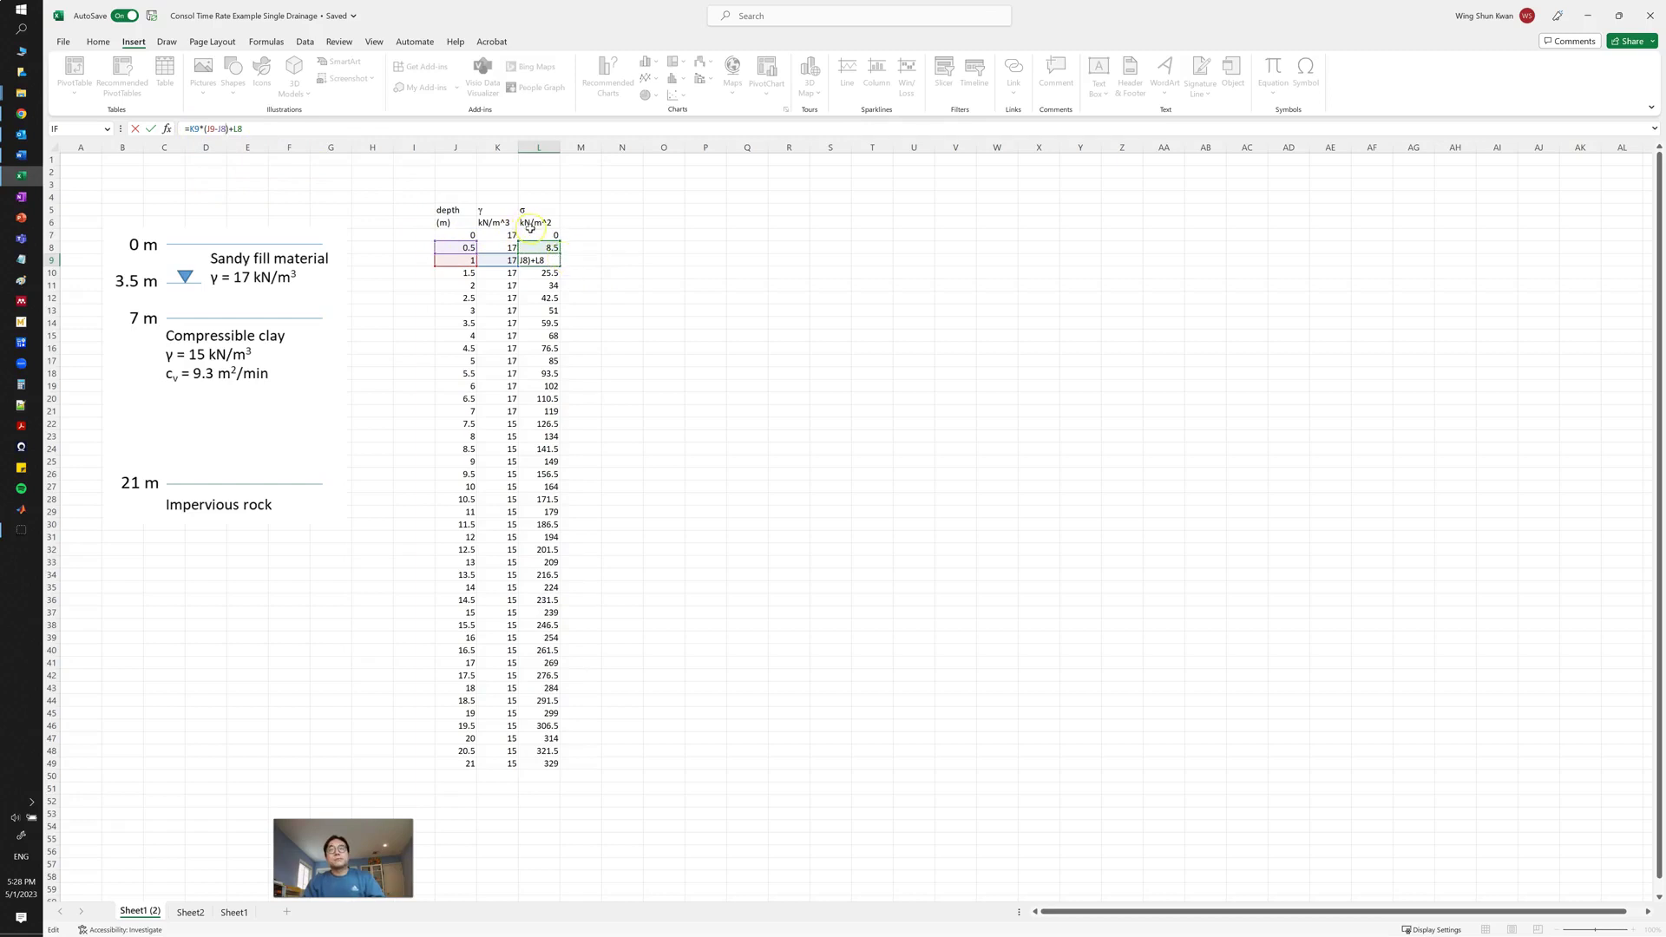
pyautogui.hotkey('ctrl', 'Return')
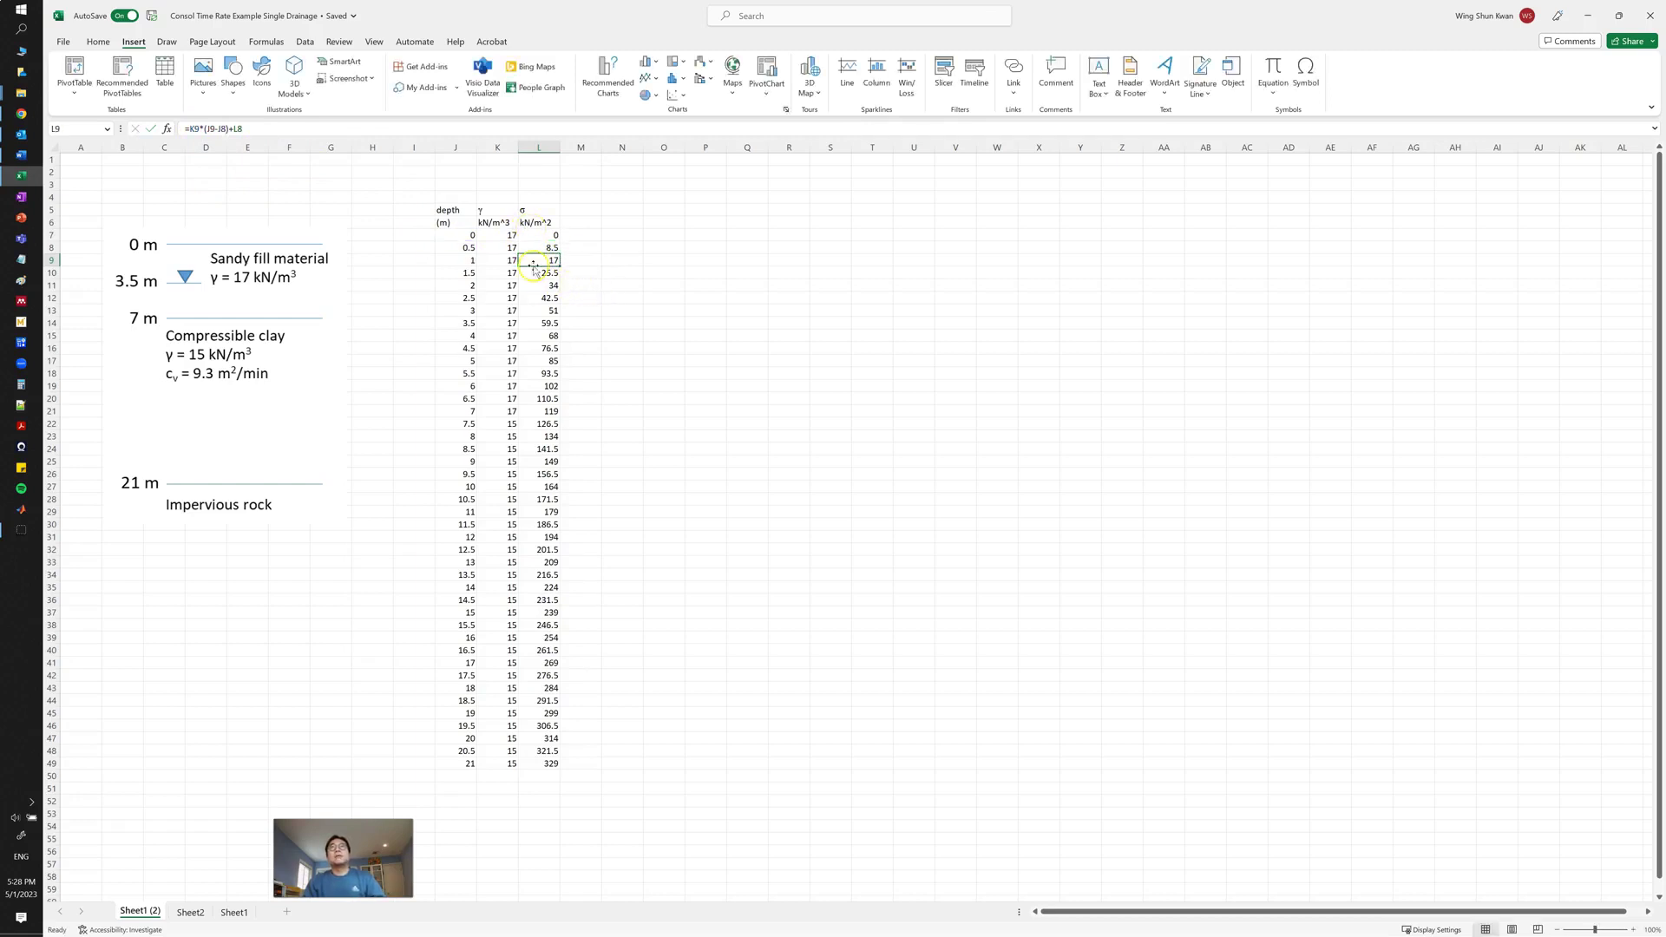
pyautogui.click(542, 425)
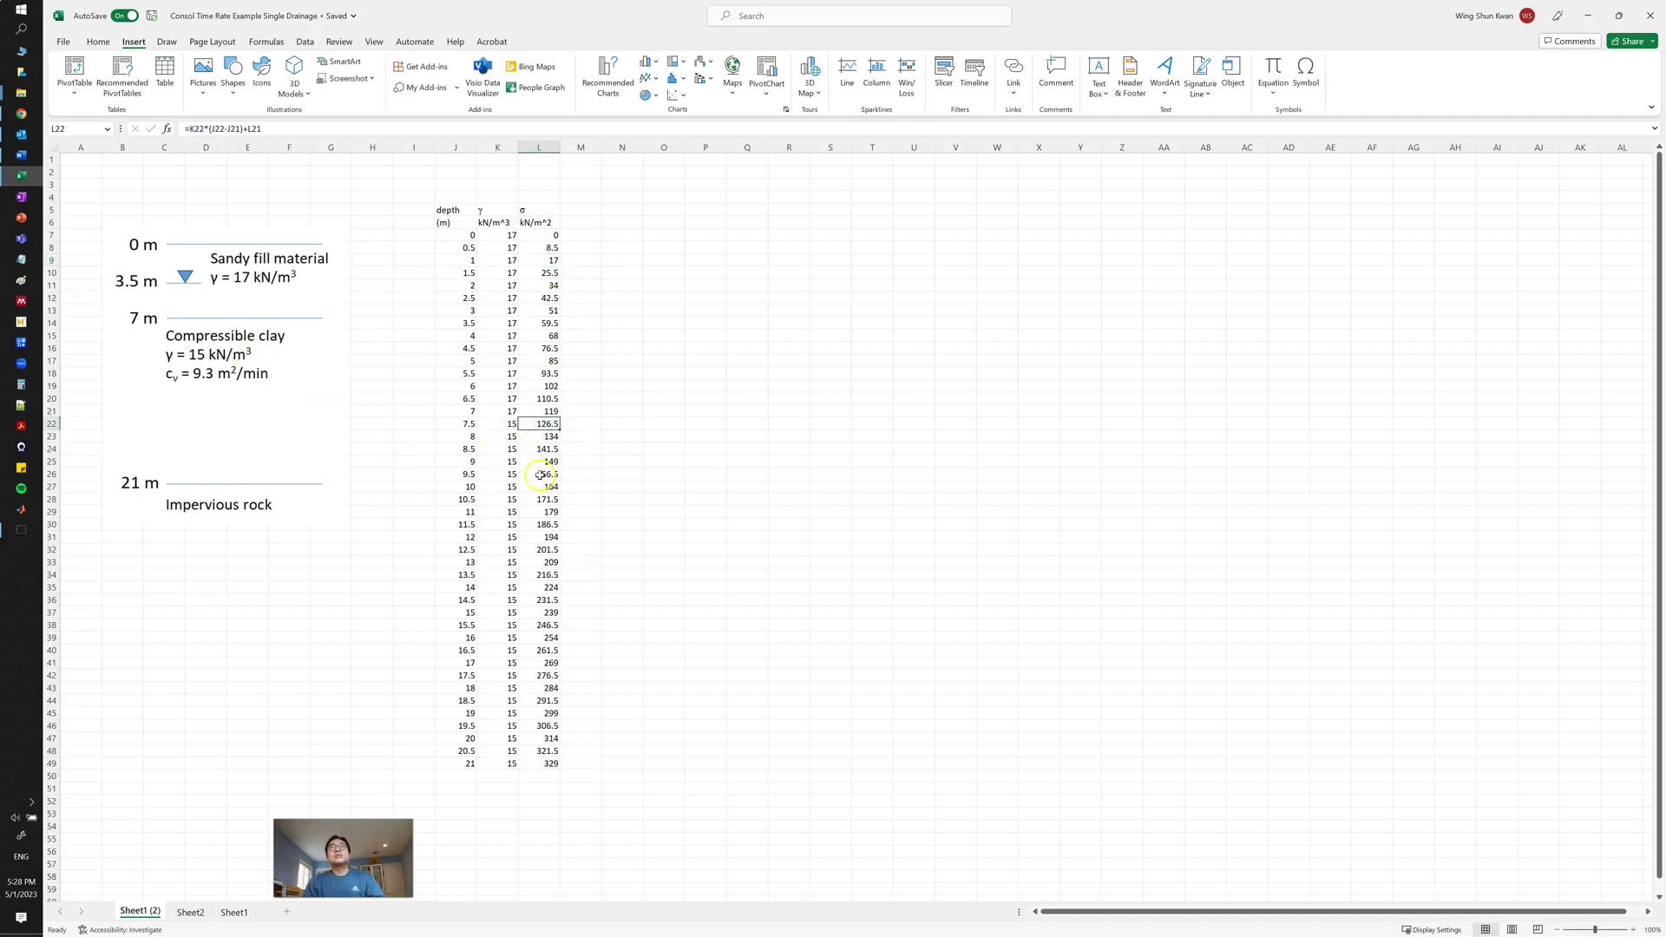
pyautogui.click(451, 411)
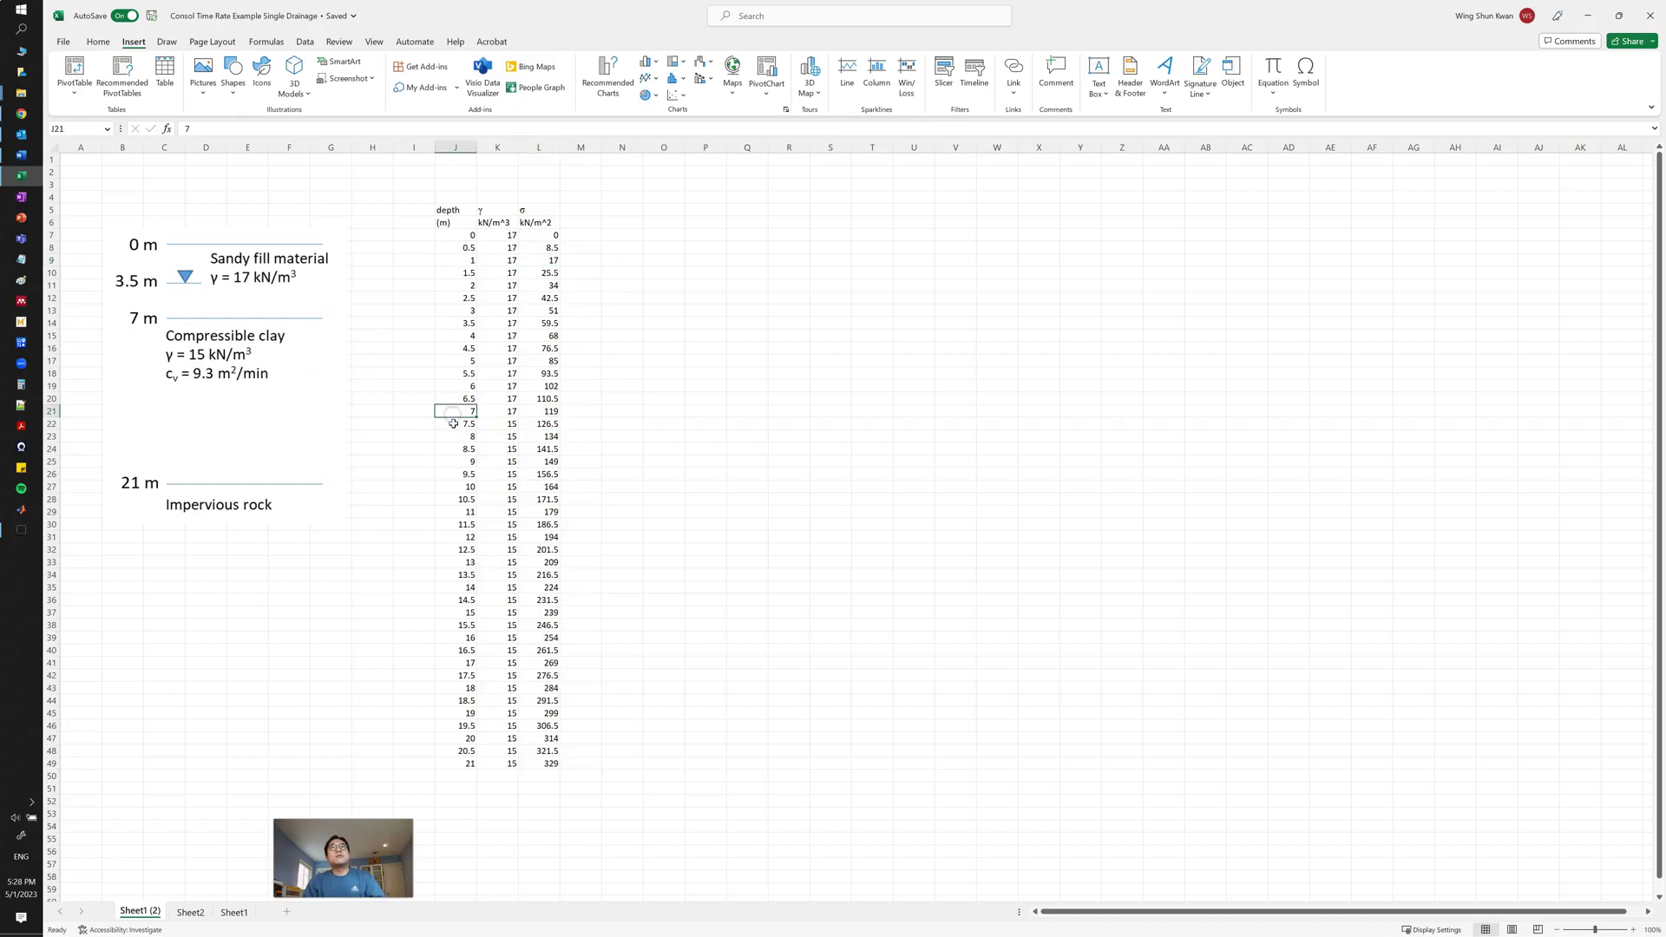
pyautogui.click(453, 424)
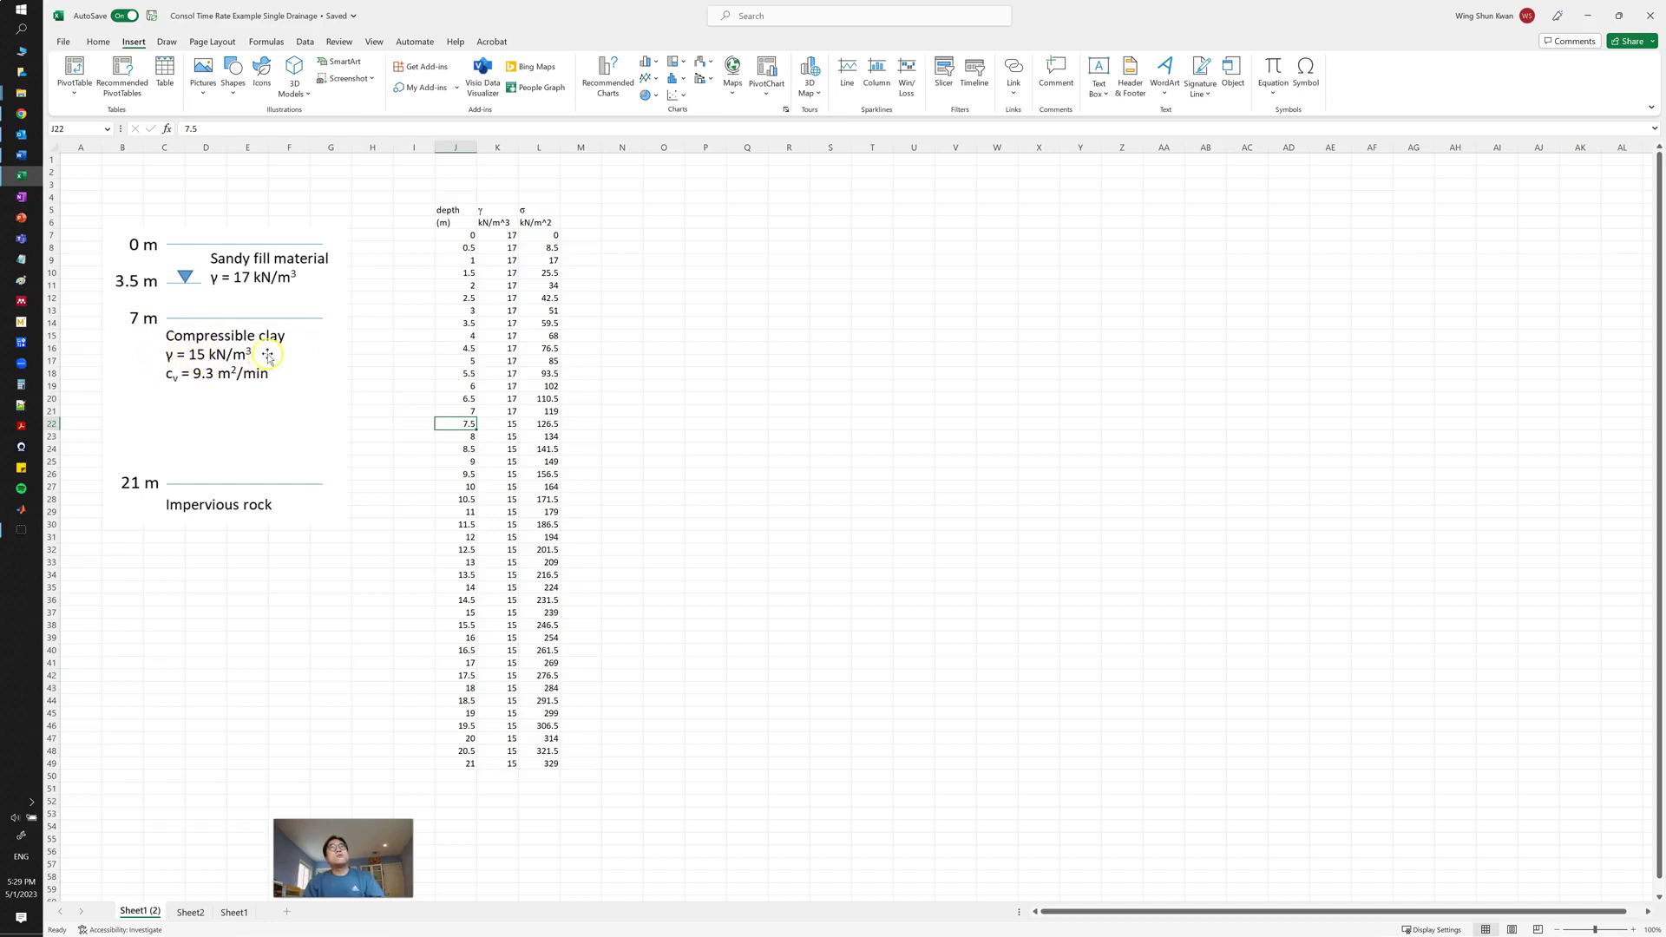
pyautogui.click(543, 424)
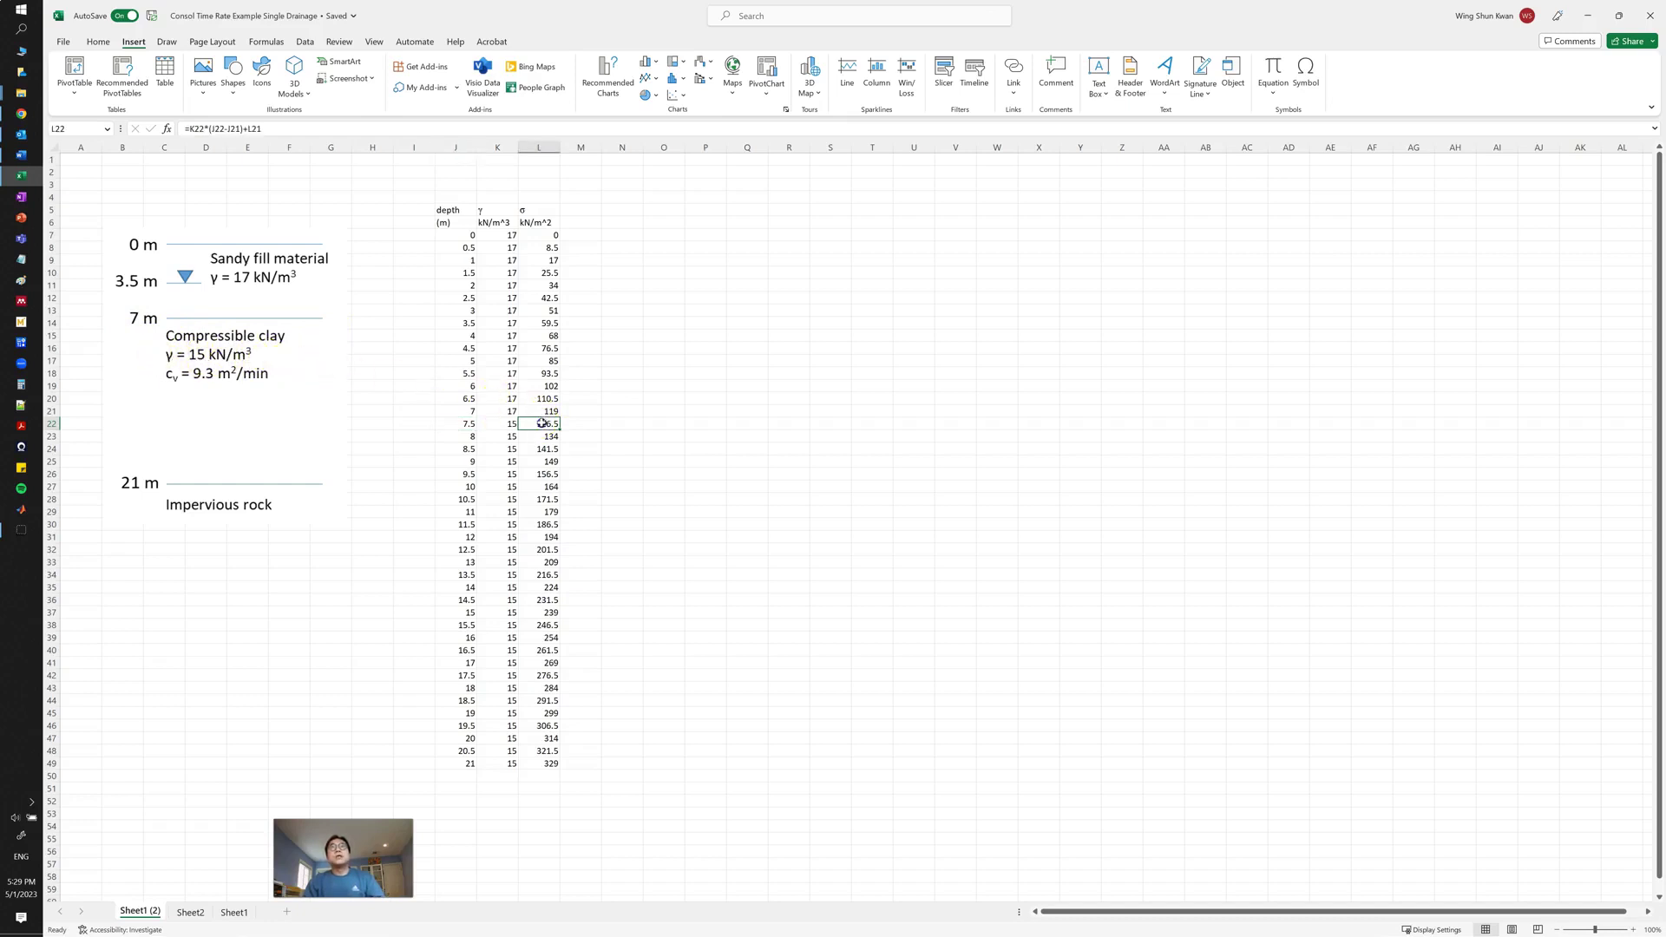
pyautogui.click(231, 130)
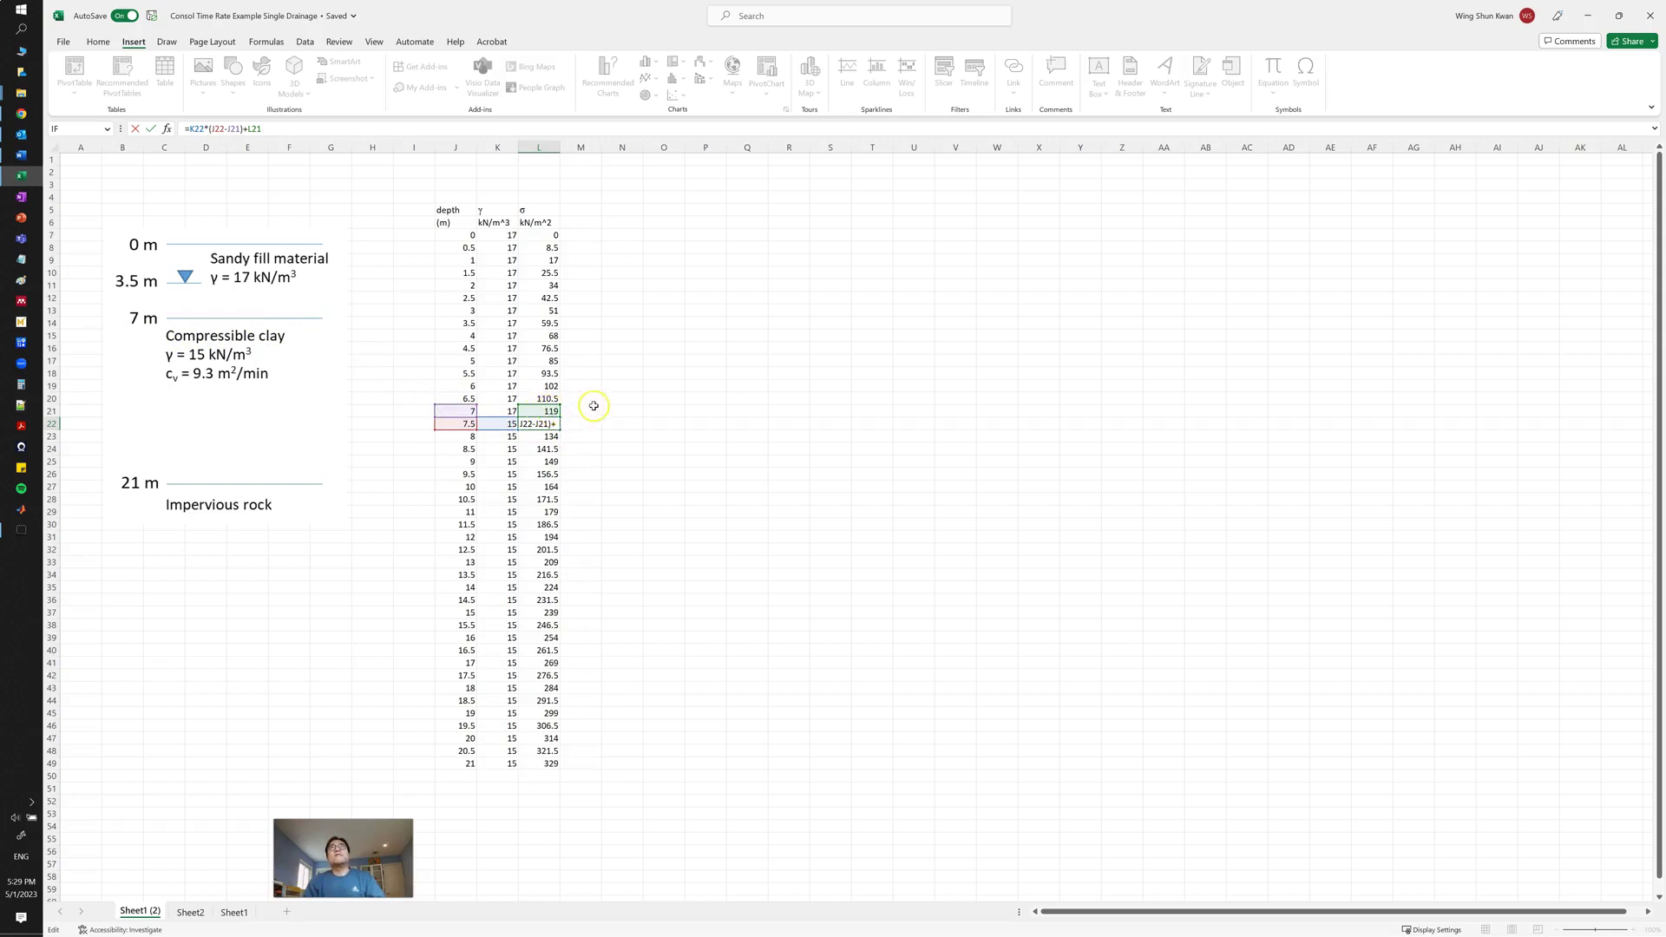
pyautogui.hotkey('ctrl', 'Return')
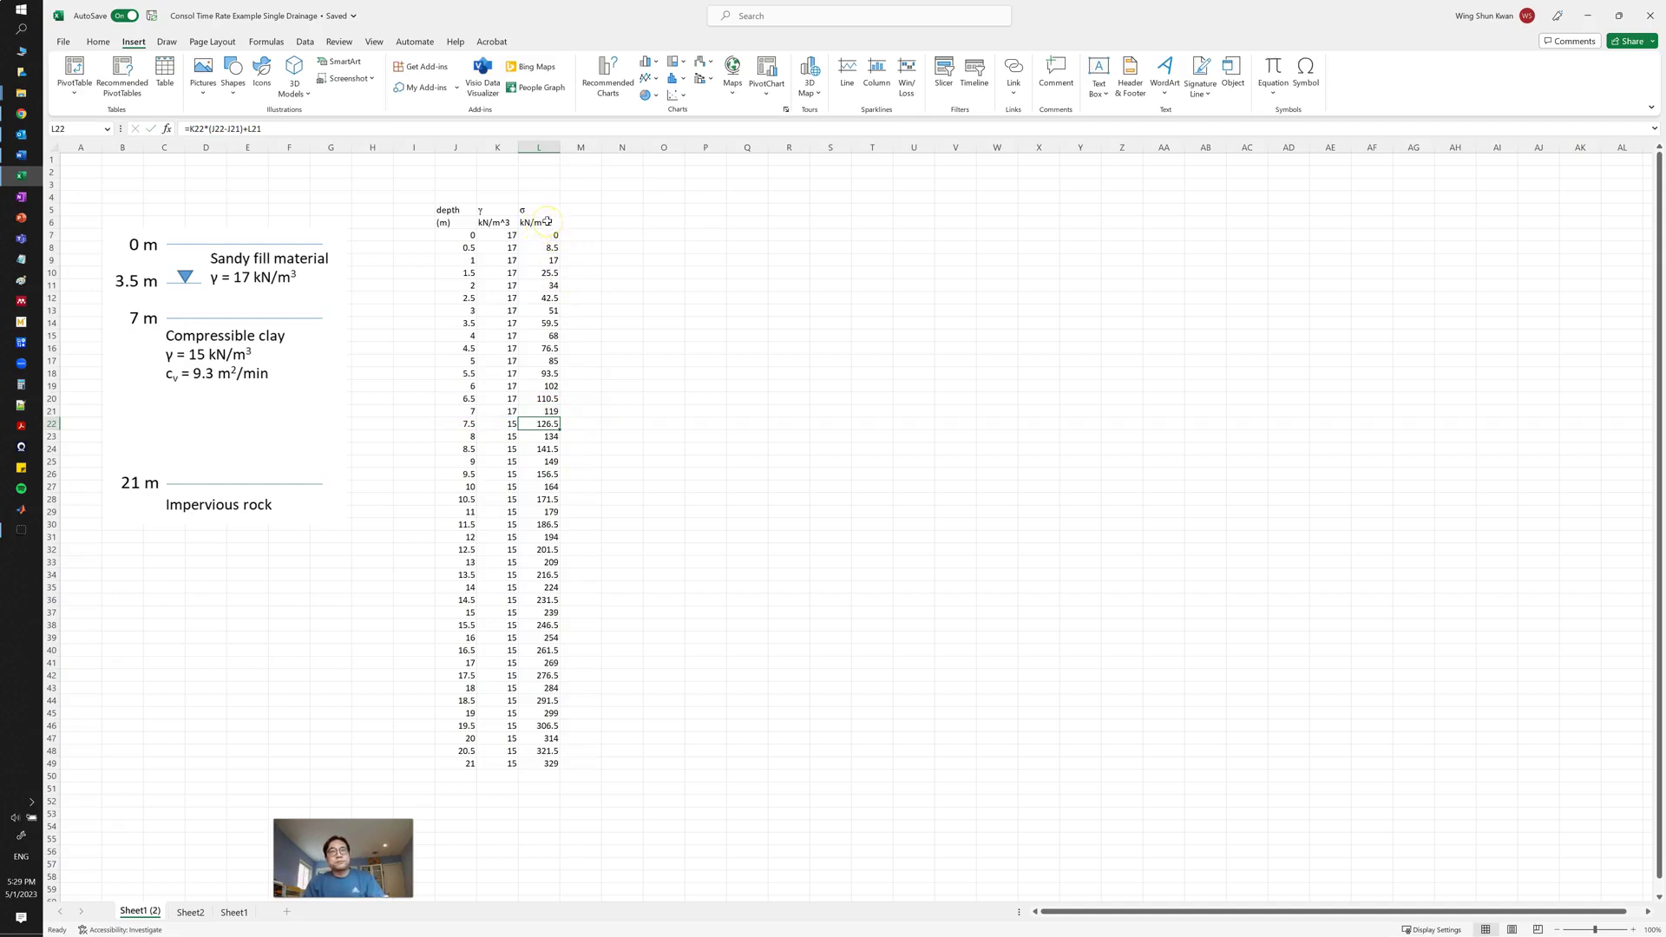
# - Enter the heading "u" in M5 and copy the unit kN/m^2 from L6 into M6
pyautogui.click(579, 211)
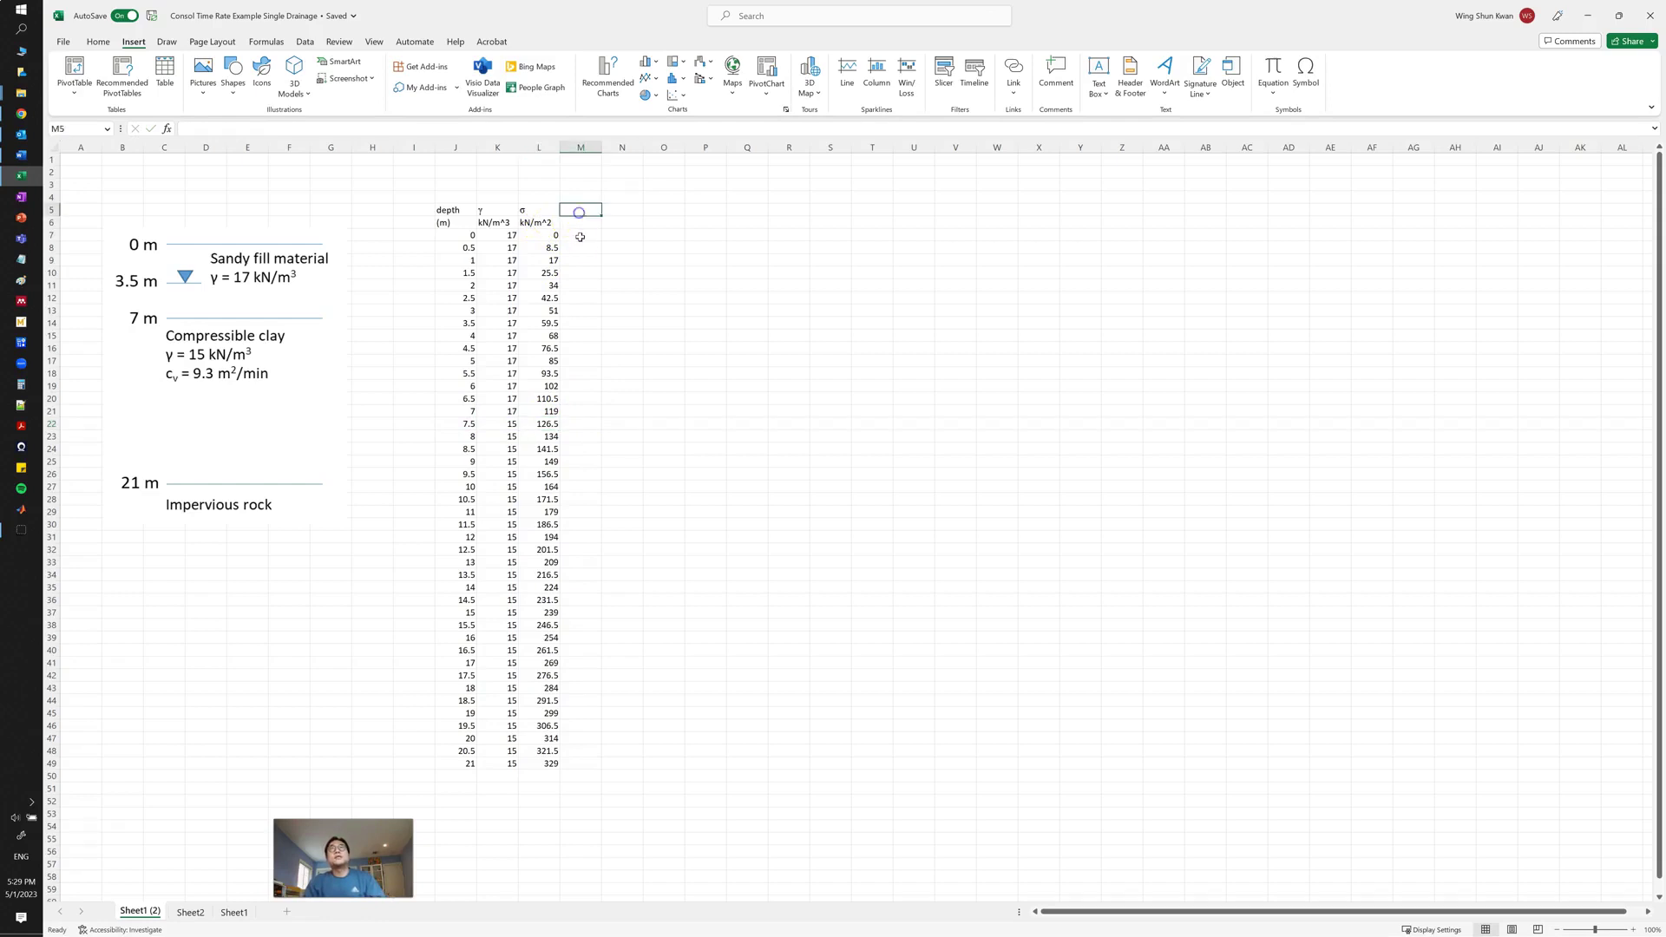
pyautogui.write('u')
pyautogui.press('Return')
pyautogui.press('Left')
pyautogui.hotkey('ctrl', 'c')
pyautogui.press('Right')
pyautogui.hotkey('ctrl', 'v')
pyautogui.press('Escape')
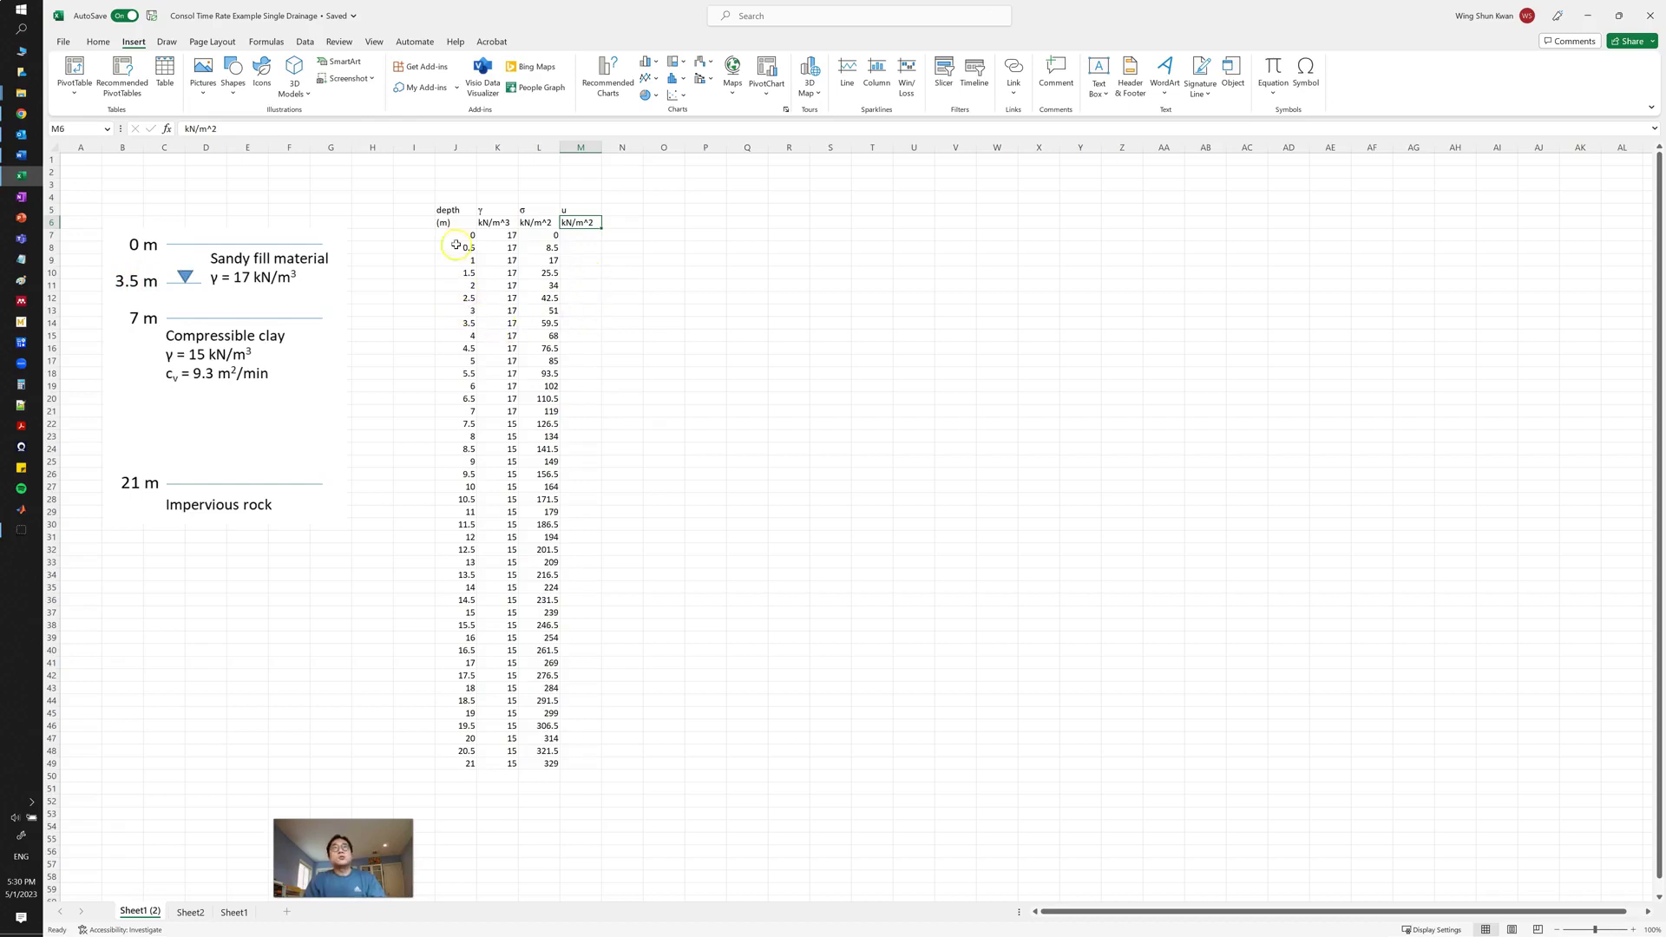
# - Enter a pore pressure of 0 in each cell from M7 to M13, for depths 0 to 3 m above the water table
pyautogui.moveTo(457, 235); pyautogui.dragTo(466, 764)
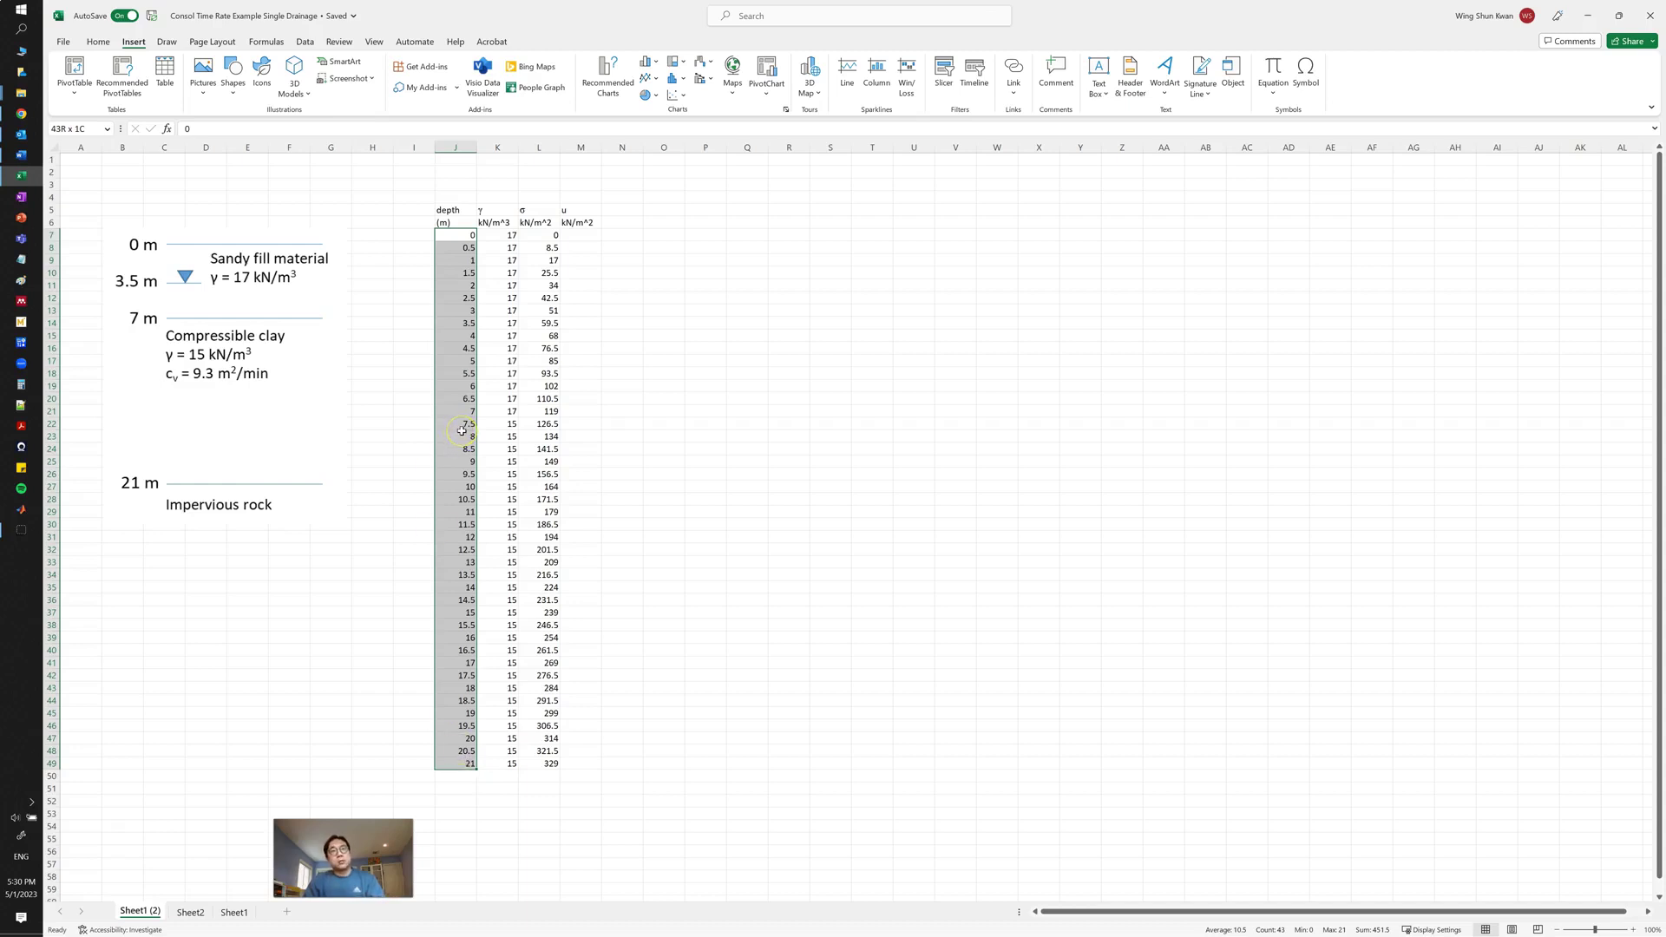
pyautogui.click(451, 325)
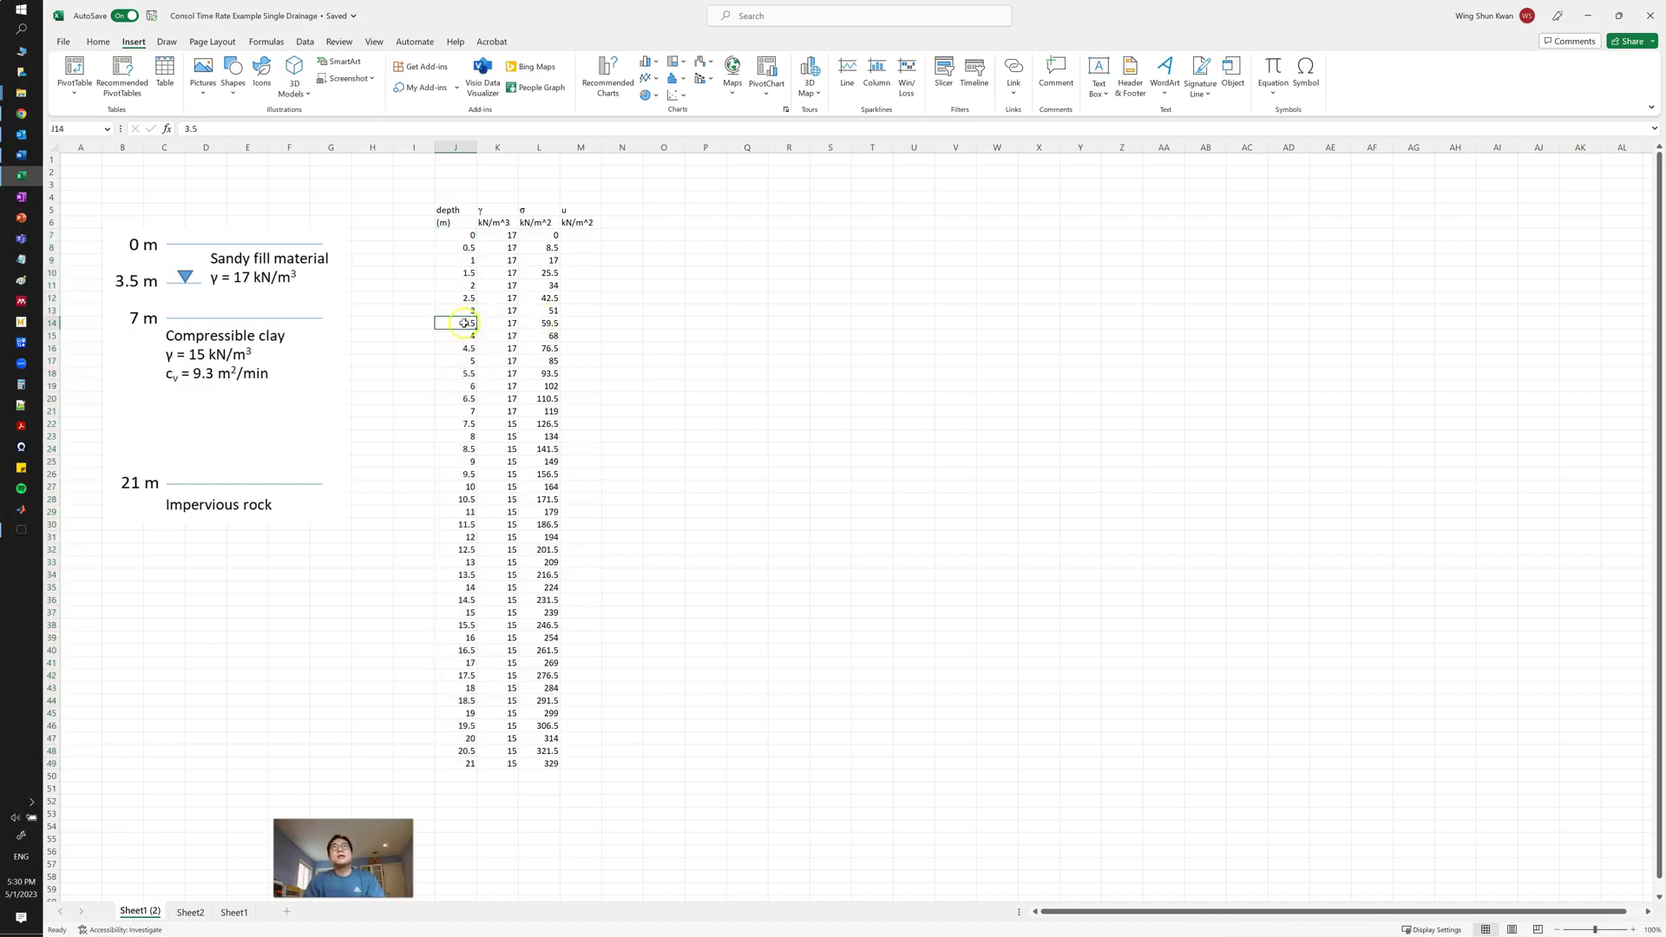
pyautogui.click(582, 236)
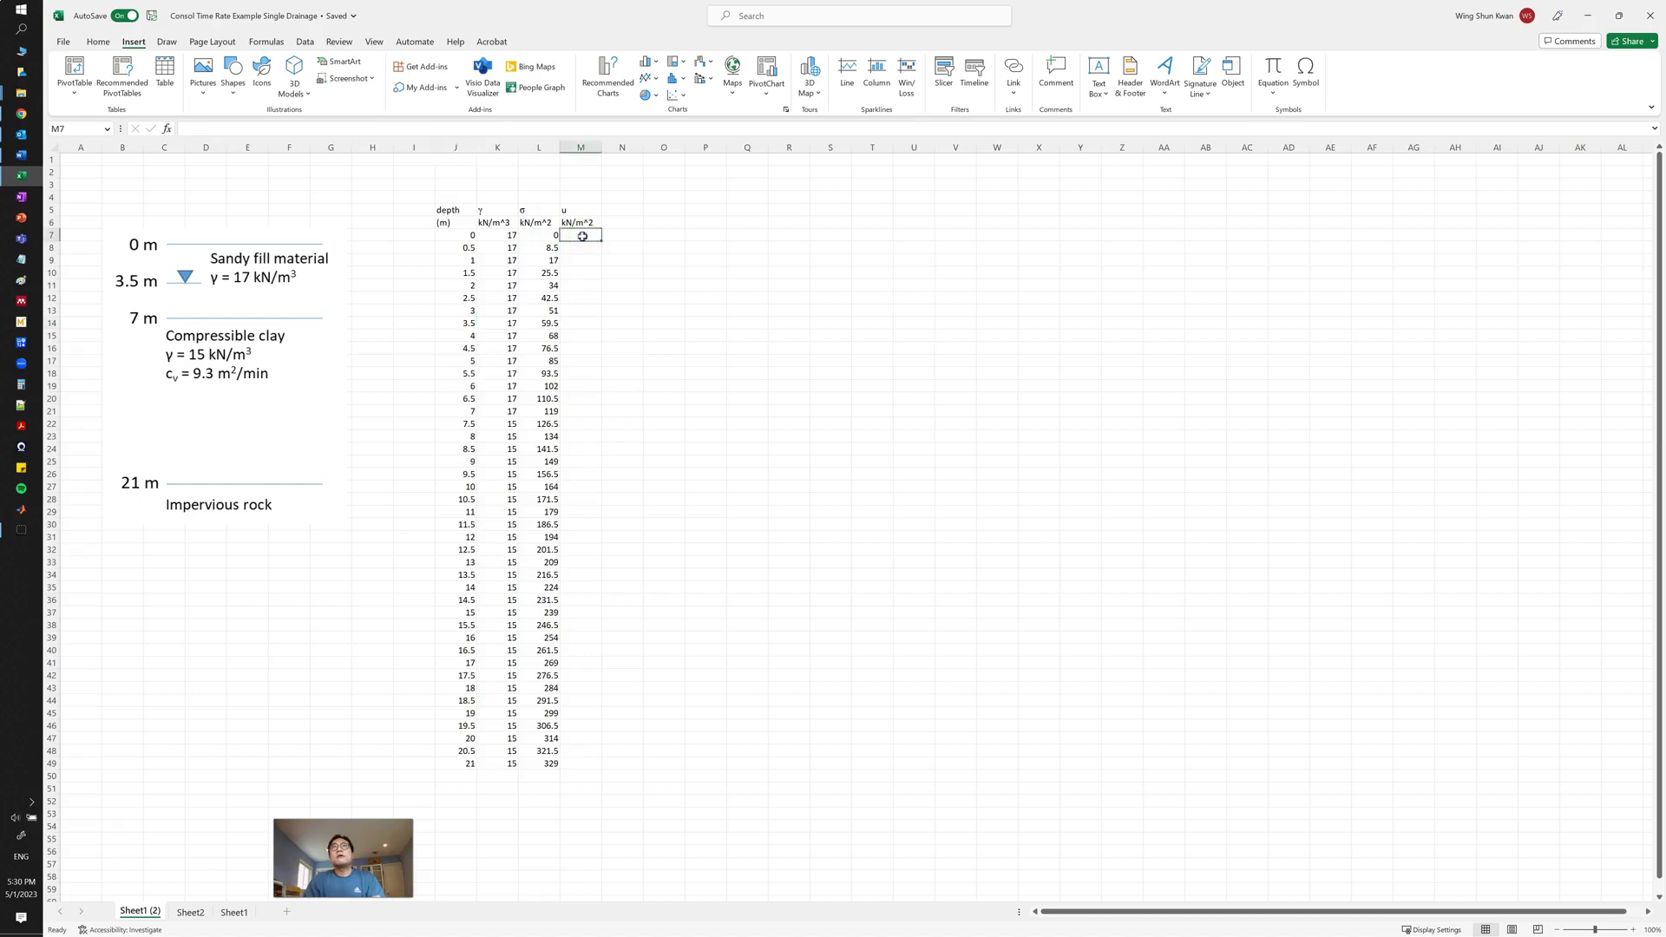
pyautogui.write('0')
pyautogui.press('Return')
pyautogui.write('0')
pyautogui.press('Return')
pyautogui.write('0')
pyautogui.press('Return')
pyautogui.write('0')
pyautogui.press('Return')
pyautogui.write('0')
pyautogui.press('Return')
pyautogui.write('0')
pyautogui.press('Return')
pyautogui.write('0')
pyautogui.press('Return')
# - Examine row 14 to match the 3.5 m water table depth with its cell in the u column
pyautogui.press('Left')
pyautogui.press('Left')
pyautogui.press('Right')
pyautogui.press('Right')
pyautogui.press('Left')
pyautogui.press('Up')
pyautogui.press('Left')
pyautogui.press('Left')
pyautogui.press('Down')
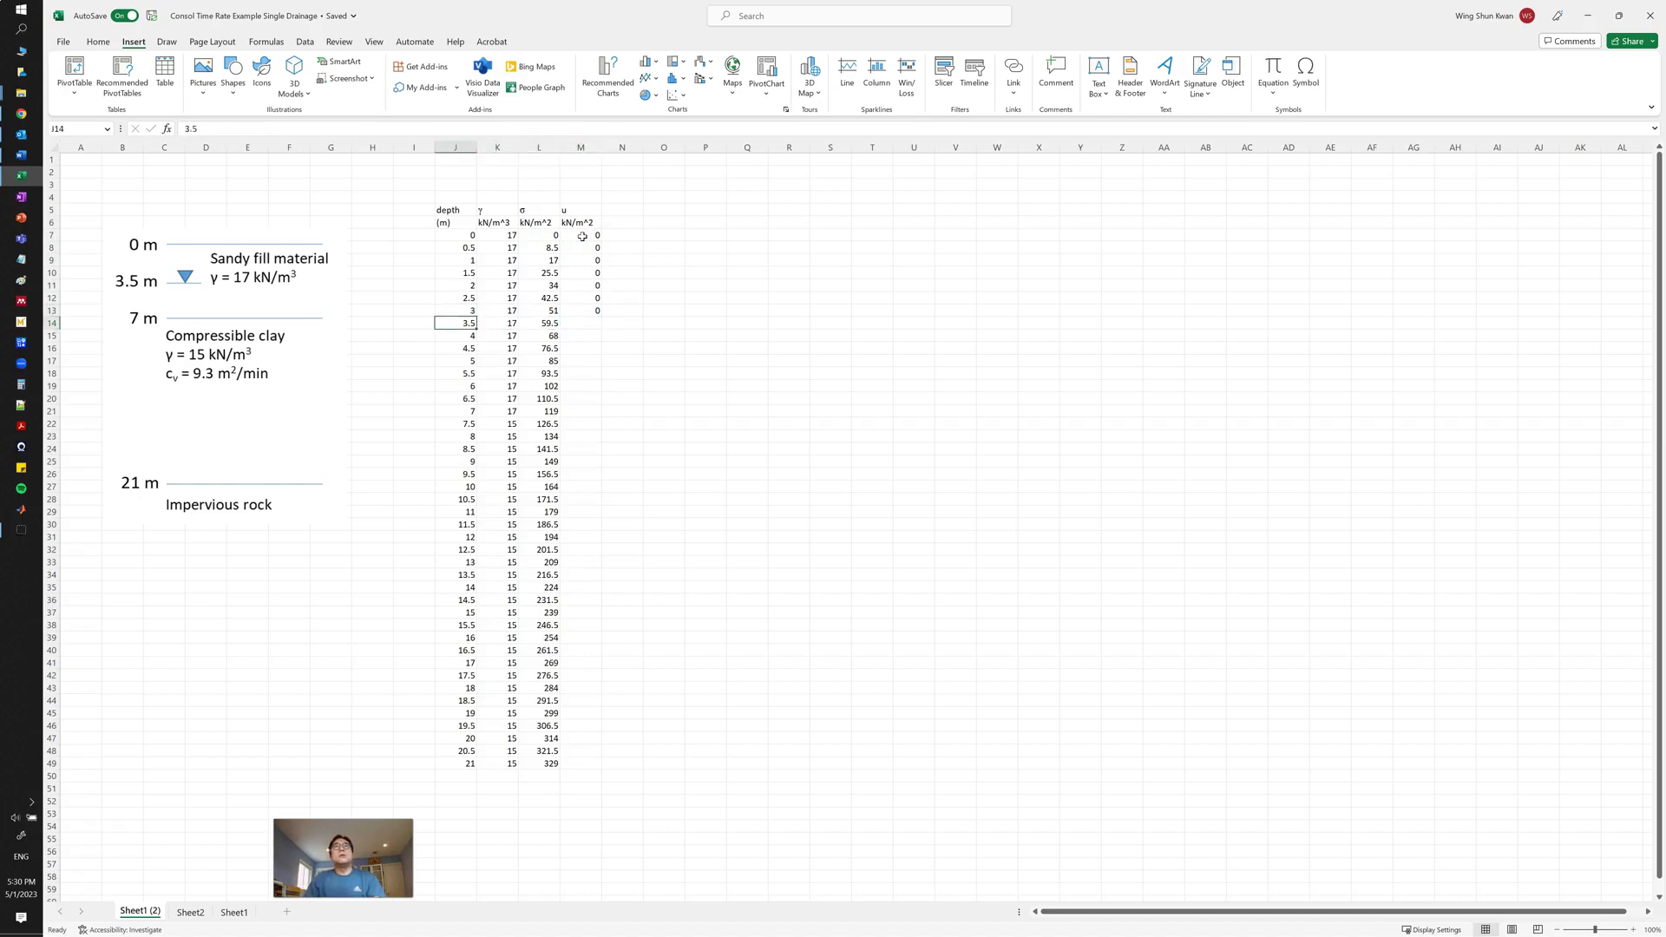
pyautogui.press('Right')
pyautogui.press('Right')
pyautogui.press('Right')
pyautogui.press('Left')
pyautogui.press('Left')
pyautogui.press('Left')
pyautogui.press('Right')
pyautogui.press('Right')
pyautogui.press('Right')
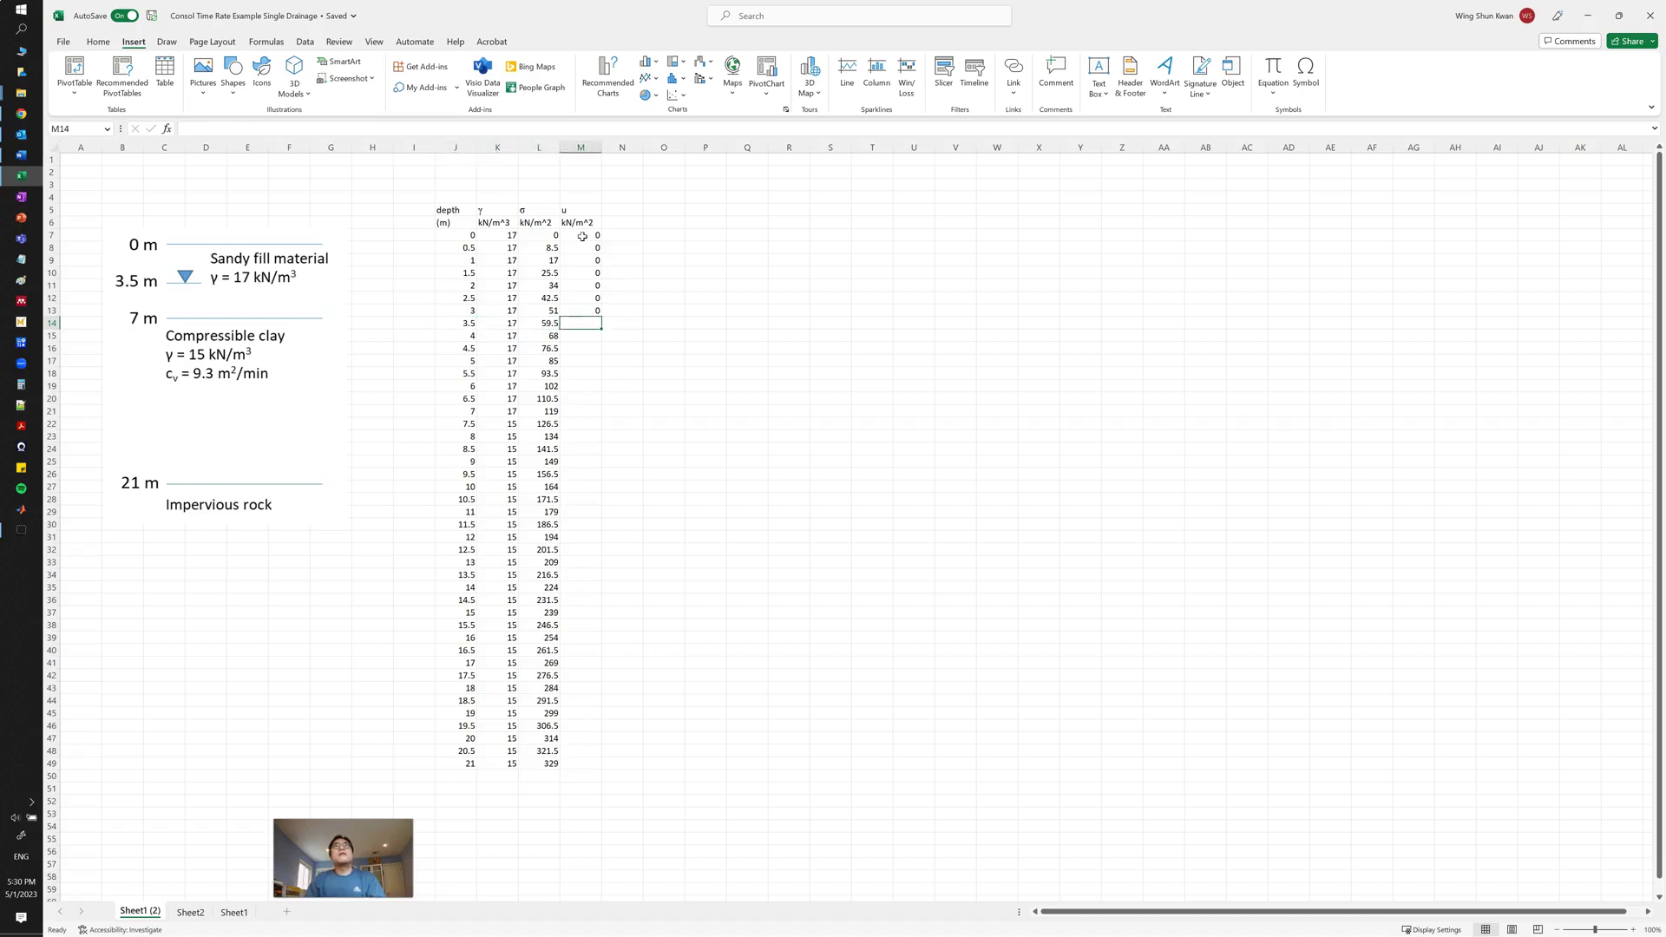
pyautogui.press('Right')
pyautogui.press('Left')
# - Enter the pore pressure formula =9.81*(J14-J13)+M13 in M14 and fill it down to M49
pyautogui.write('=')
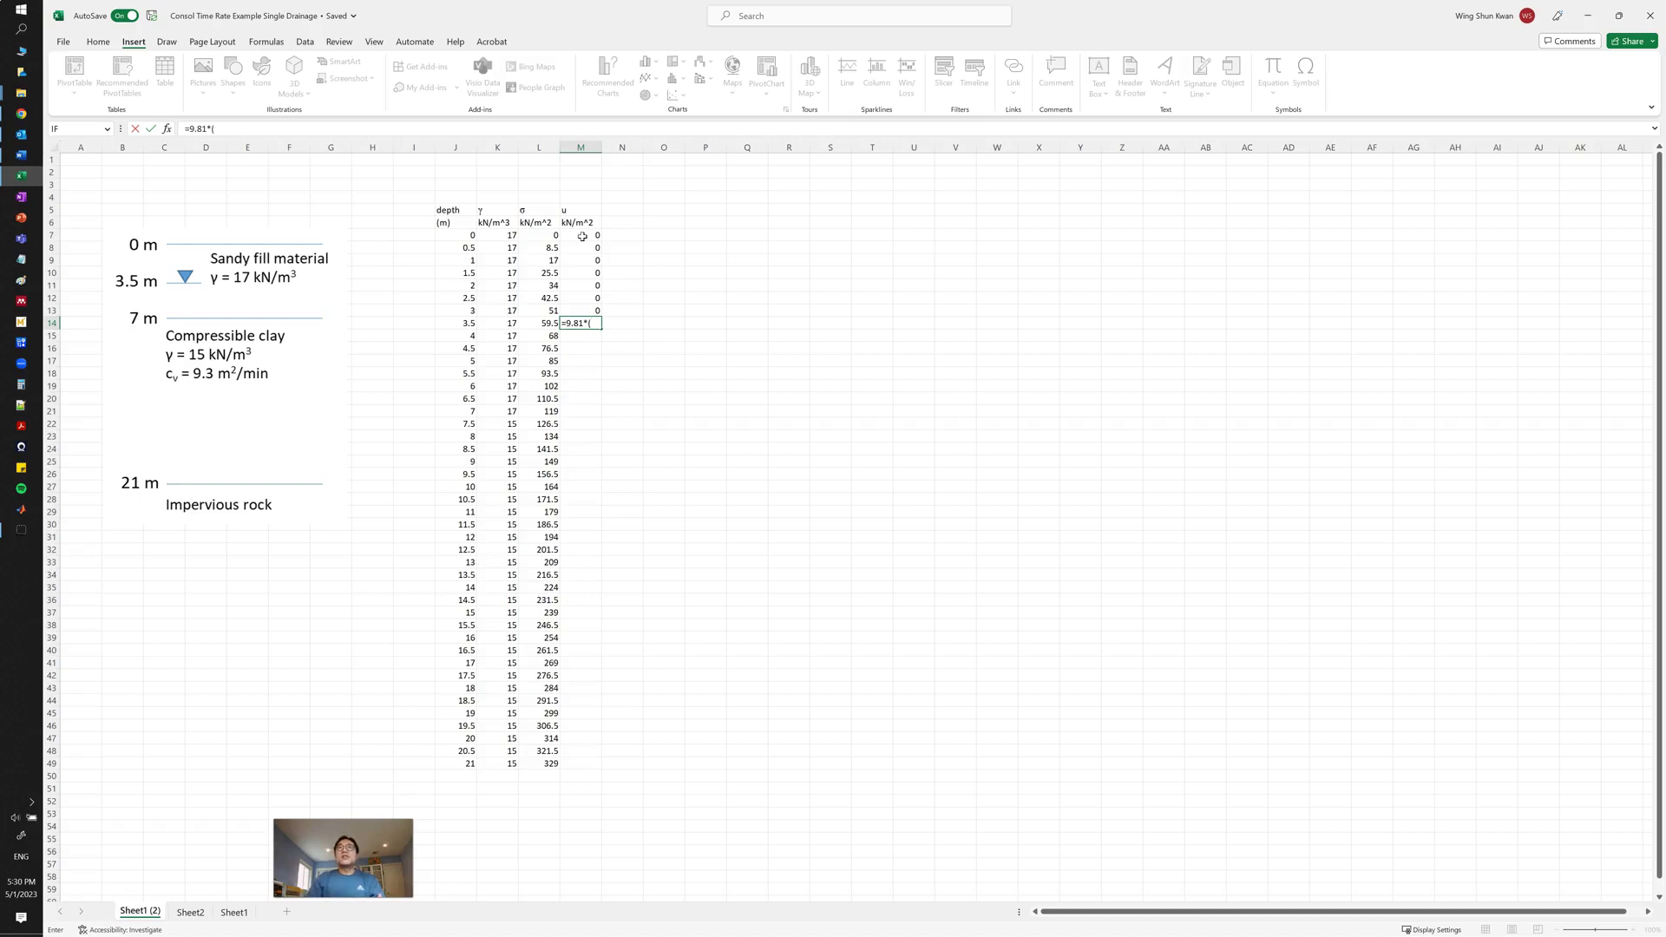
pyautogui.click(452, 323)
pyautogui.write('-')
pyautogui.click(453, 310)
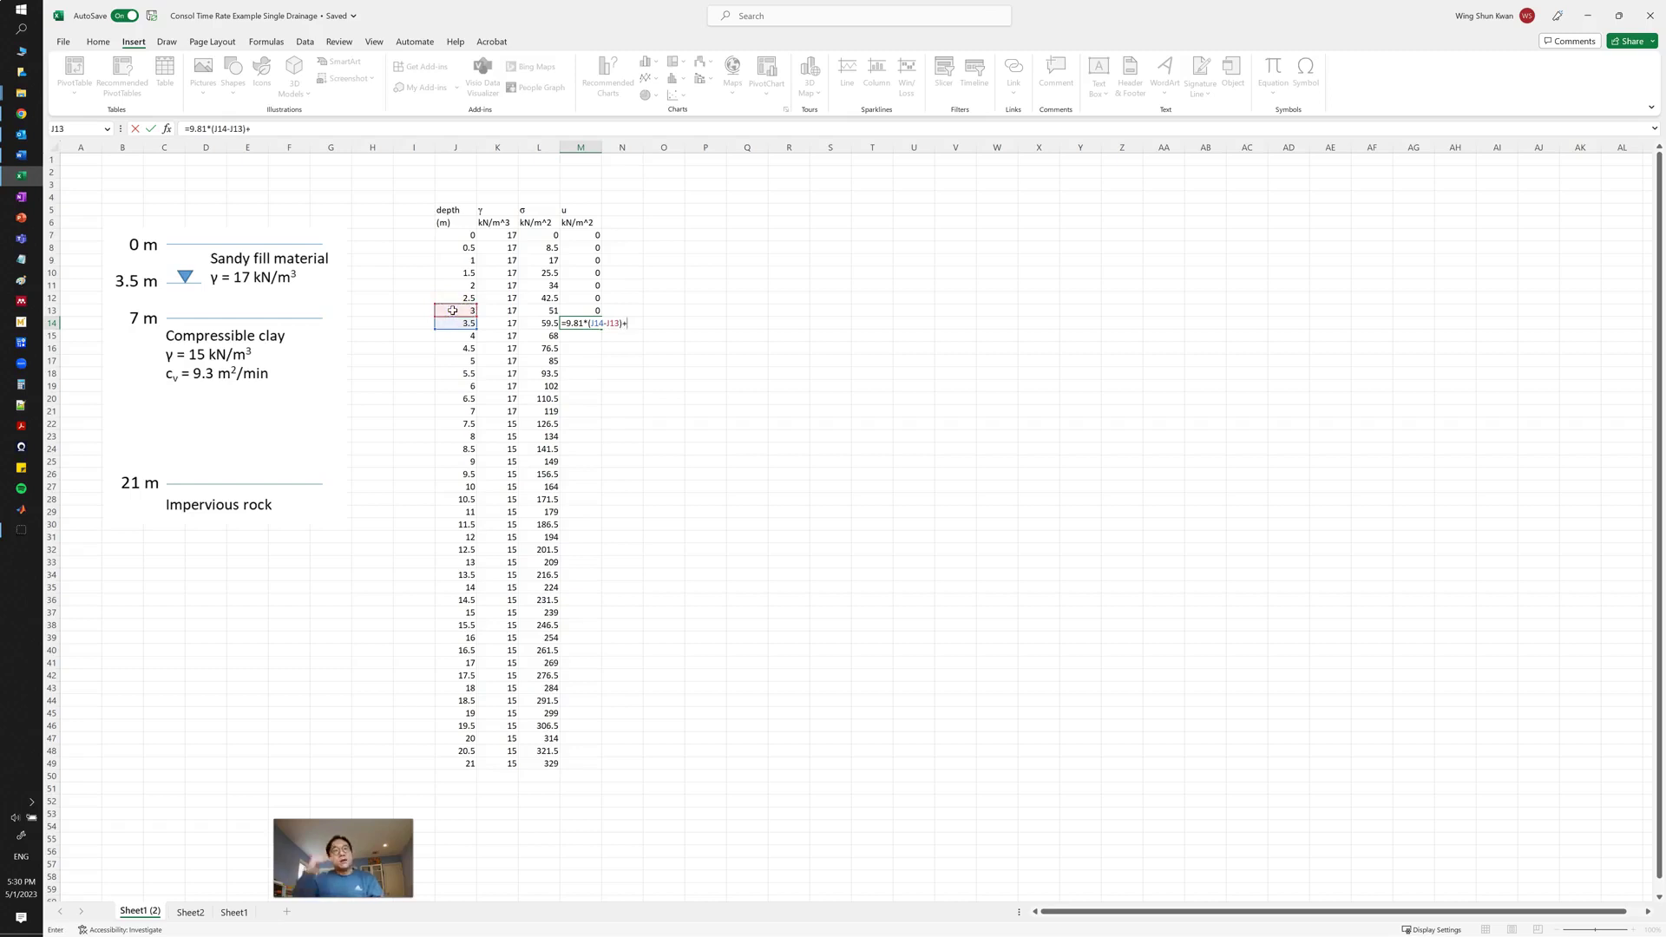
pyautogui.click(588, 310)
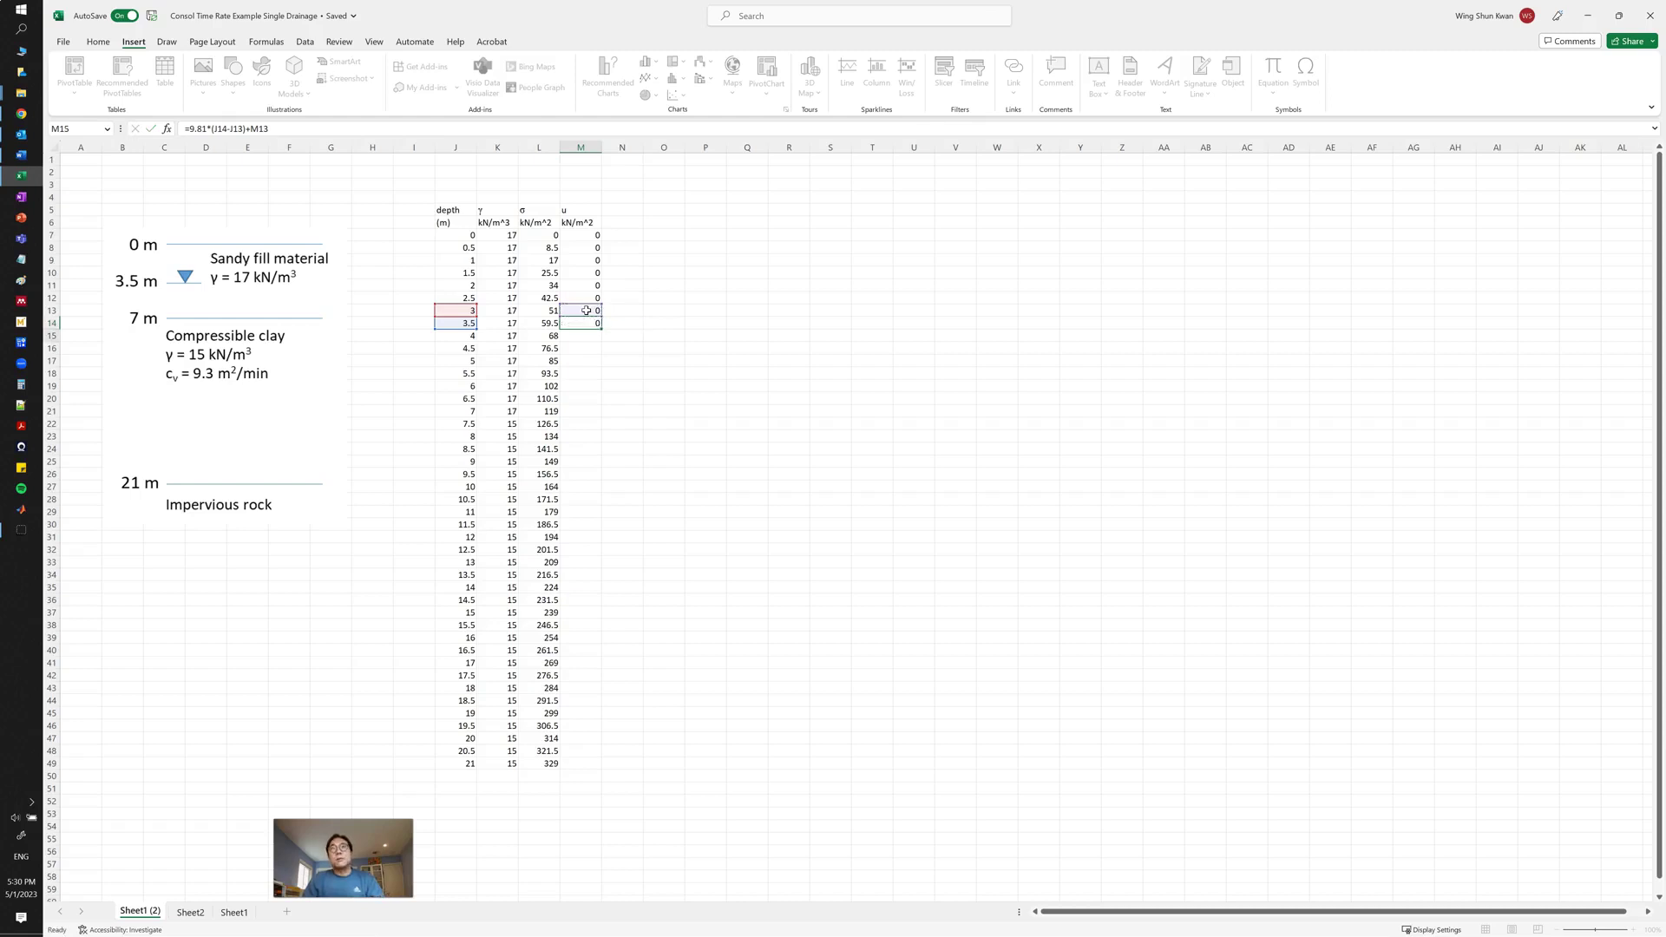
pyautogui.hotkey('ctrl', 'Return')
pyautogui.moveTo(598, 323); pyautogui.dragTo(583, 766)
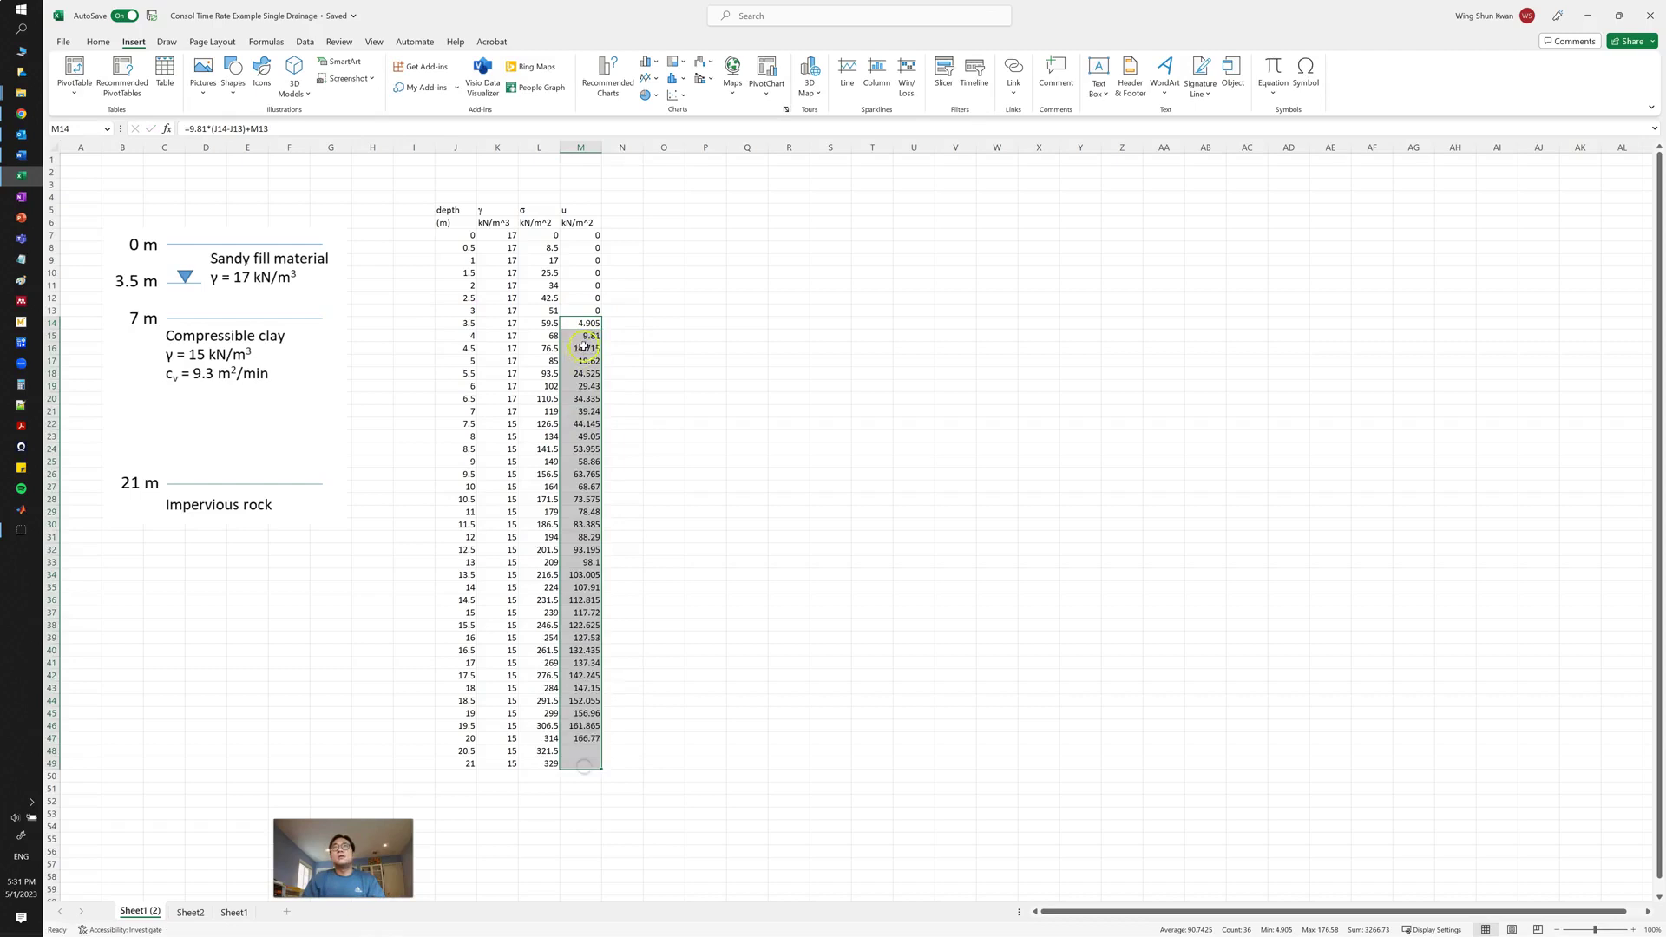
# - Review the cell references of the copied pore pressure formula in M15
pyautogui.click(581, 335)
pyautogui.click(226, 129)
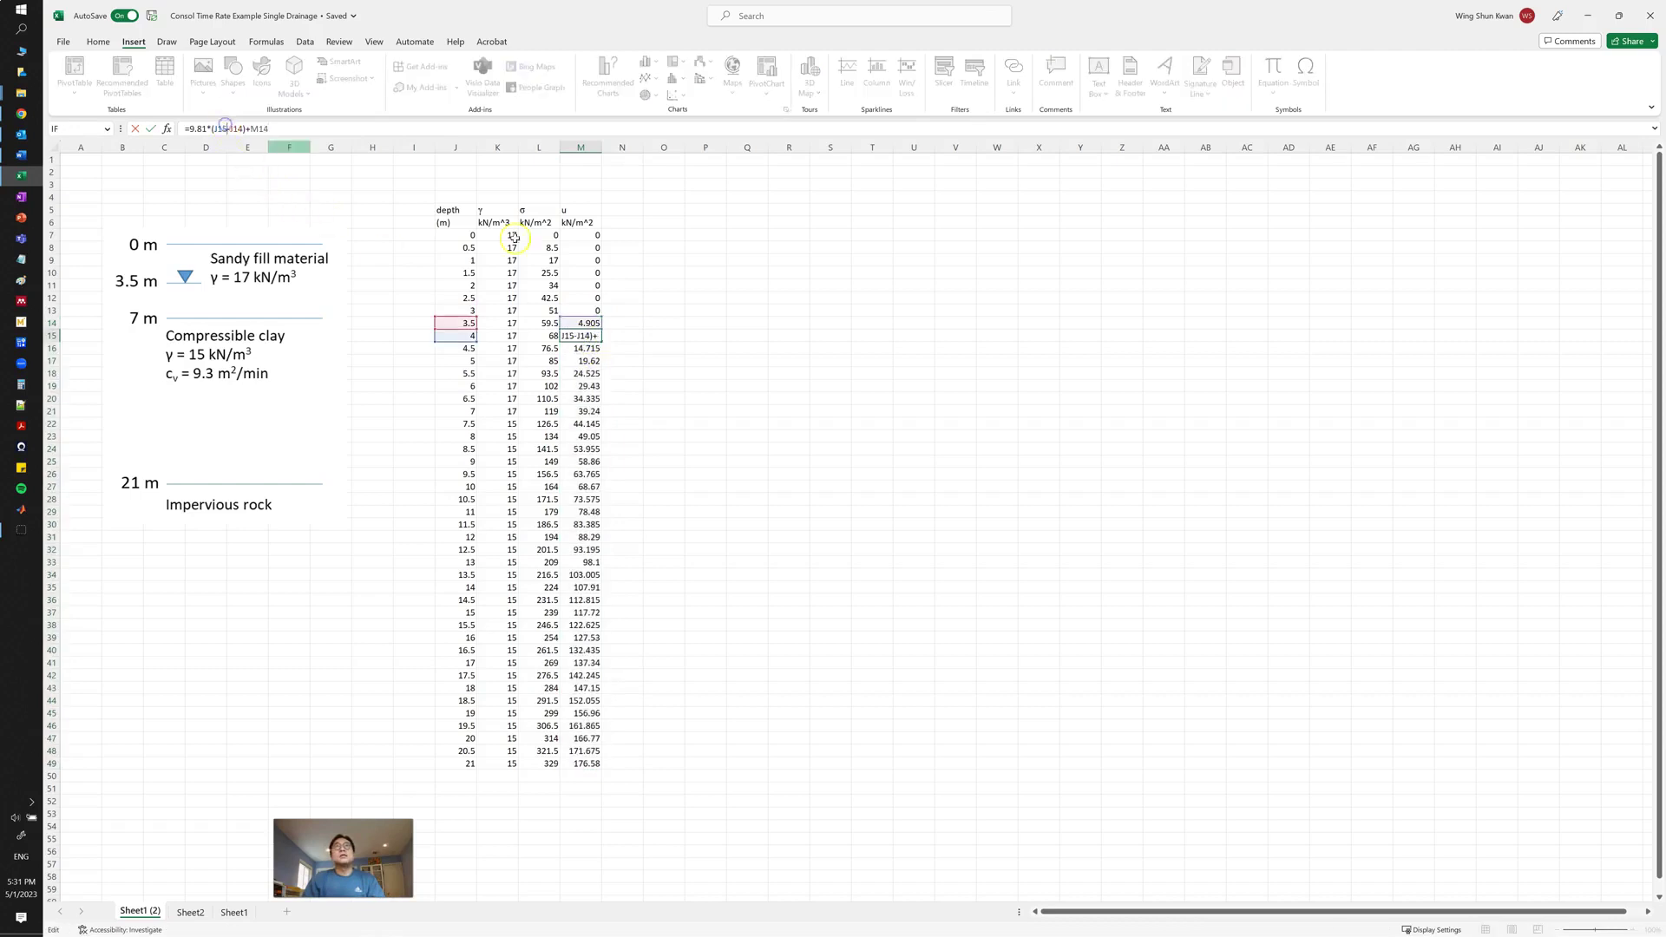
pyautogui.click(469, 334)
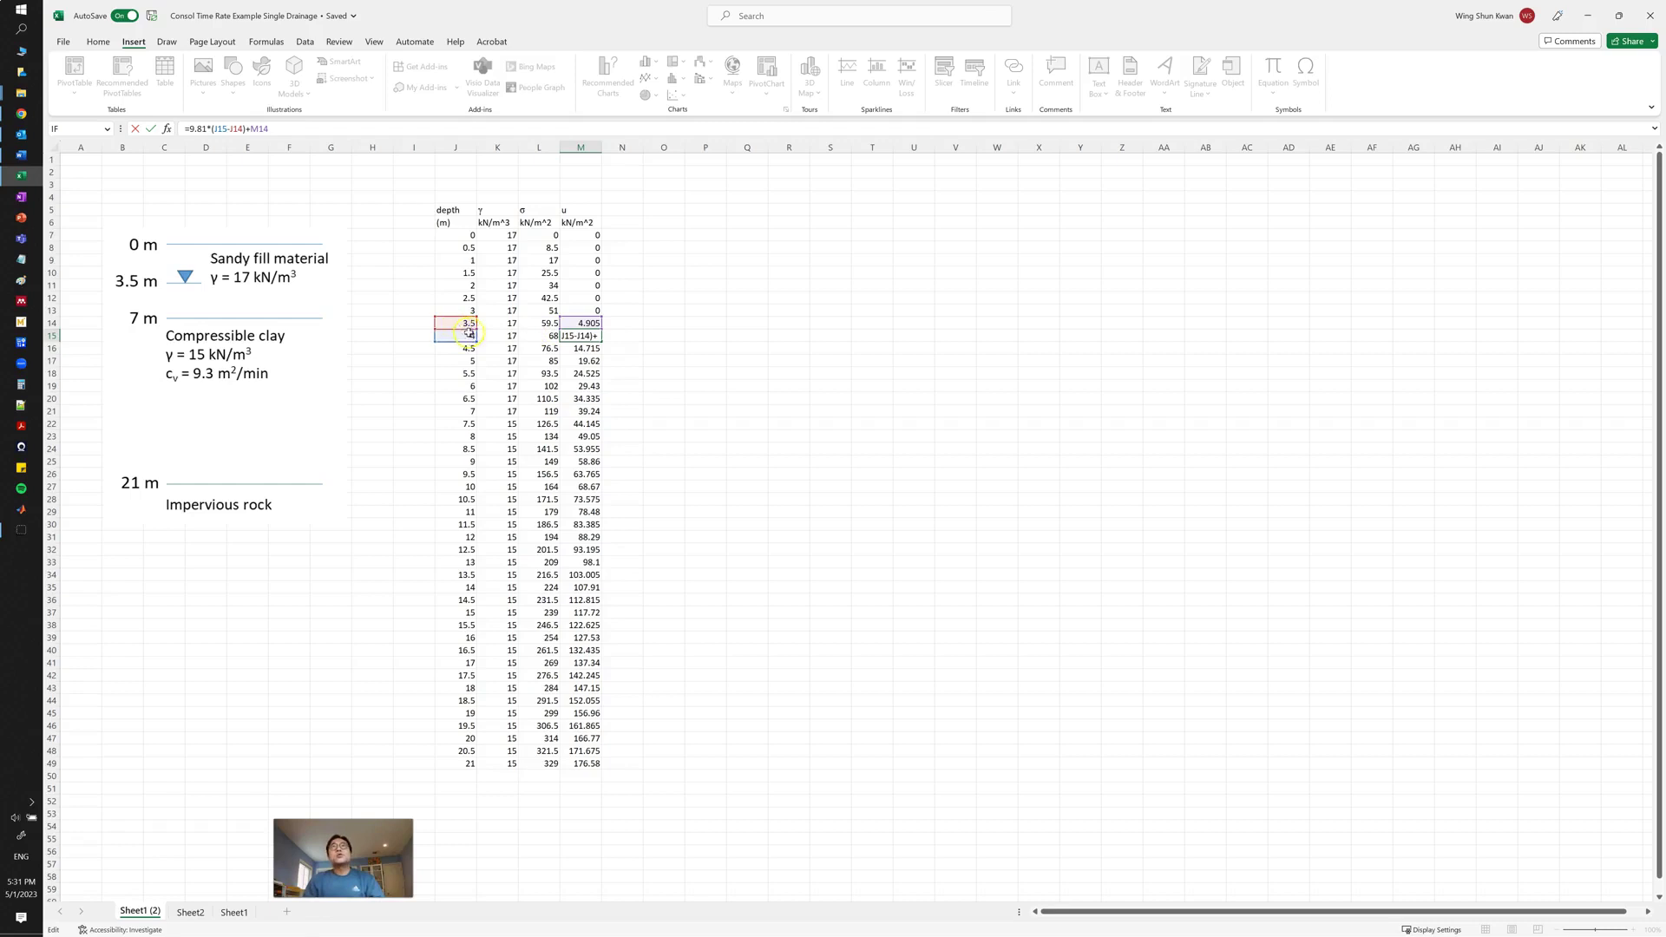
pyautogui.click(200, 130)
pyautogui.click(508, 353)
pyautogui.press('Tab')
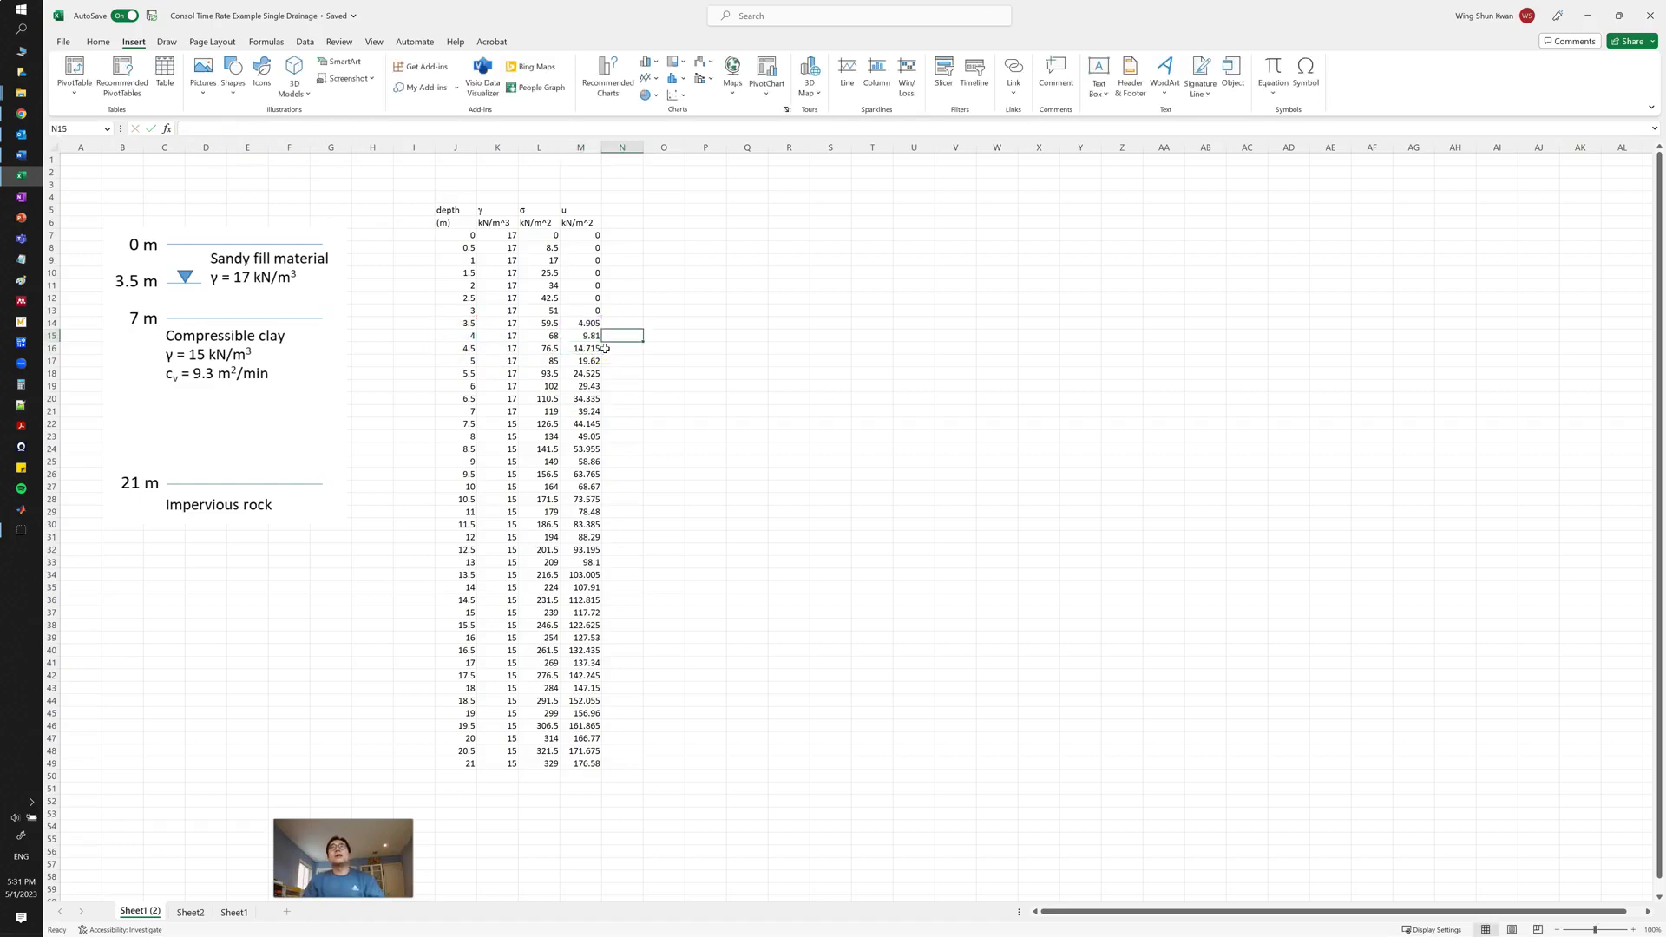
# - Copy the σ heading from L5 into N5 to head a new column beside u
pyautogui.press('Up')
pyautogui.press('Up')
pyautogui.press('Up')
pyautogui.press('Up')
pyautogui.press('Up')
pyautogui.press('Up')
pyautogui.press('Up')
pyautogui.press('Up')
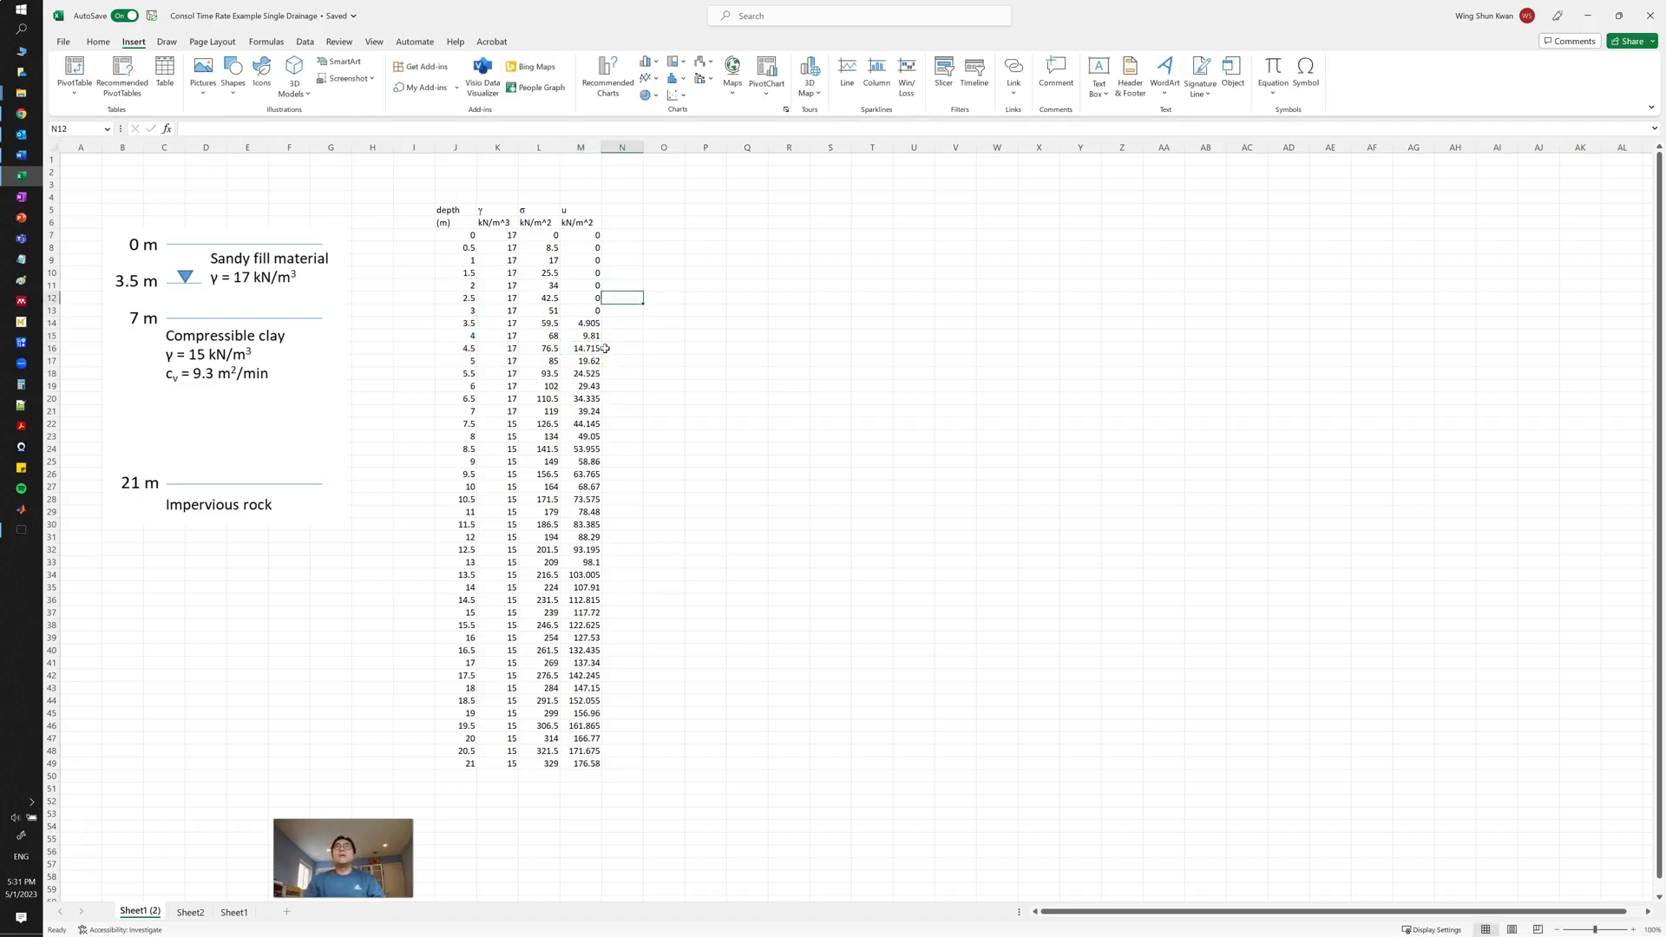
pyautogui.press('Up')
pyautogui.press('Up')
pyautogui.press('Left')
pyautogui.press('Left')
pyautogui.hotkey('ctrl', 'c')
pyautogui.press('Right')
pyautogui.press('Right')
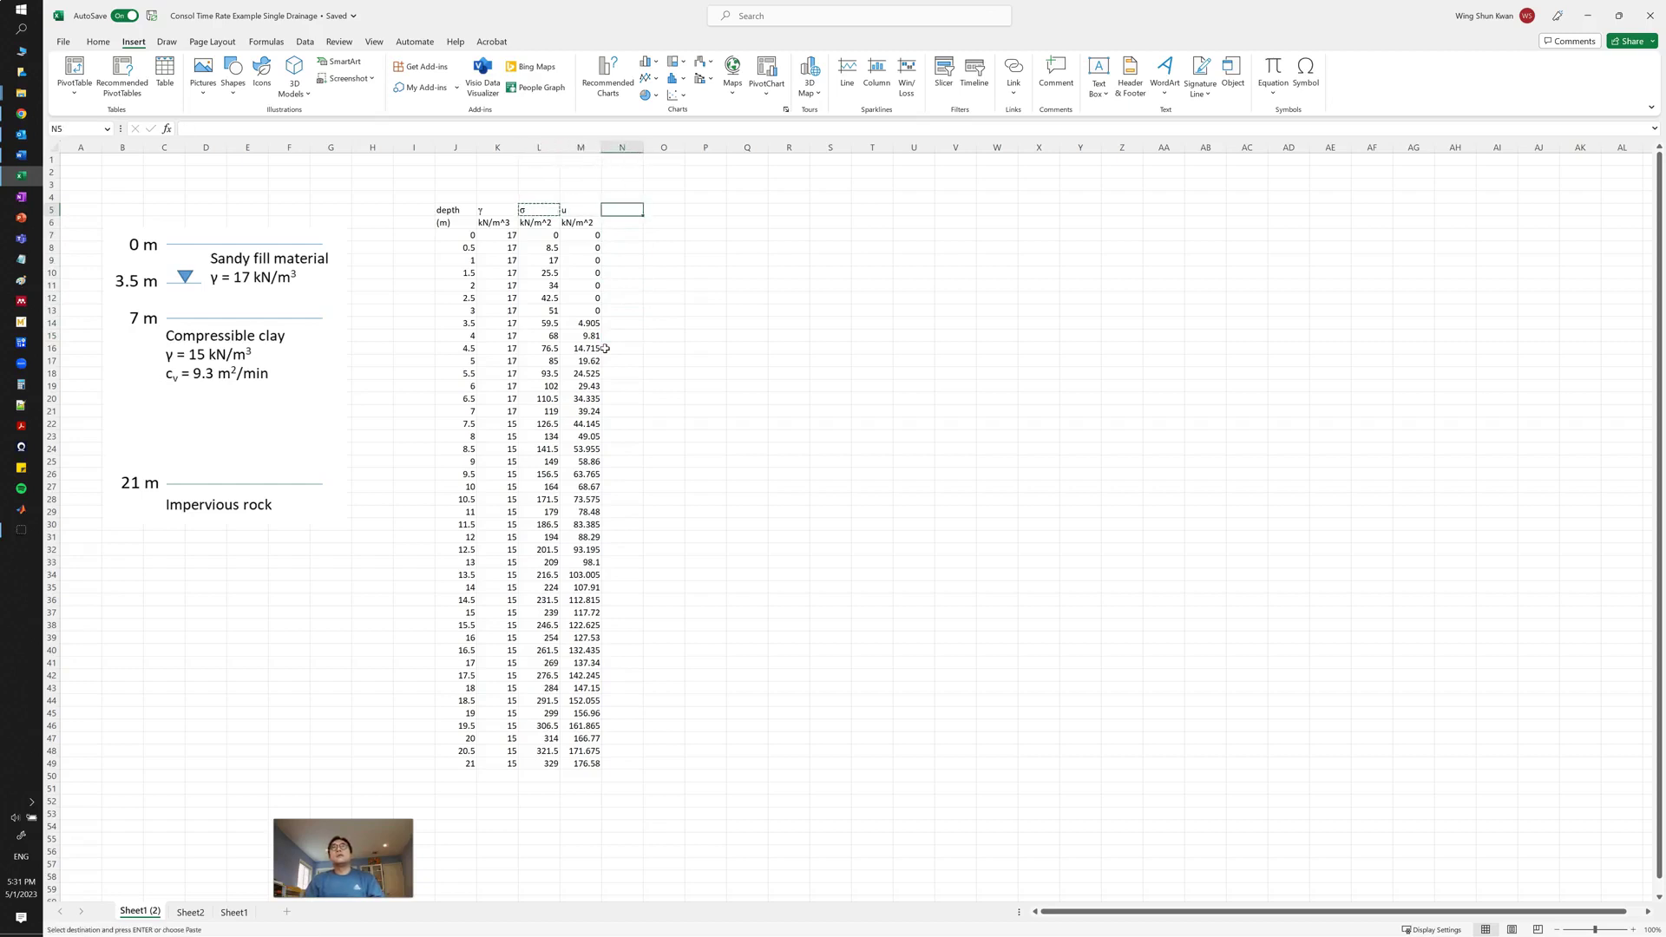
pyautogui.press('Escape')
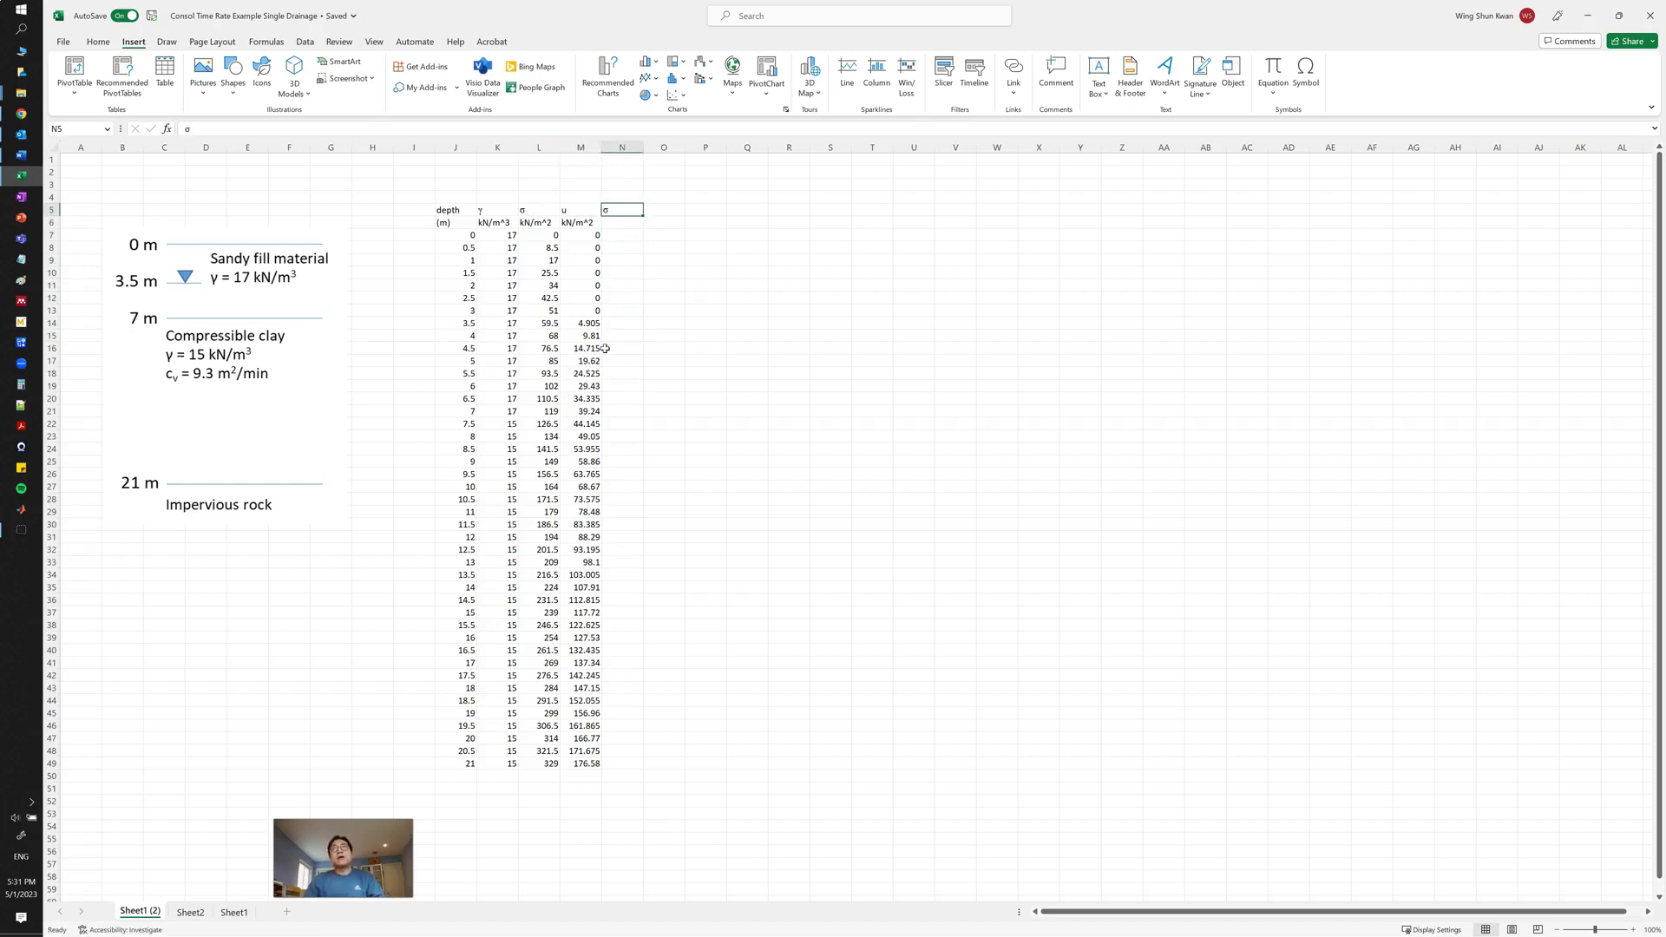
# - Change the N5 heading to σ' and copy the kN/m^2 unit from M6 into N6
pyautogui.click(233, 127)
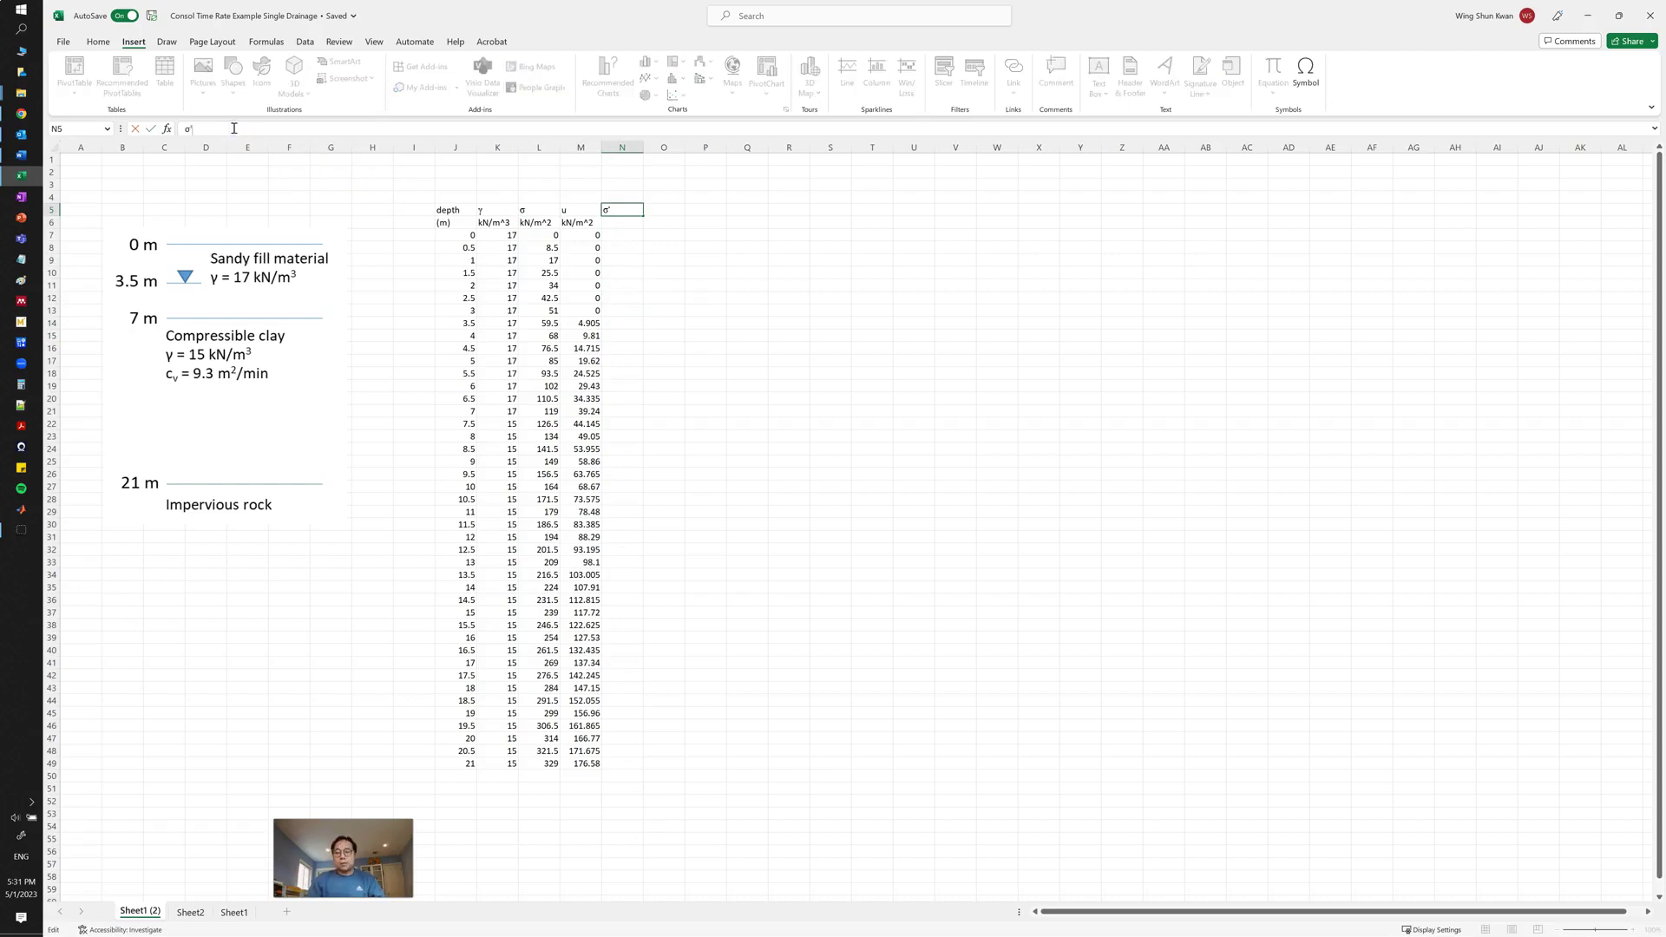
pyautogui.write("'")
pyautogui.press('Return')
pyautogui.press('Left')
pyautogui.press('Left')
pyautogui.press('Right')
pyautogui.hotkey('ctrl', 'c')
pyautogui.press('Right')
pyautogui.hotkey('ctrl', 'v')
# - Enter the effective stress formula =L7-M7 in N7 and fill it down to N49
pyautogui.press('Down')
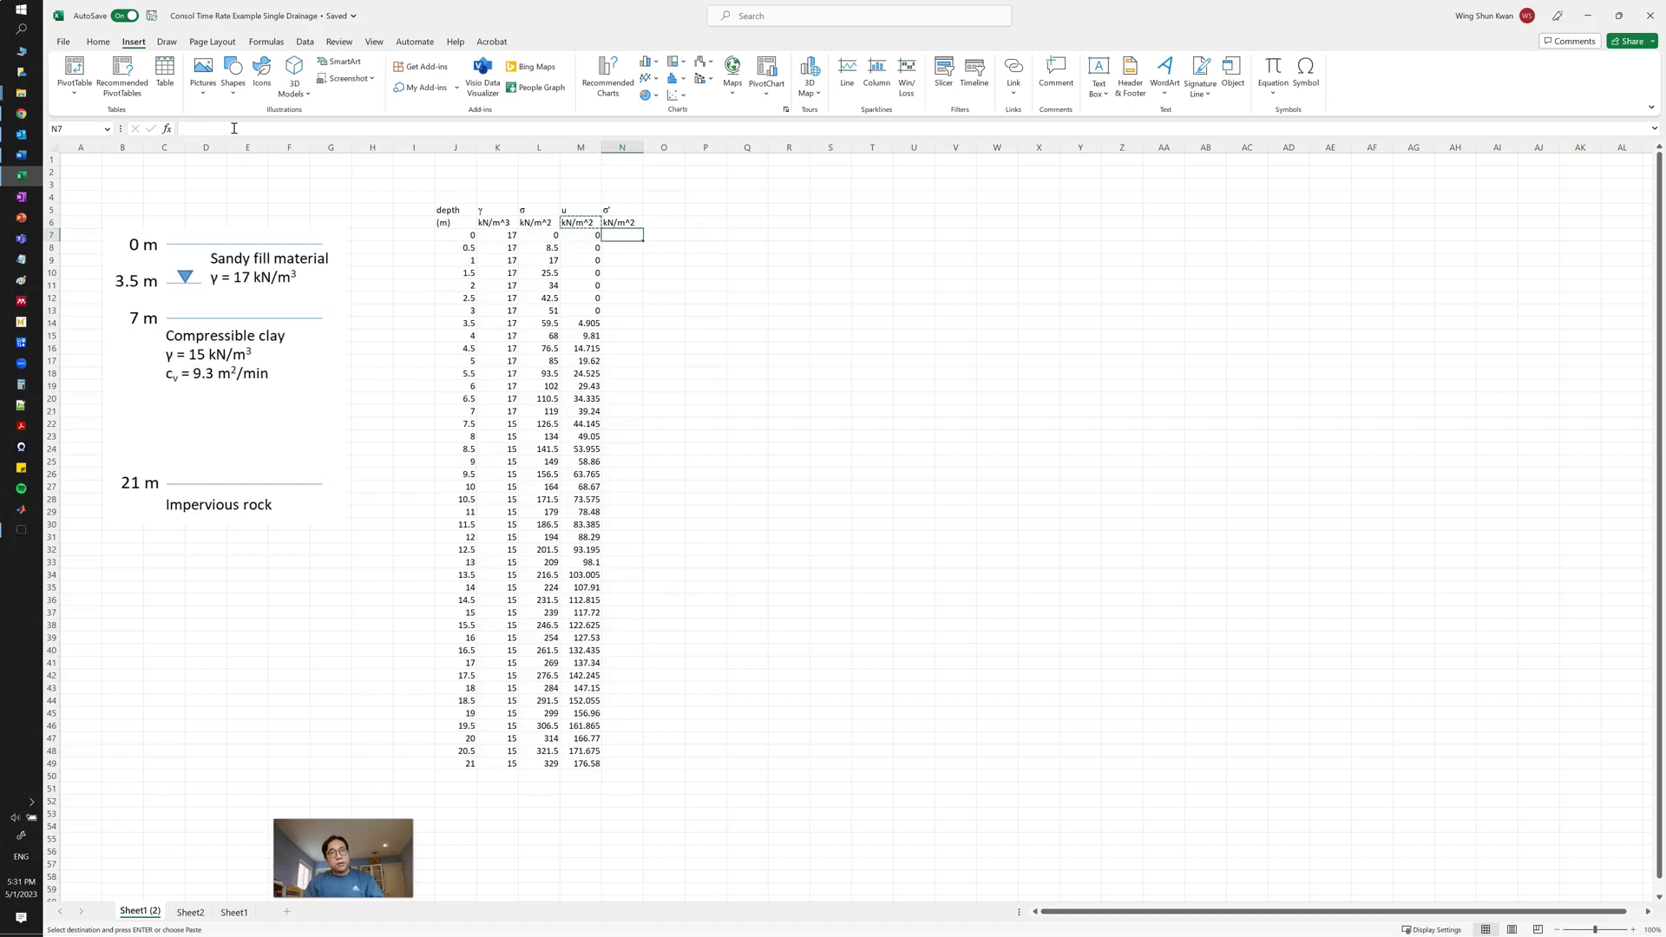
pyautogui.write('=')
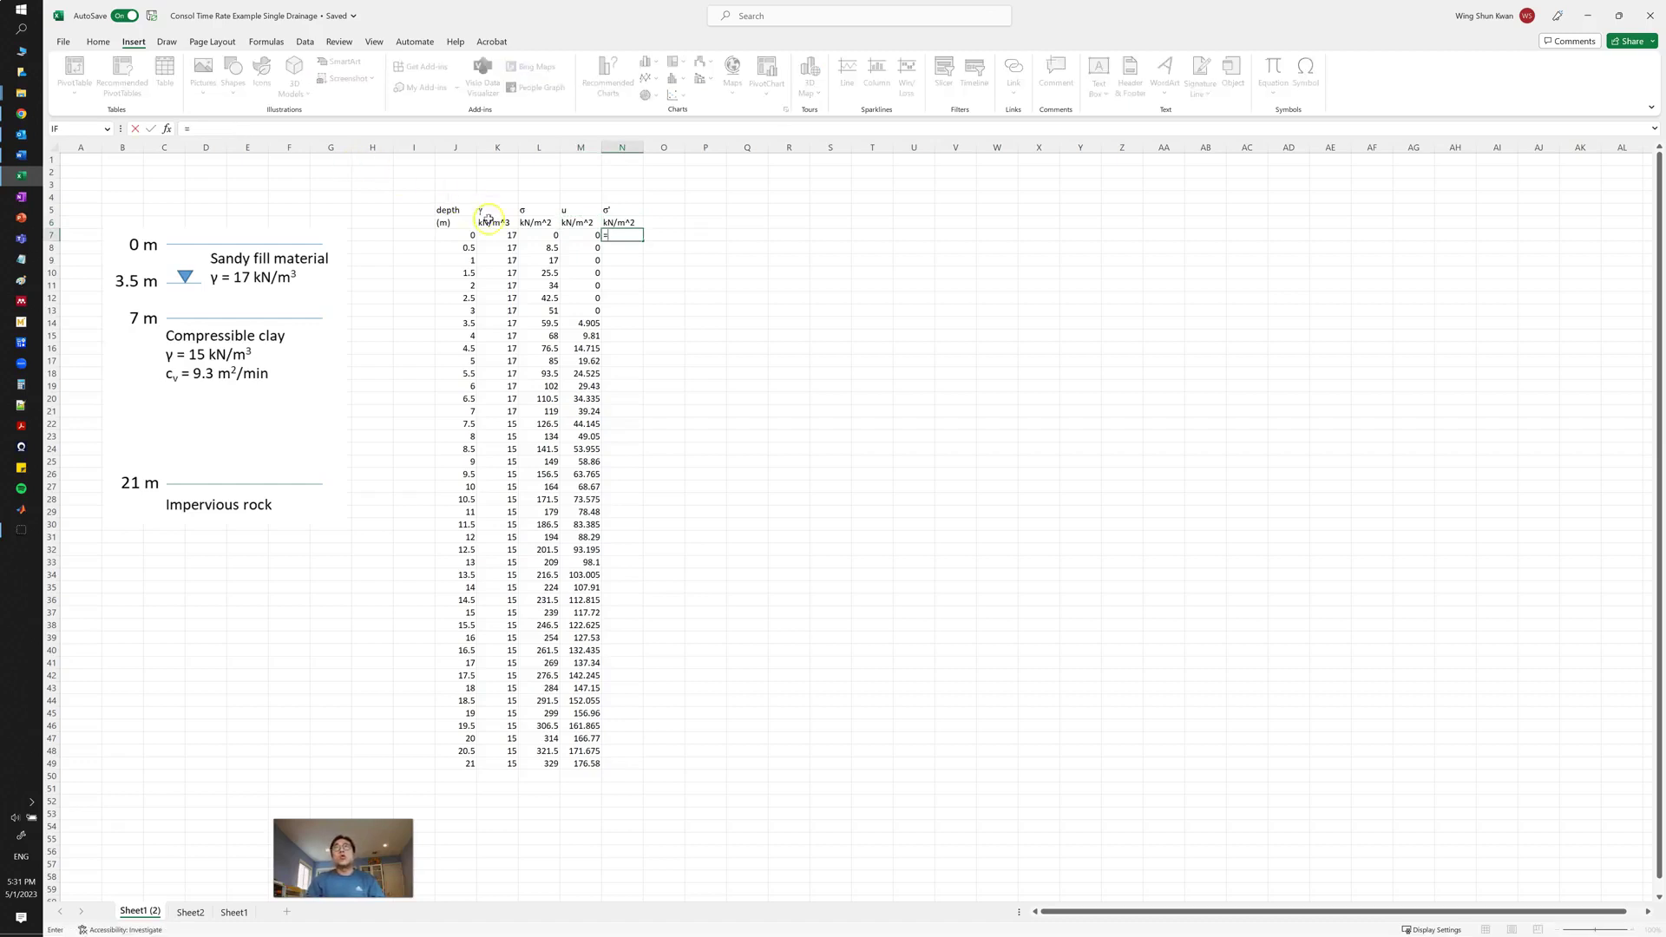
pyautogui.click(529, 235)
pyautogui.write('-')
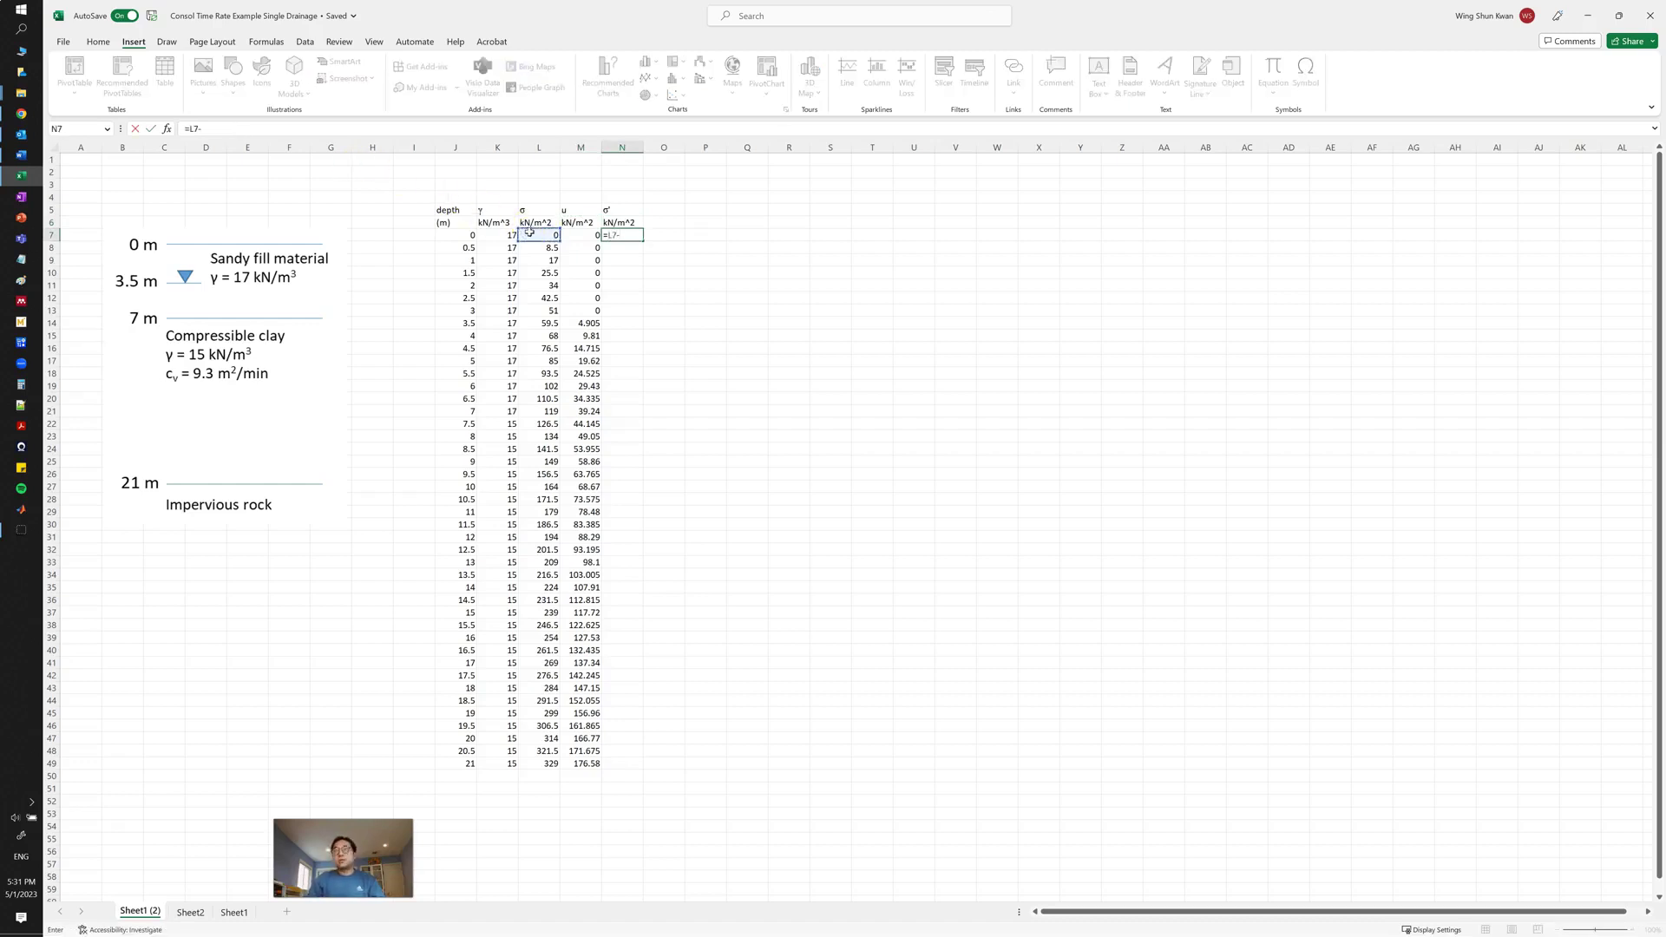
pyautogui.click(588, 235)
pyautogui.press('Return')
pyautogui.click(642, 235)
pyautogui.doubleClick(645, 237)
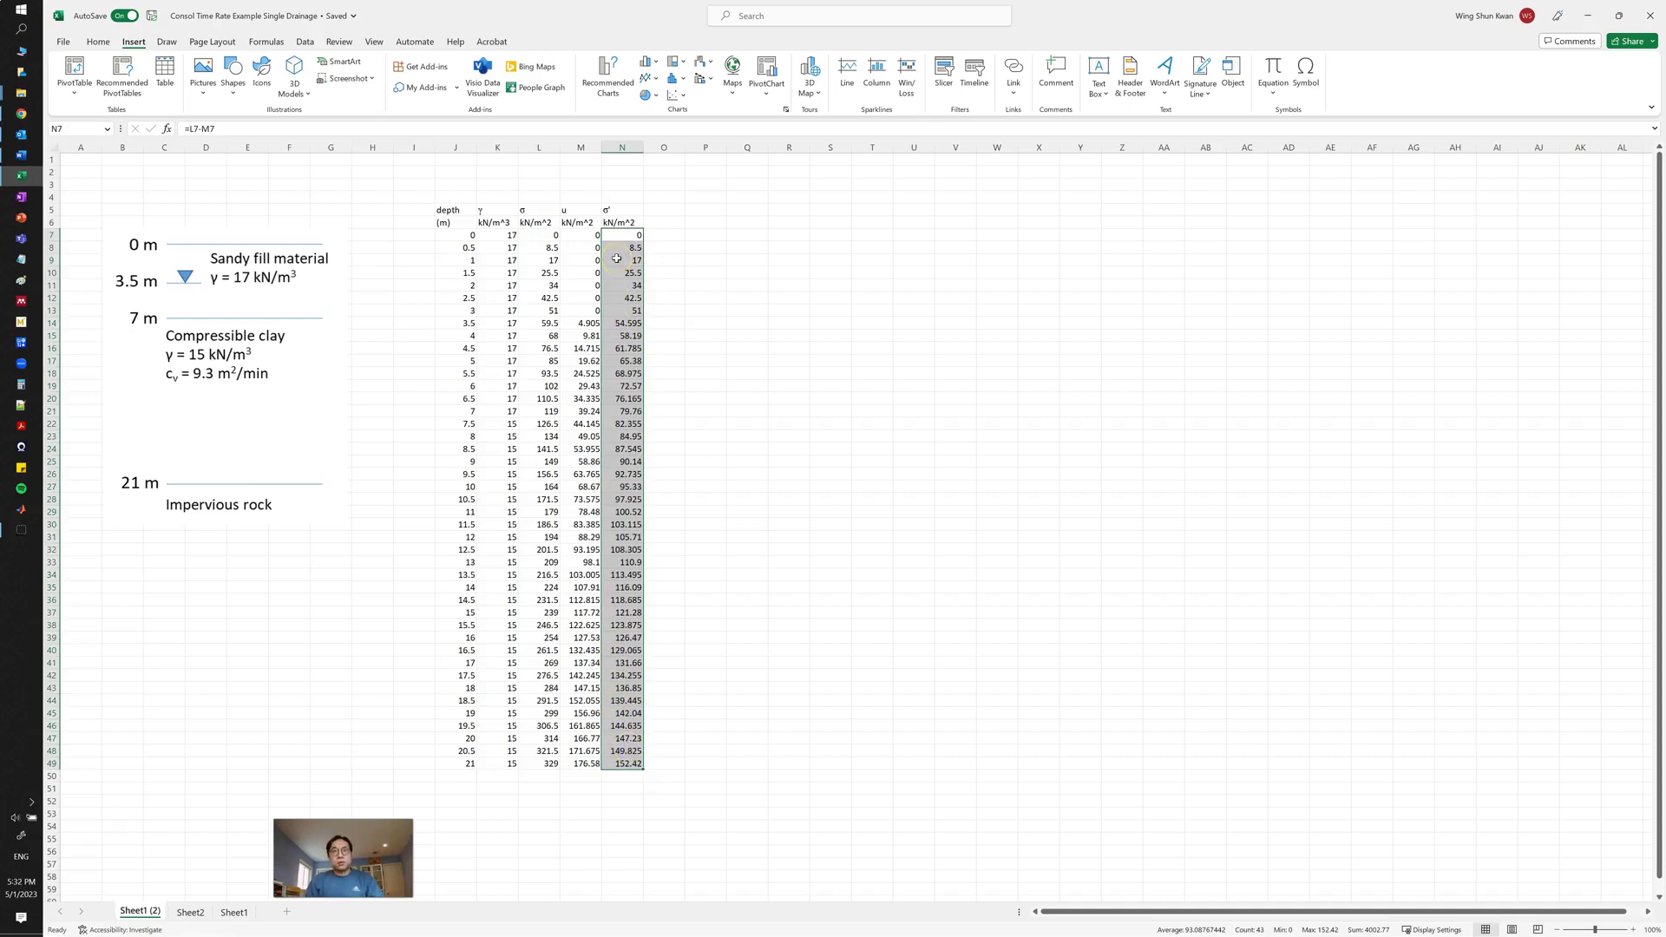
pyautogui.click(702, 248)
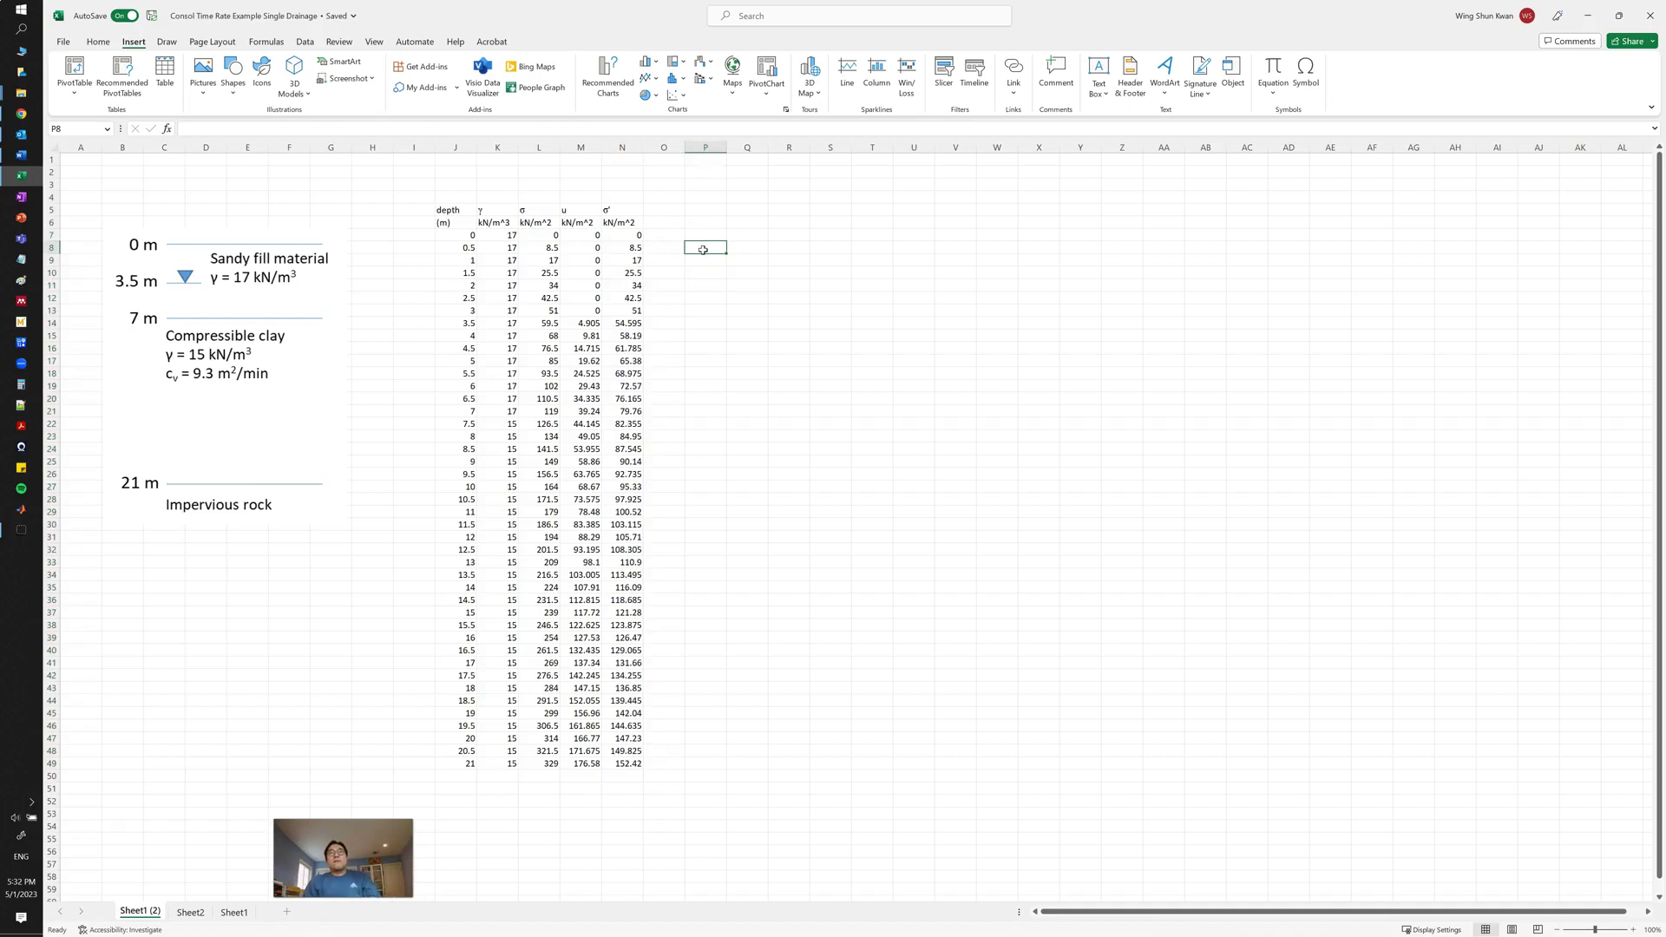
pyautogui.click(524, 211)
pyautogui.click(633, 577)
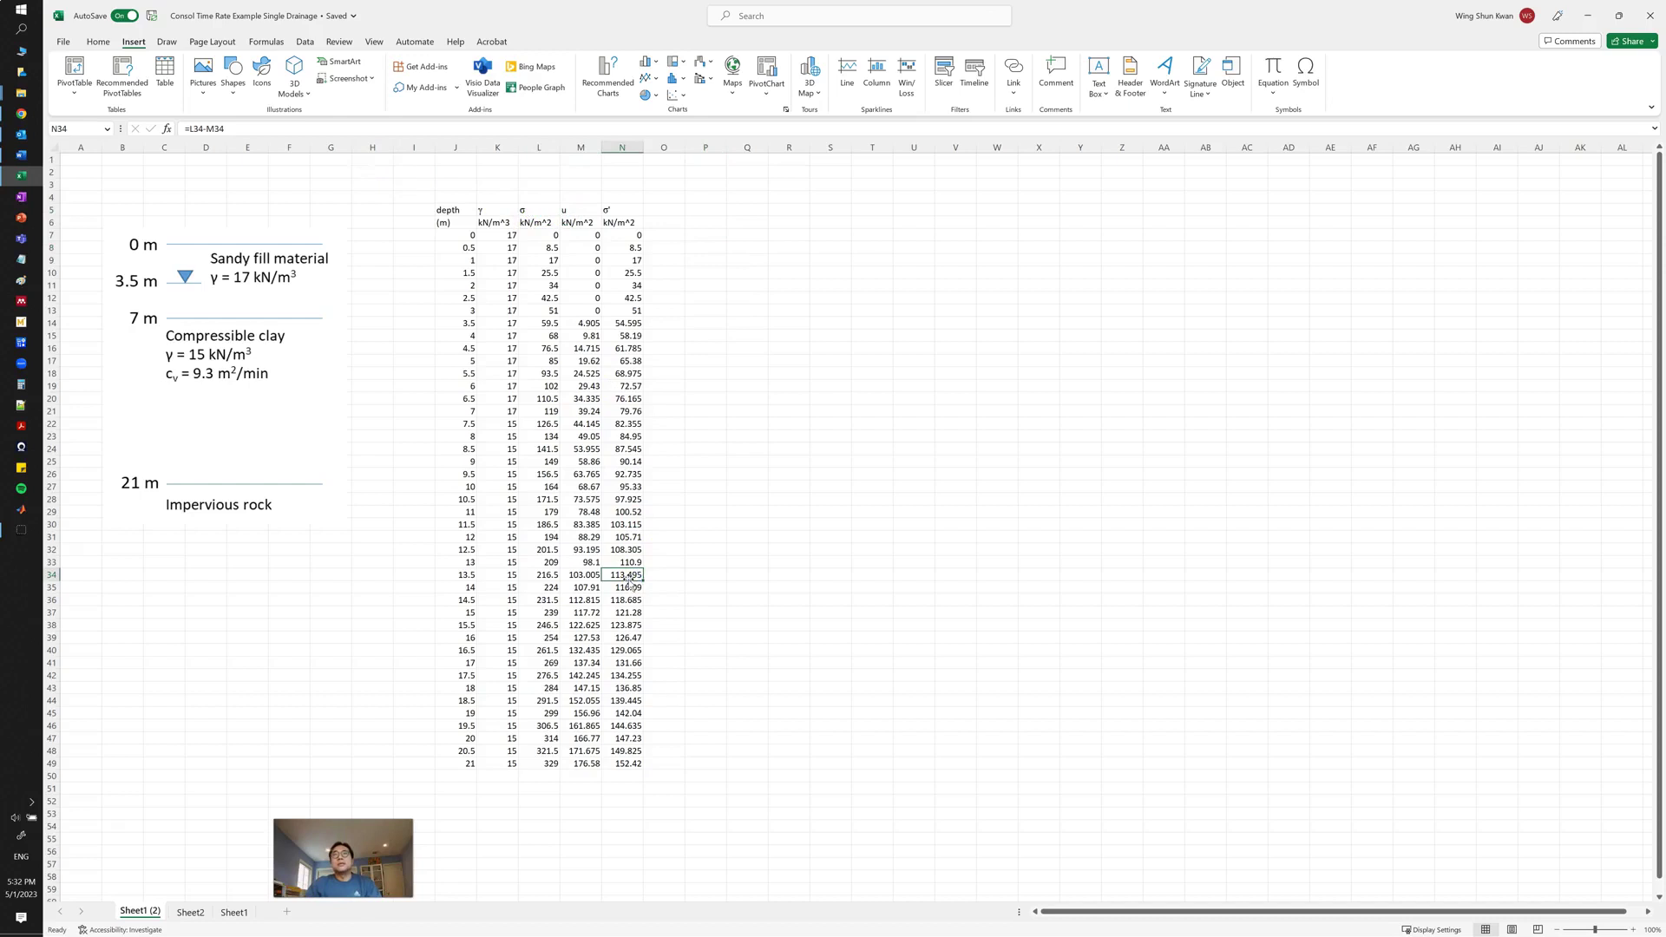
pyautogui.click(636, 575)
pyautogui.click(693, 290)
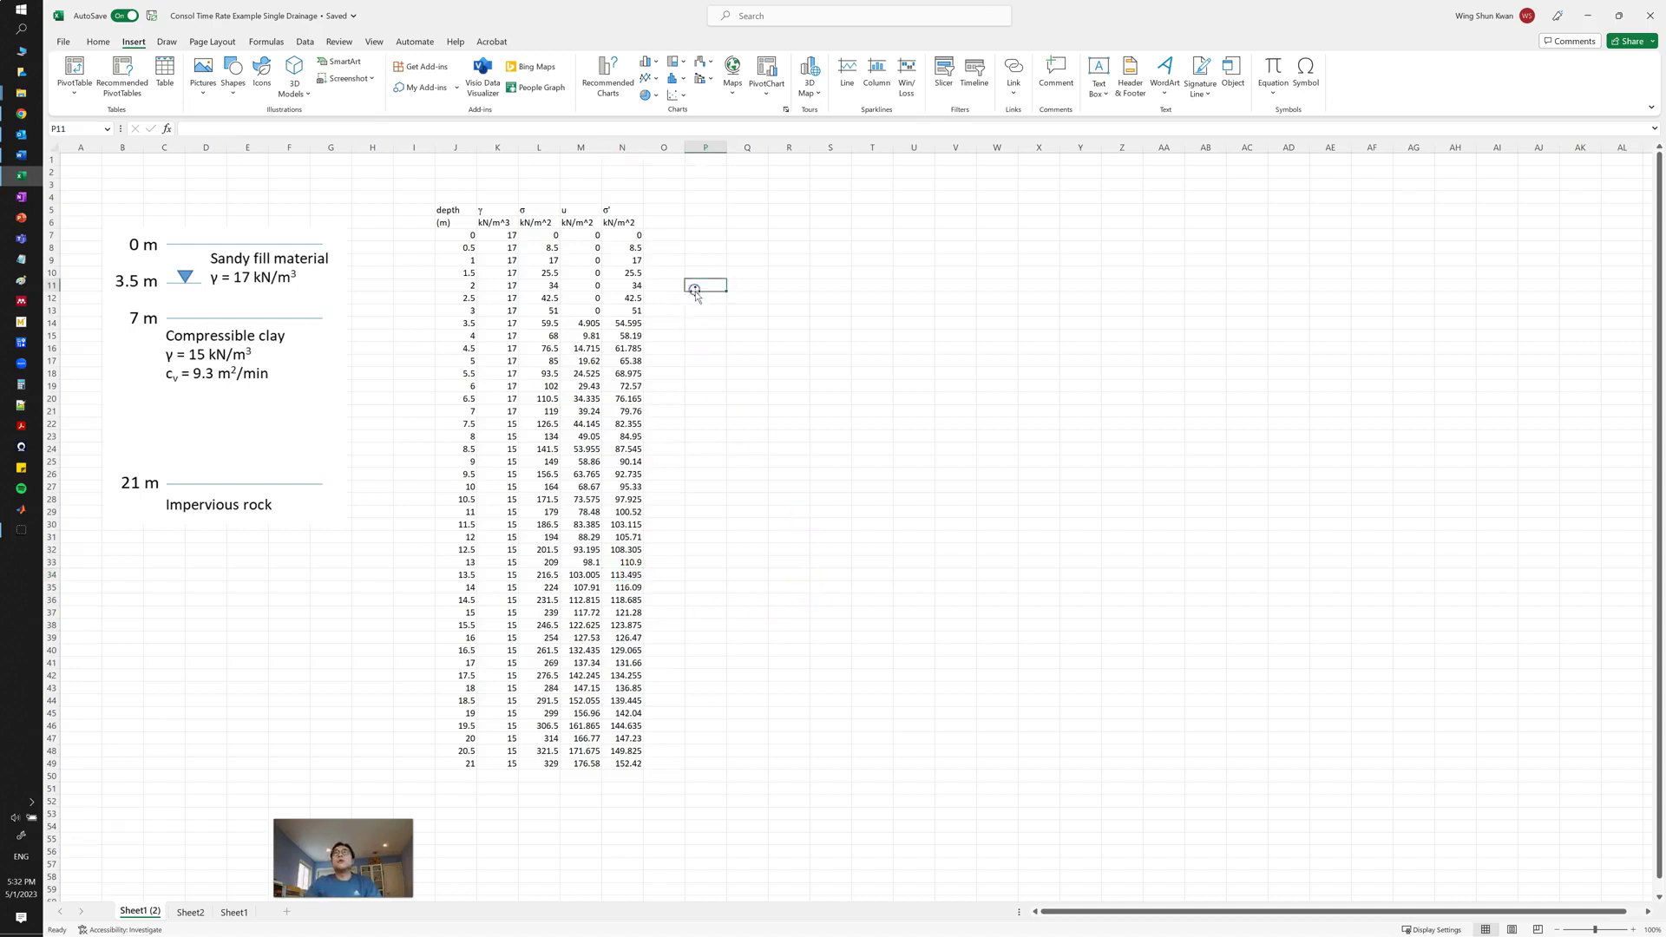
# - Insert an empty scatter chart and place it beside the table as a tall portrait frame spanning about P9 to V41
pyautogui.click(703, 247)
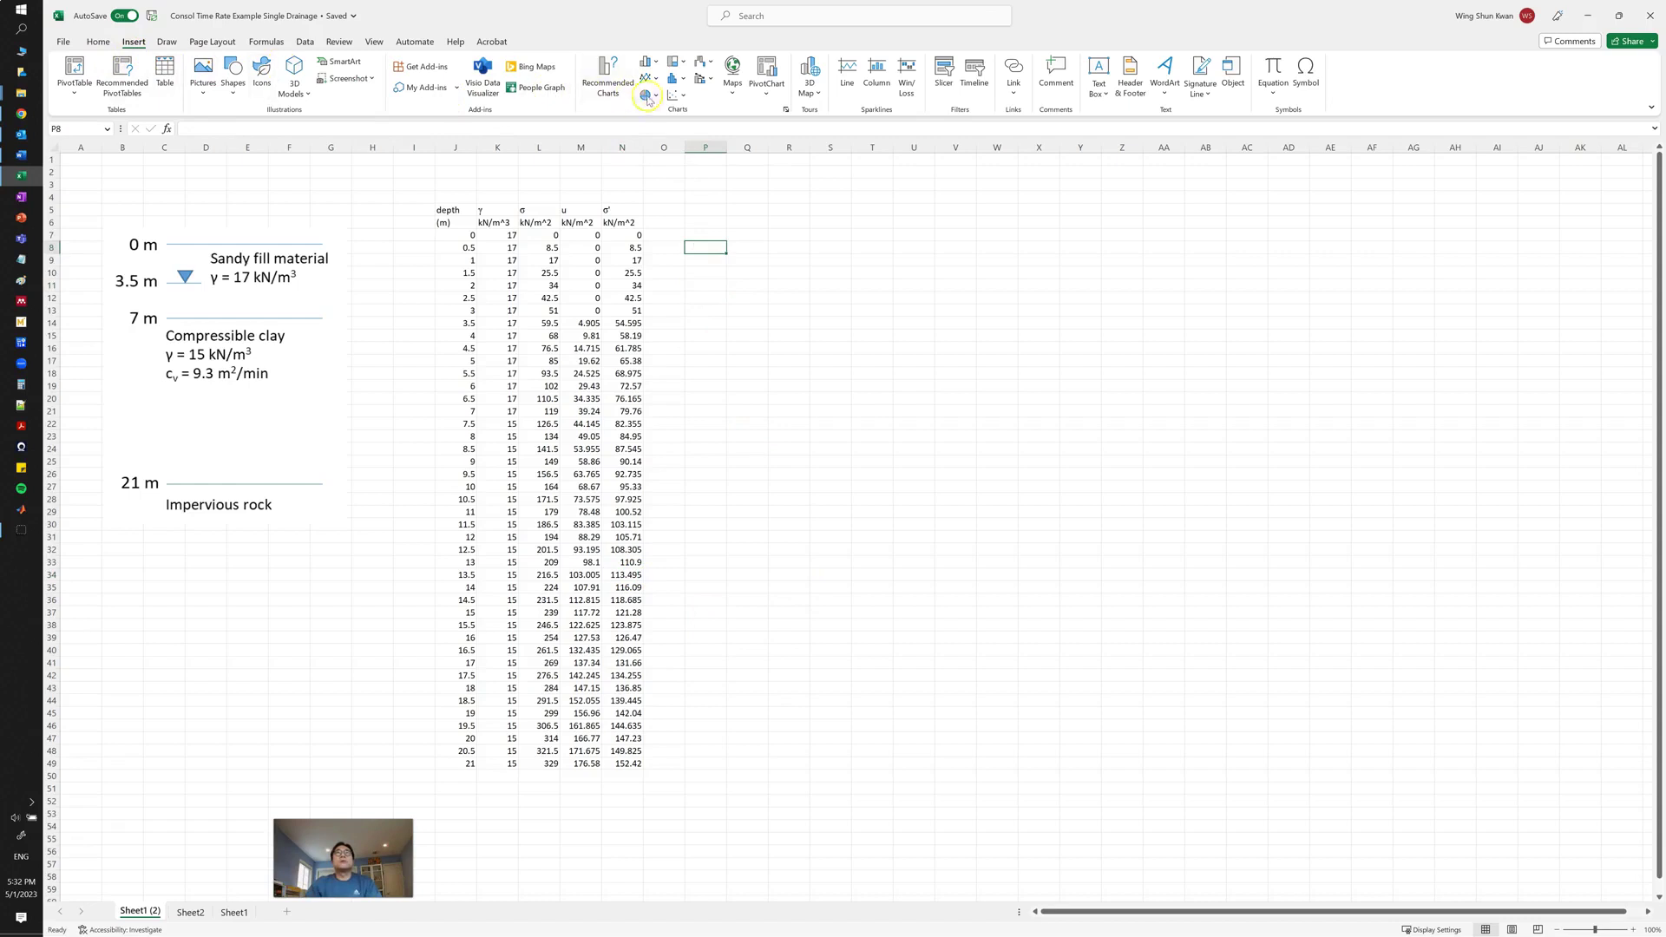
pyautogui.click(687, 97)
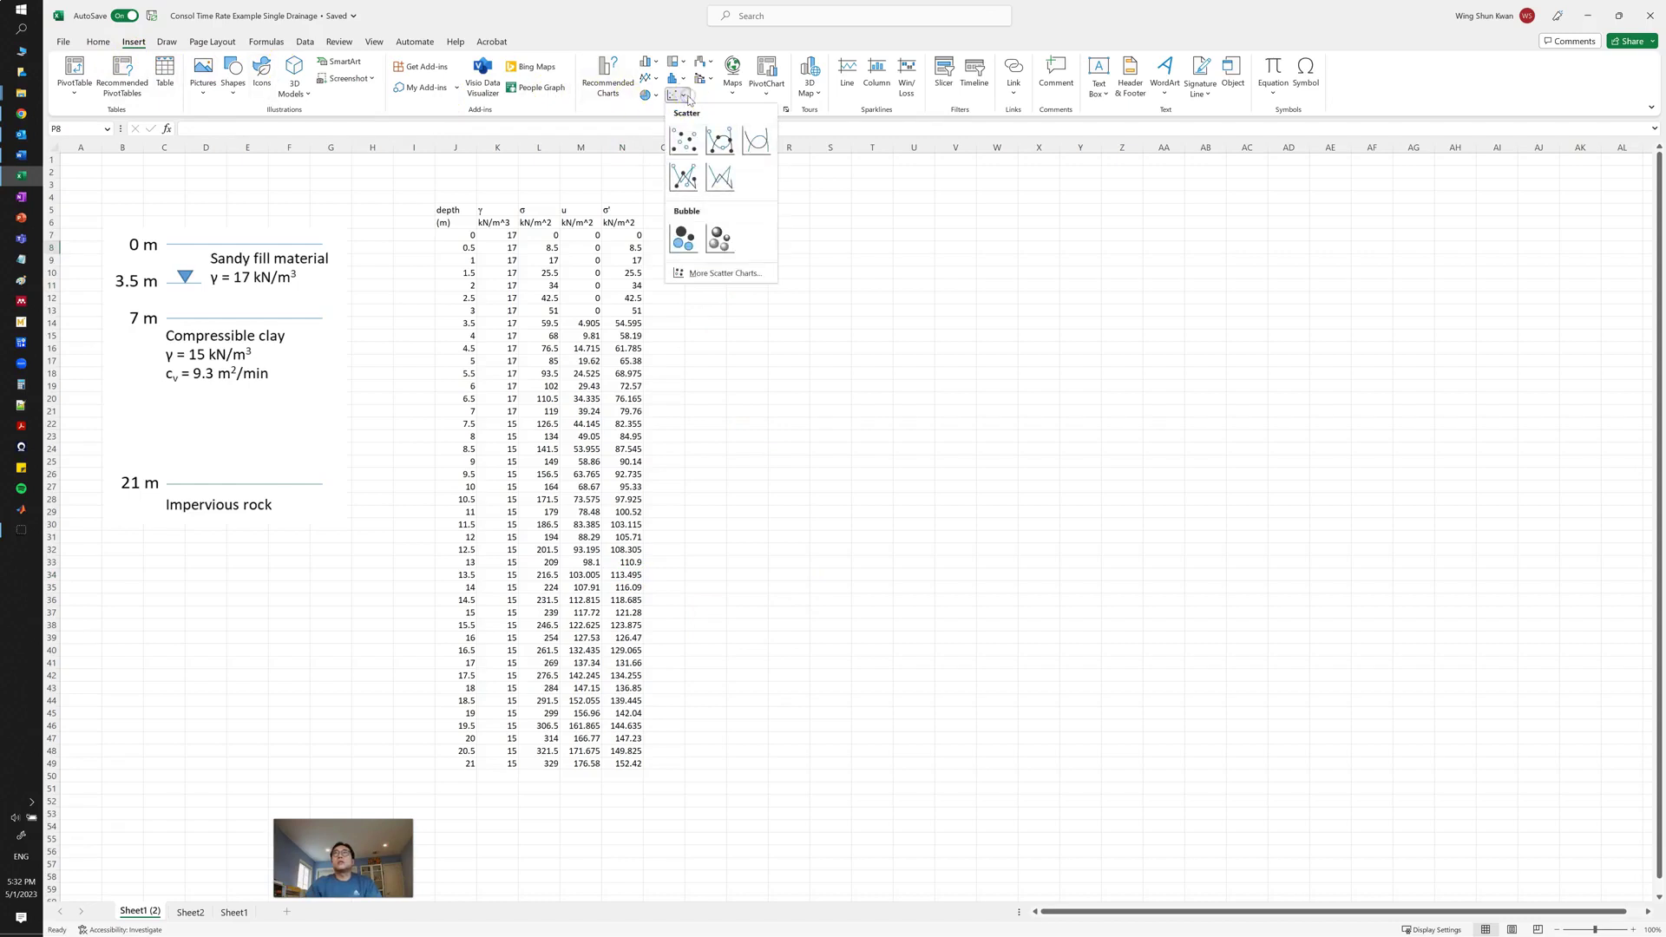
pyautogui.click(684, 141)
pyautogui.moveTo(814, 436); pyautogui.dragTo(818, 260)
pyautogui.moveTo(1016, 446); pyautogui.dragTo(966, 679)
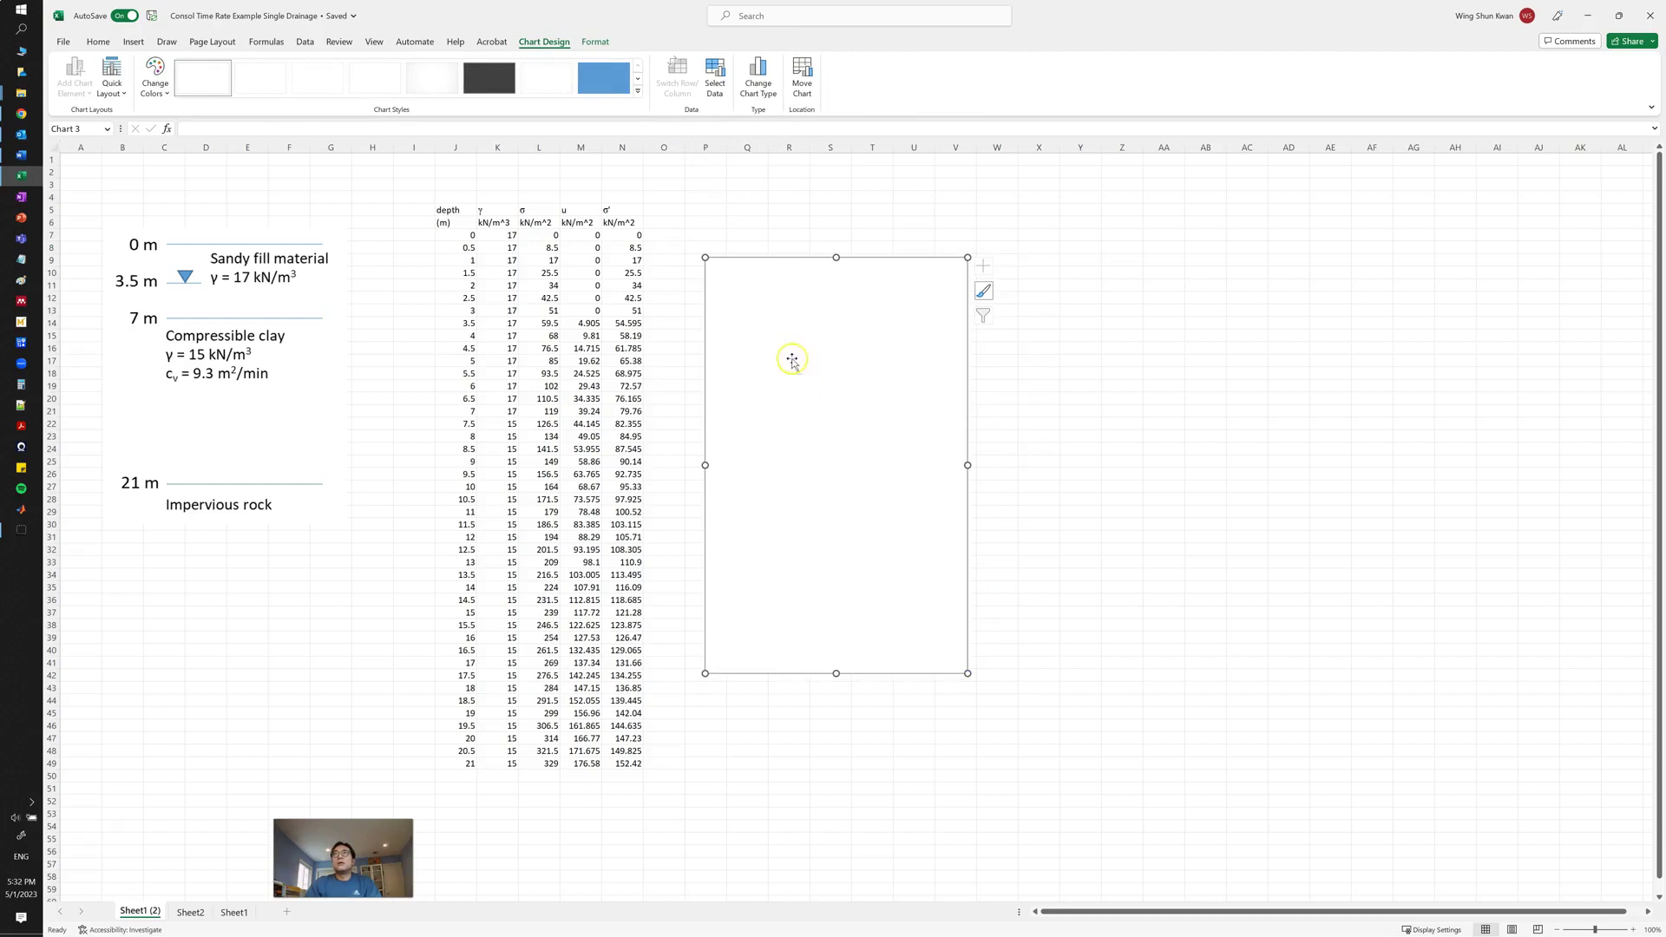
# - Add a data series to the scatter chart with the total stresses in L7:L49 as X values
pyautogui.rightClick(831, 314)
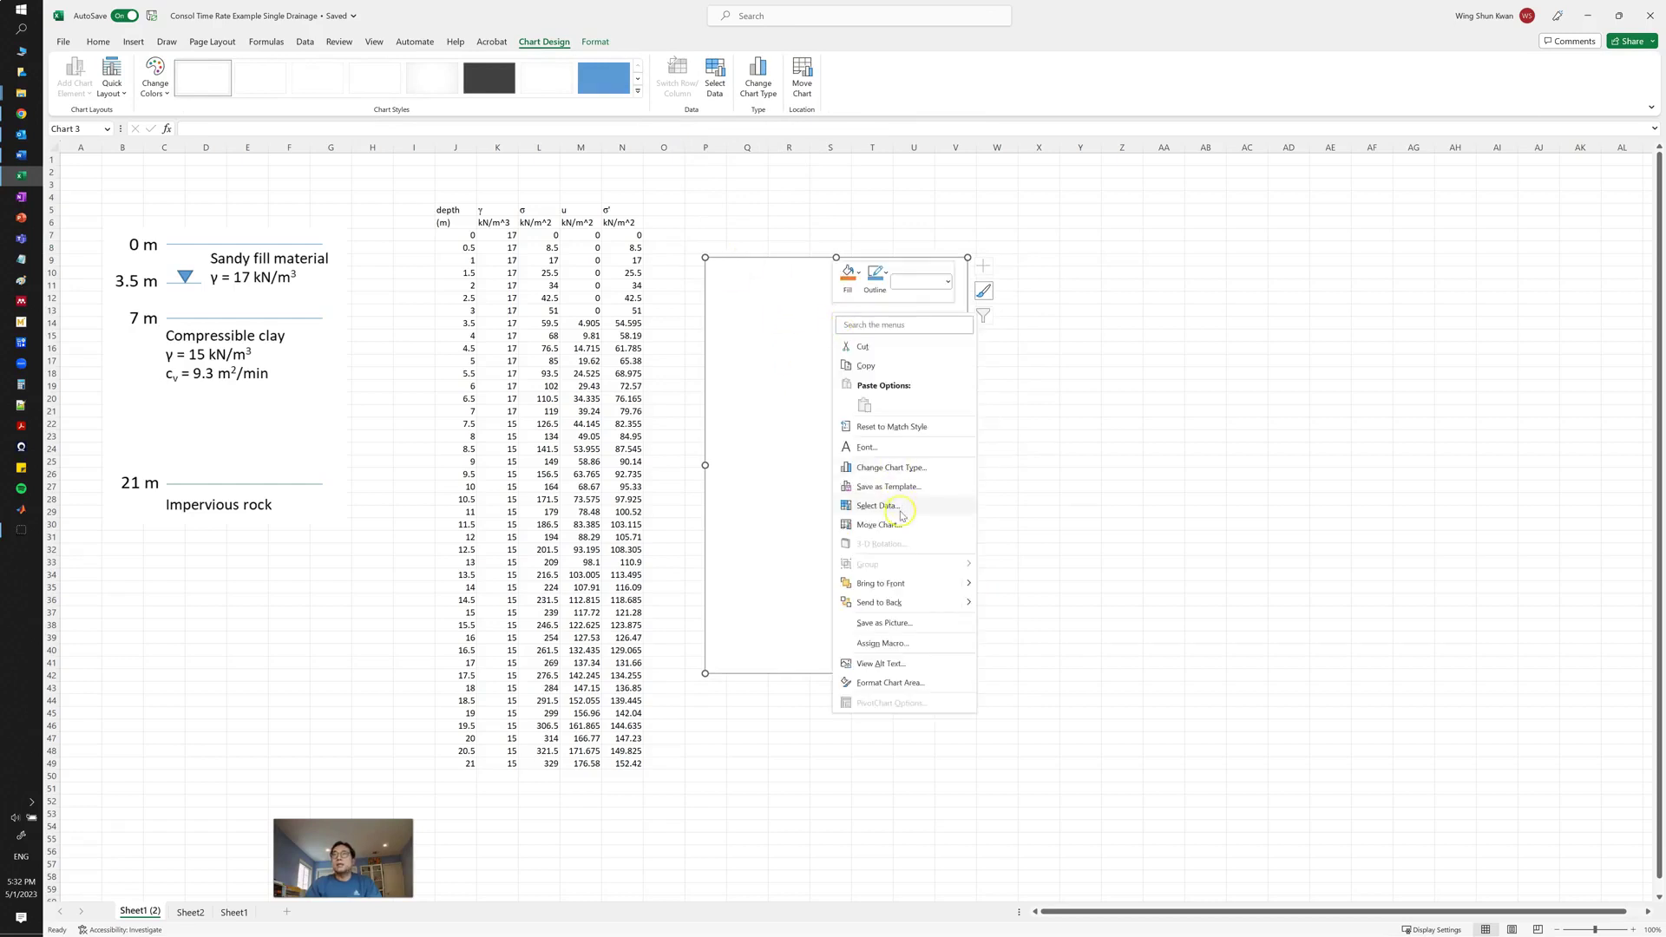
pyautogui.click(877, 506)
pyautogui.moveTo(427, 443); pyautogui.dragTo(932, 362)
pyautogui.click(719, 444)
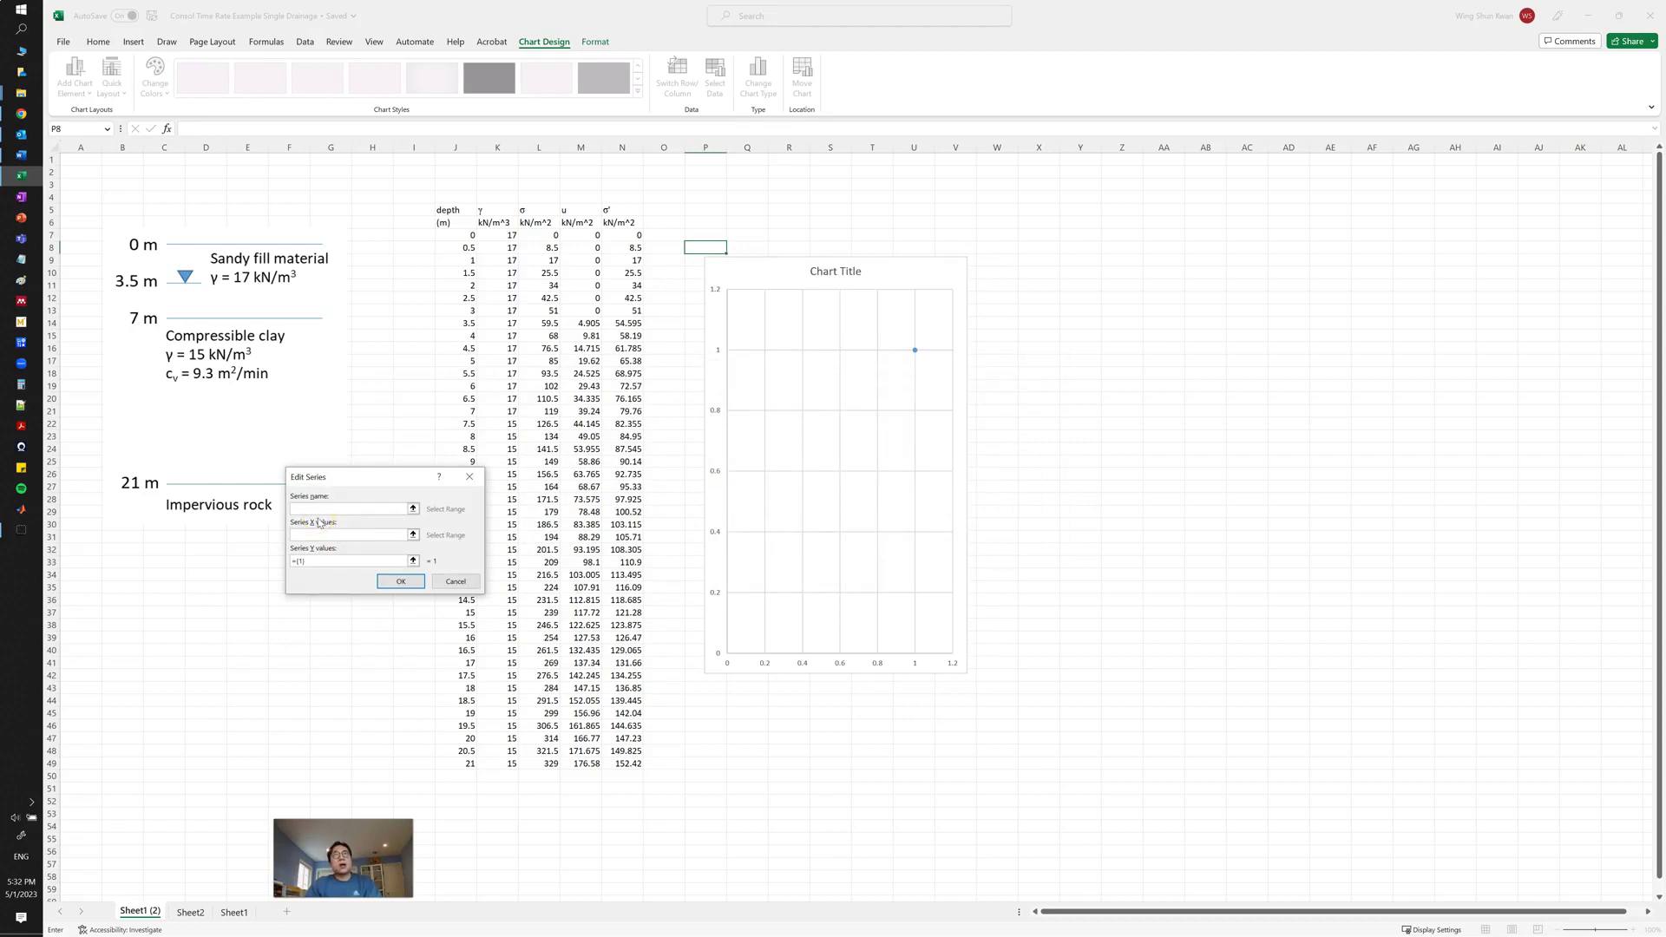
pyautogui.click(352, 531)
pyautogui.click(414, 534)
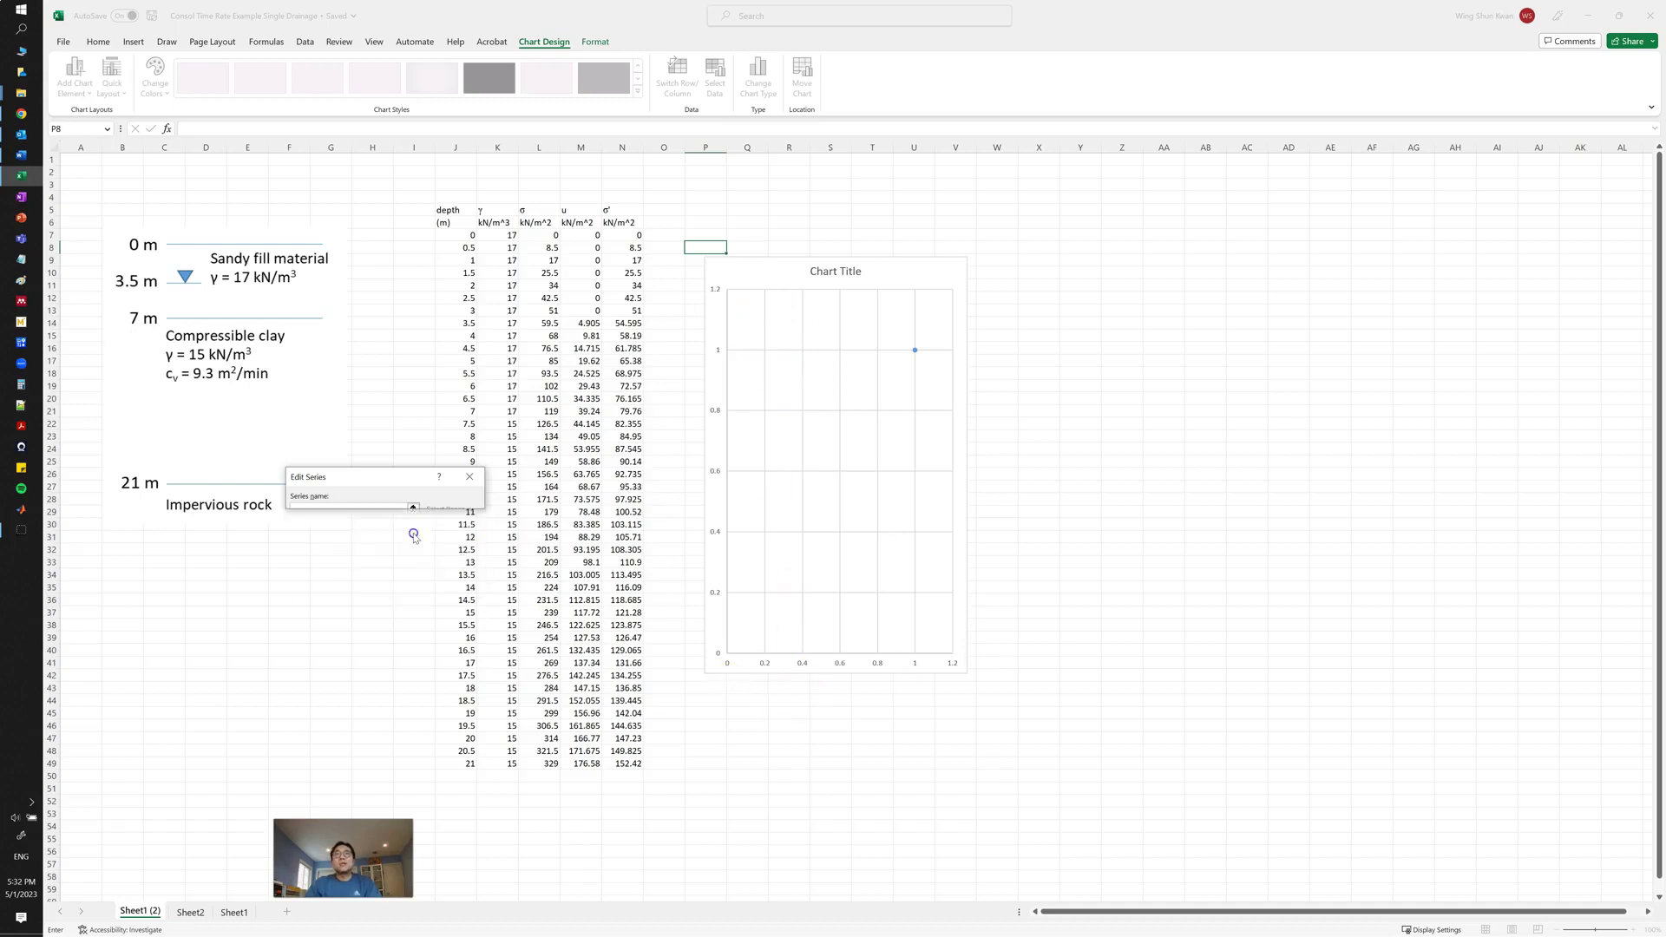
pyautogui.click(542, 234)
pyautogui.moveTo(542, 234); pyautogui.dragTo(550, 764)
pyautogui.press('Return')
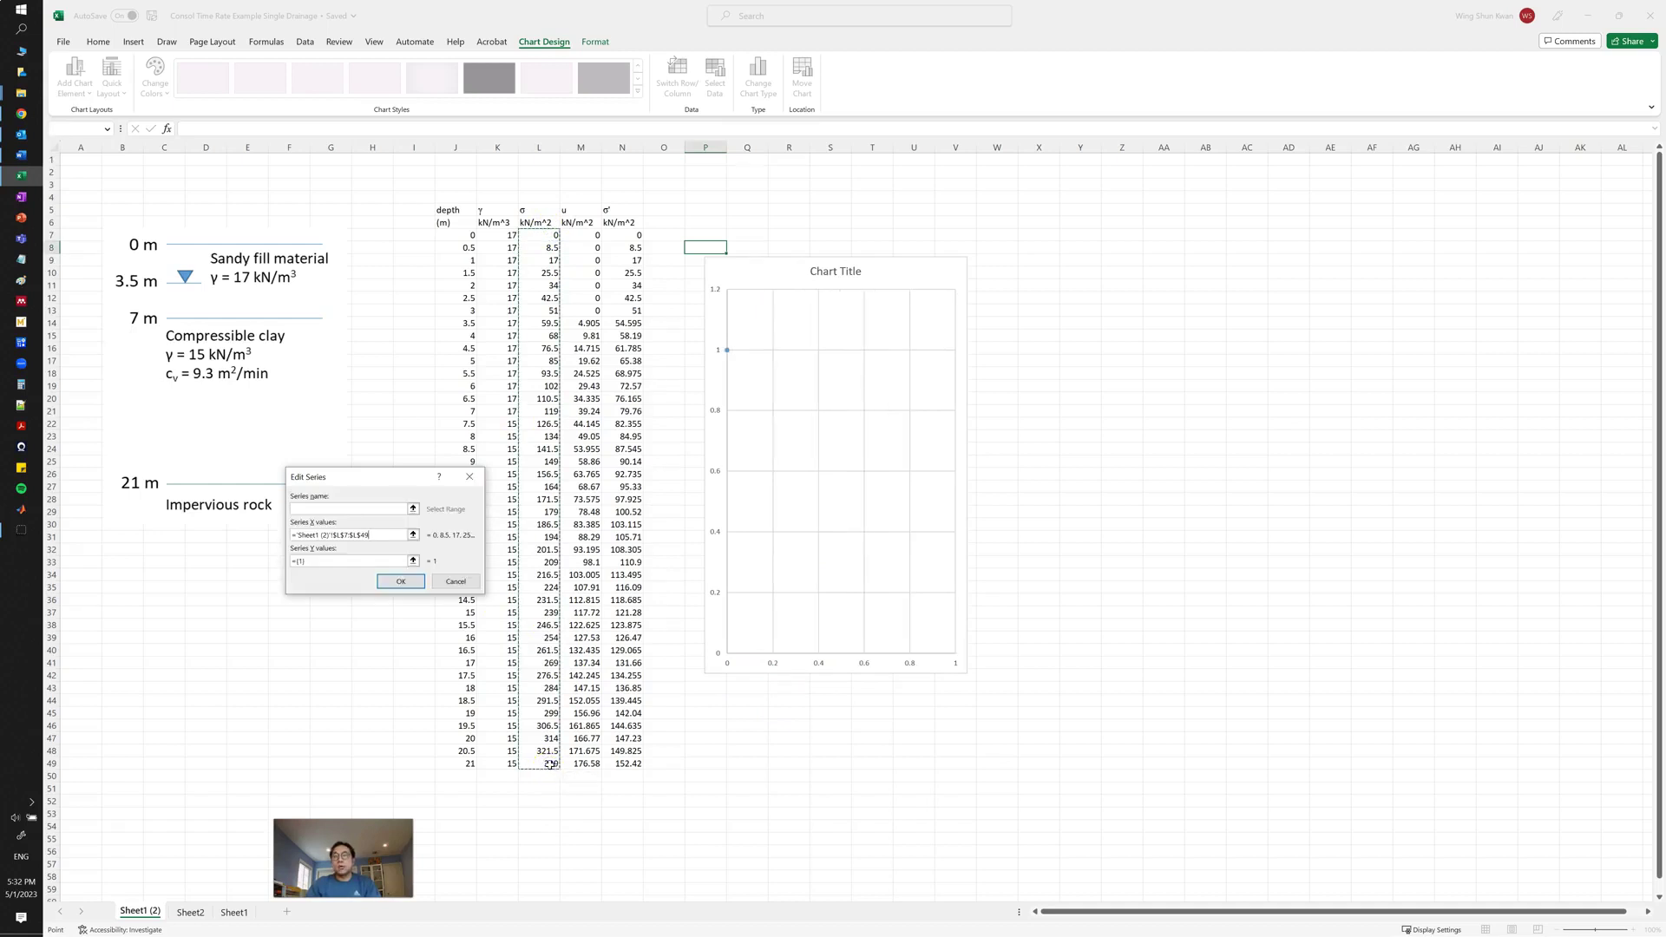
# - Set the series Y values to the depths in J7:J49 and apply the chart's data selection
pyautogui.click(414, 559)
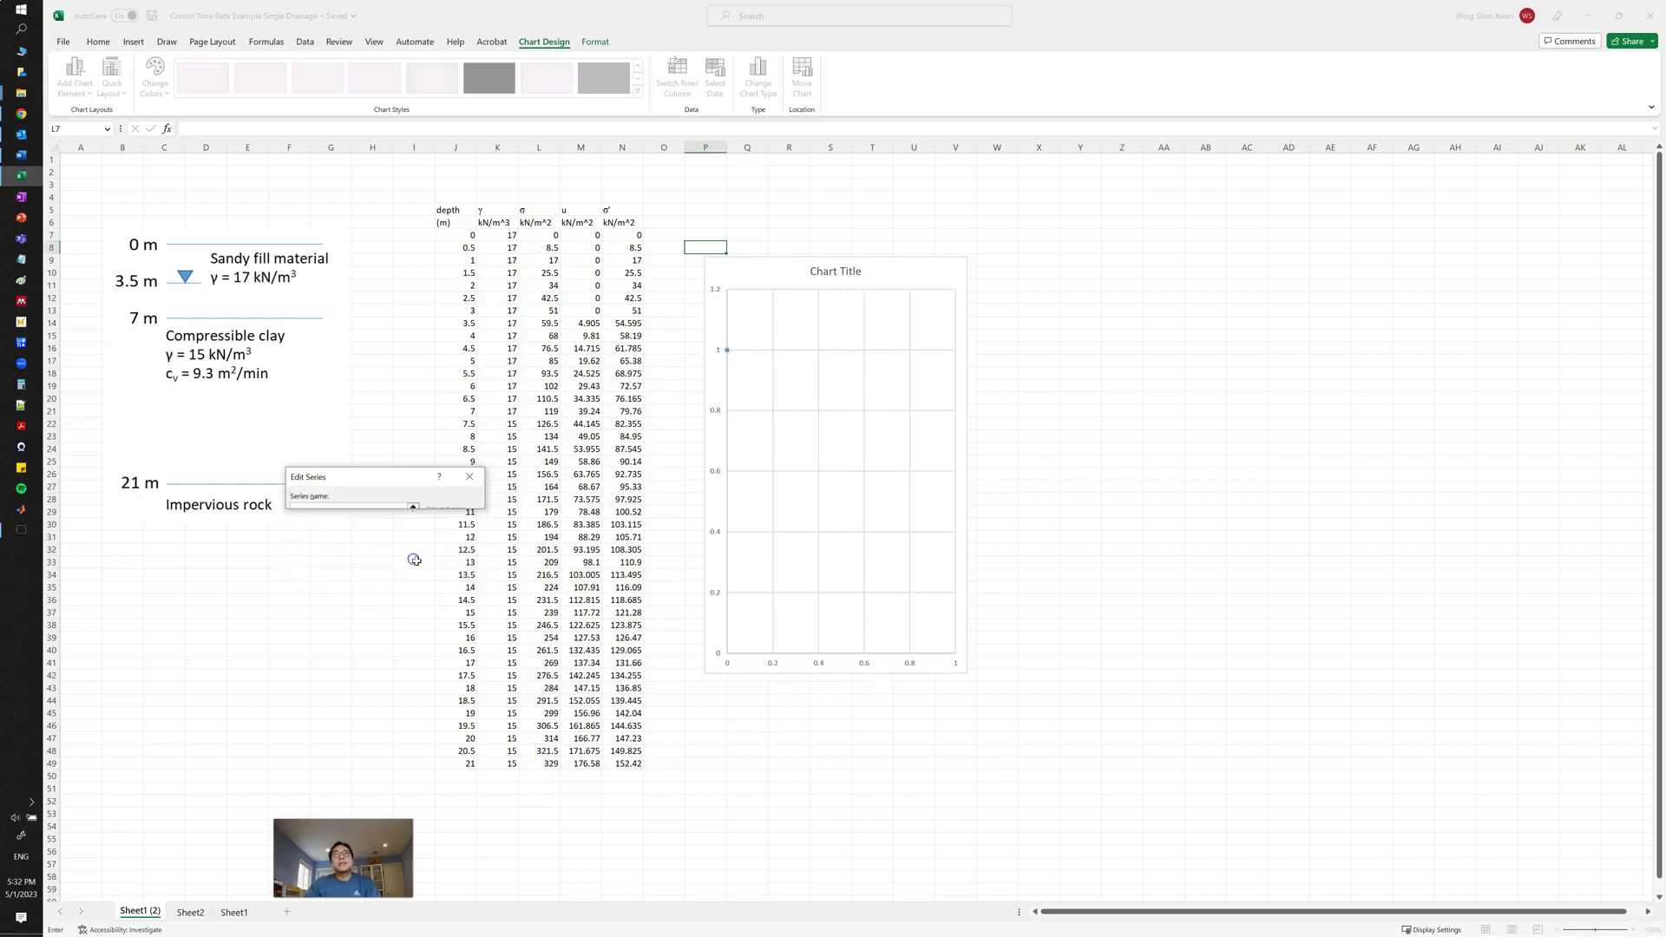
pyautogui.click(454, 235)
pyautogui.keyDown('shift'); pyautogui.click(467, 764); pyautogui.keyUp('shift')
pyautogui.press('Return')
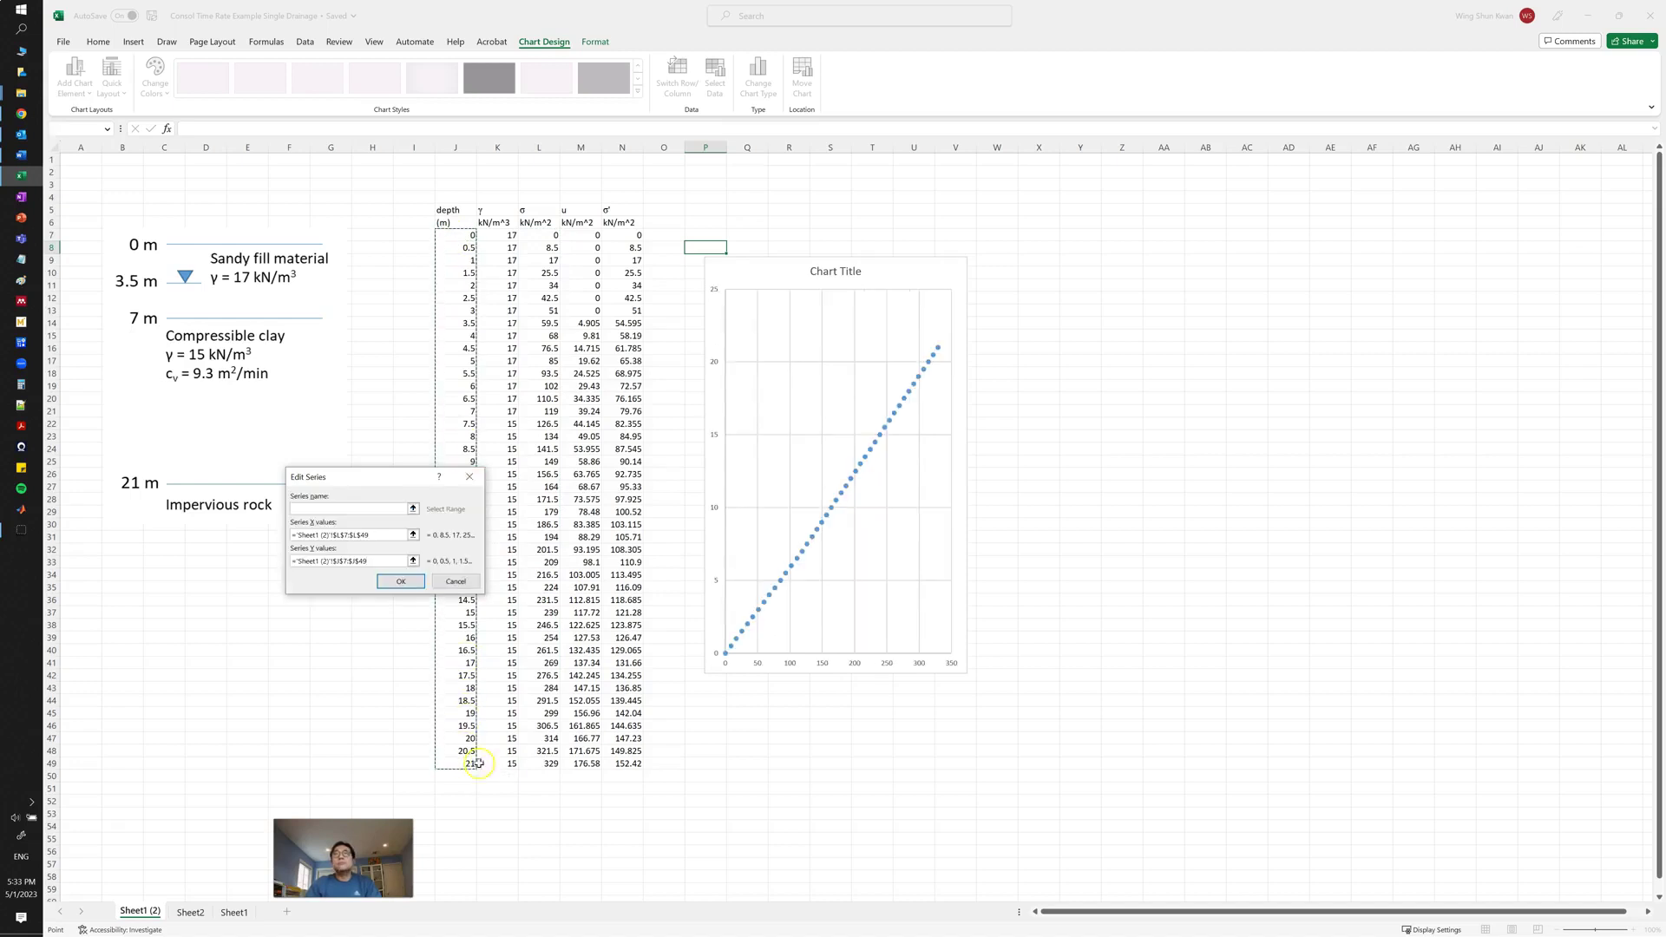
pyautogui.click(712, 364)
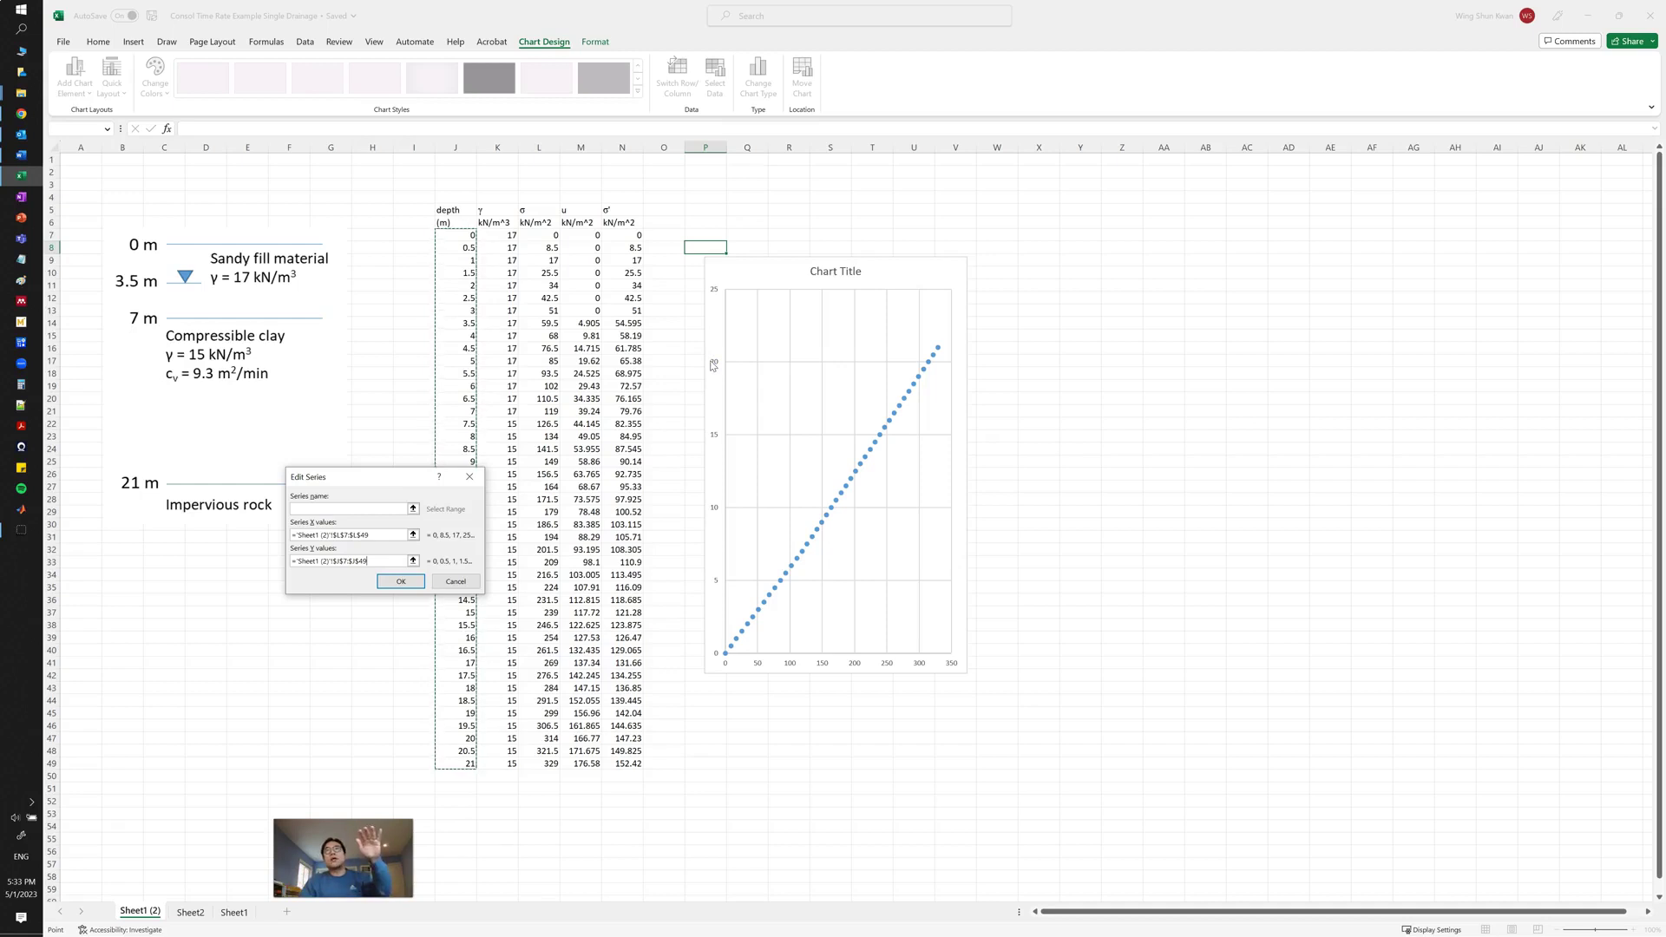
pyautogui.click(713, 364)
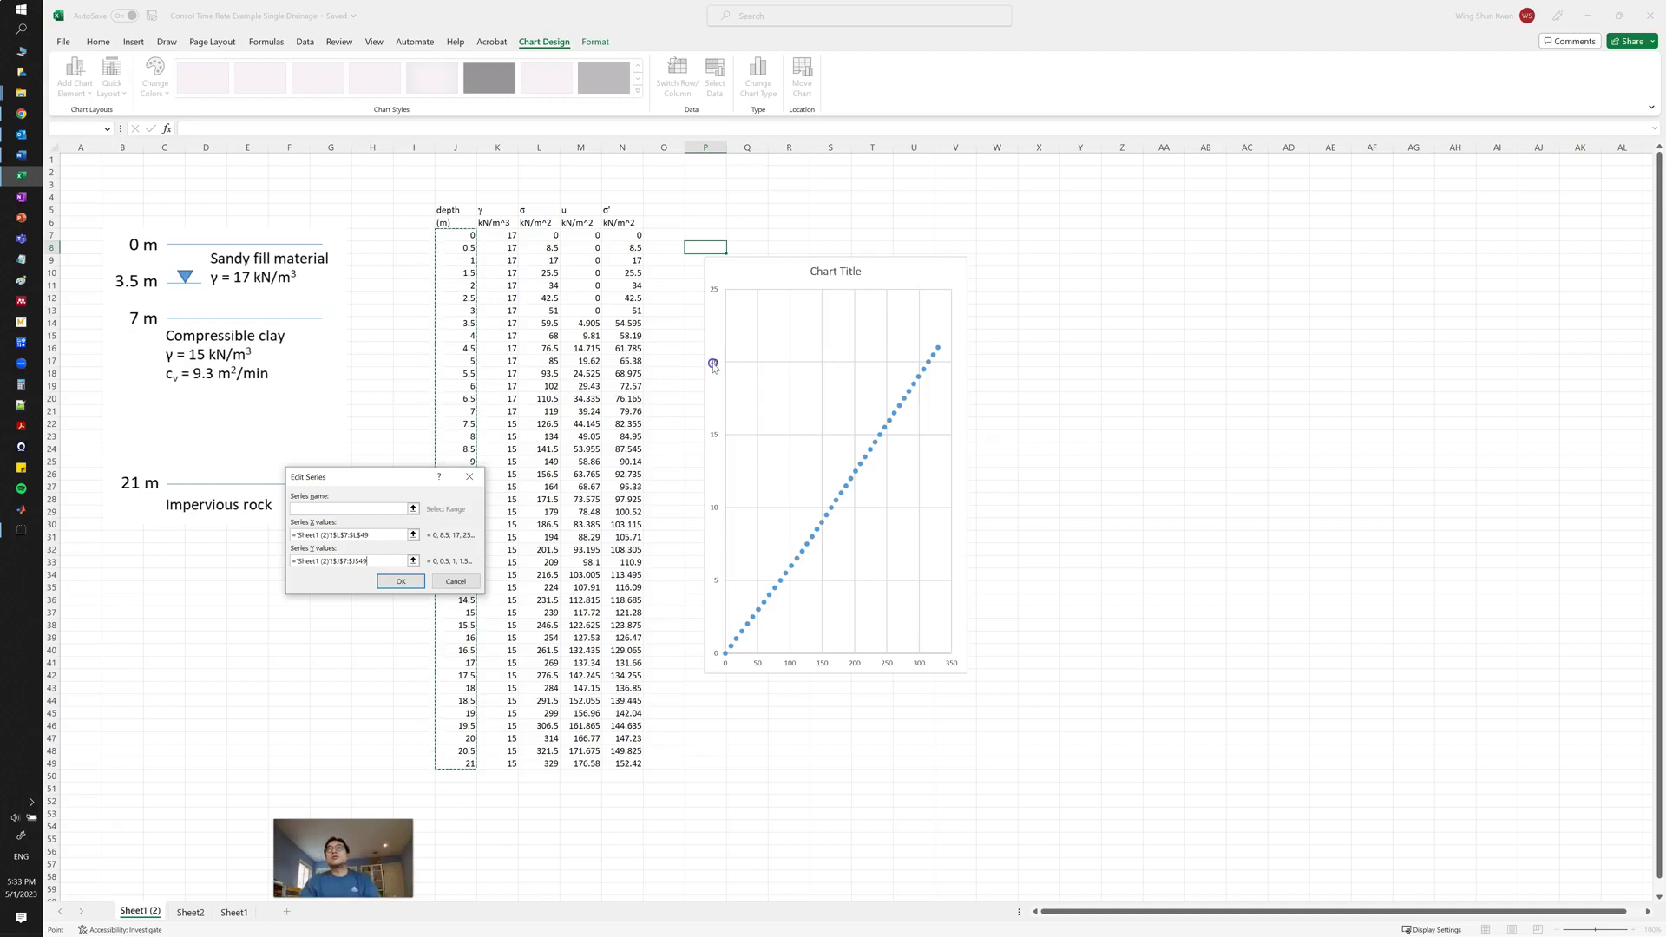
pyautogui.click(401, 581)
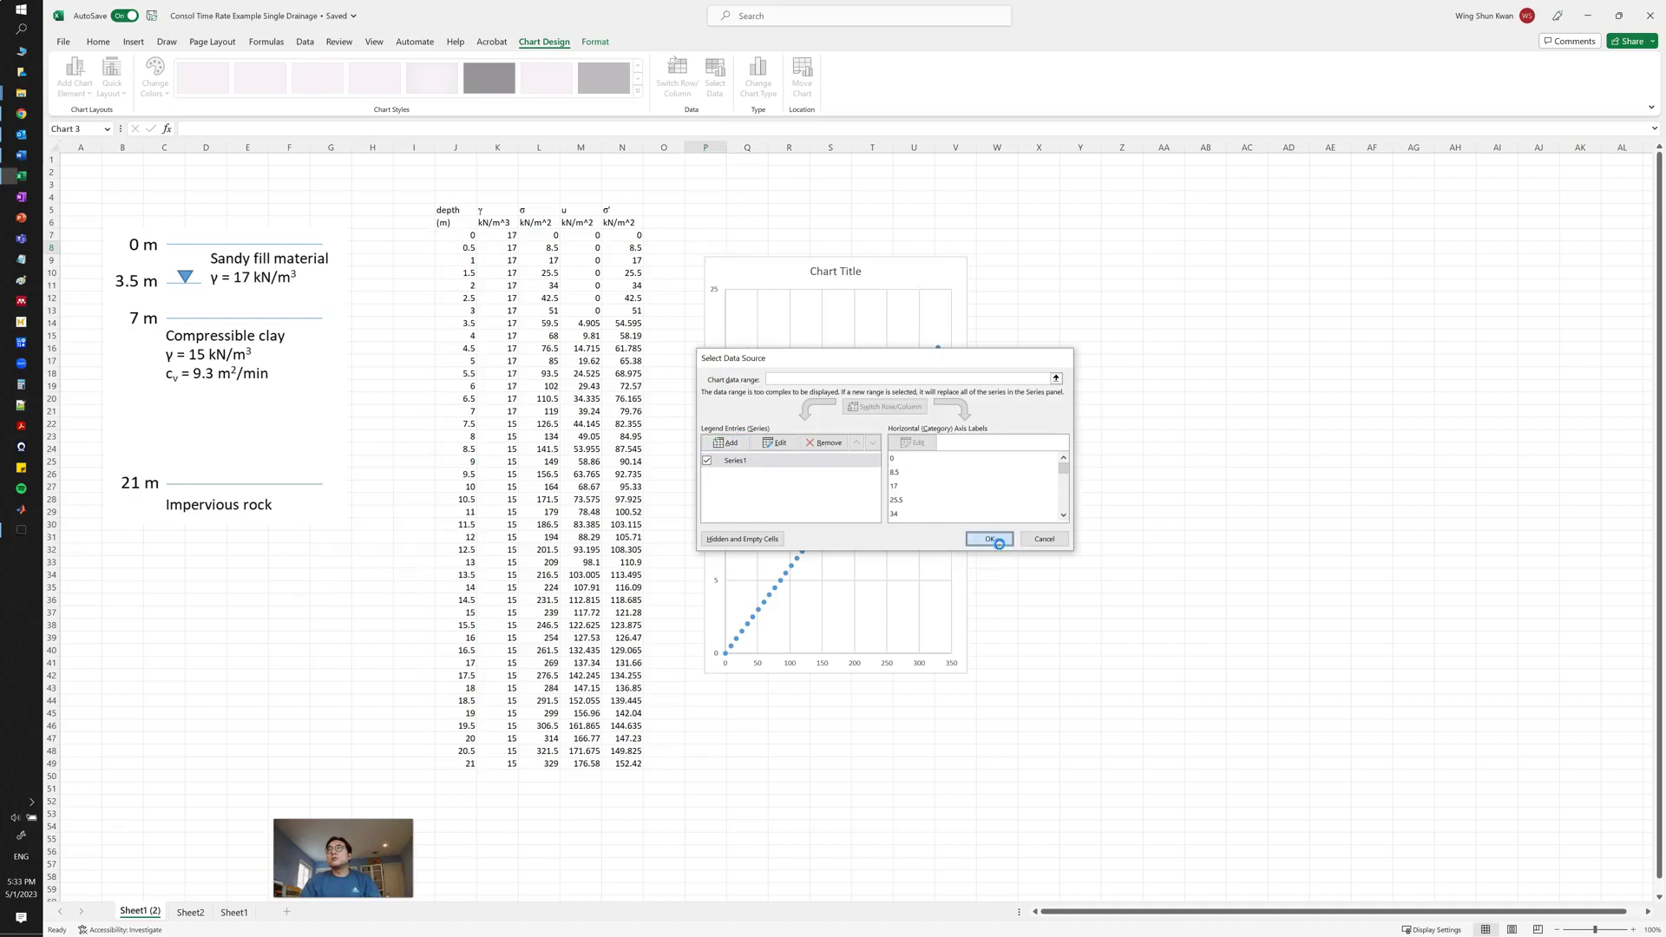
pyautogui.click(994, 540)
# - Format the chart's vertical depth axis to show its values in reverse order
pyautogui.click(713, 365)
pyautogui.rightClick(713, 365)
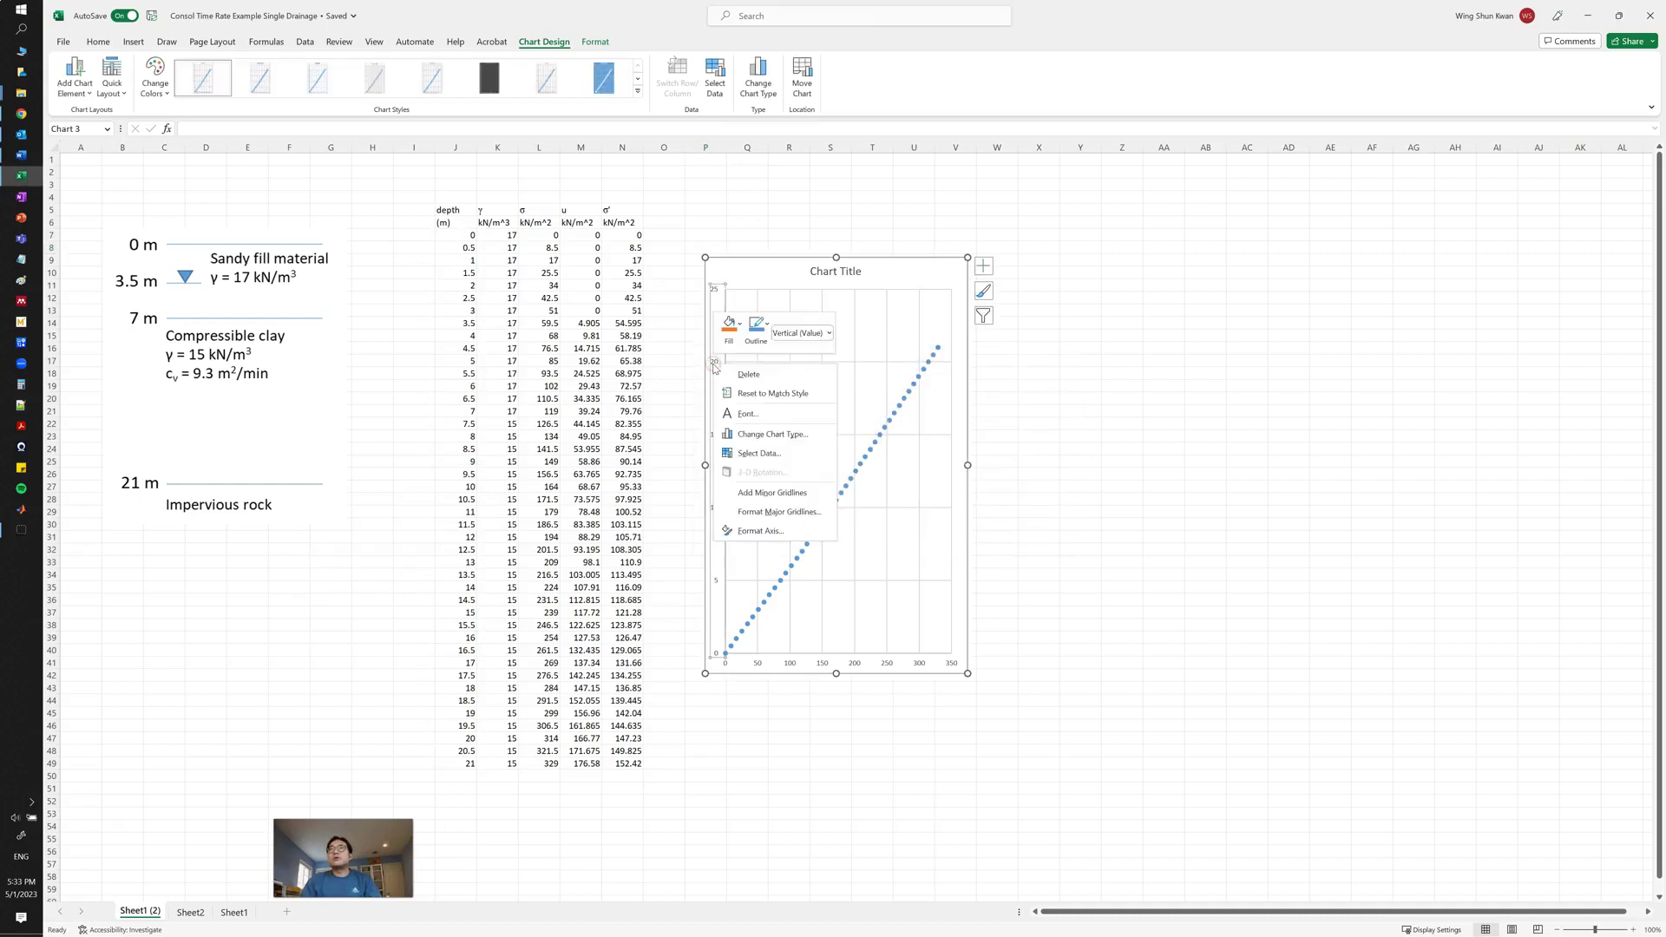
pyautogui.click(764, 530)
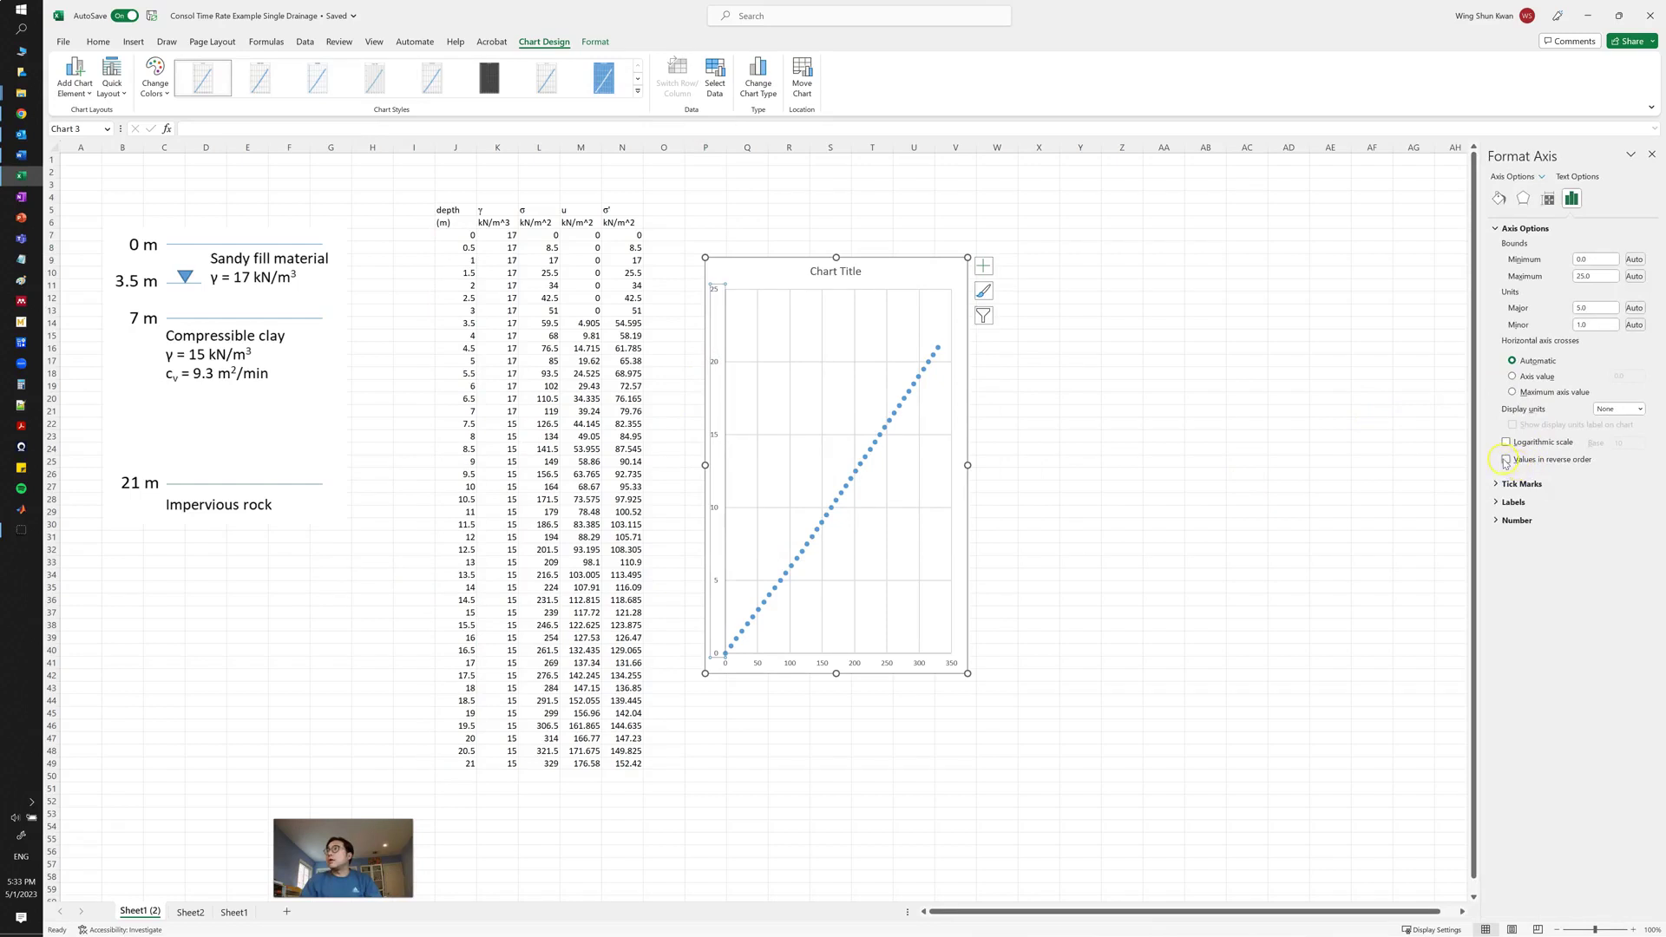
pyautogui.click(1505, 460)
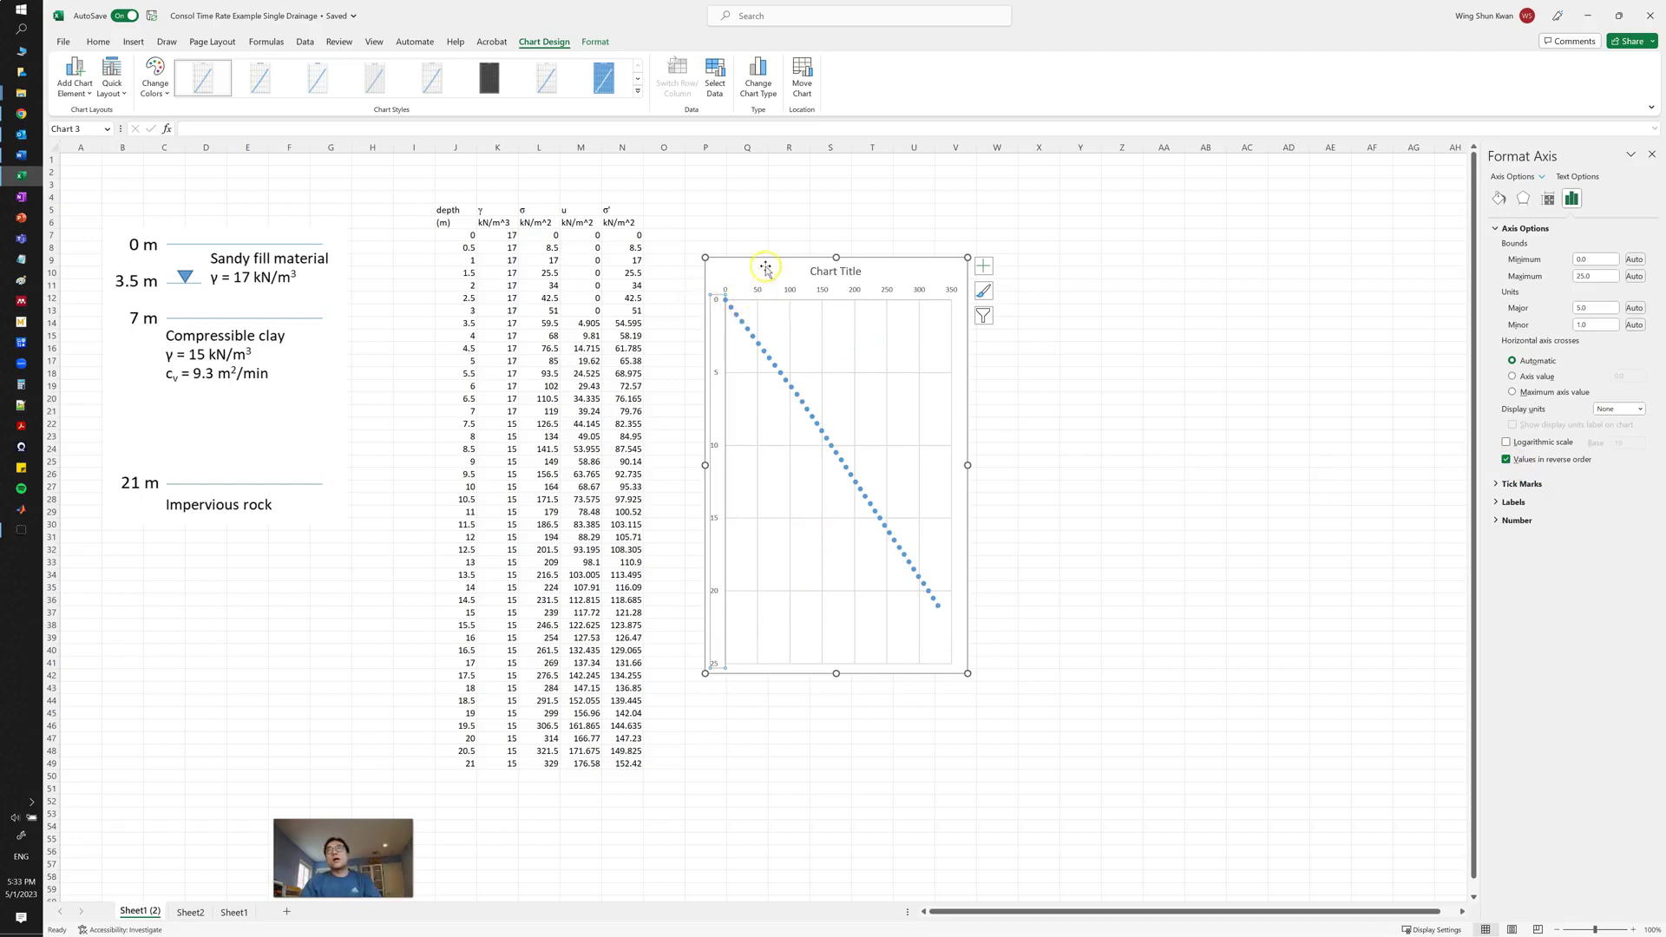
# - Shorten the chart against the soil profile so its depth axis matches the 0 m and 21 m levels, then move it back beside the table
pyautogui.moveTo(764, 262); pyautogui.dragTo(384, 206)
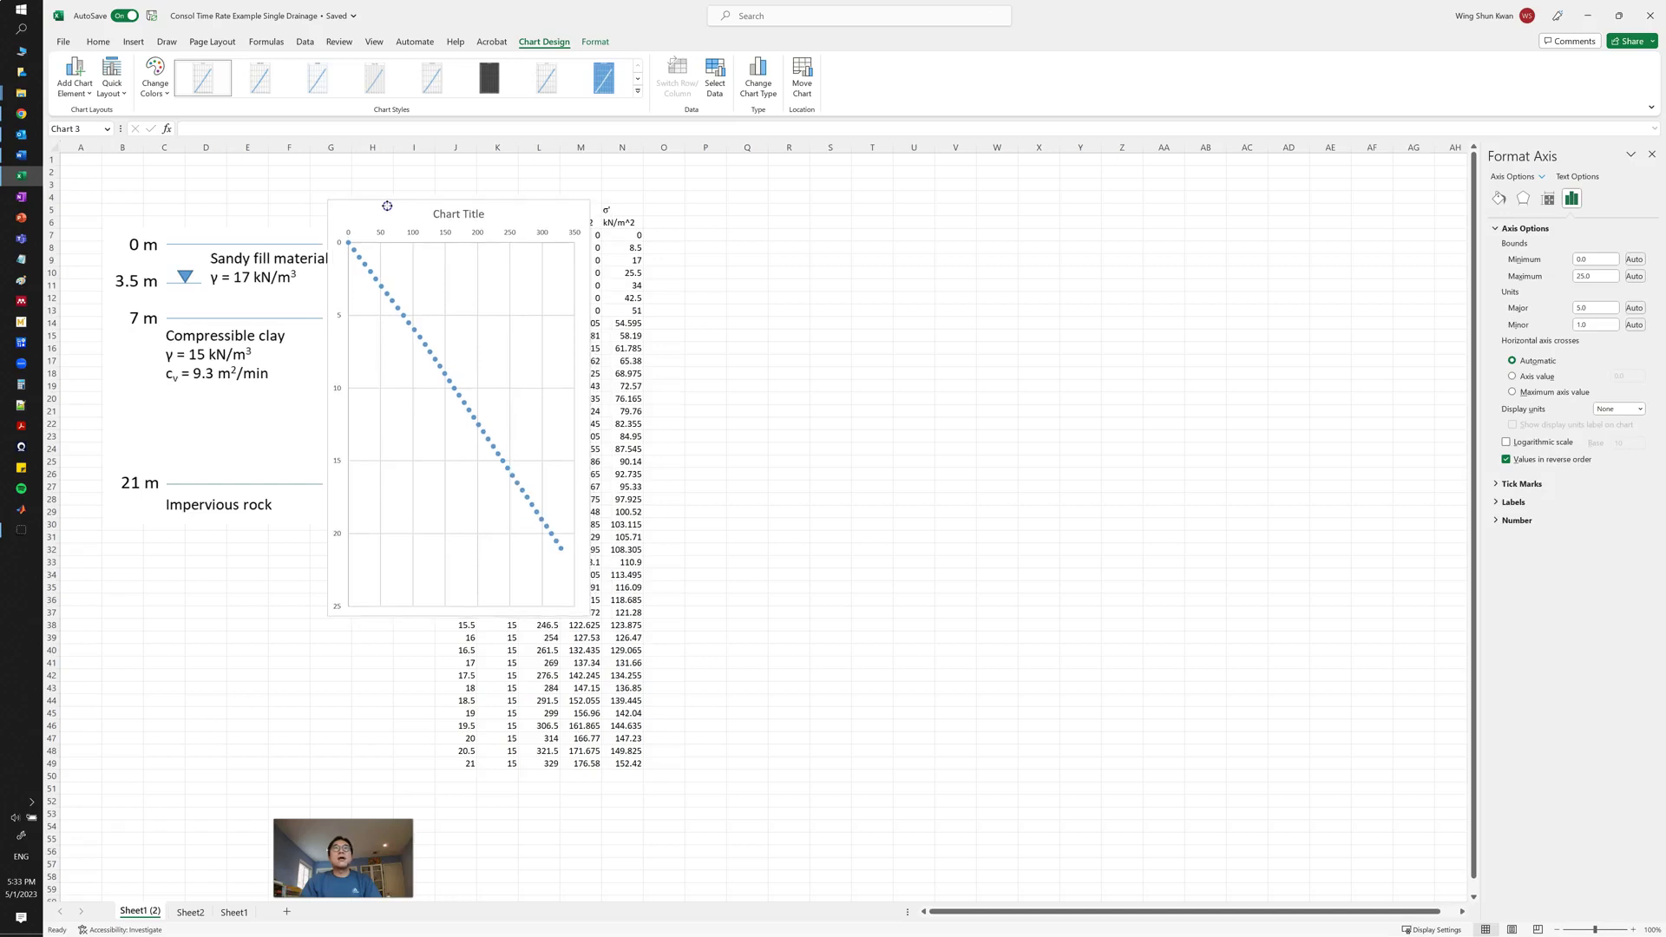
pyautogui.click(442, 533)
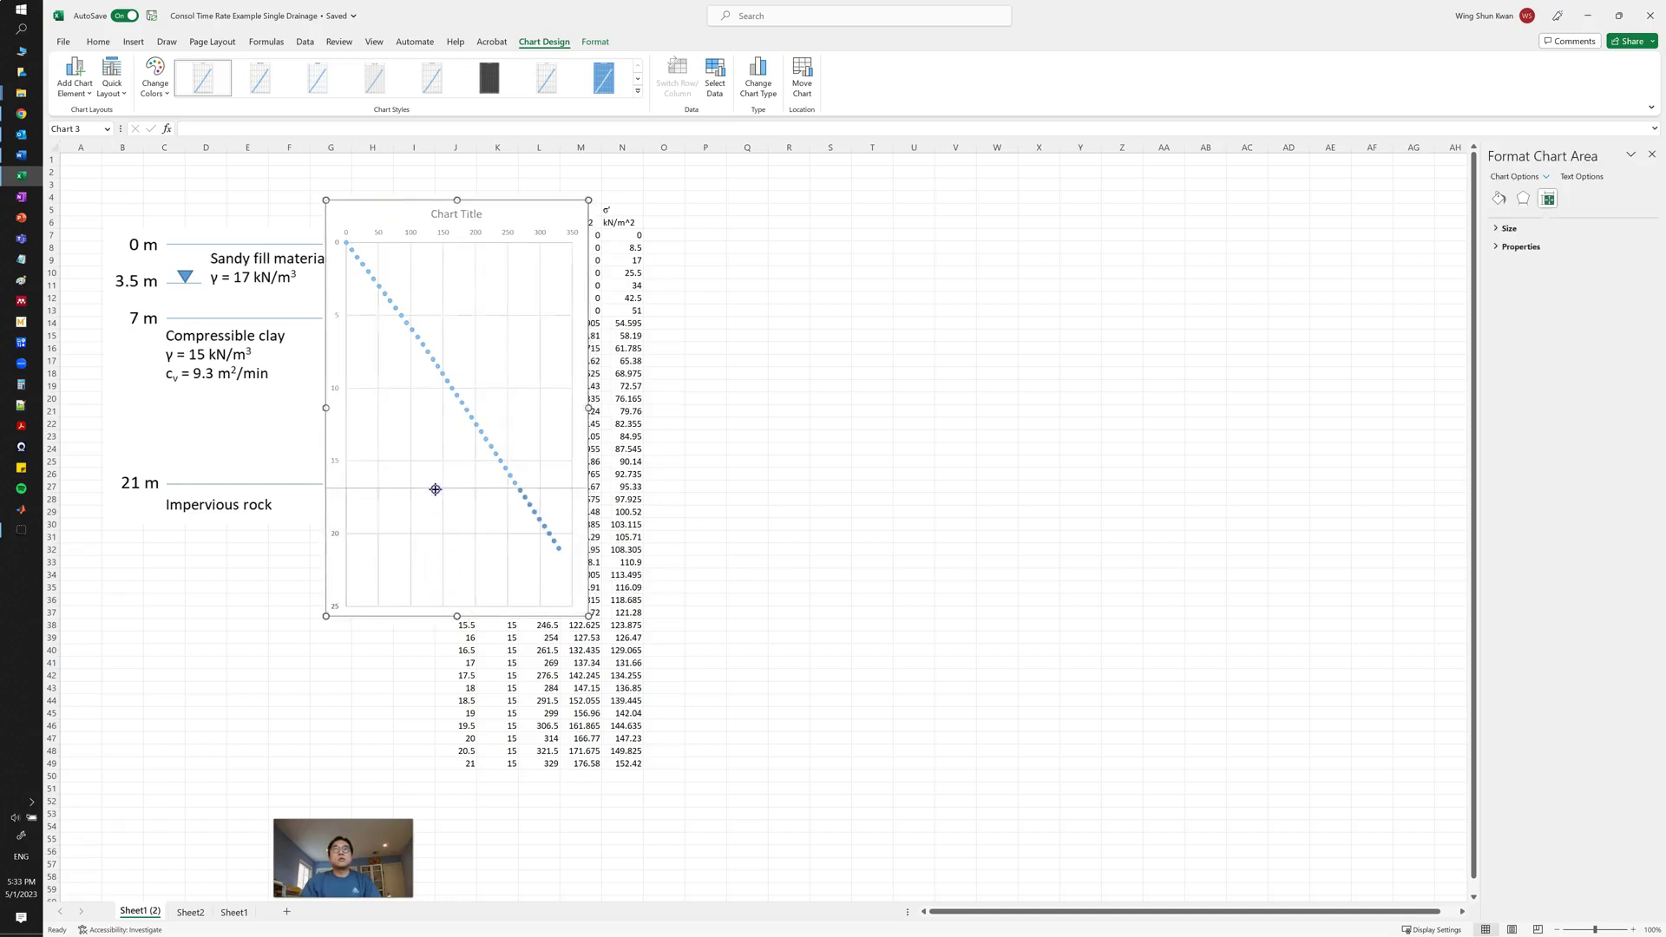
pyautogui.moveTo(435, 491); pyautogui.dragTo(458, 543)
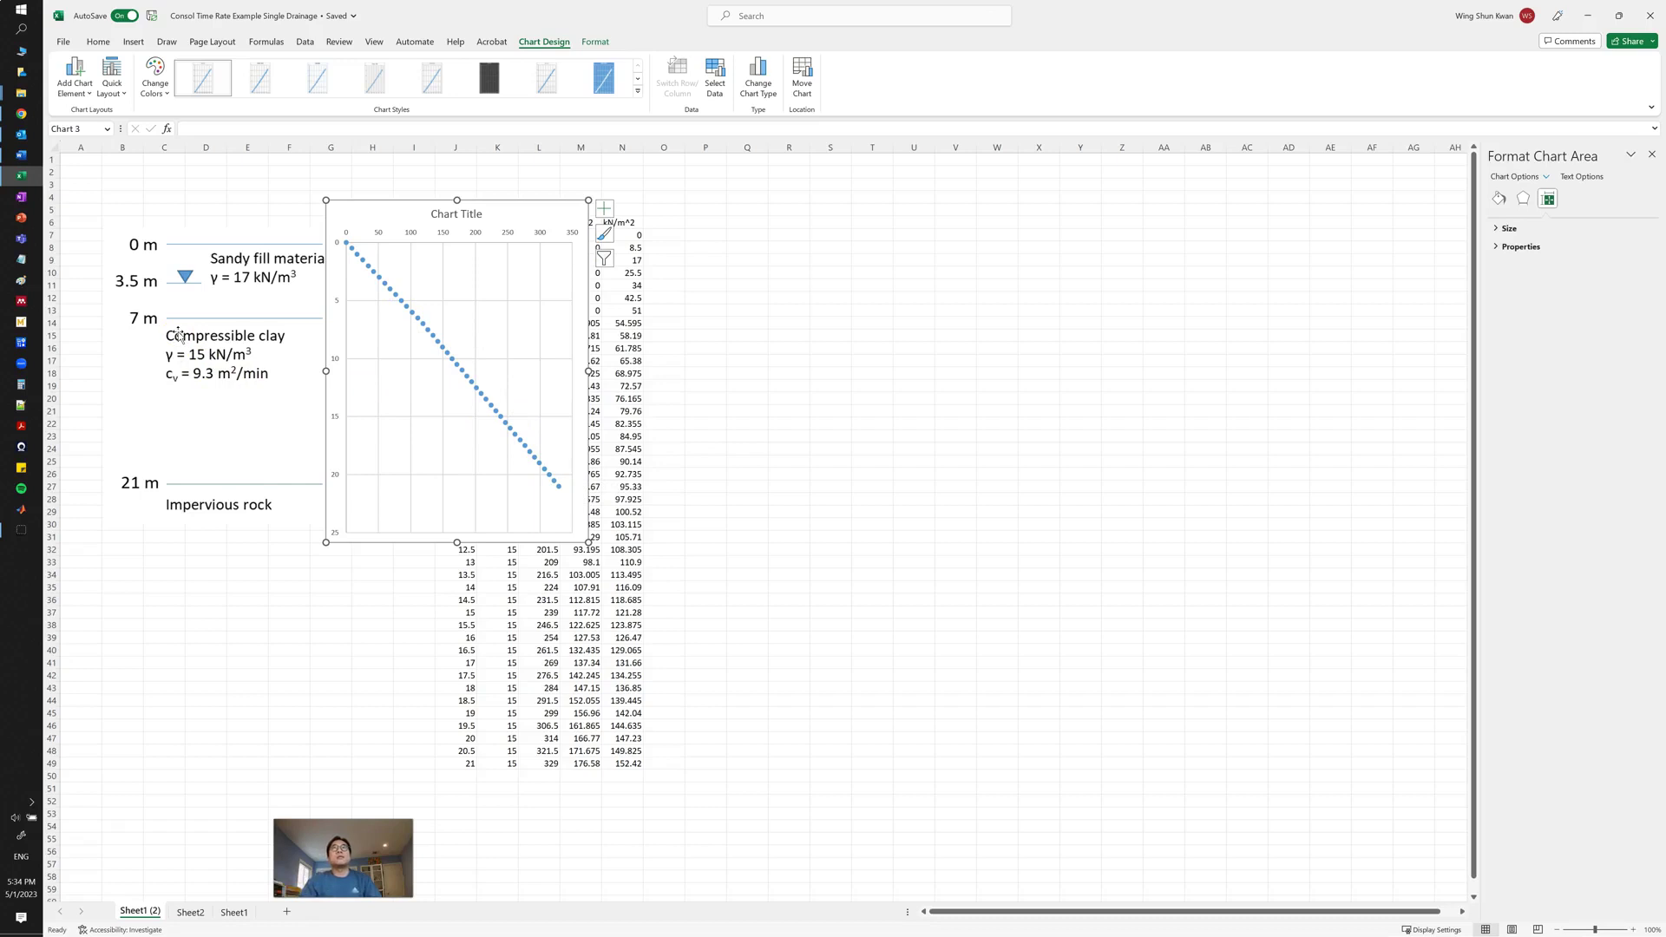
pyautogui.moveTo(376, 208)
pyautogui.mouseDown()
pyautogui.moveTo(605, 264)
pyautogui.moveTo(748, 251)
pyautogui.mouseUp()
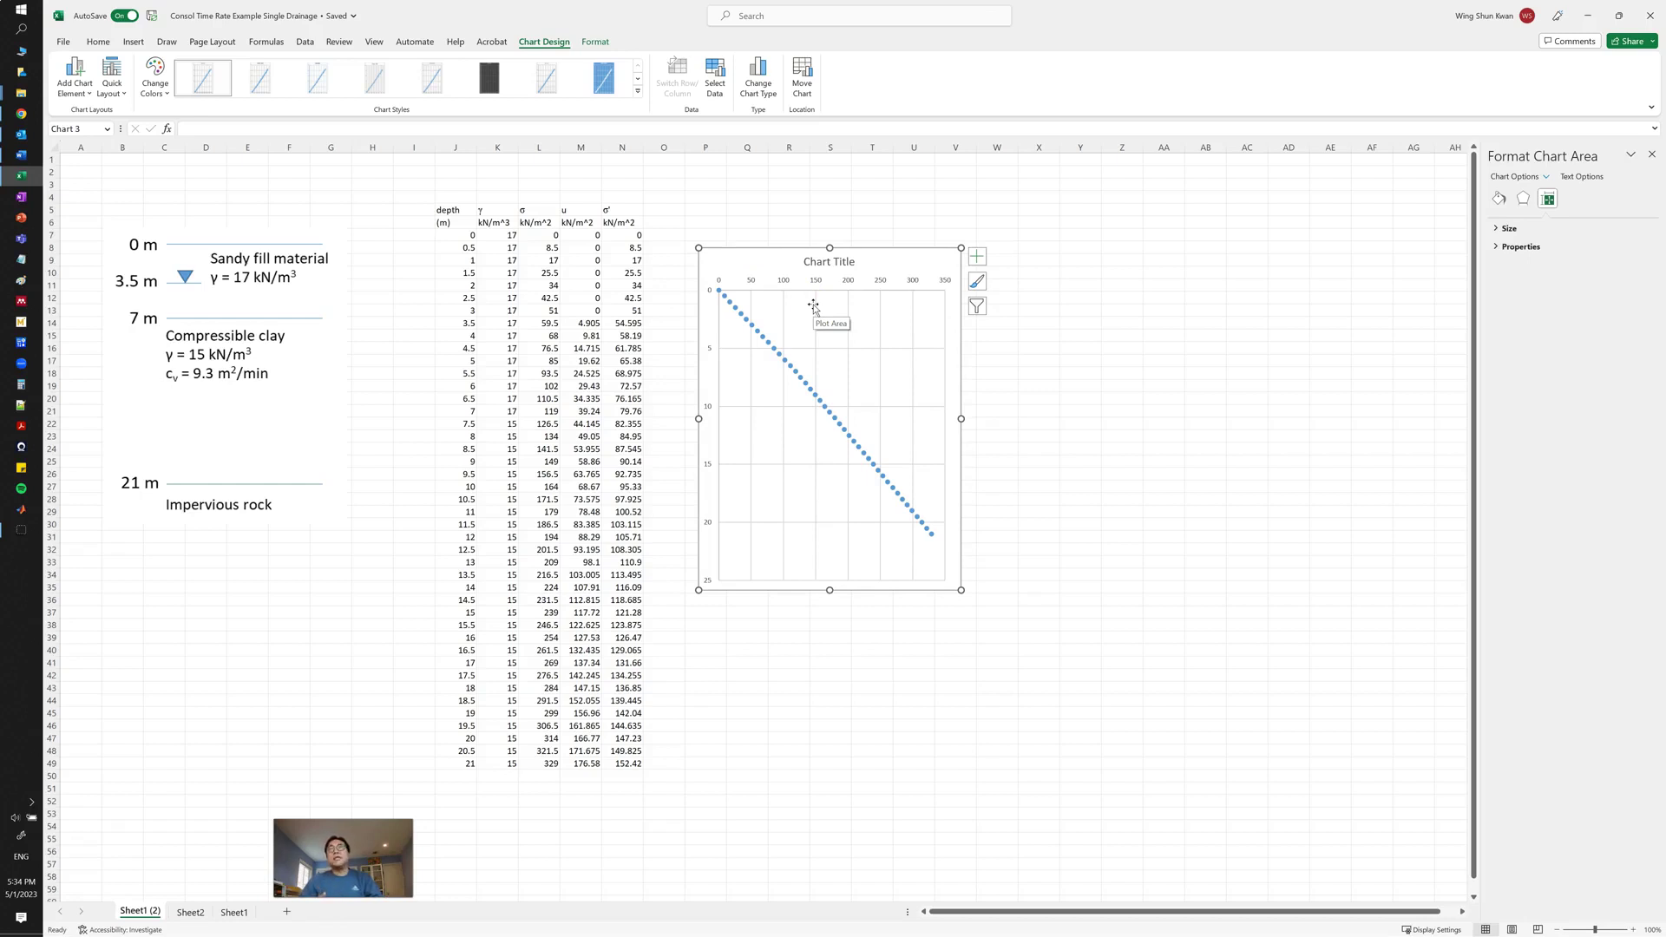
# - Remove the chart title and turn on the axis titles and the legend
pyautogui.click(823, 264)
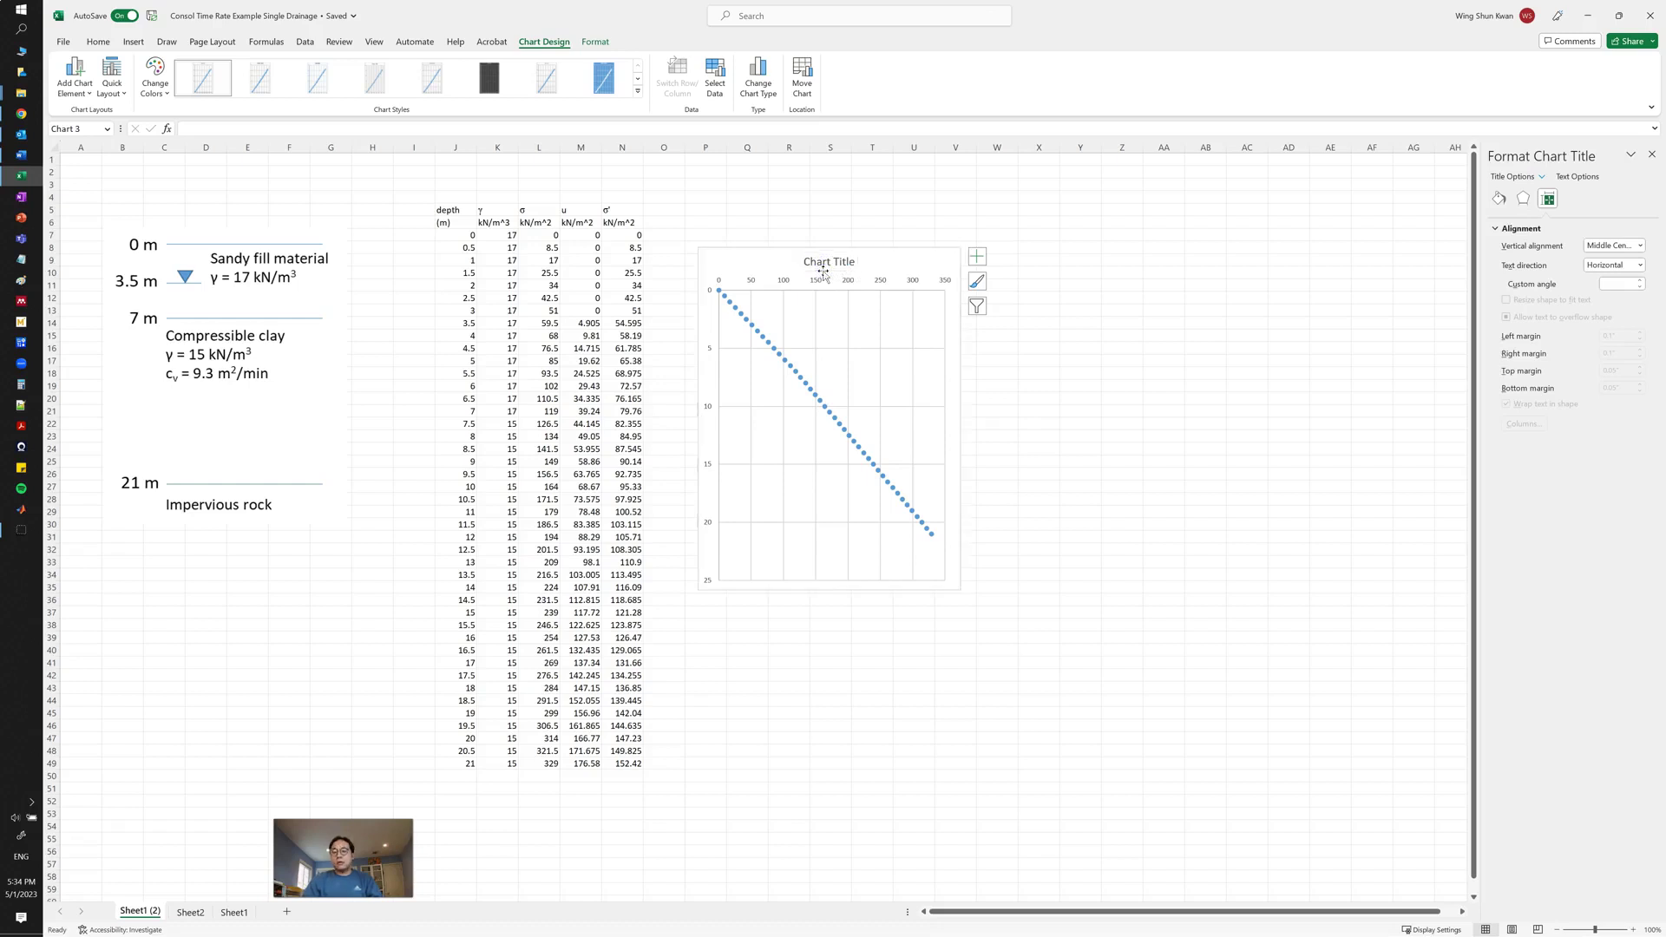
pyautogui.press('Delete')
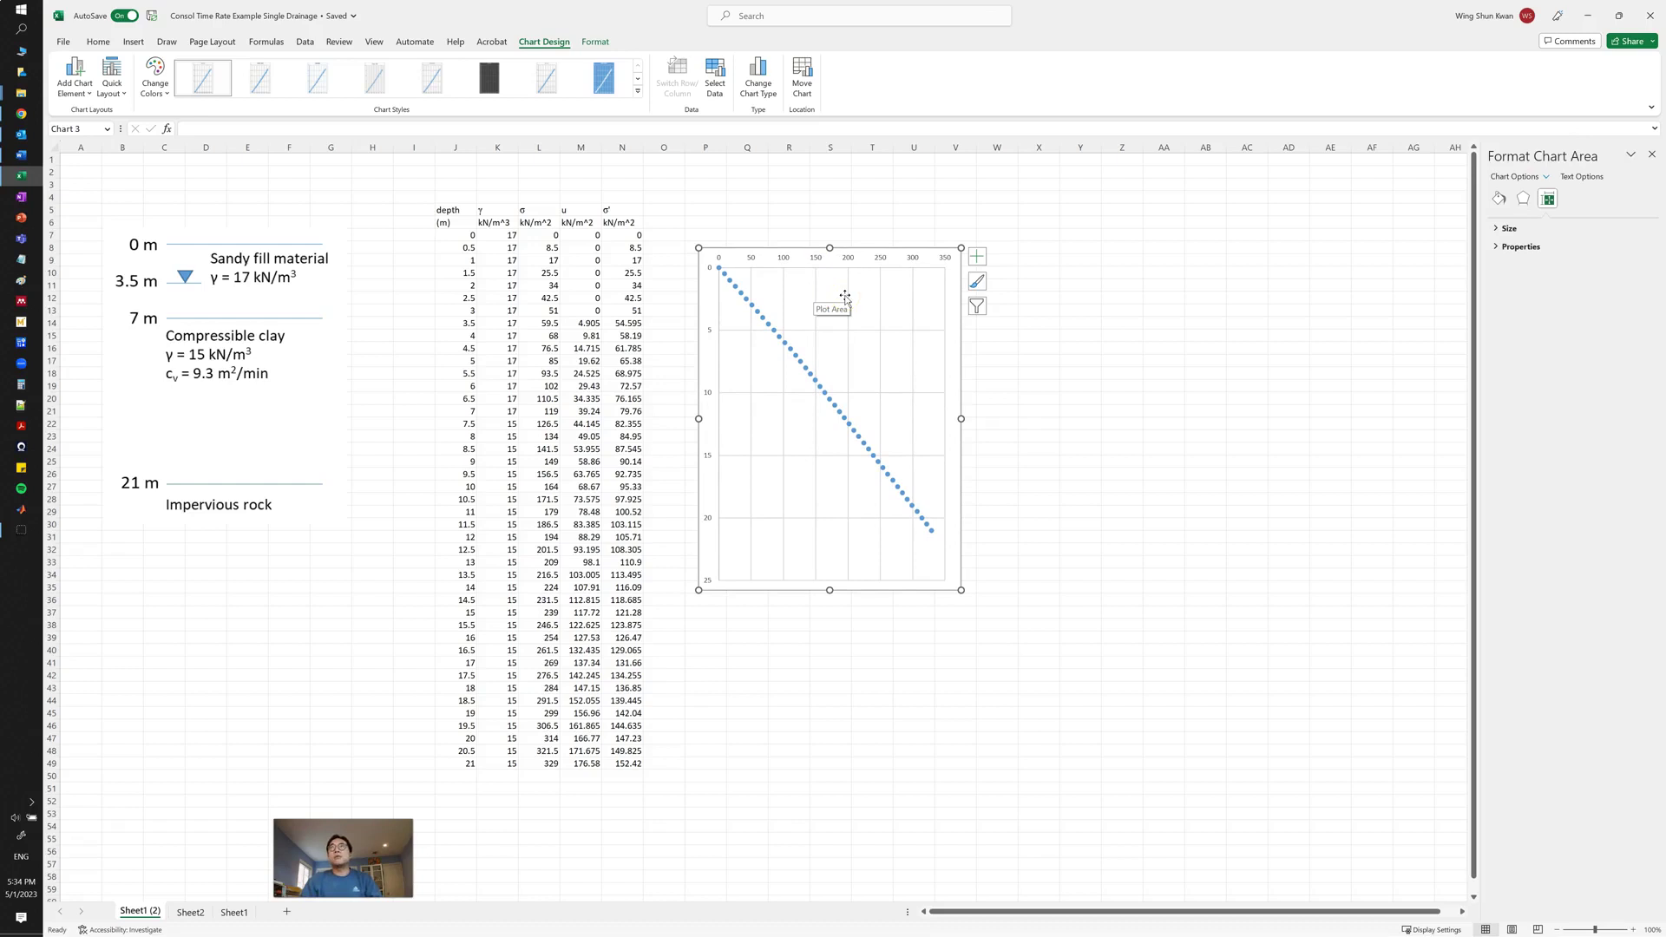
pyautogui.click(978, 280)
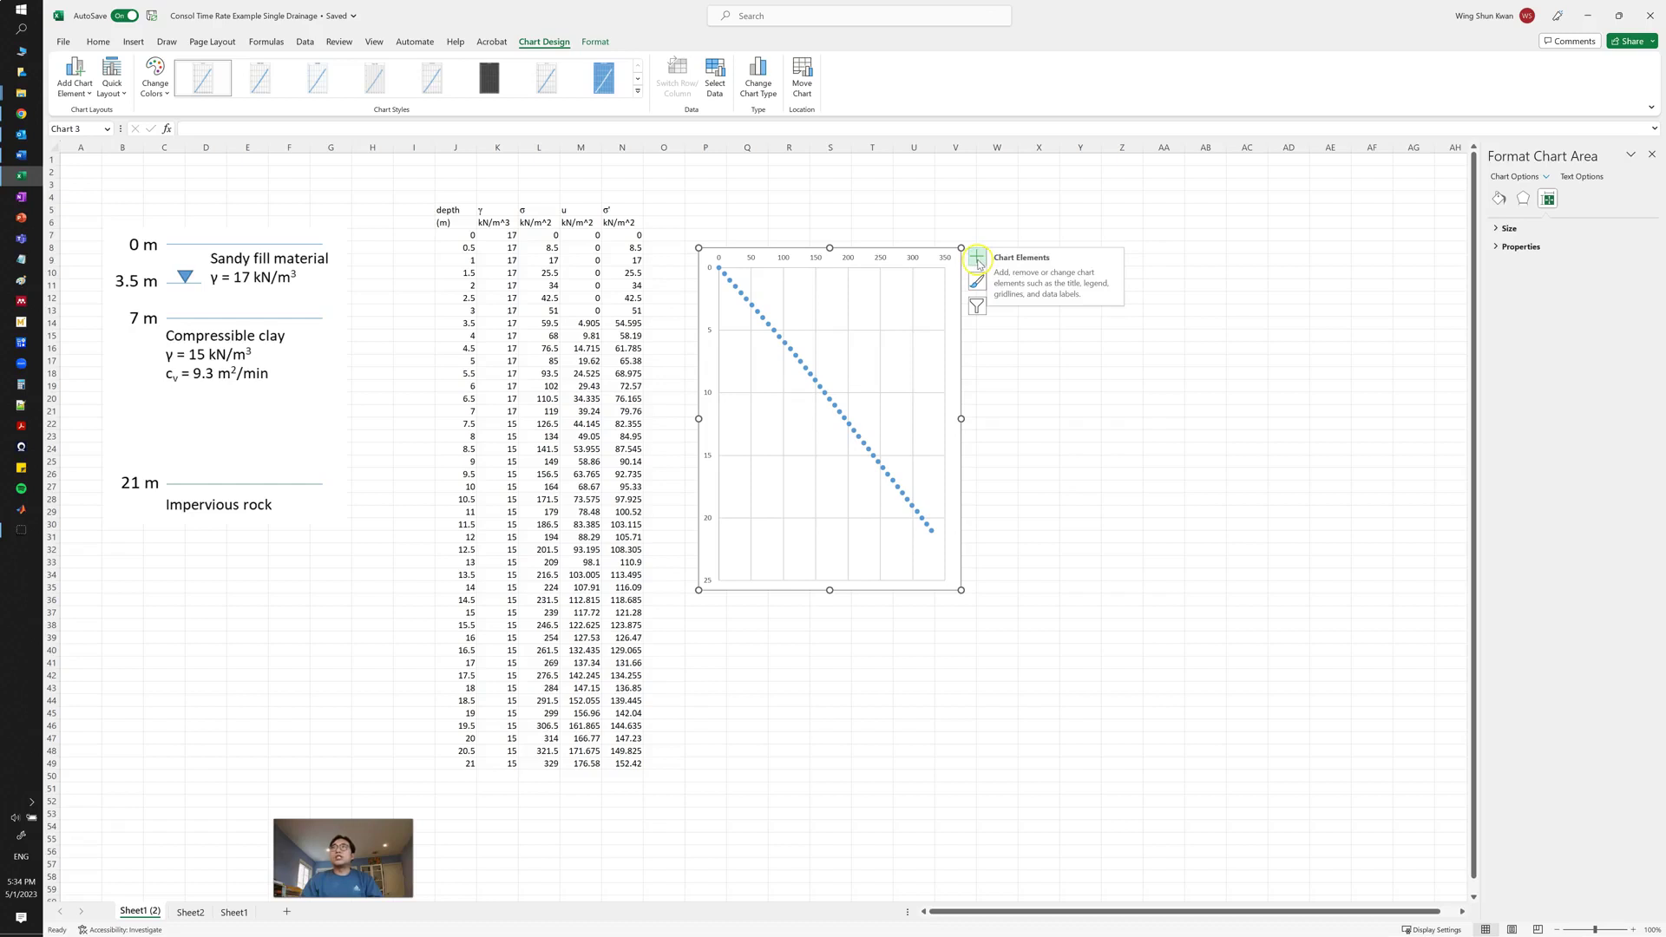
pyautogui.click(979, 260)
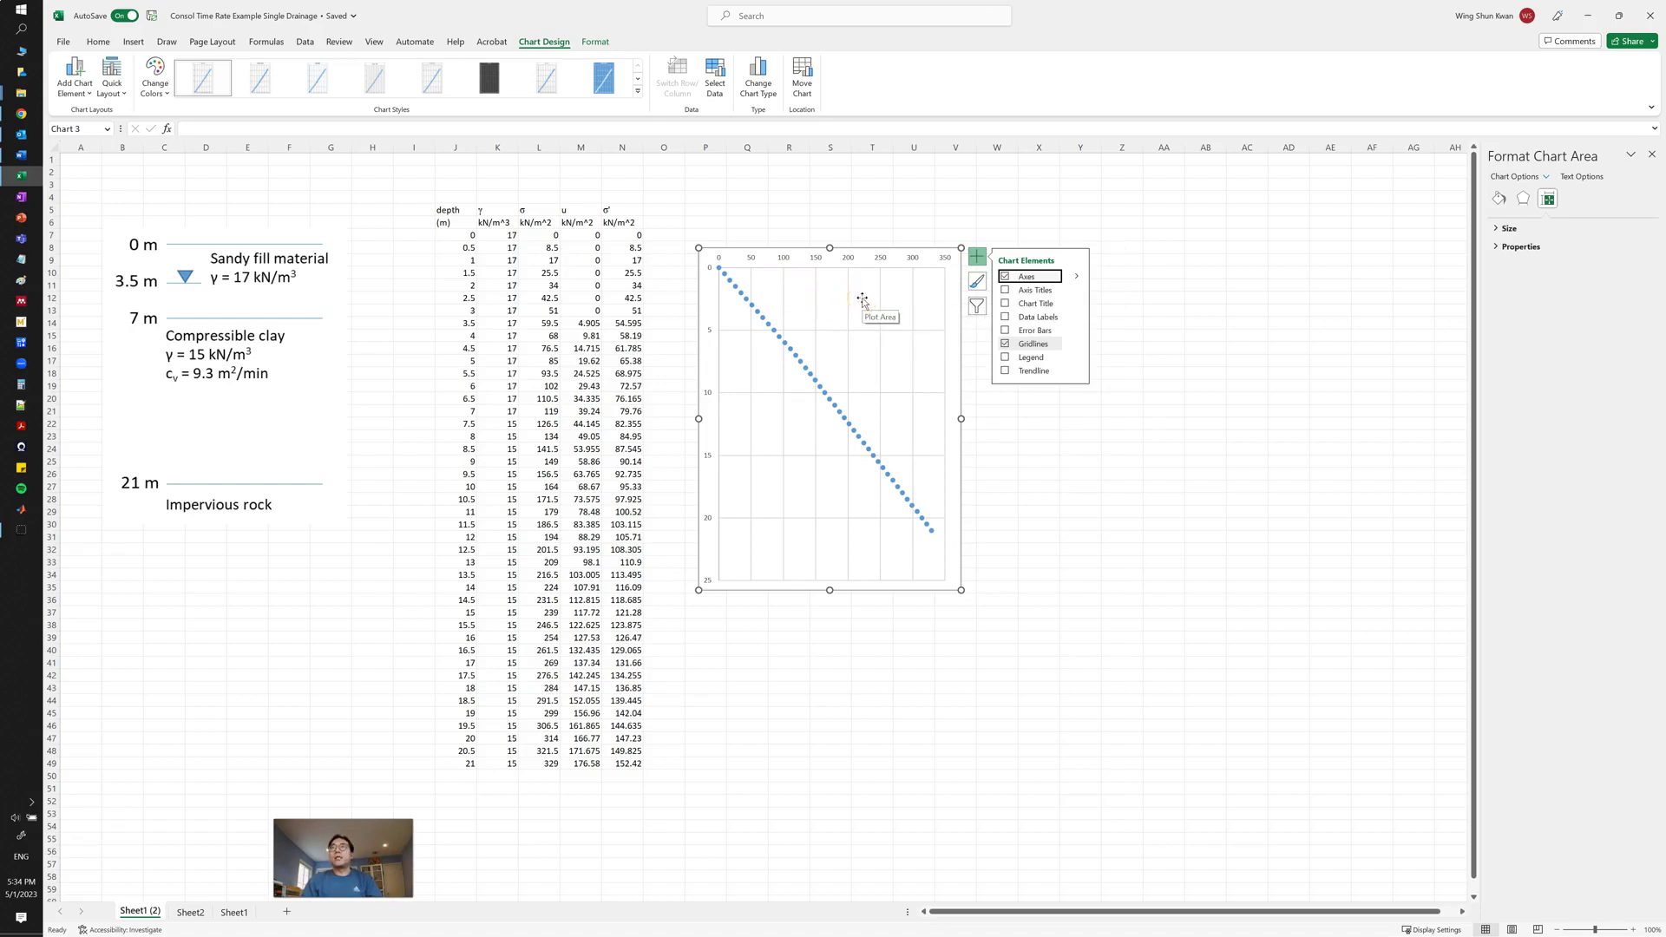
pyautogui.click(1005, 291)
pyautogui.click(1024, 335)
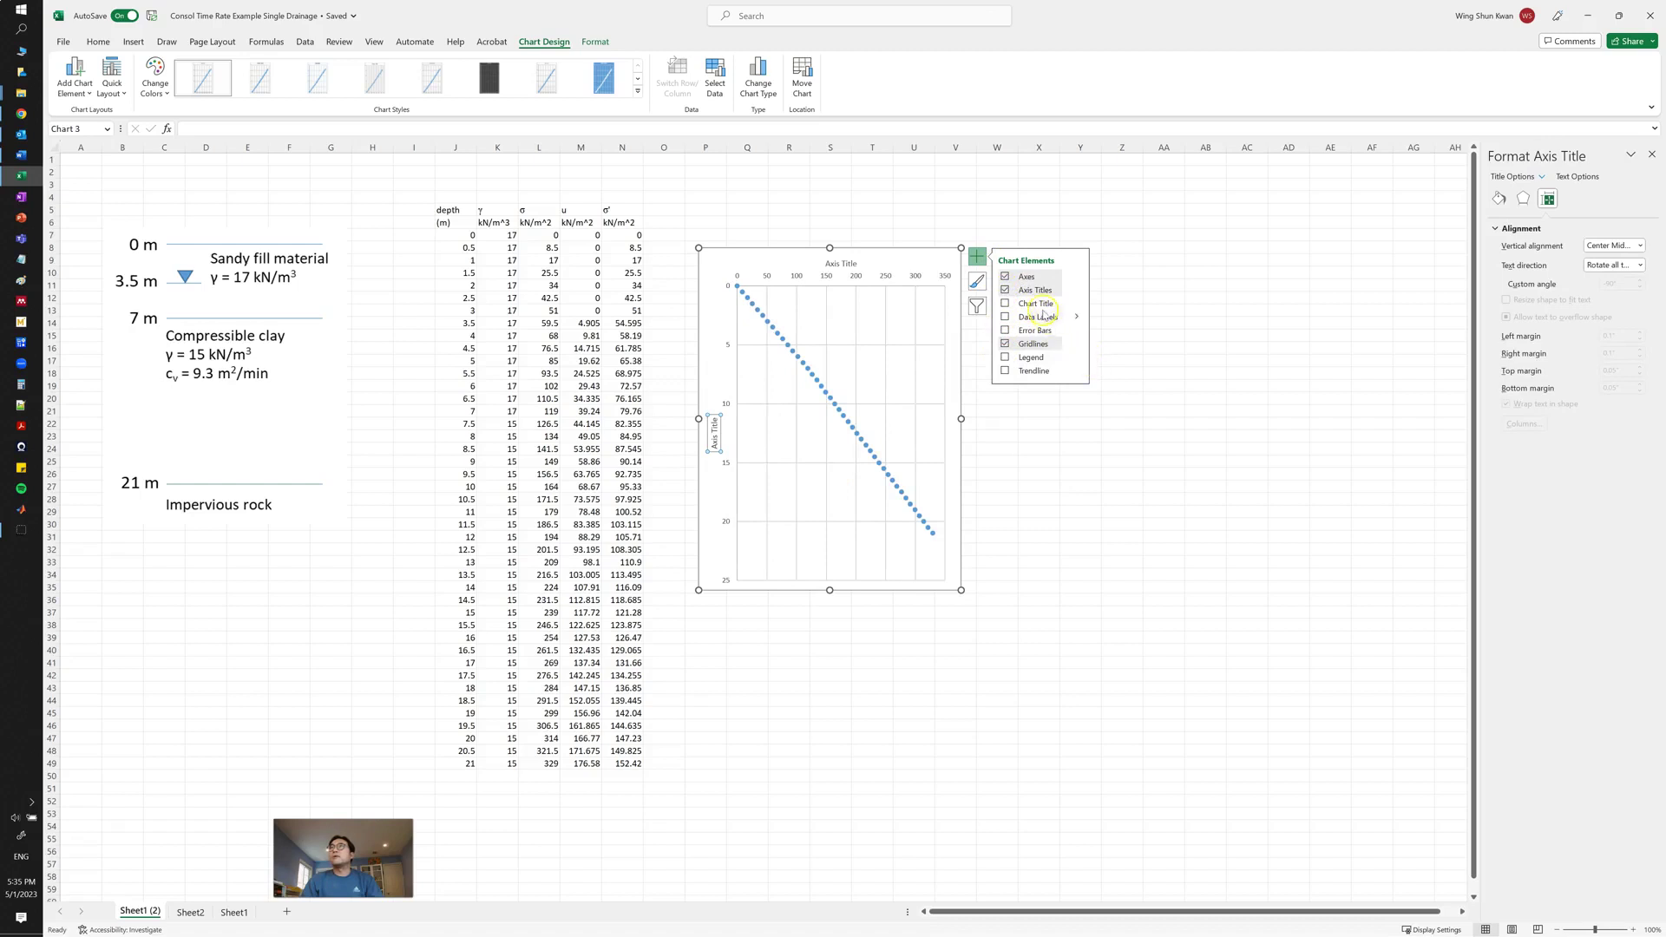
pyautogui.click(1005, 357)
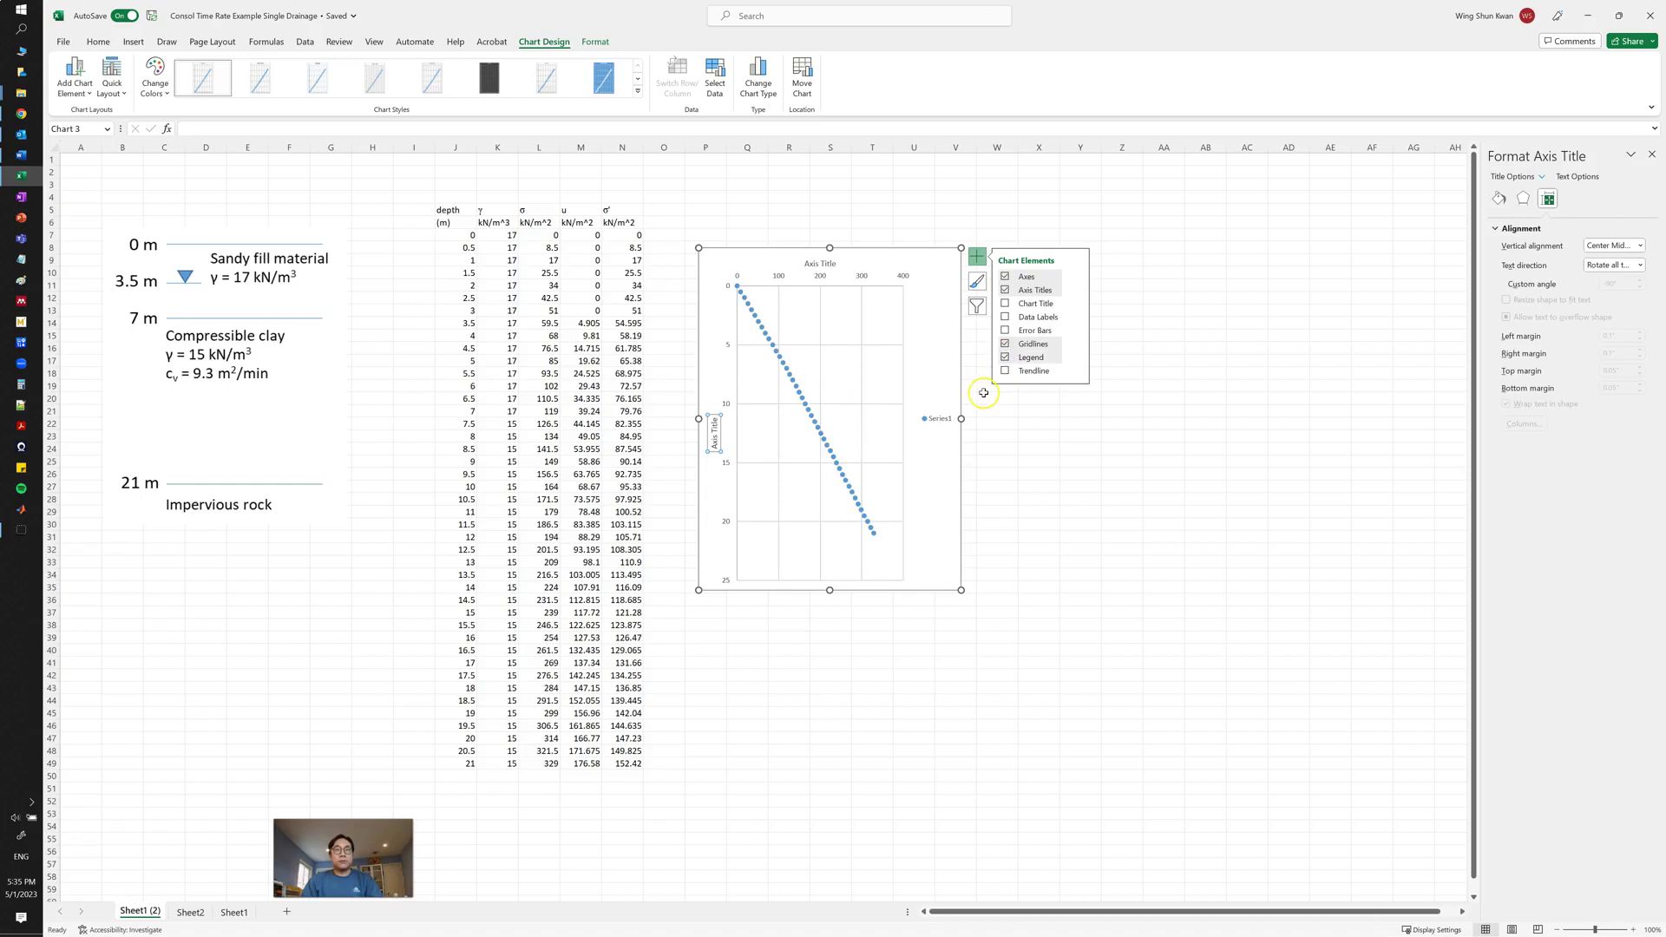
# - Change the chart's horizontal axis title to (kPa)
pyautogui.click(940, 355)
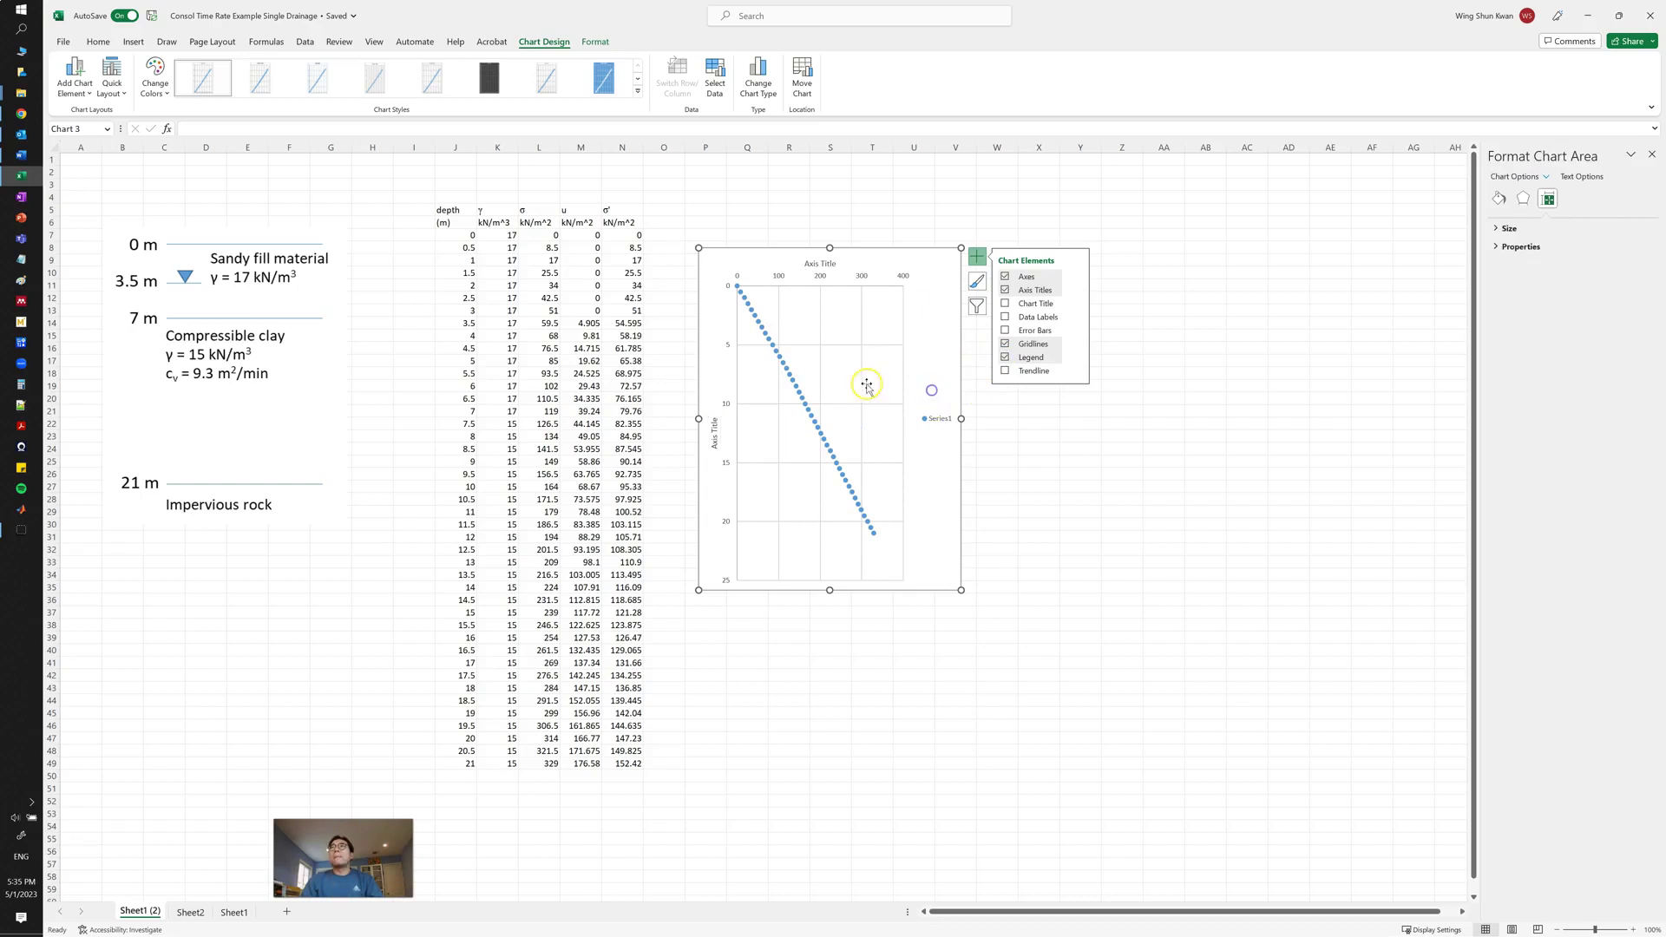
pyautogui.click(815, 262)
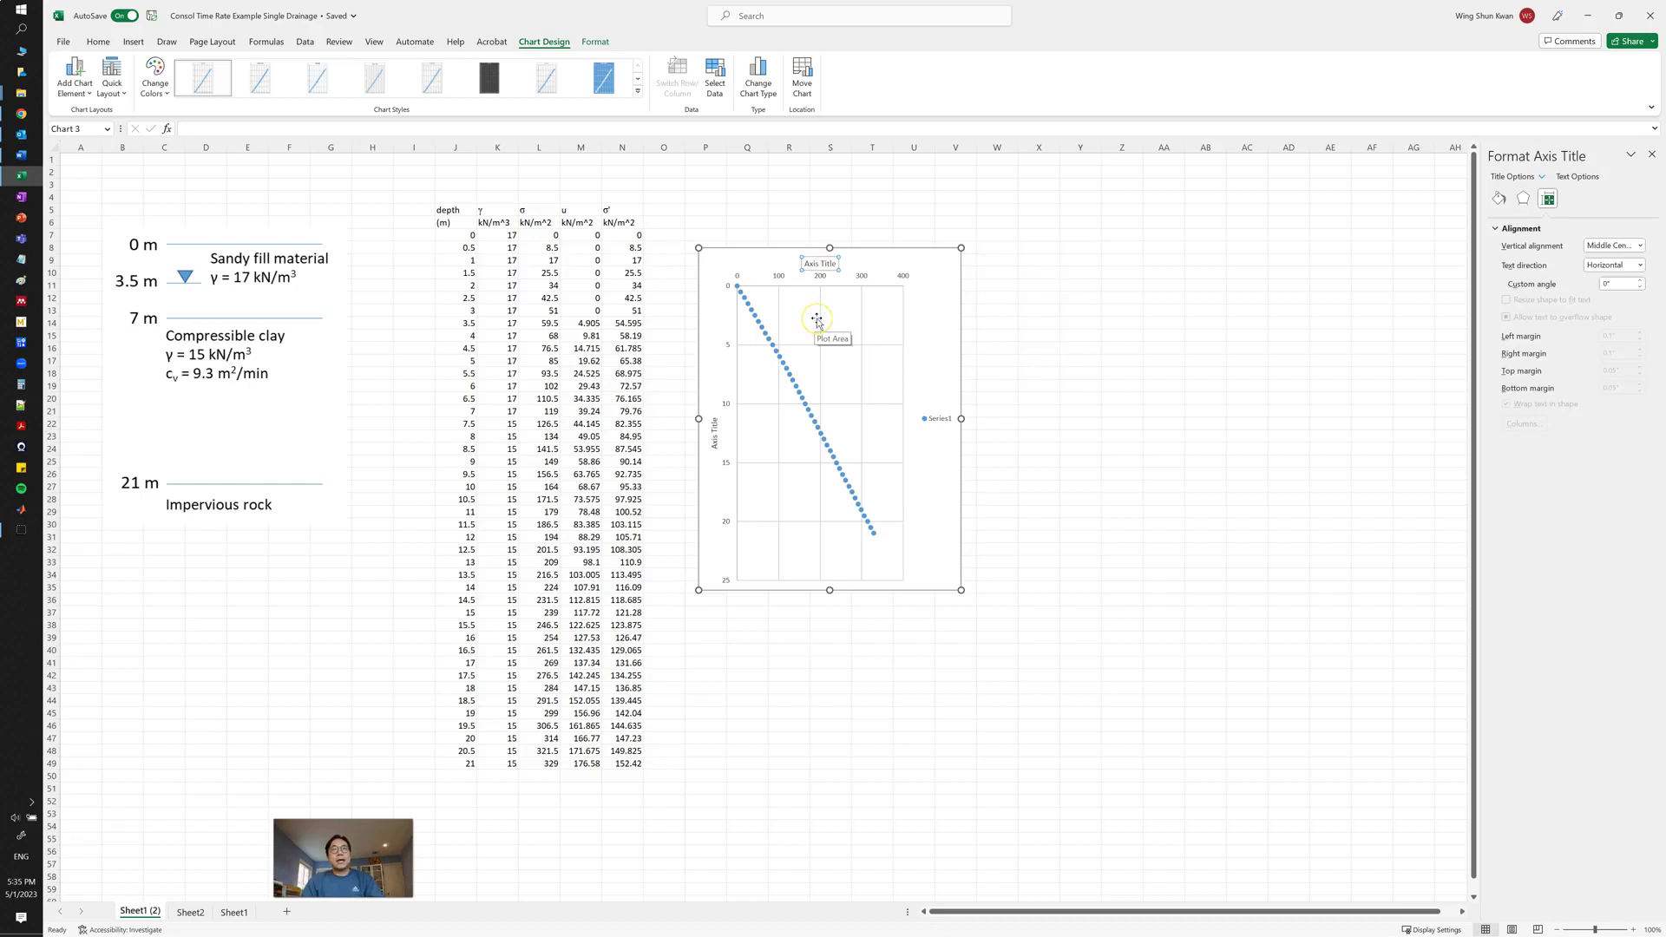
pyautogui.hotkey('ctrl', 'a')
pyautogui.press('BackSpace')
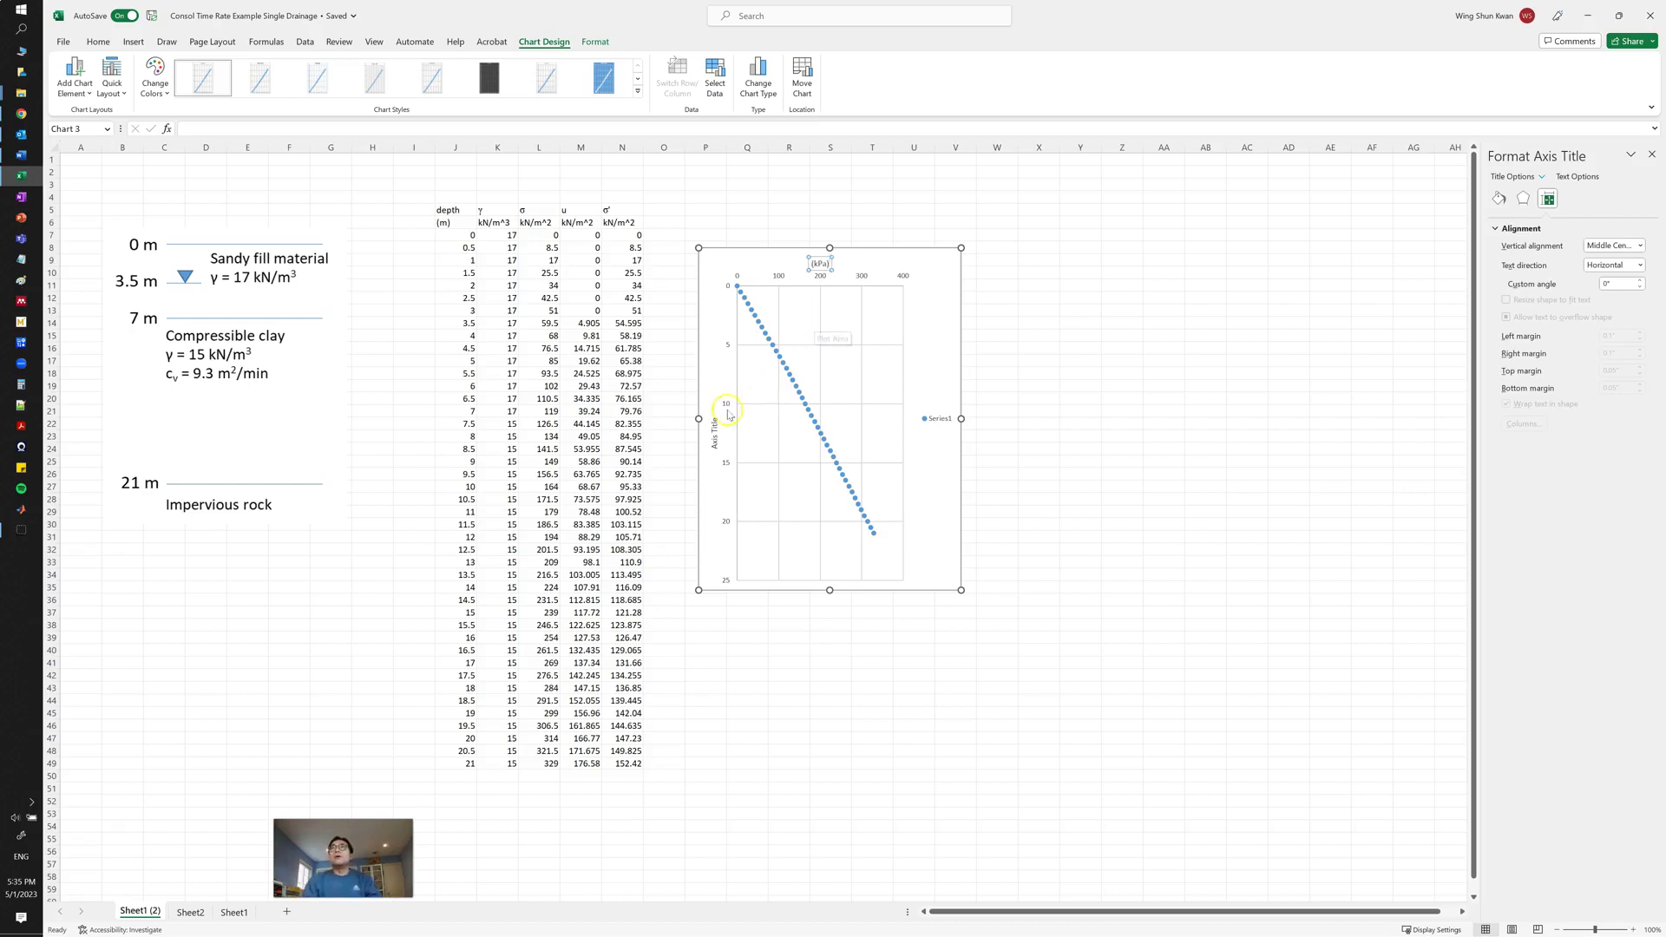
# - Change the chart's vertical axis title to depth (m)
pyautogui.click(713, 431)
pyautogui.moveTo(713, 430); pyautogui.dragTo(714, 448)
pyautogui.write('Depth')
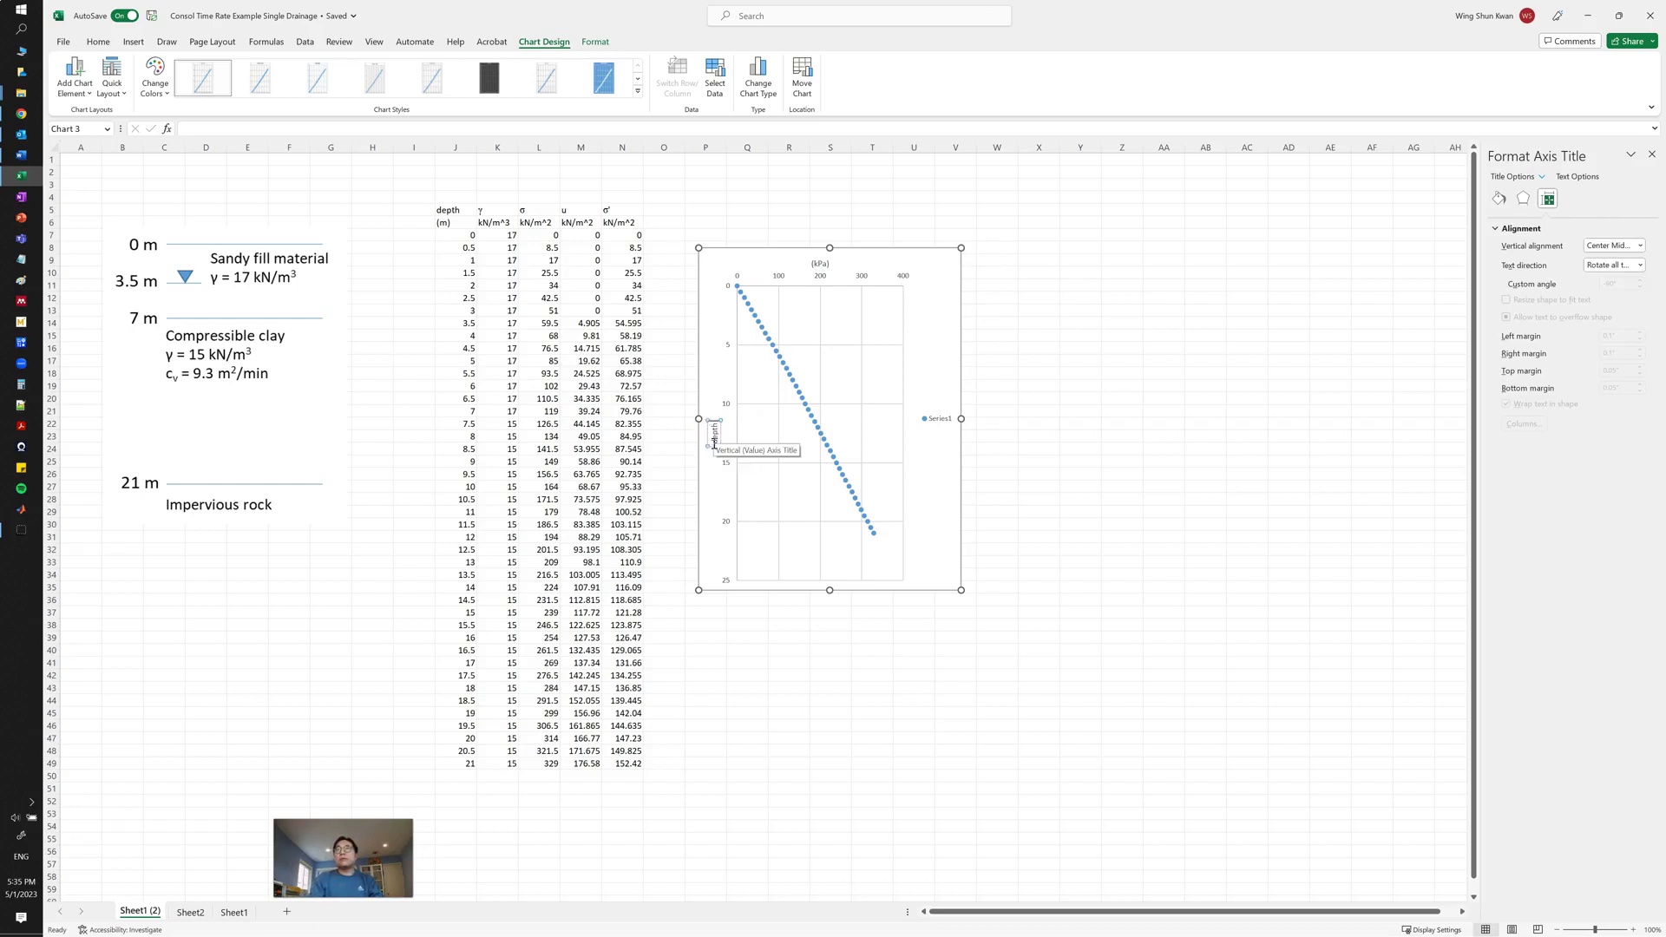
pyautogui.write(' (m')
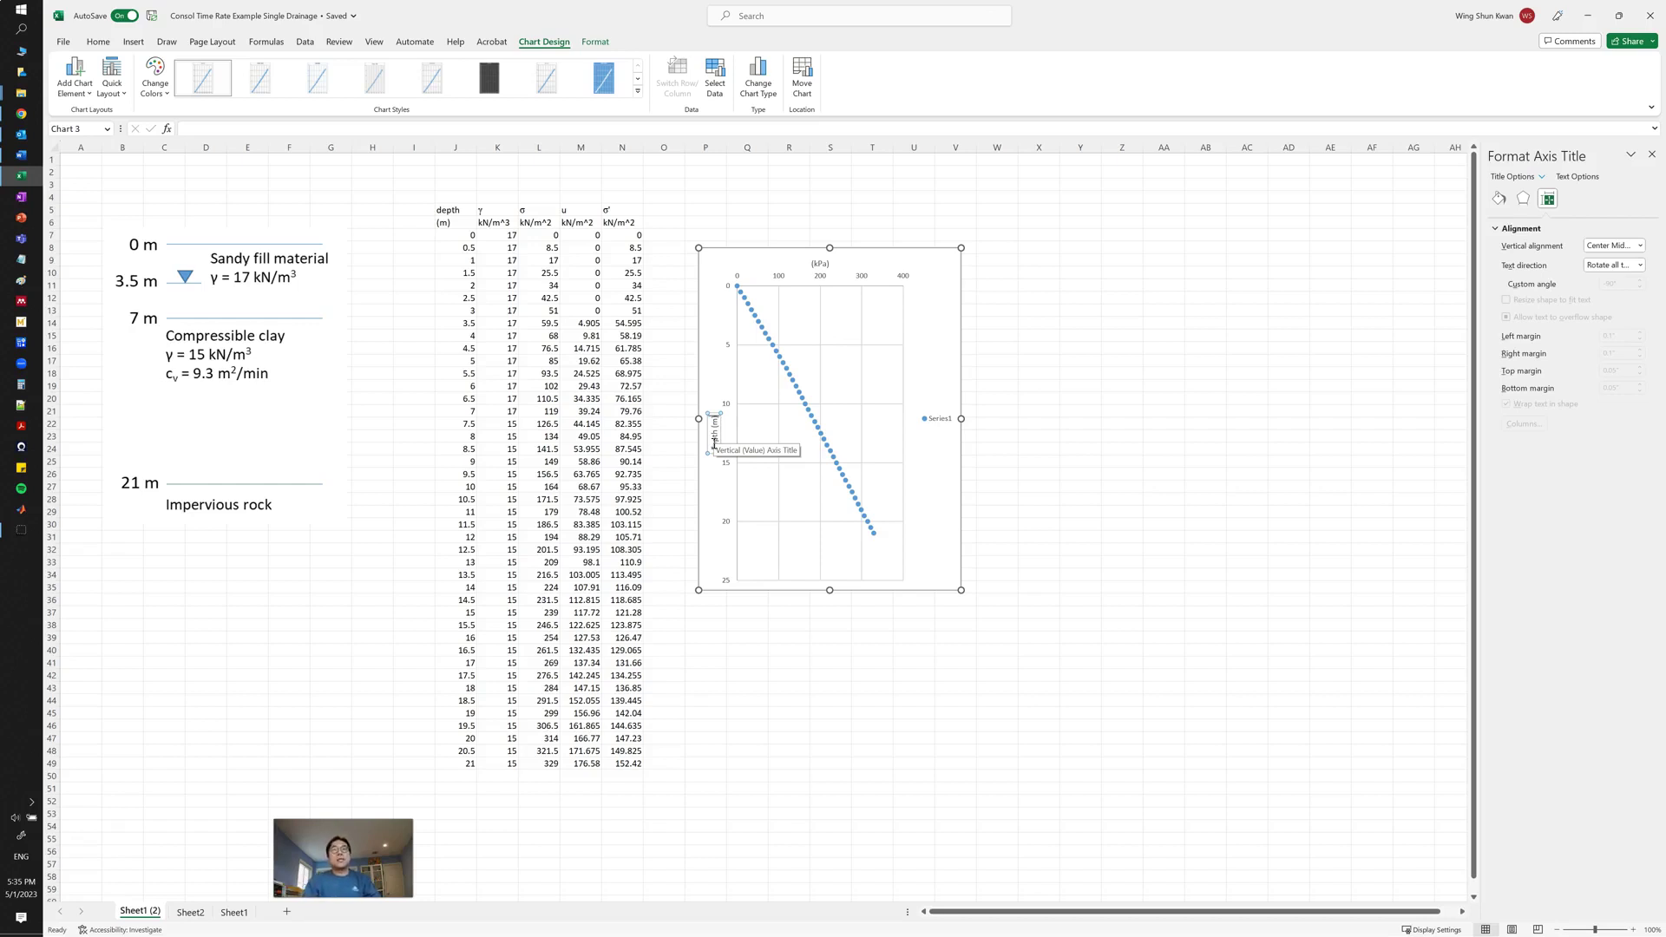
pyautogui.click(765, 393)
pyautogui.click(936, 439)
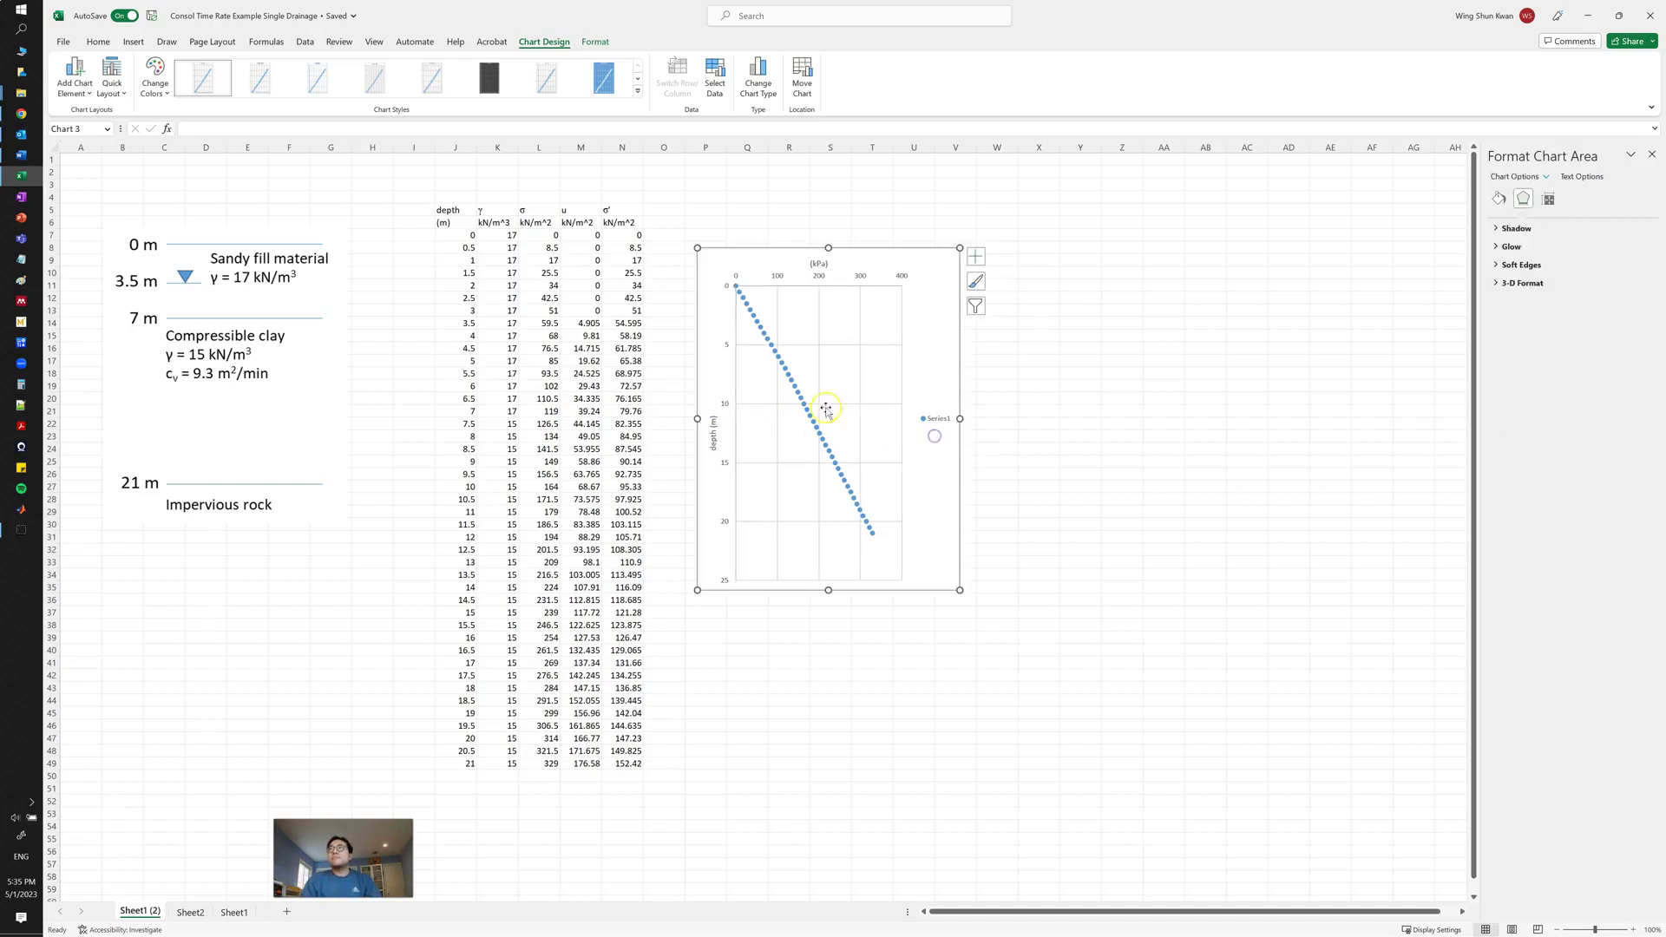
# - Name the plotted total stress series σ in its series formula, inserting the Greek small letter sigma as a symbol
pyautogui.click(790, 379)
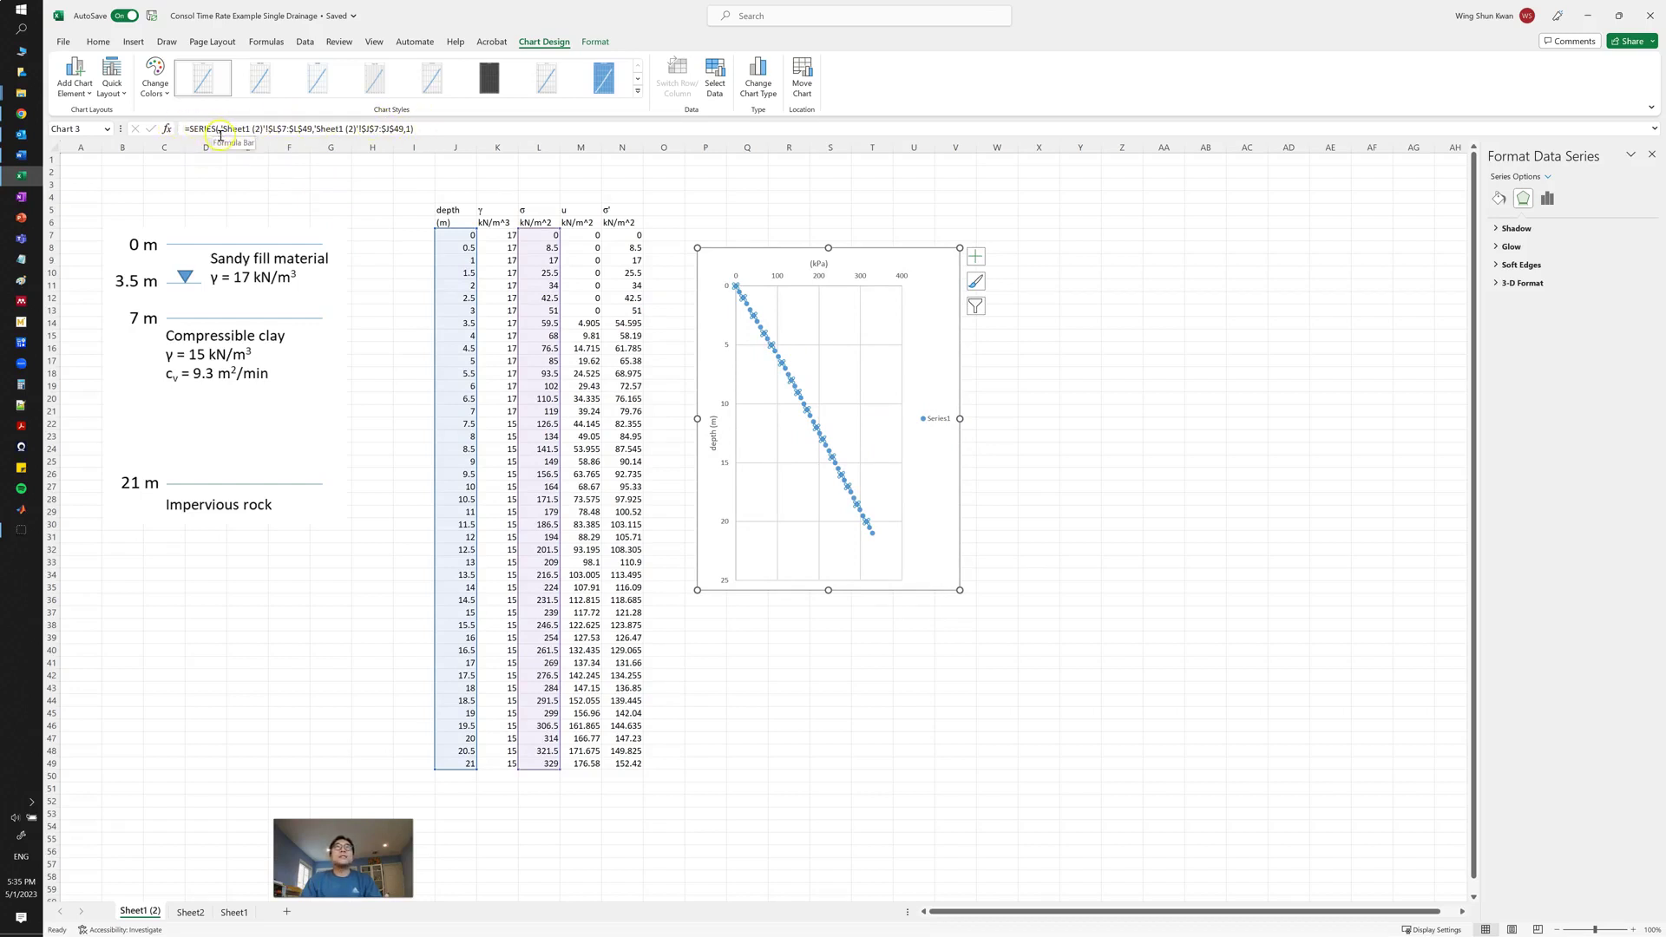
pyautogui.click(218, 128)
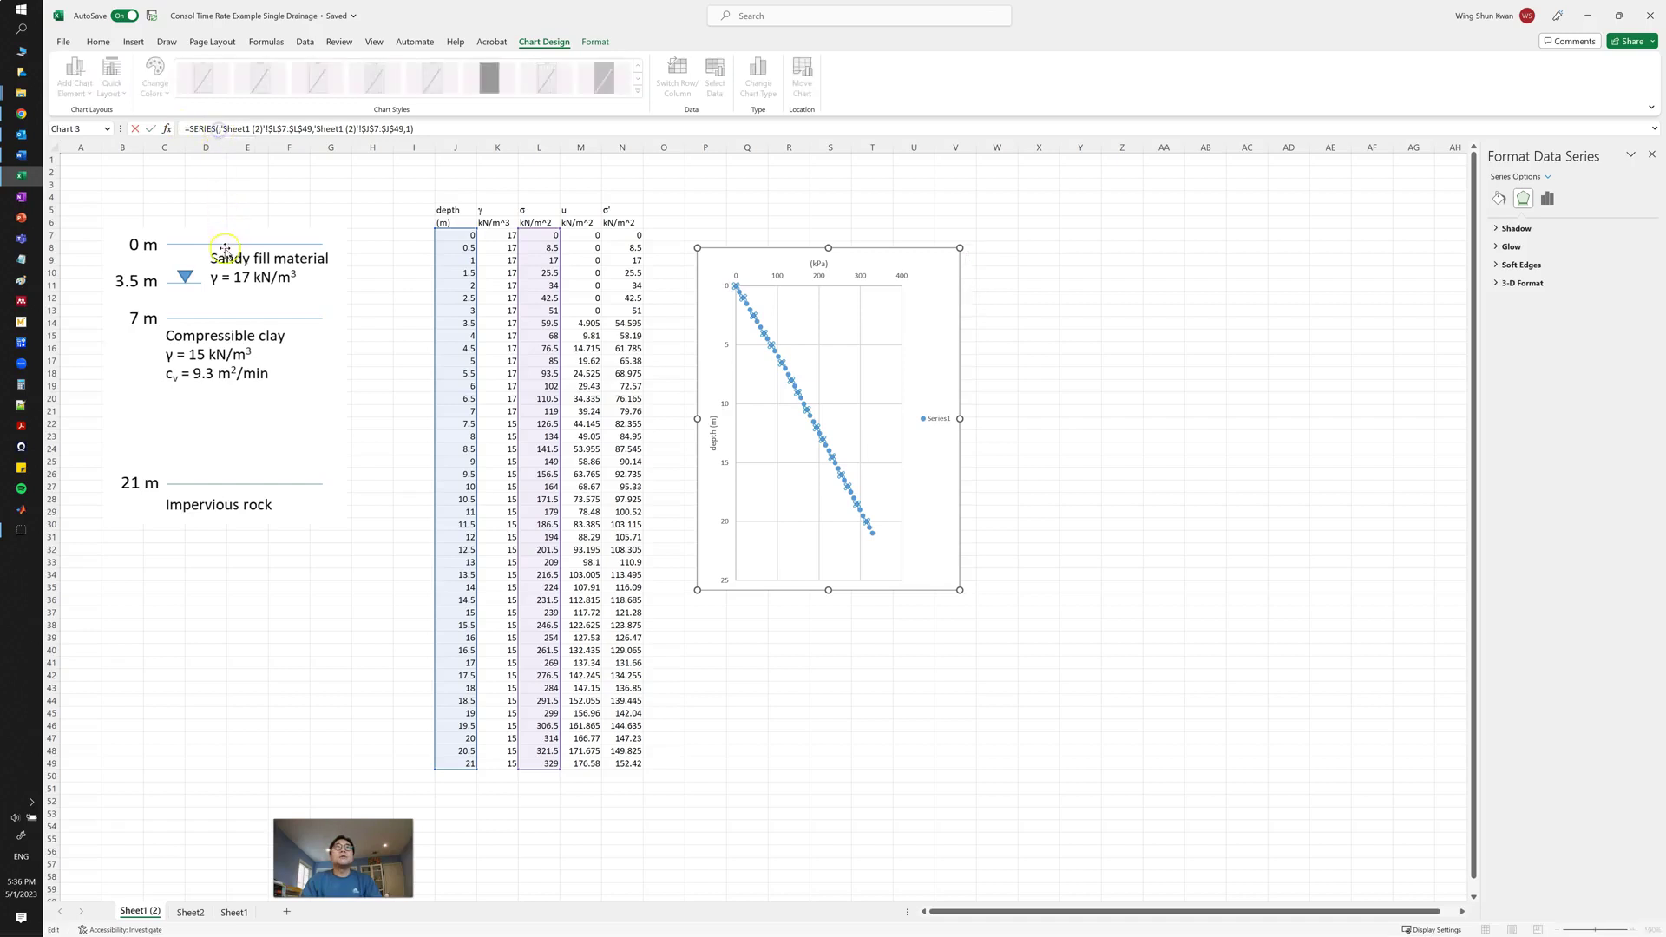
pyautogui.write('"')
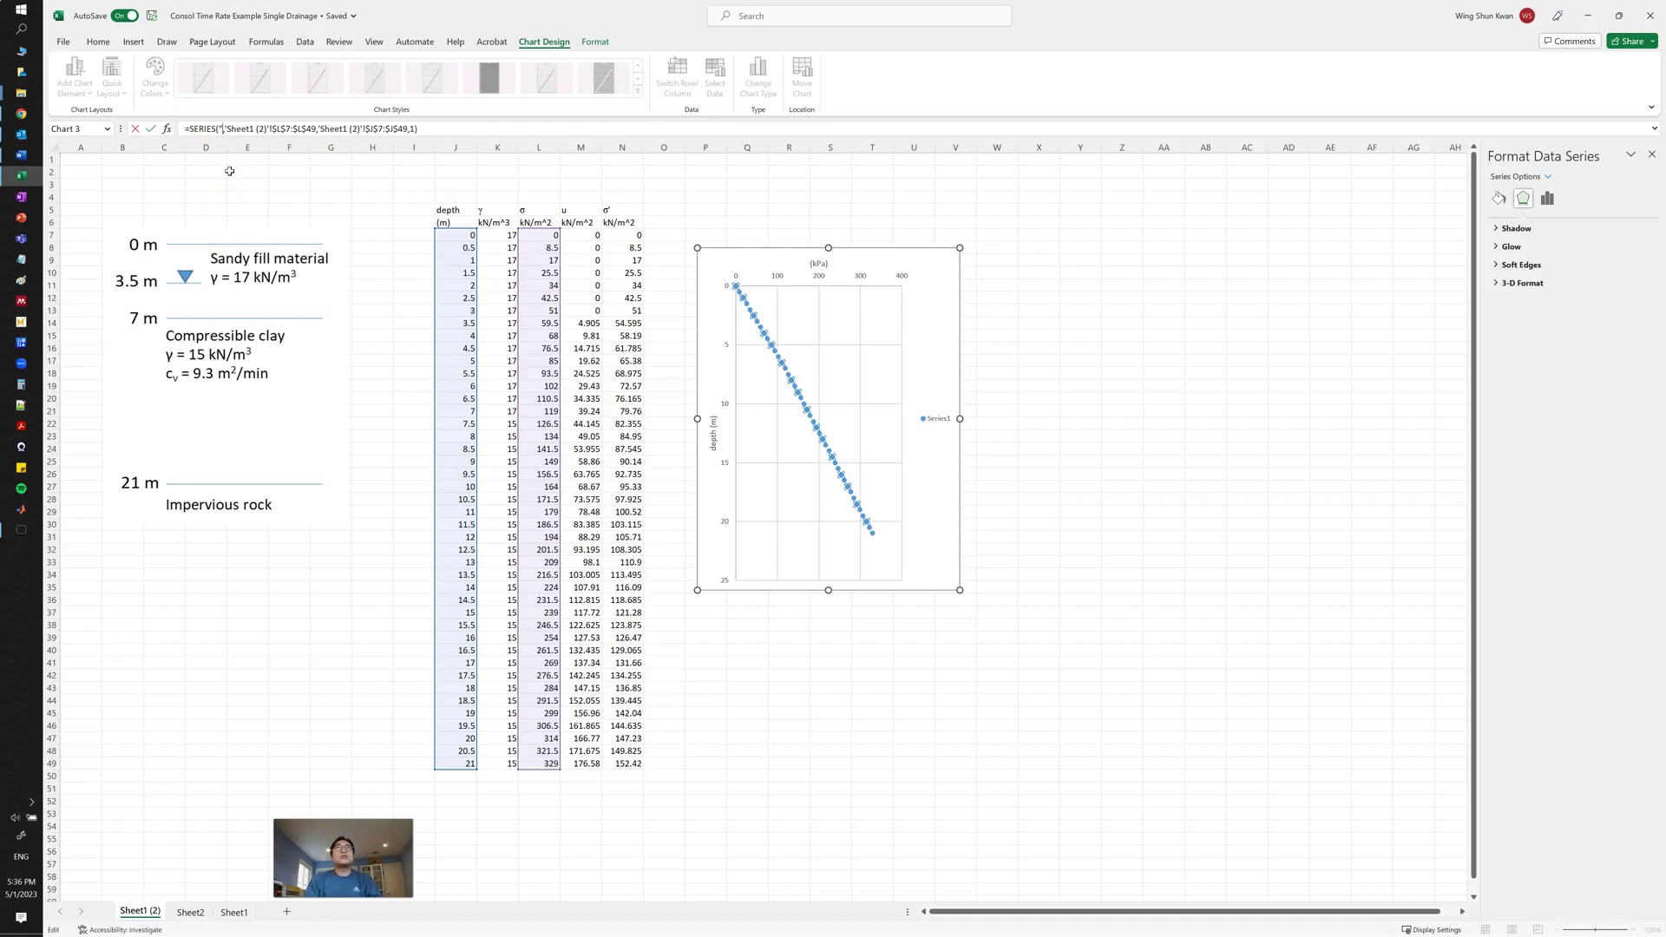
pyautogui.click(134, 41)
pyautogui.click(1304, 74)
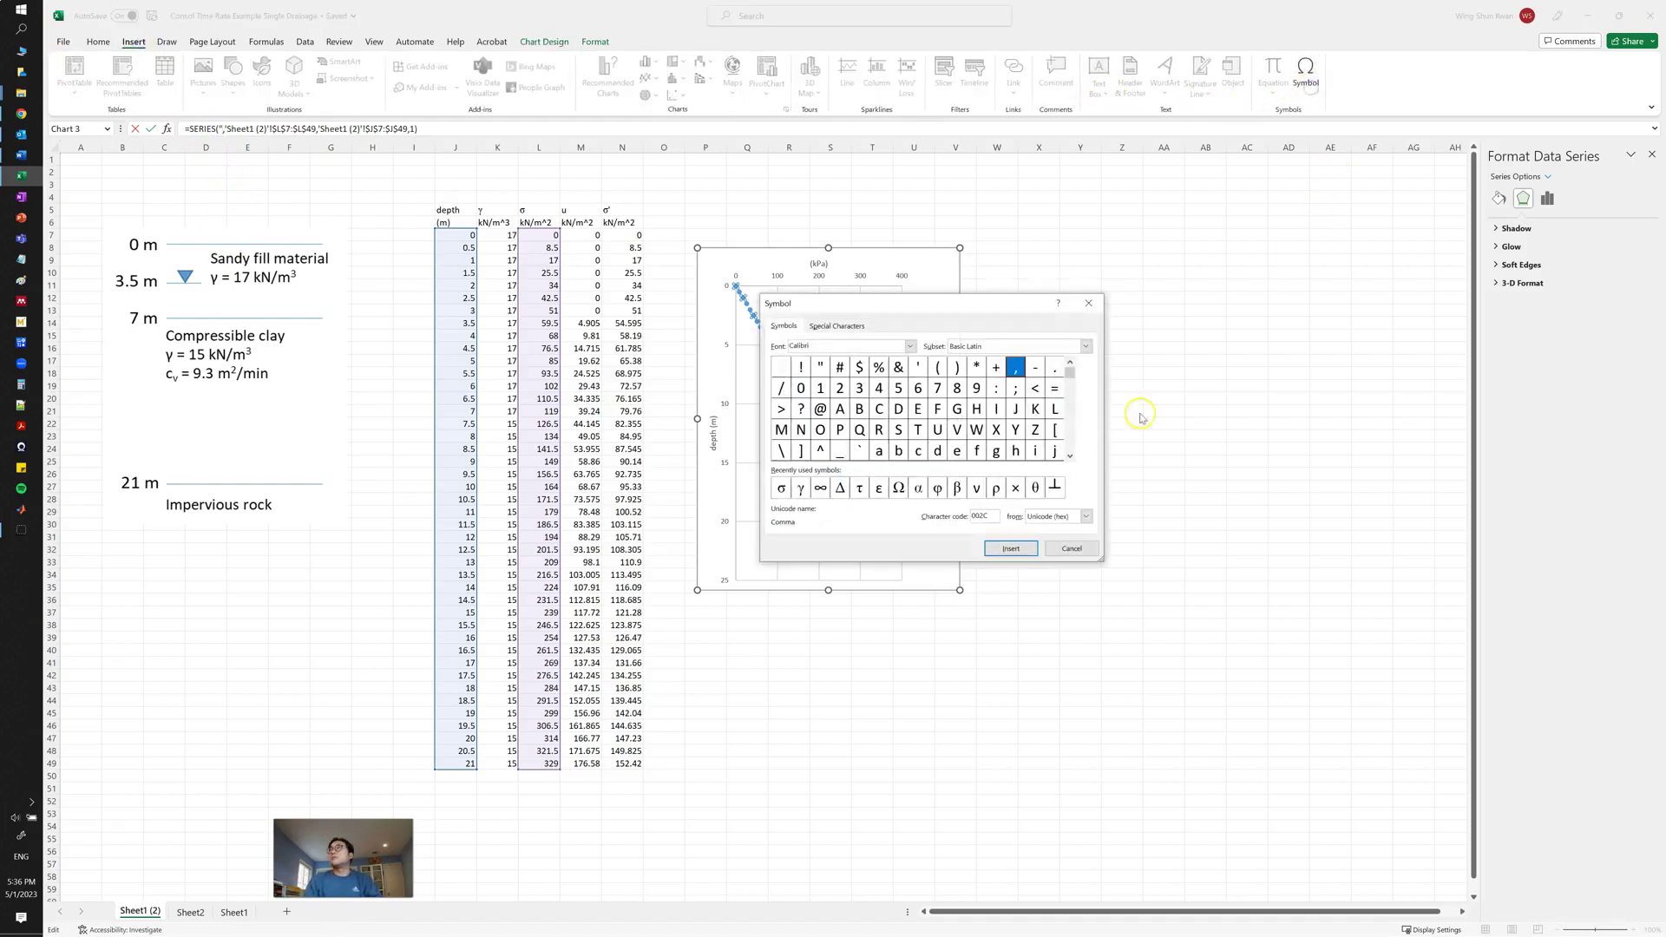
pyautogui.click(781, 489)
pyautogui.click(1010, 548)
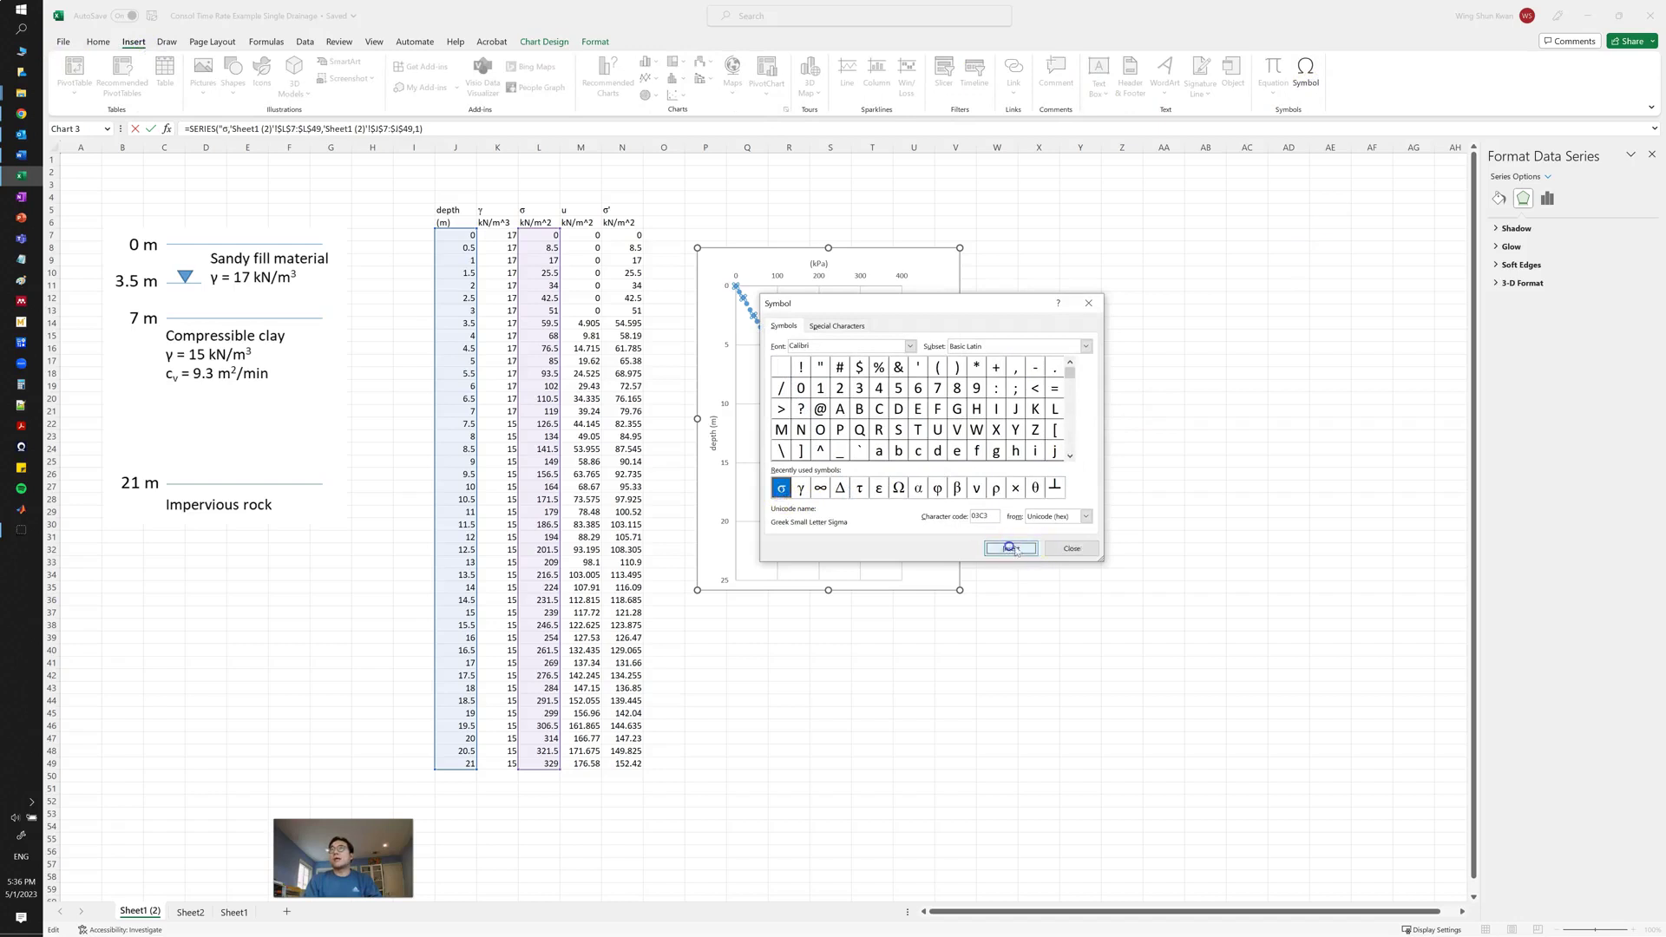
pyautogui.click(1072, 549)
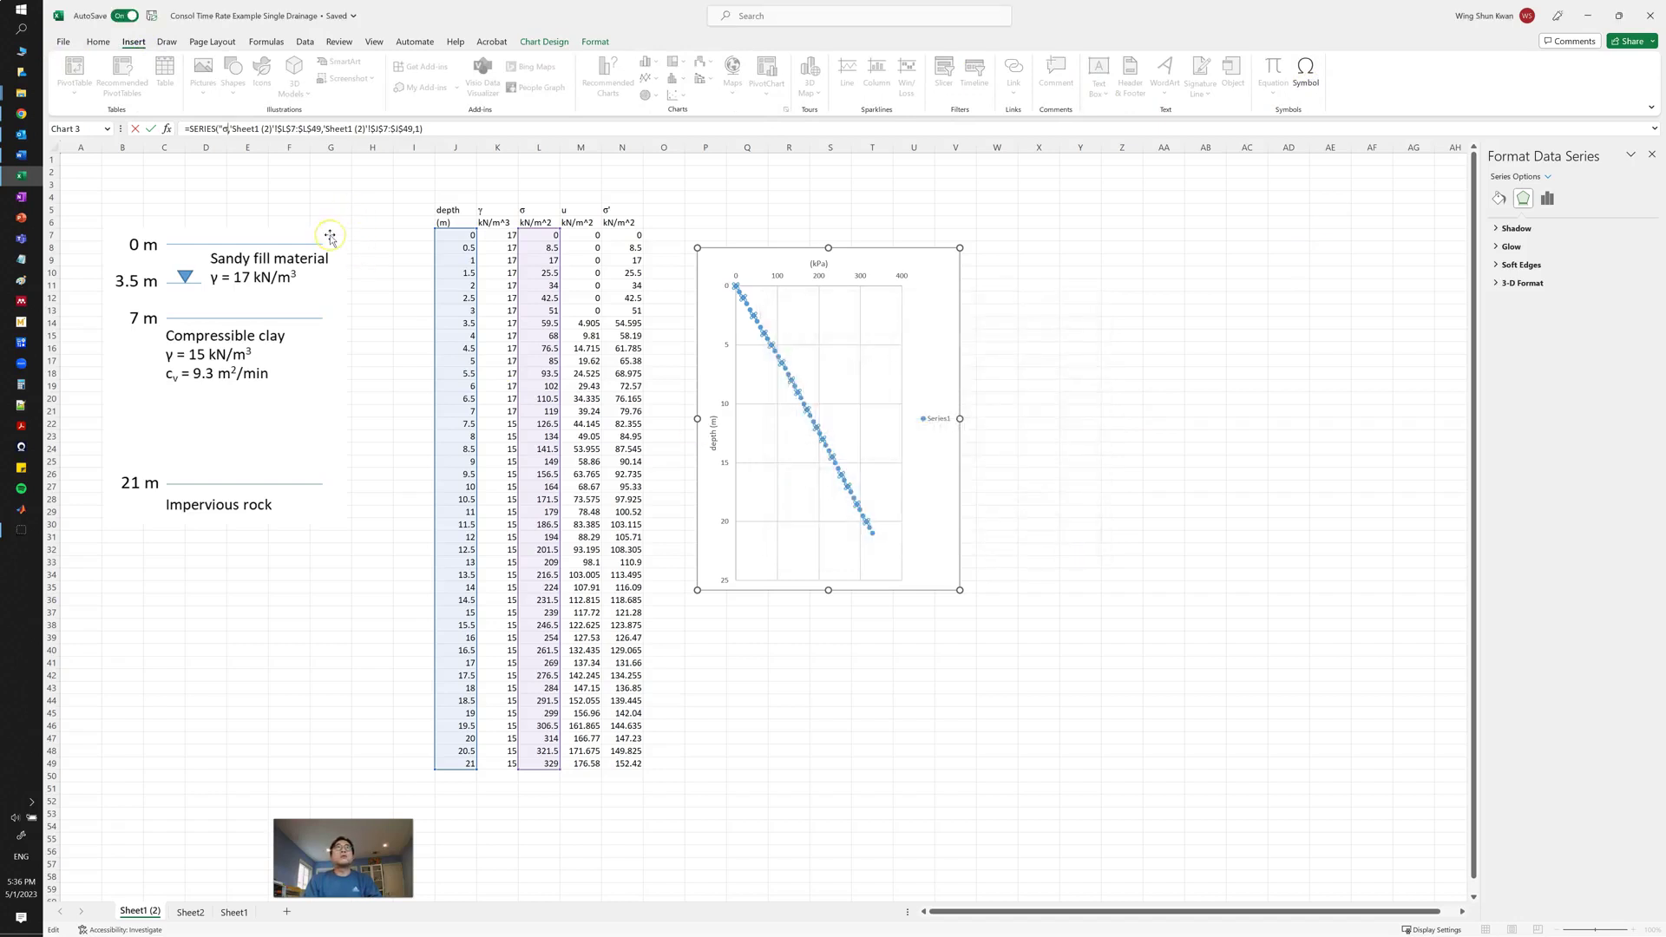
pyautogui.write("'")
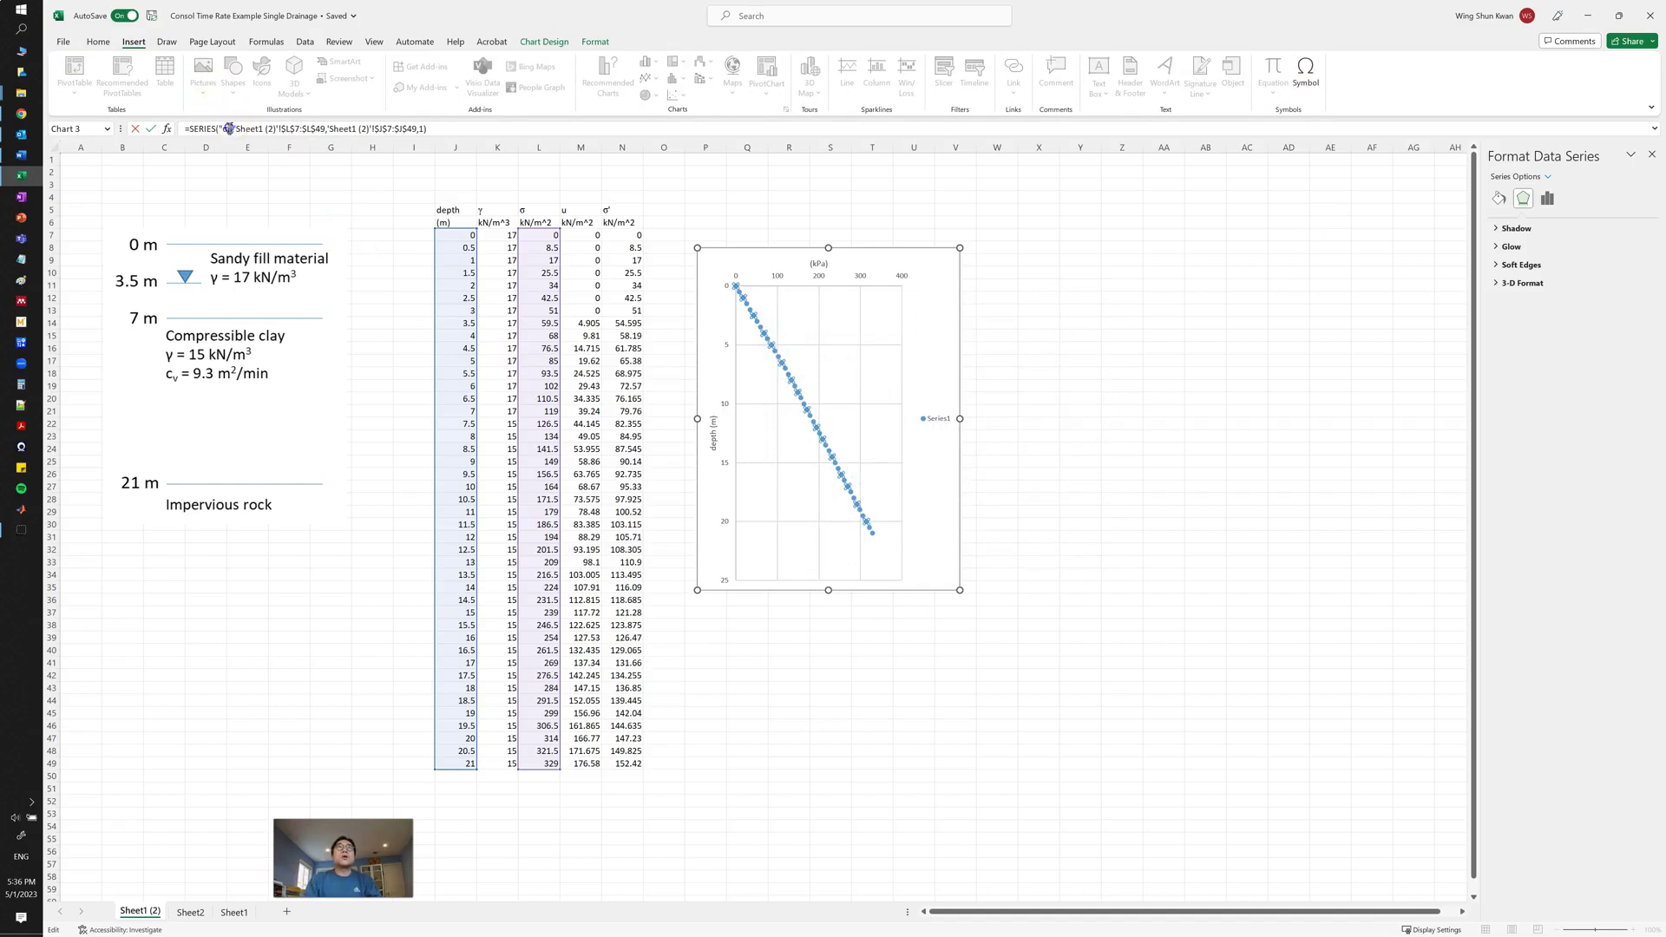
pyautogui.moveTo(224, 128); pyautogui.dragTo(445, 131)
pyautogui.press('Return')
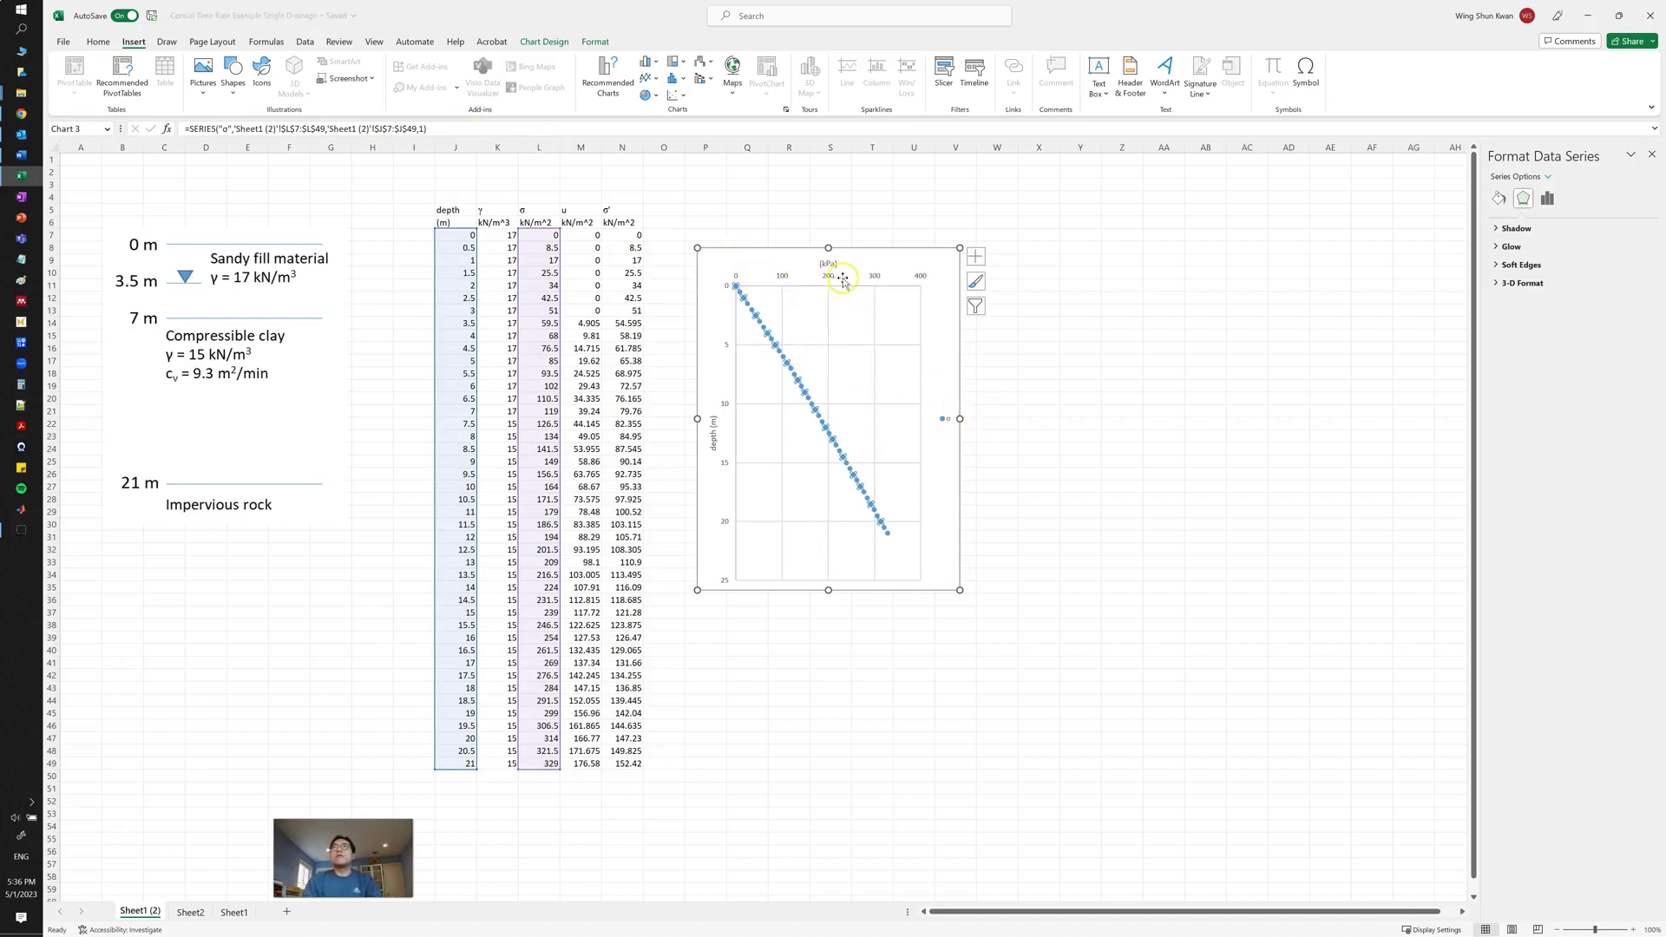
# - Enlarge the number labels of the chart's horizontal and vertical axes to font size 12
pyautogui.click(841, 278)
pyautogui.click(848, 272)
pyautogui.click(874, 278)
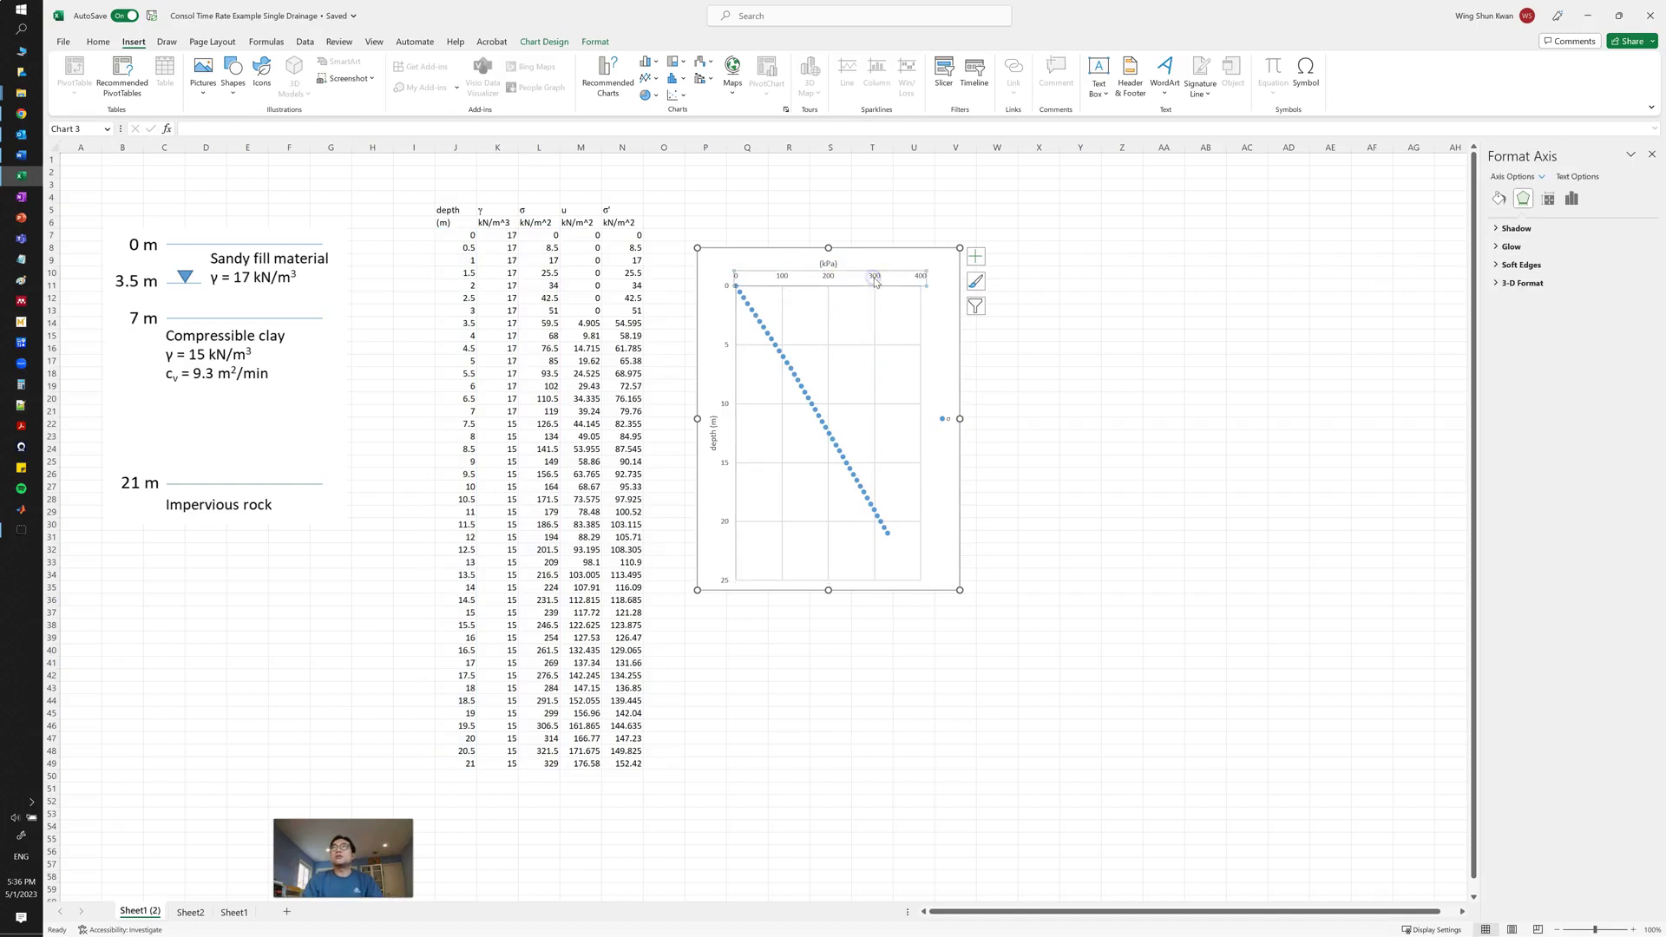
pyautogui.click(93, 42)
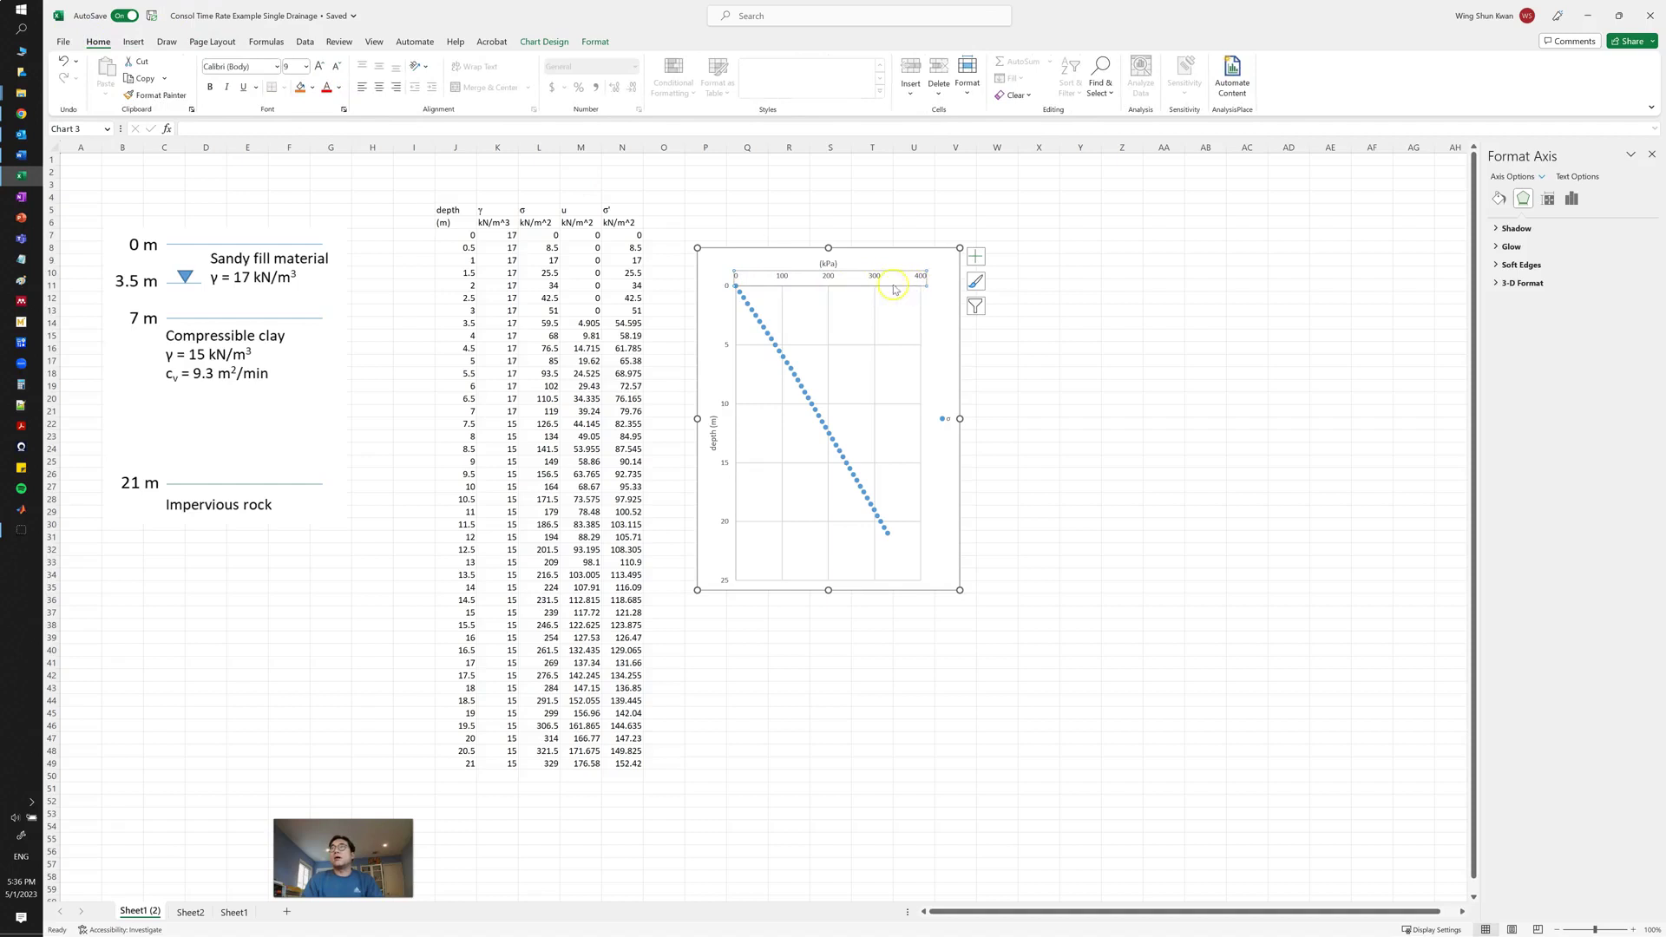
pyautogui.click(319, 67)
pyautogui.click(319, 68)
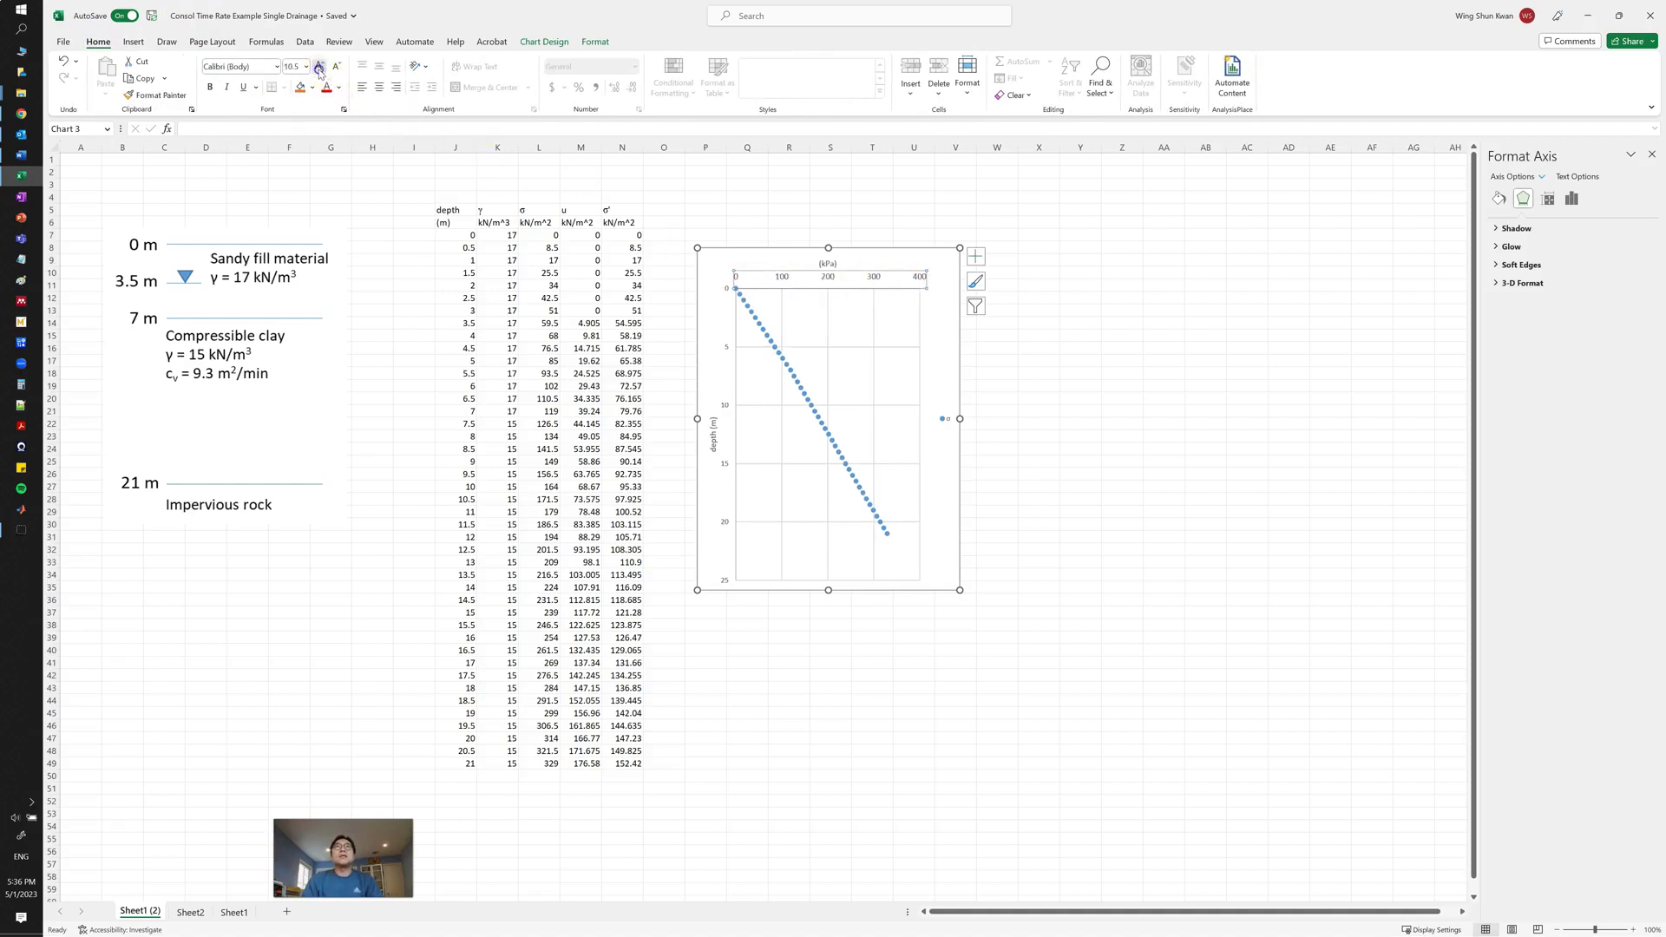
pyautogui.click(725, 406)
pyautogui.click(319, 67)
pyautogui.click(319, 68)
pyautogui.click(319, 67)
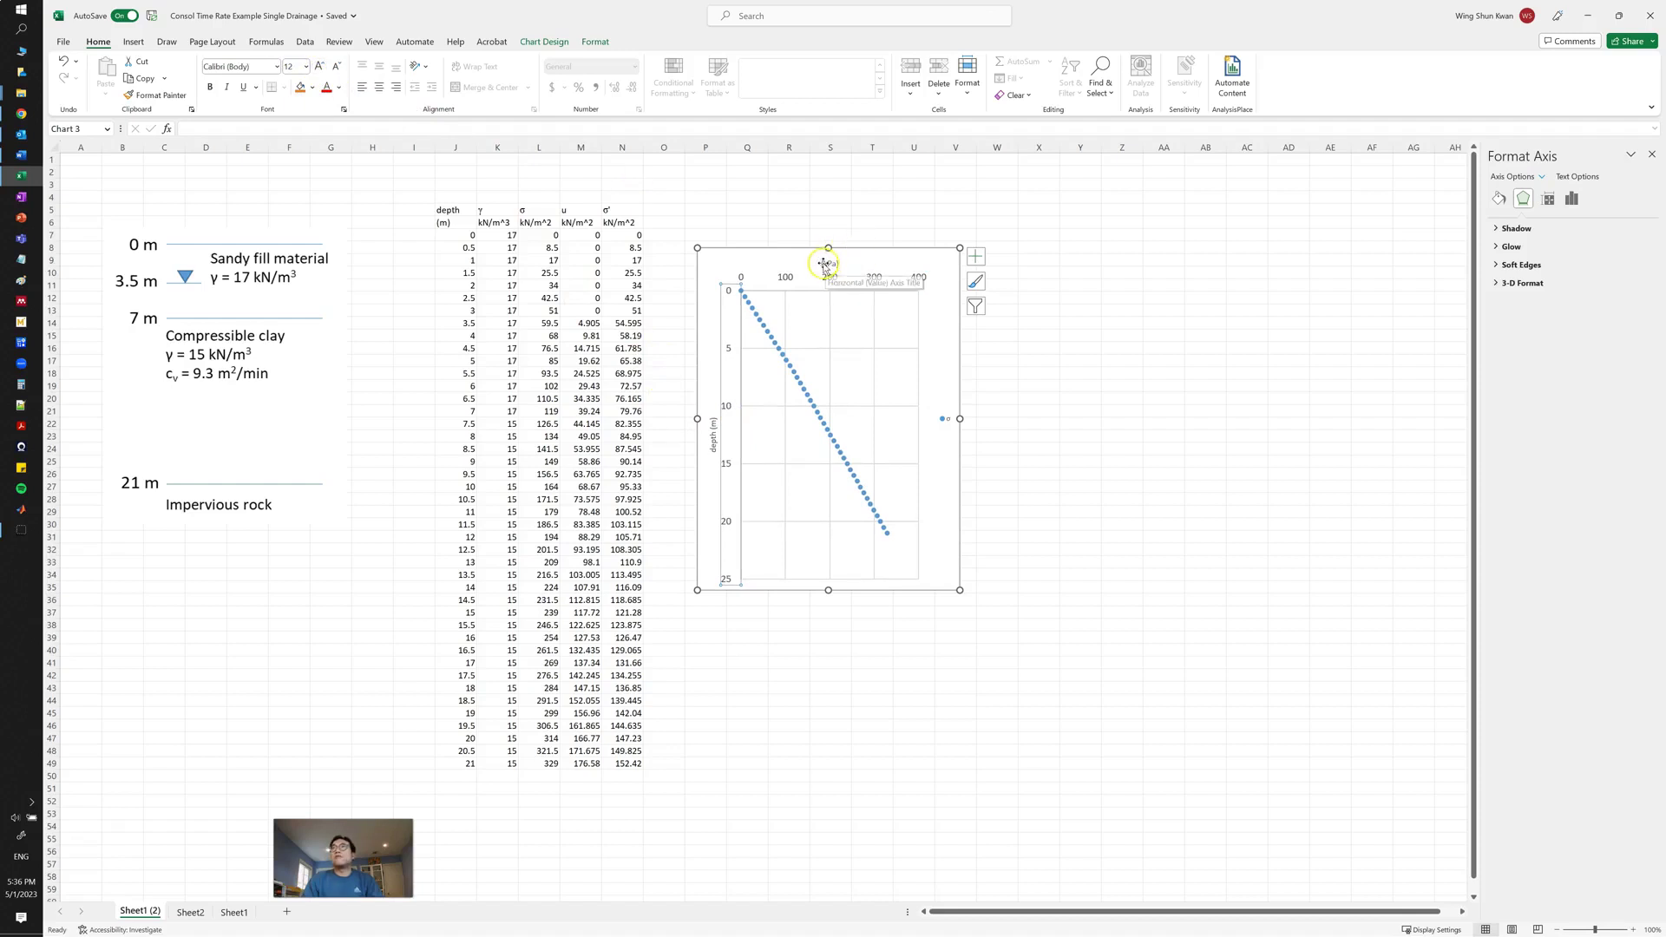
# - Enlarge the text of the whole chart, including axis titles and legend, to font size 12
pyautogui.click(877, 250)
pyautogui.click(317, 68)
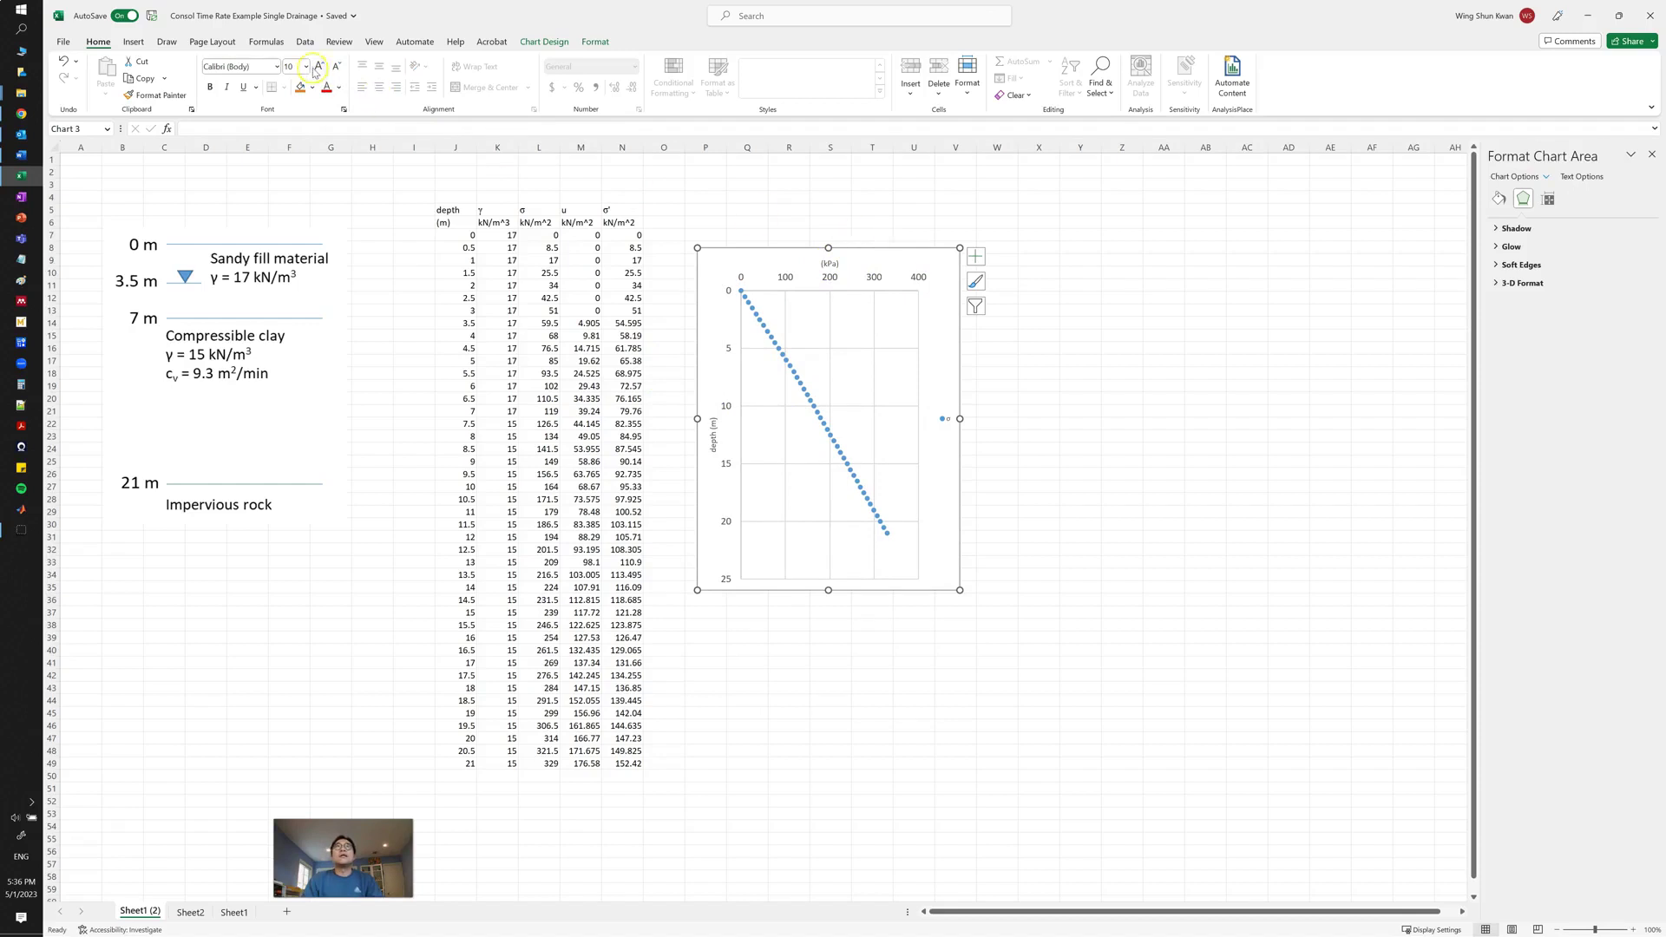
pyautogui.click(318, 66)
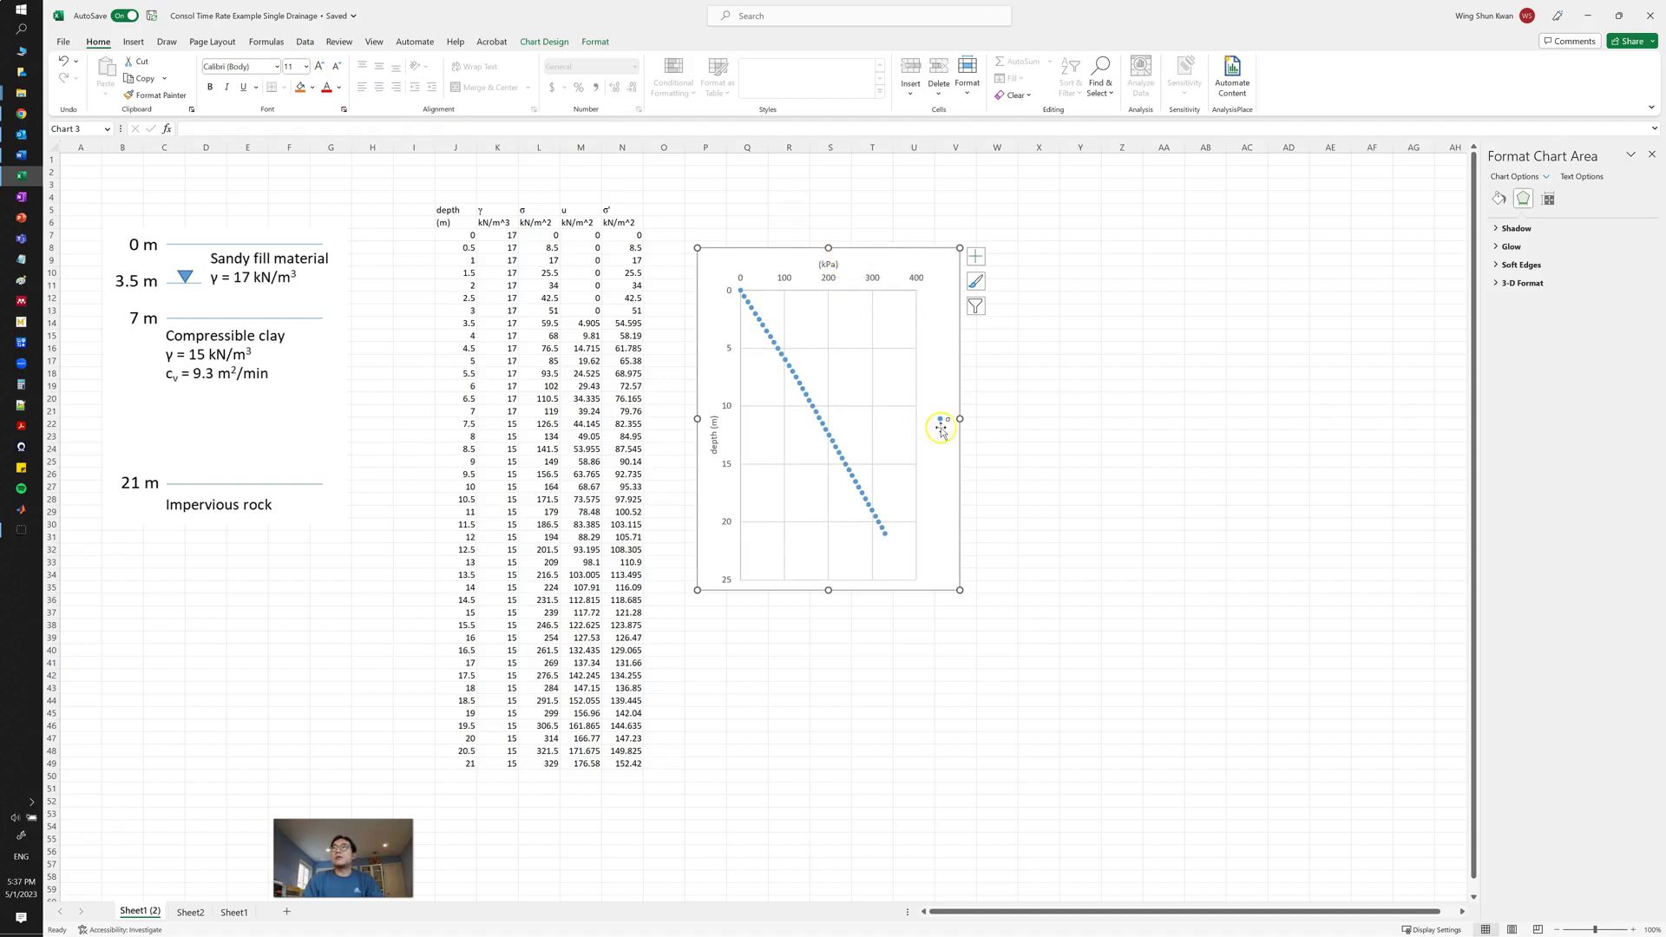
pyautogui.click(319, 65)
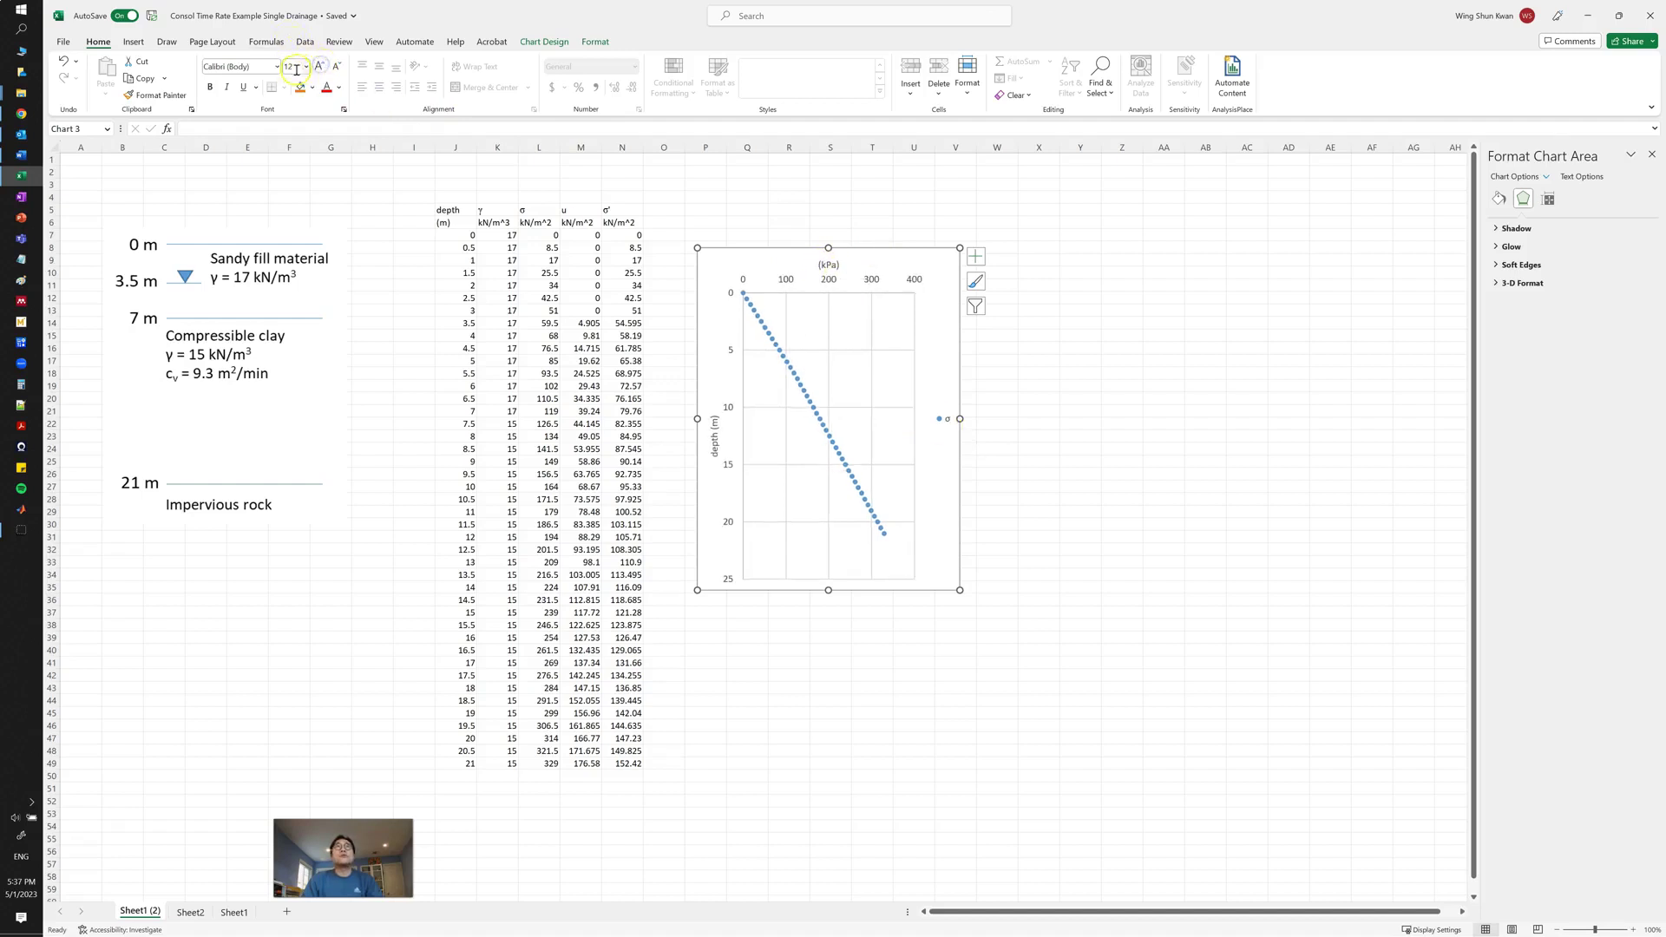
# - Make the number labels of both chart axes bold
pyautogui.click(872, 281)
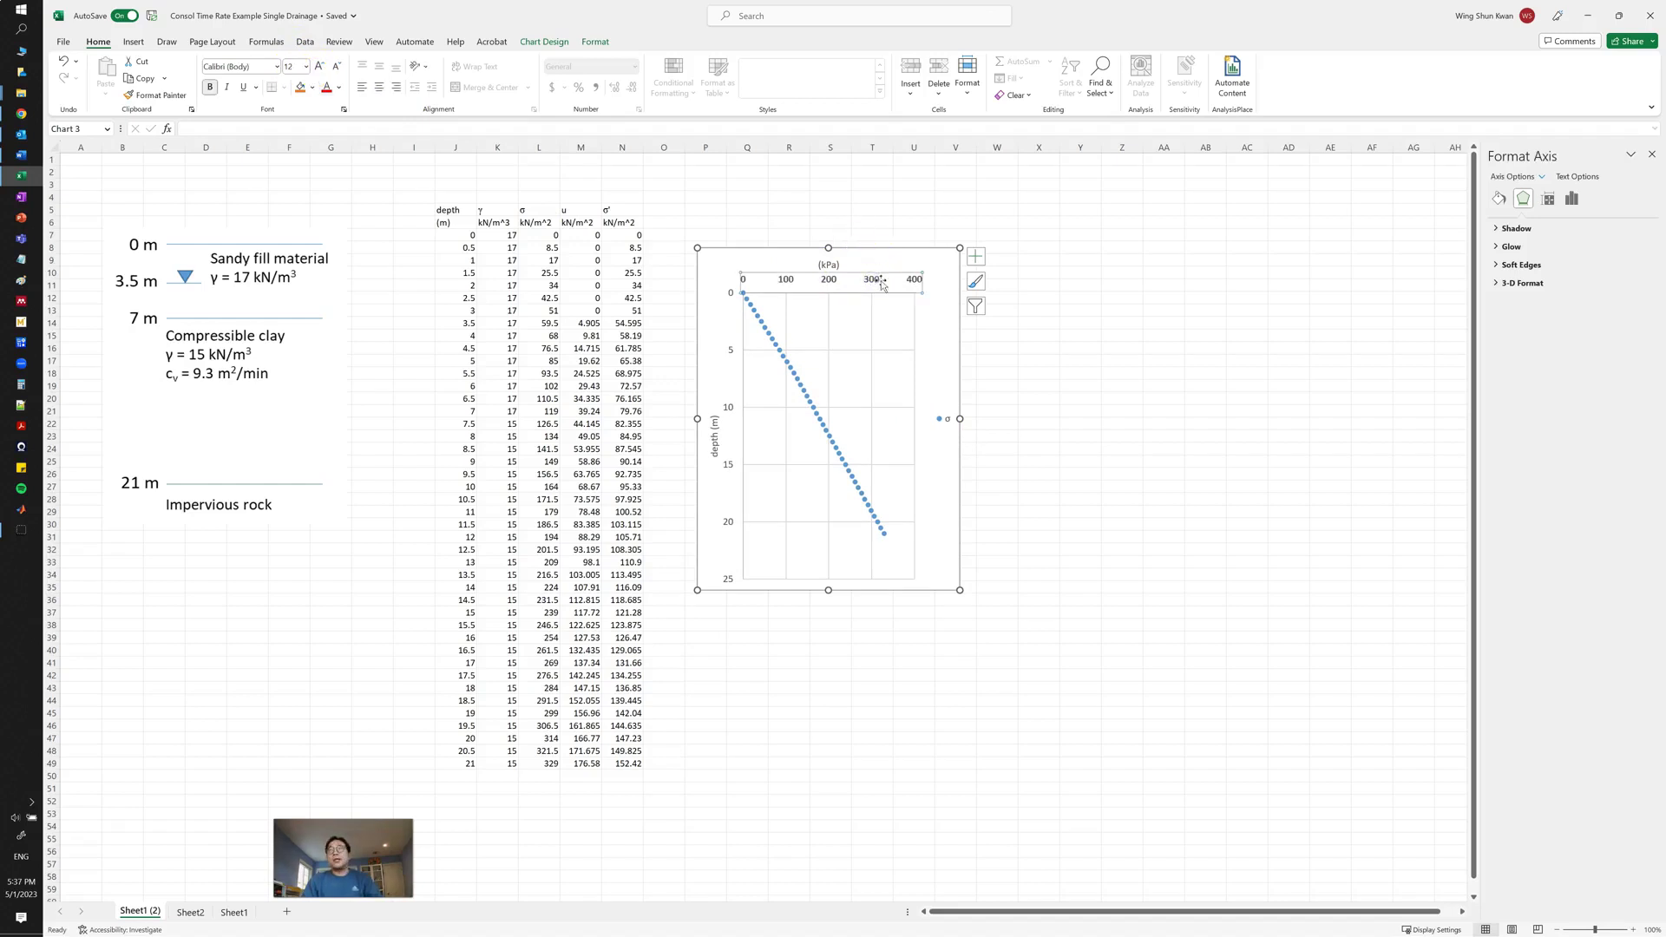
pyautogui.click(731, 373)
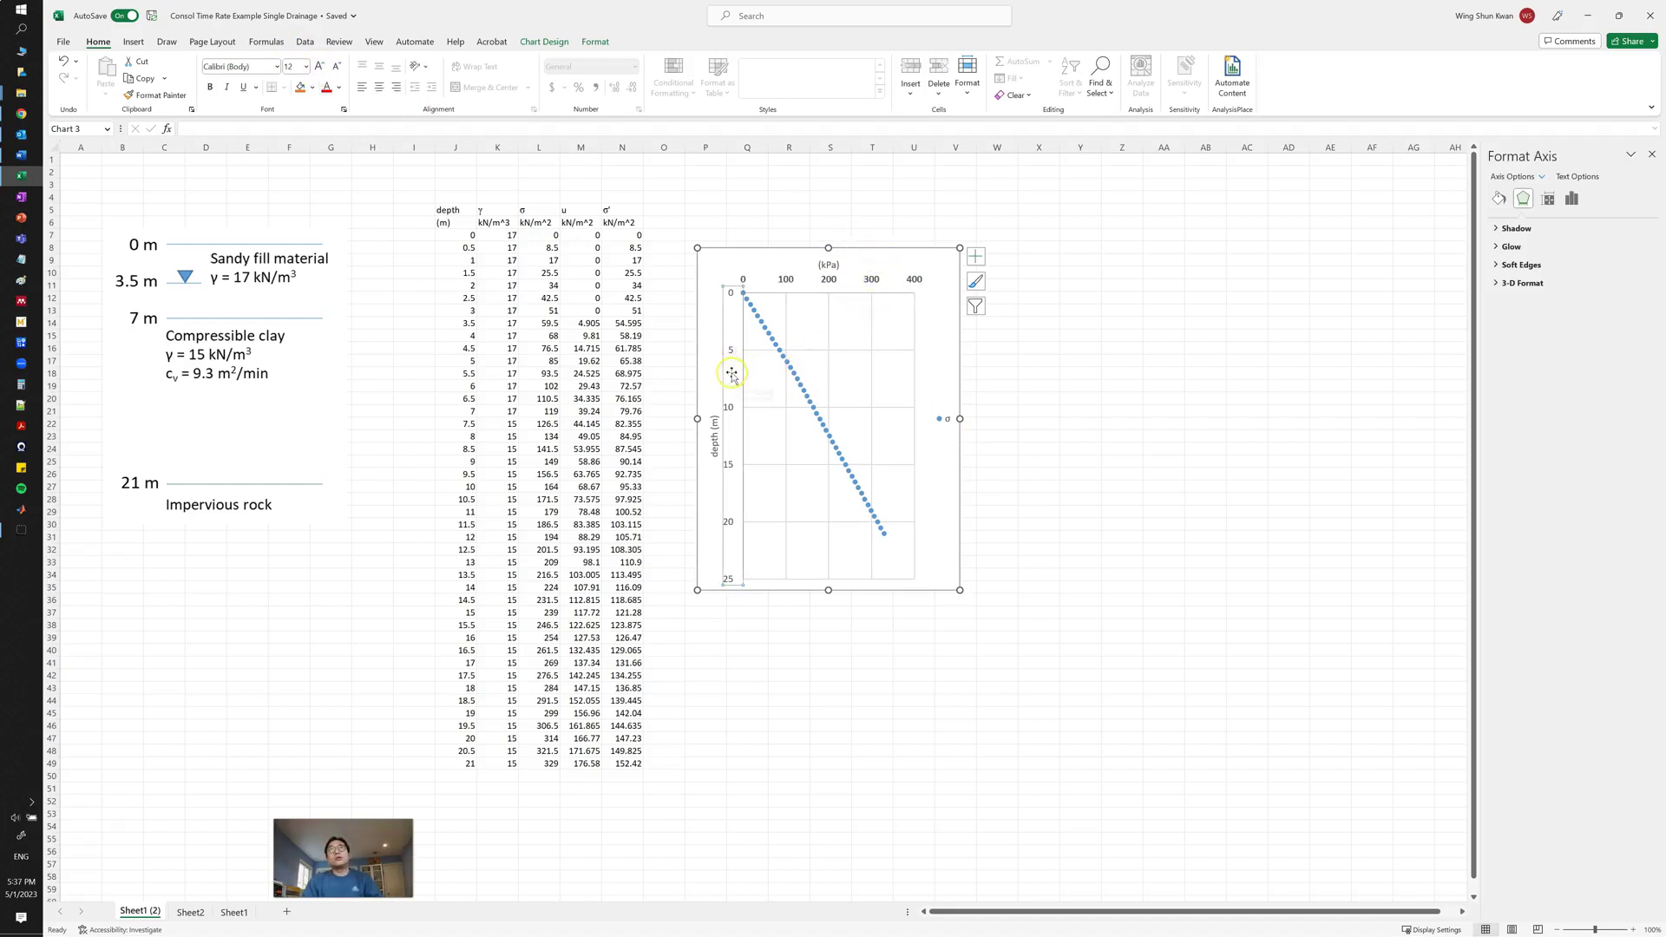
pyautogui.click(211, 90)
# - Make the depth (m) and (kPa) axis titles bold
pyautogui.click(708, 417)
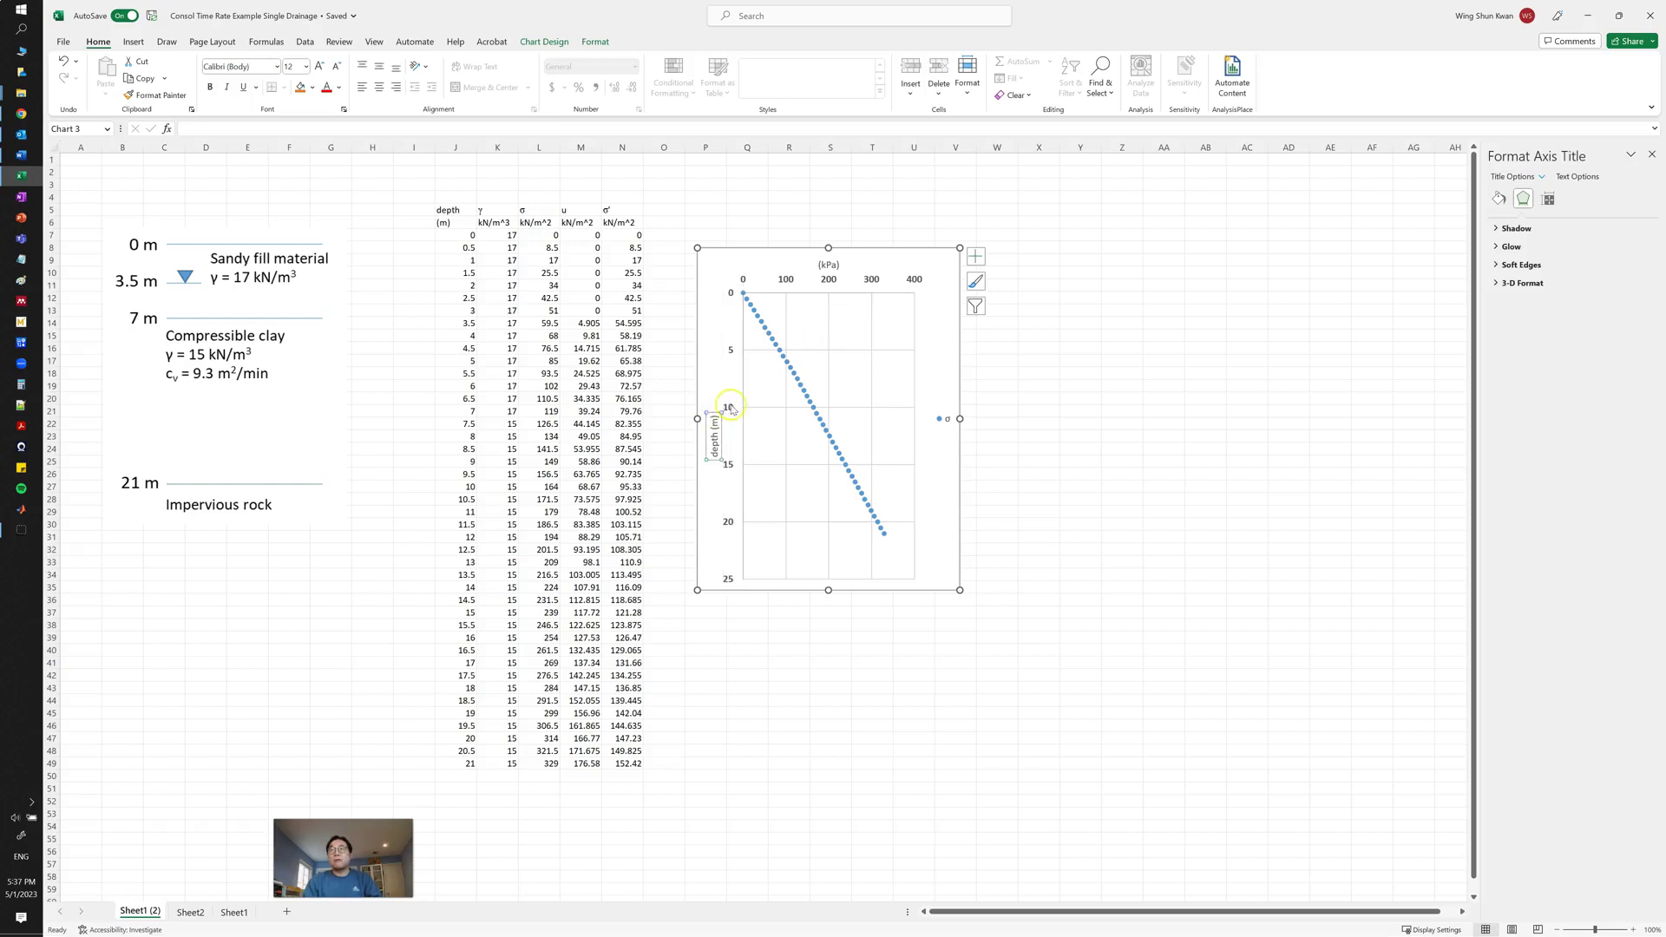
pyautogui.click(710, 414)
pyautogui.click(711, 414)
pyautogui.hotkey('ctrl', 'b')
pyautogui.click(825, 262)
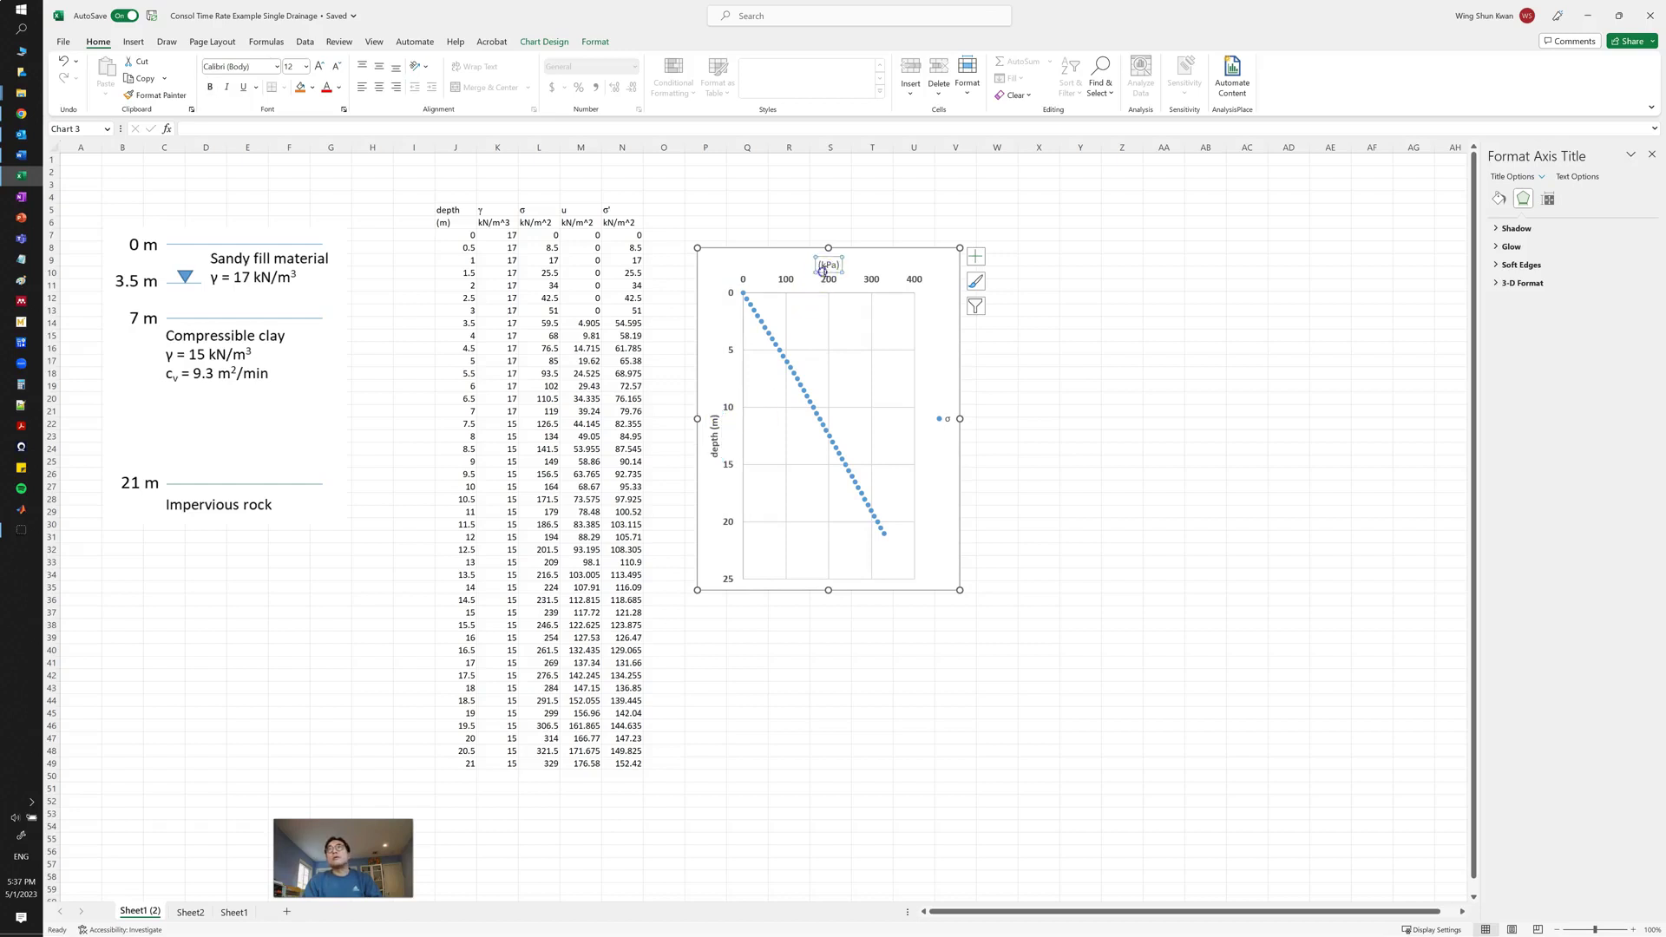
pyautogui.hotkey('ctrl', 'b')
# - Make the chart legend bold and move it inside the plot area, into the upper corner below the 300–400 kPa labels
pyautogui.click(948, 420)
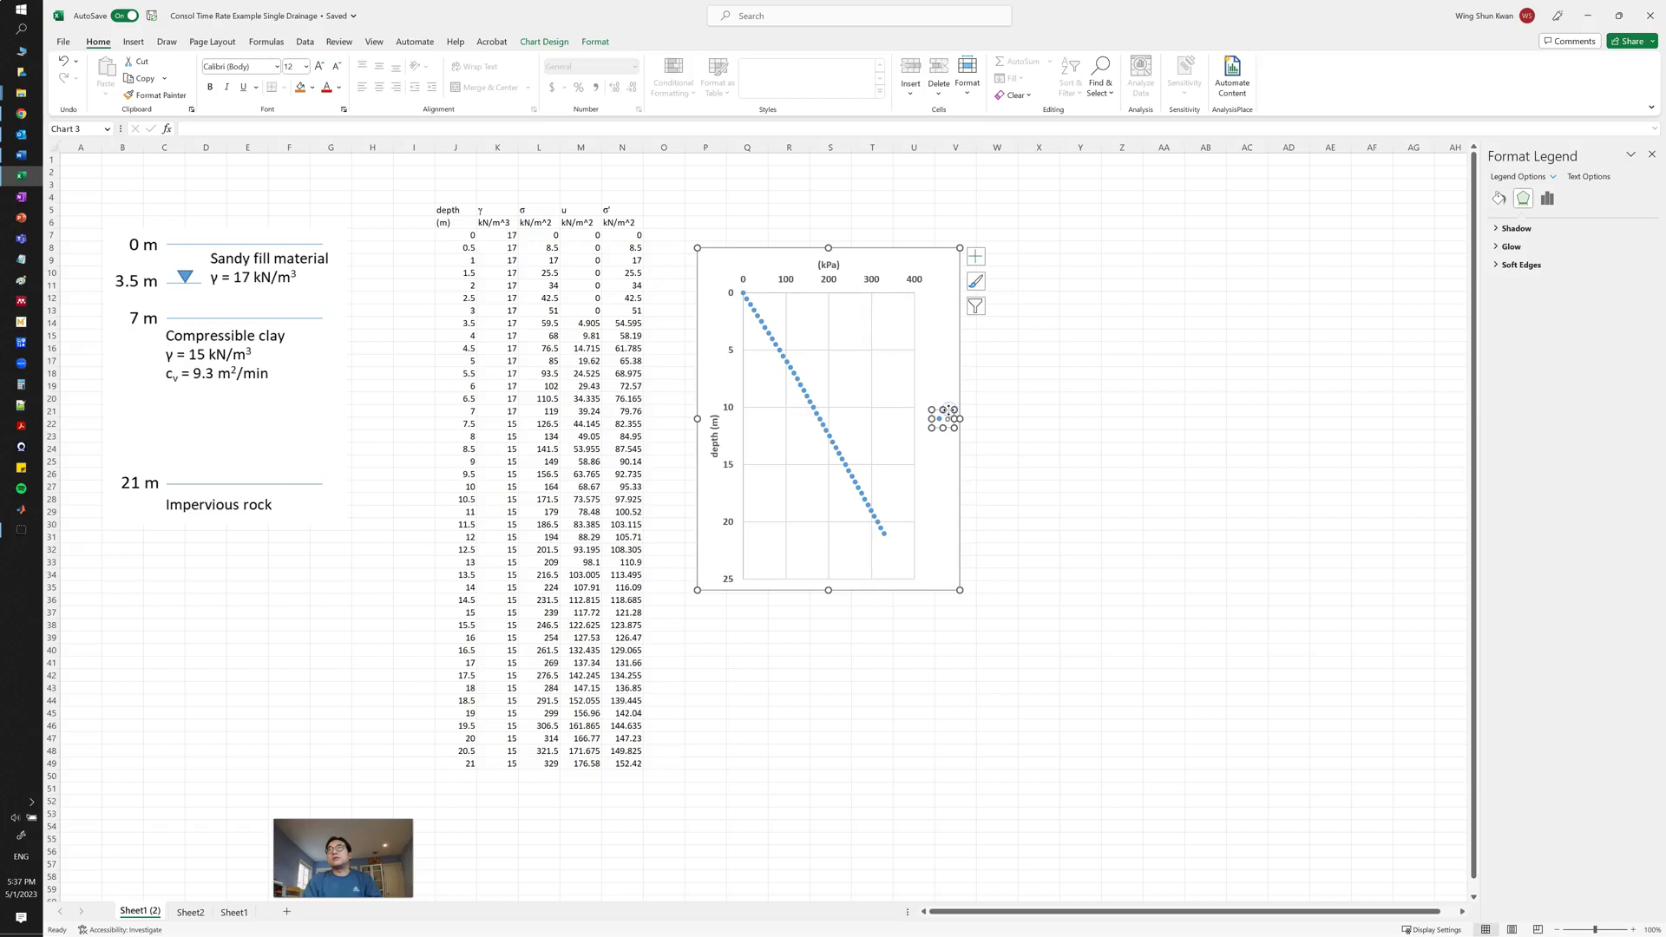
pyautogui.click(949, 382)
pyautogui.click(946, 409)
pyautogui.moveTo(946, 411); pyautogui.dragTo(768, 551)
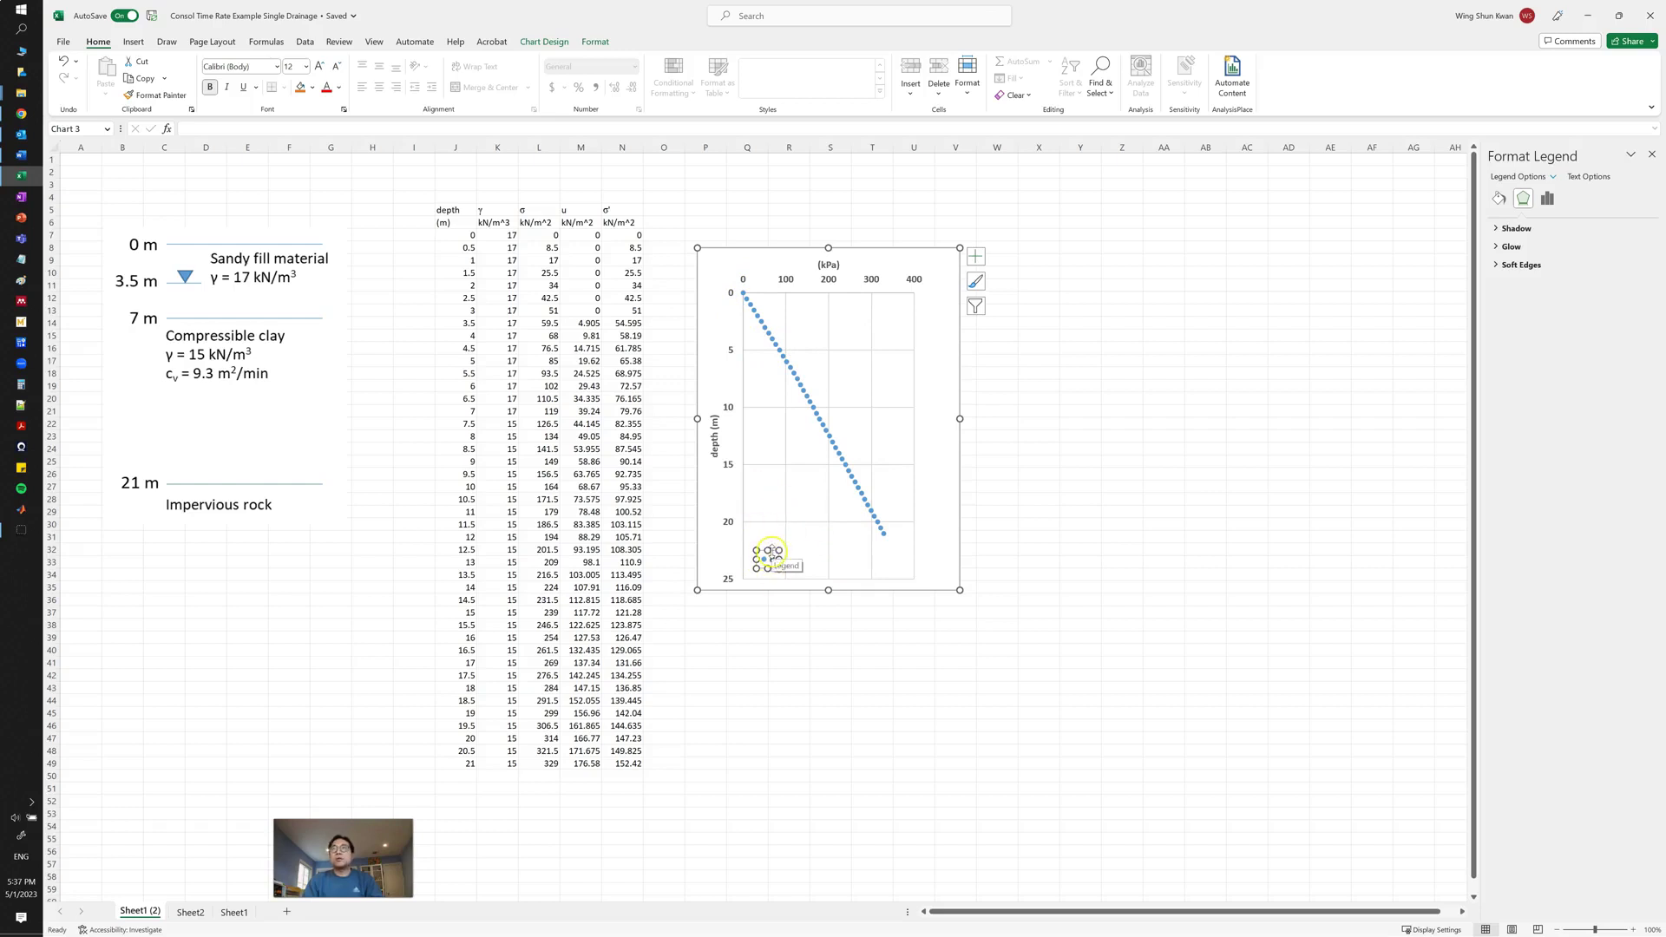
pyautogui.moveTo(775, 558); pyautogui.dragTo(876, 361)
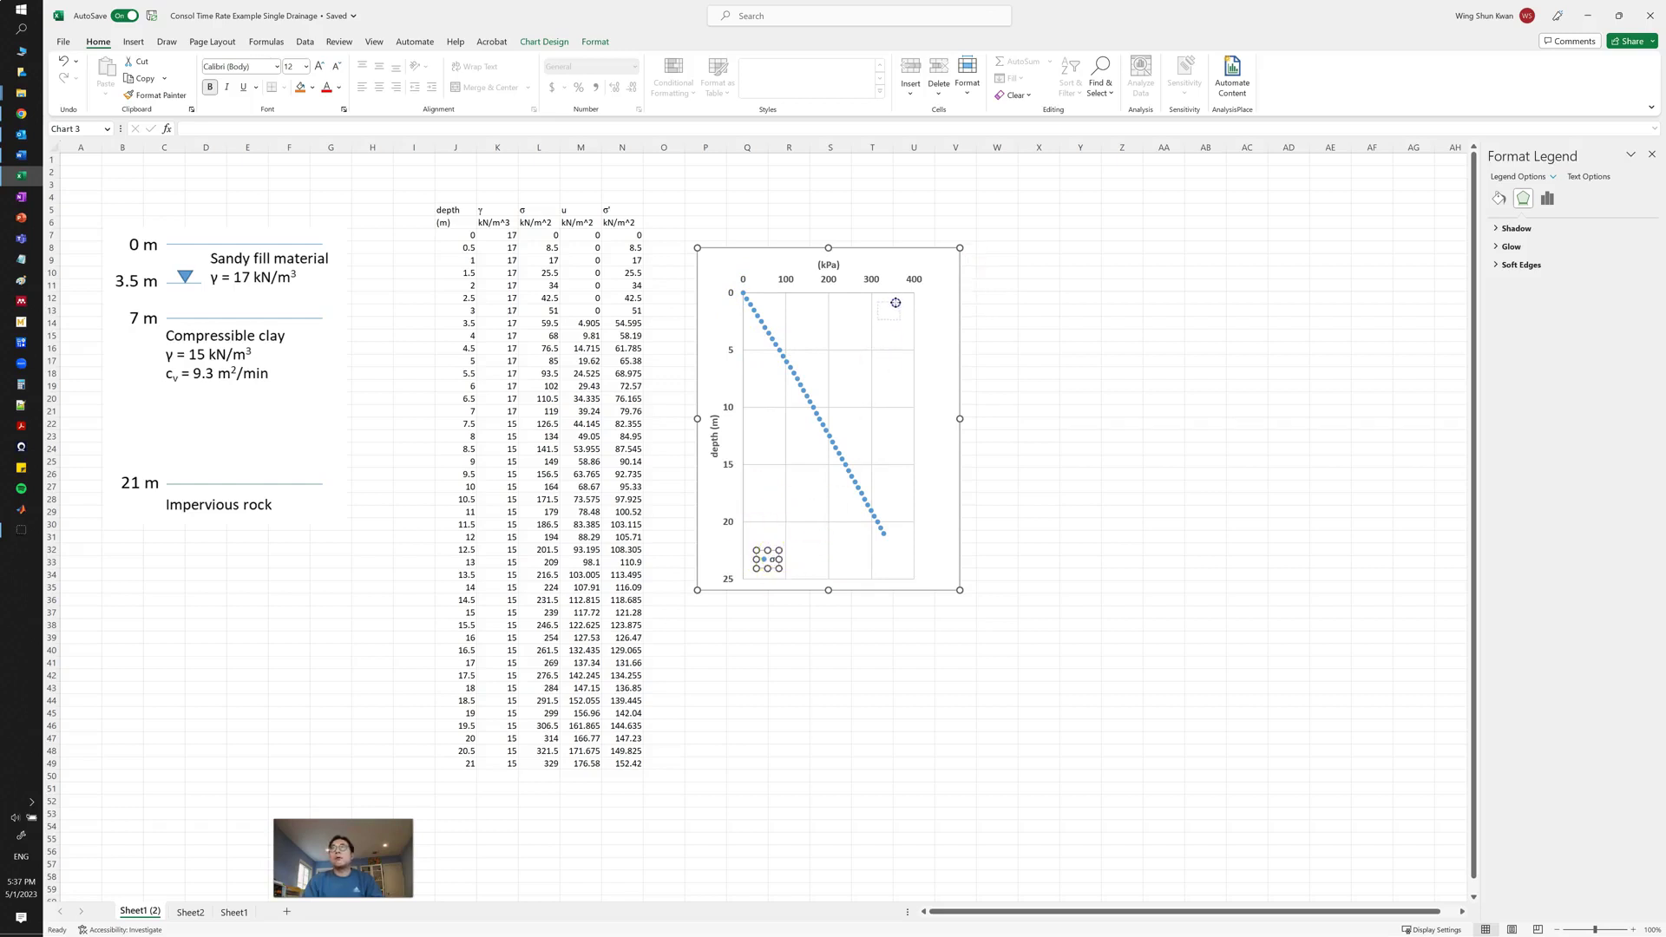
pyautogui.moveTo(897, 300); pyautogui.dragTo(897, 301)
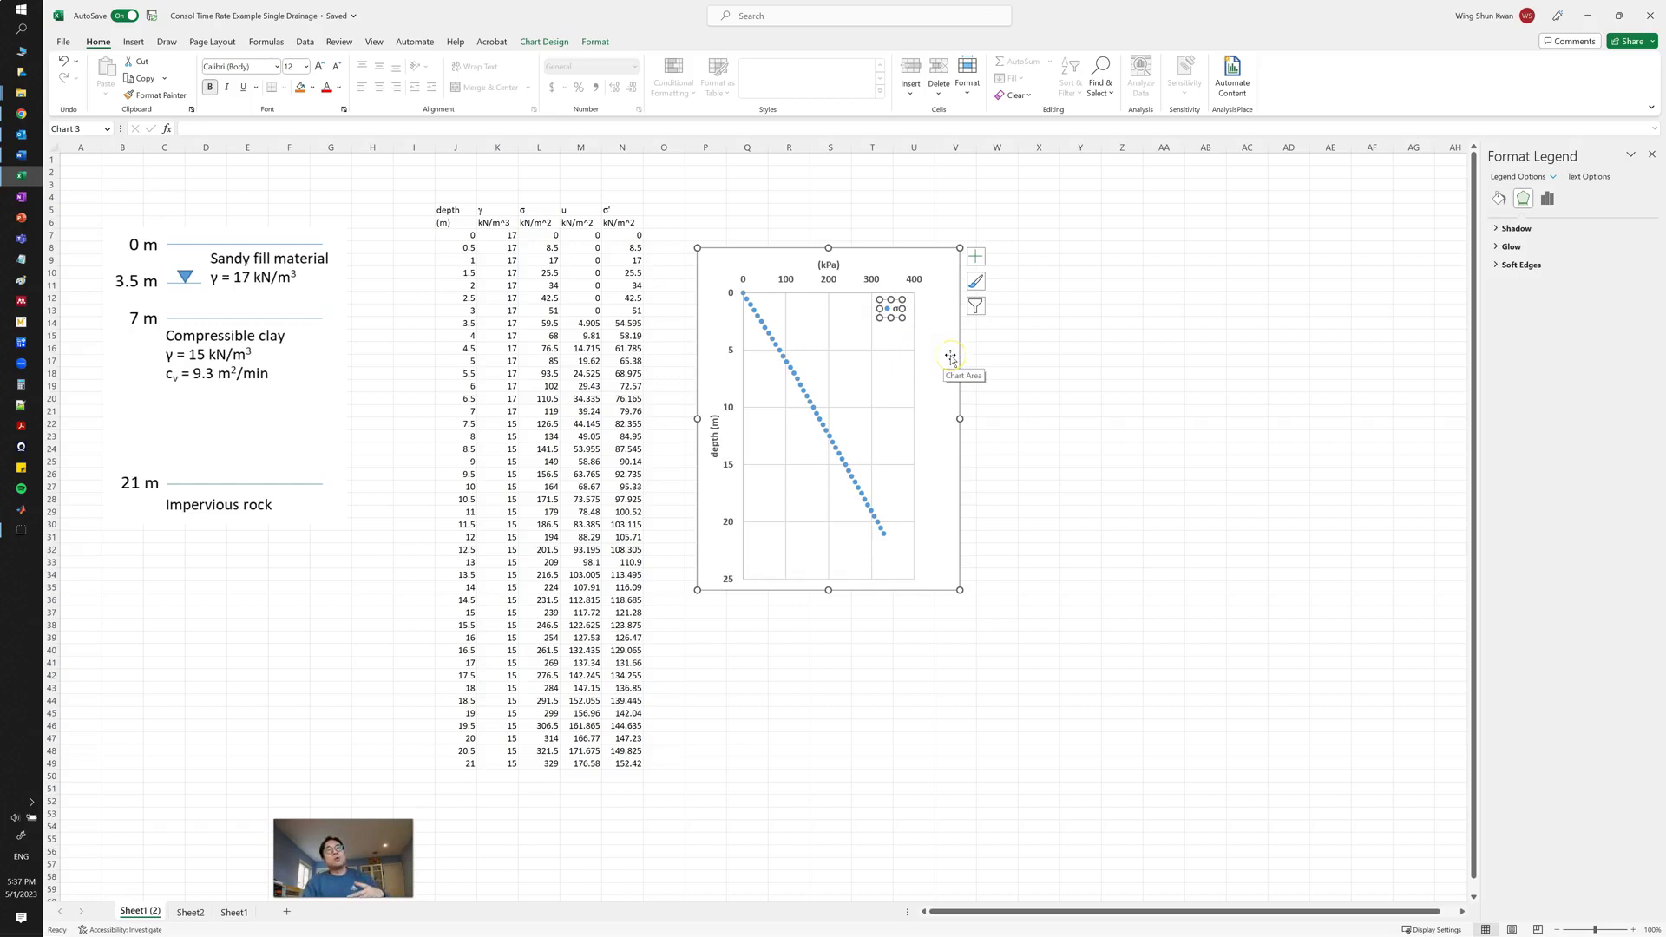
pyautogui.click(923, 363)
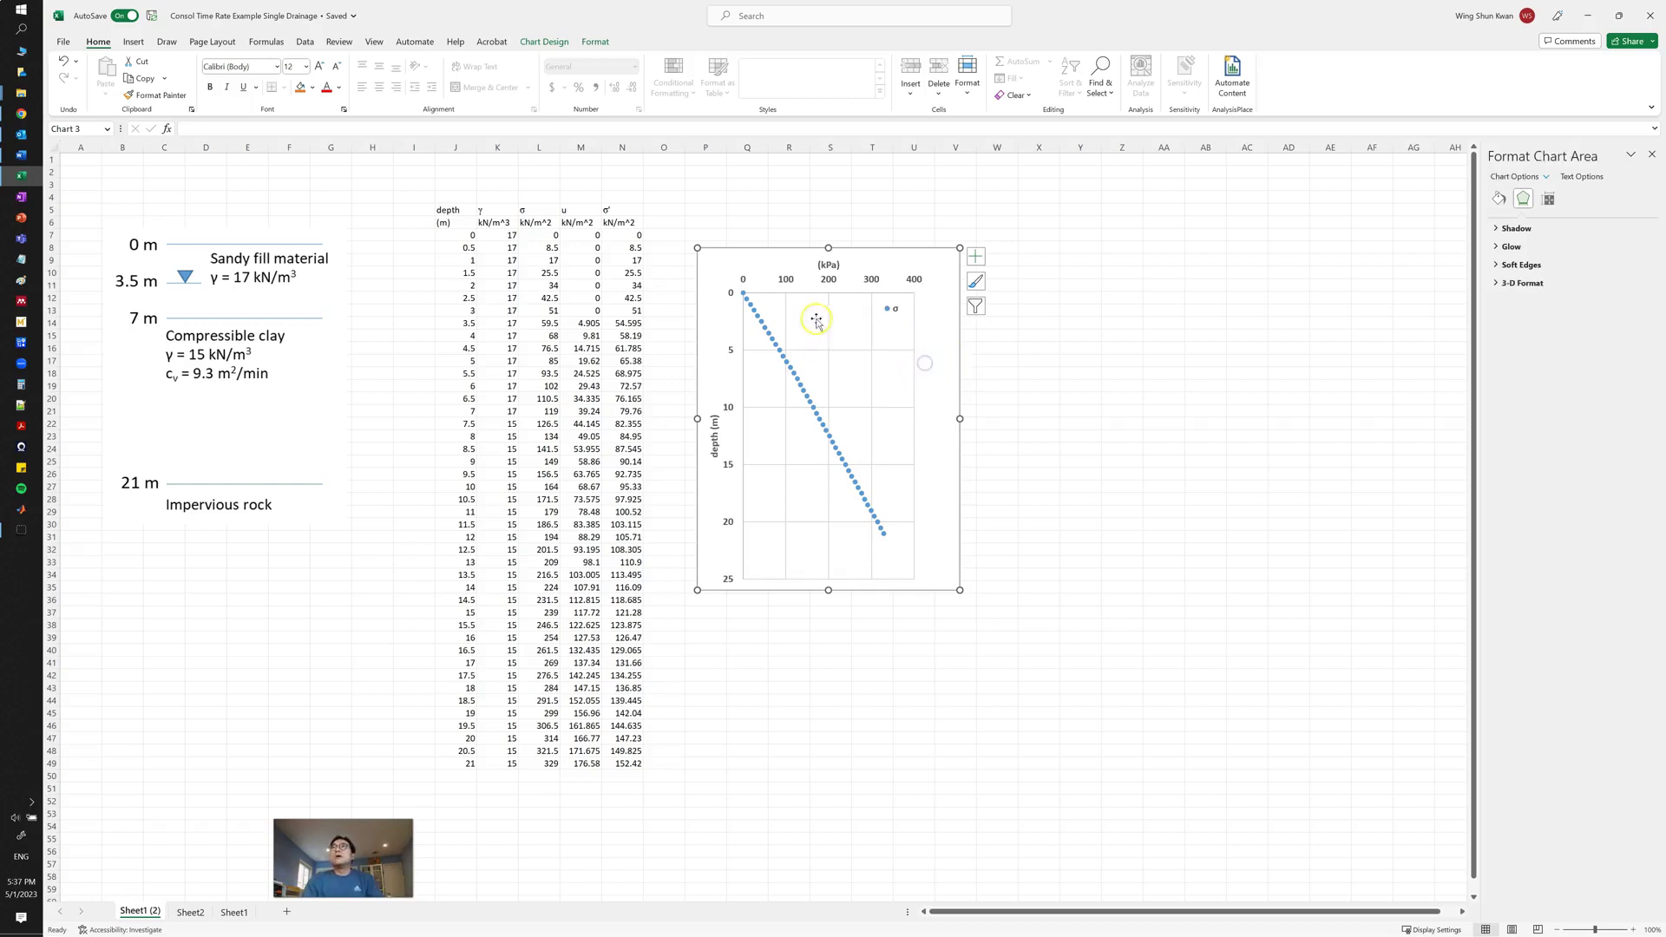
# - Set the major tick marks of the chart's horizontal axis to Cross
pyautogui.click(829, 280)
pyautogui.rightClick(829, 281)
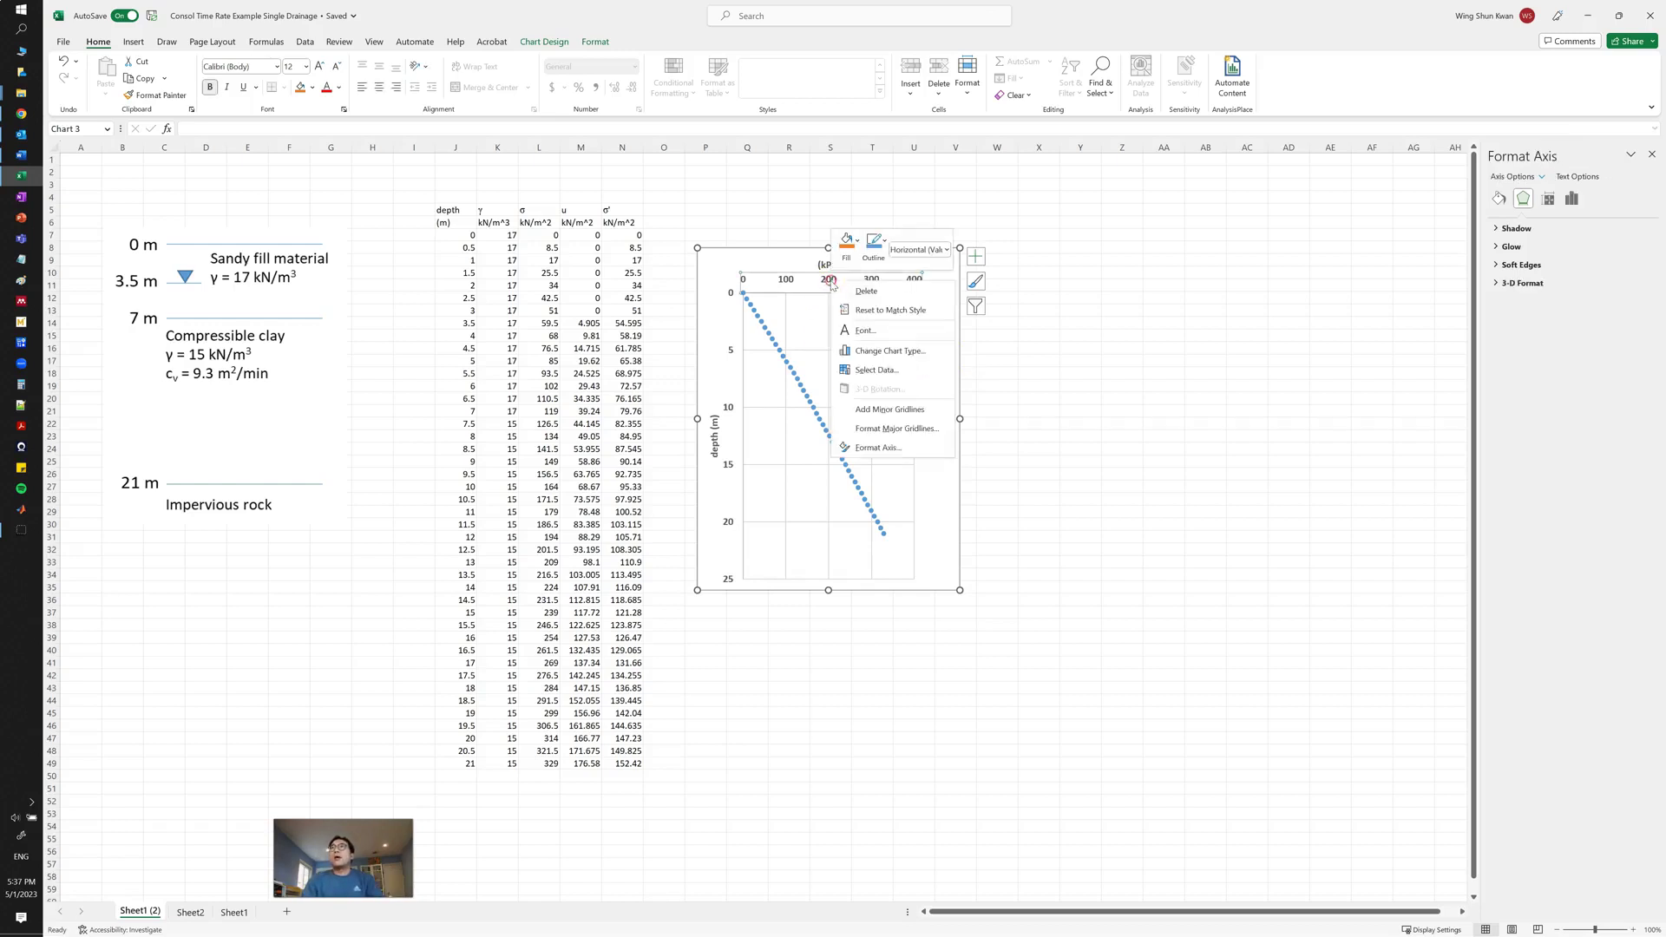
pyautogui.click(874, 448)
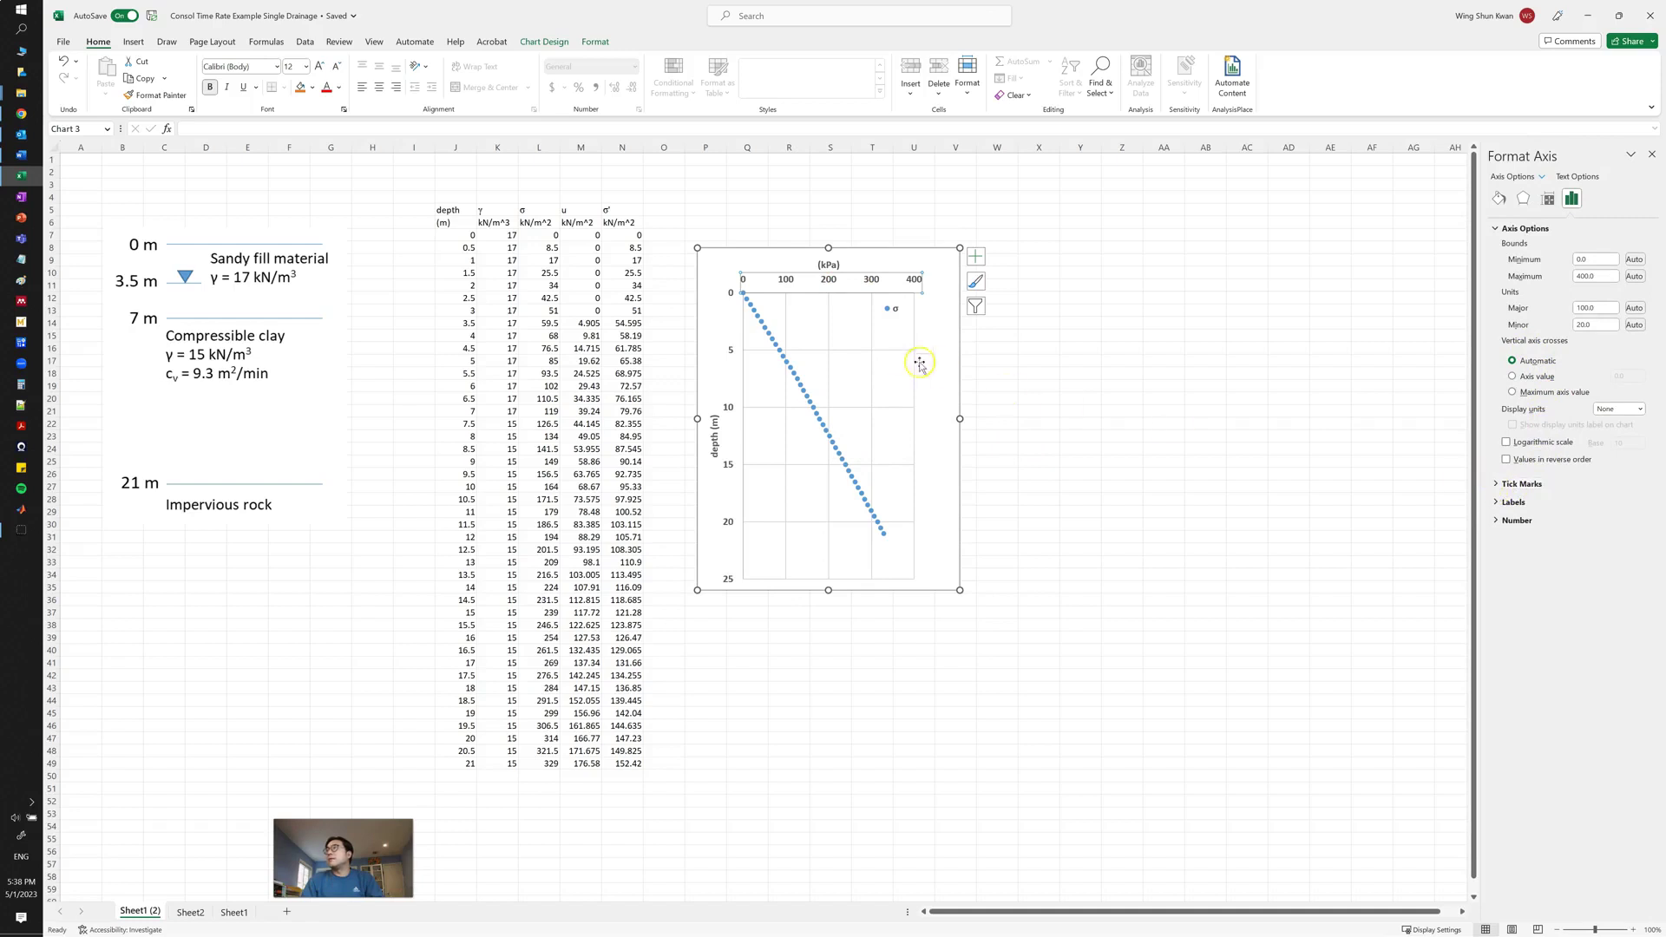
pyautogui.click(1501, 484)
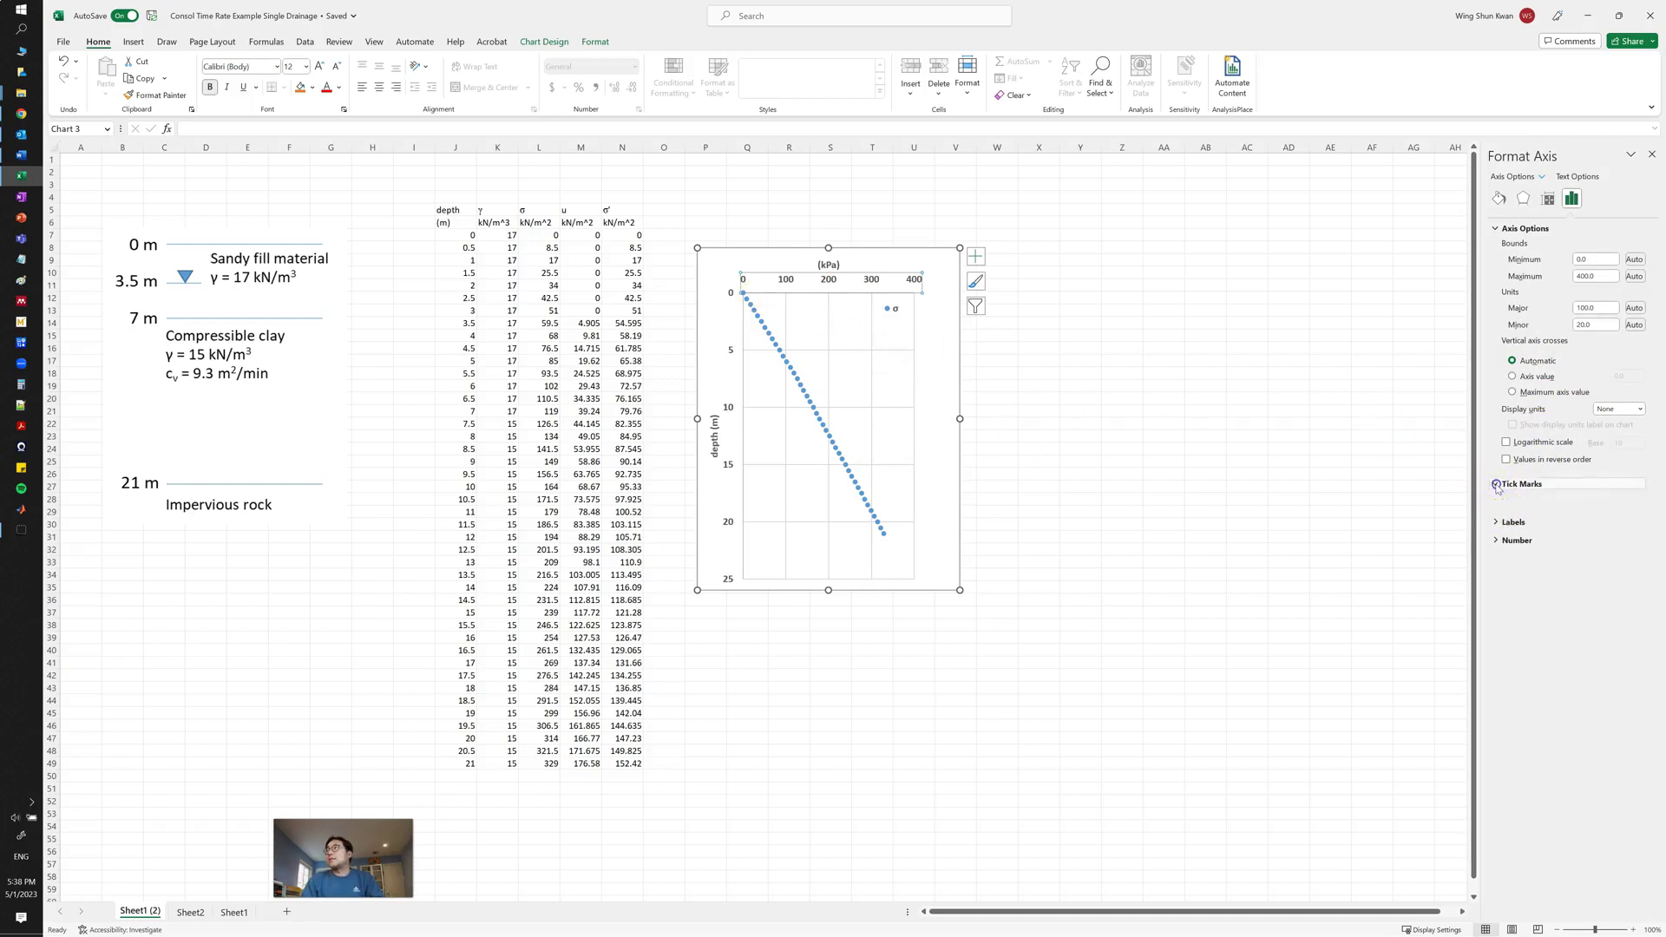
pyautogui.click(1638, 501)
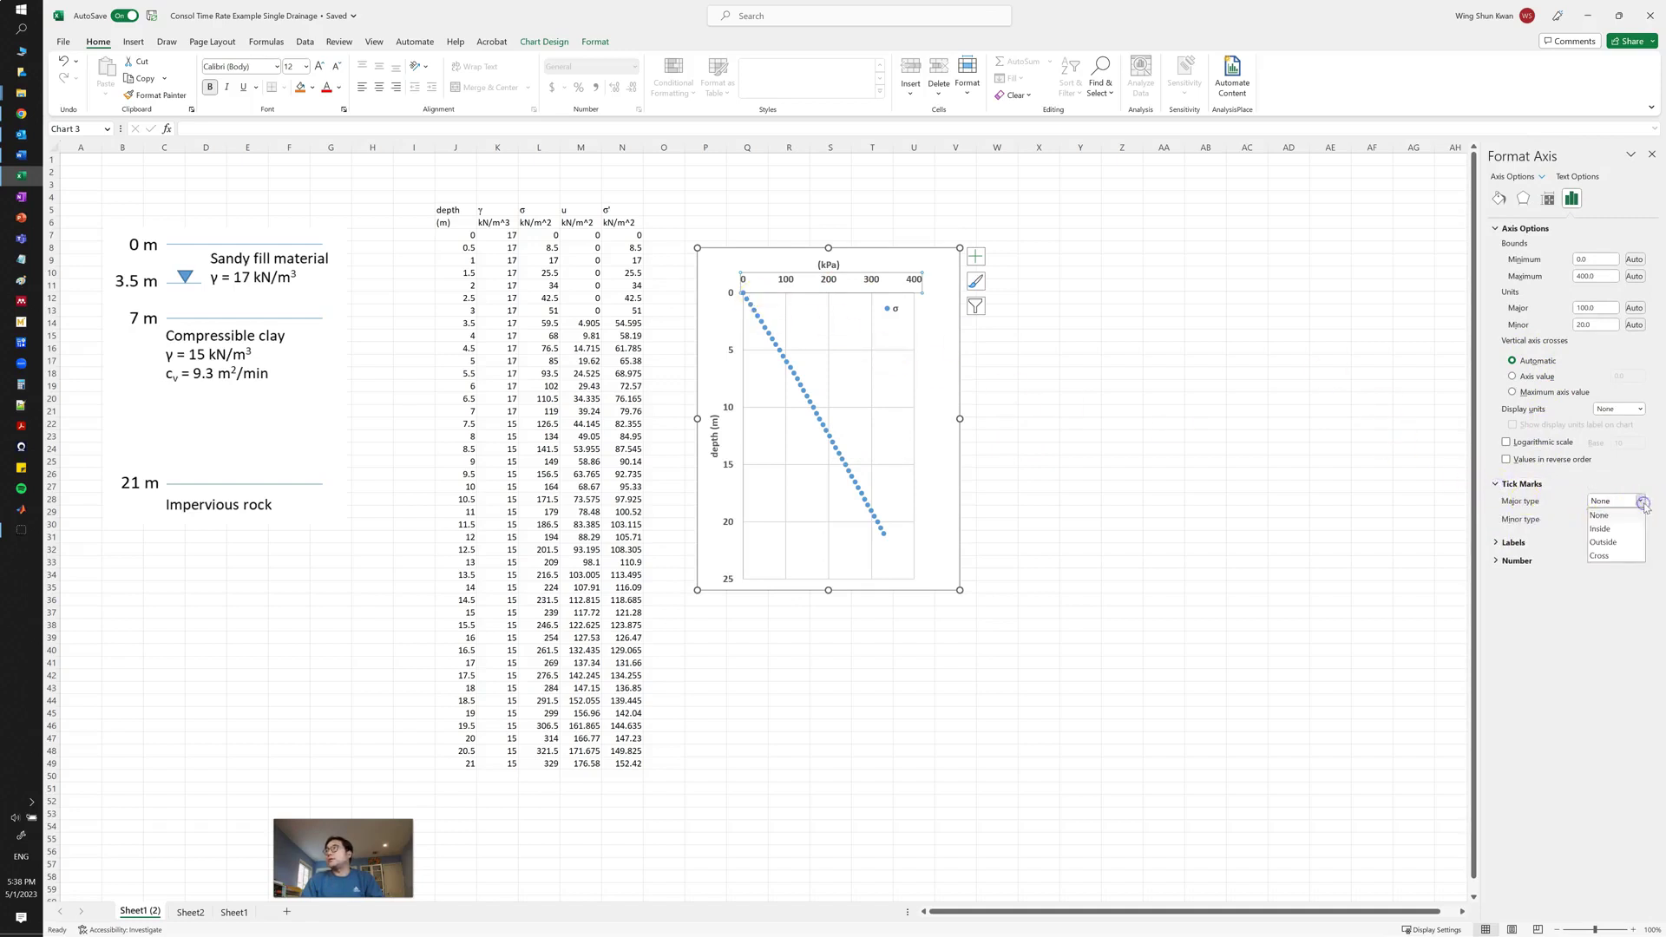
pyautogui.click(1612, 556)
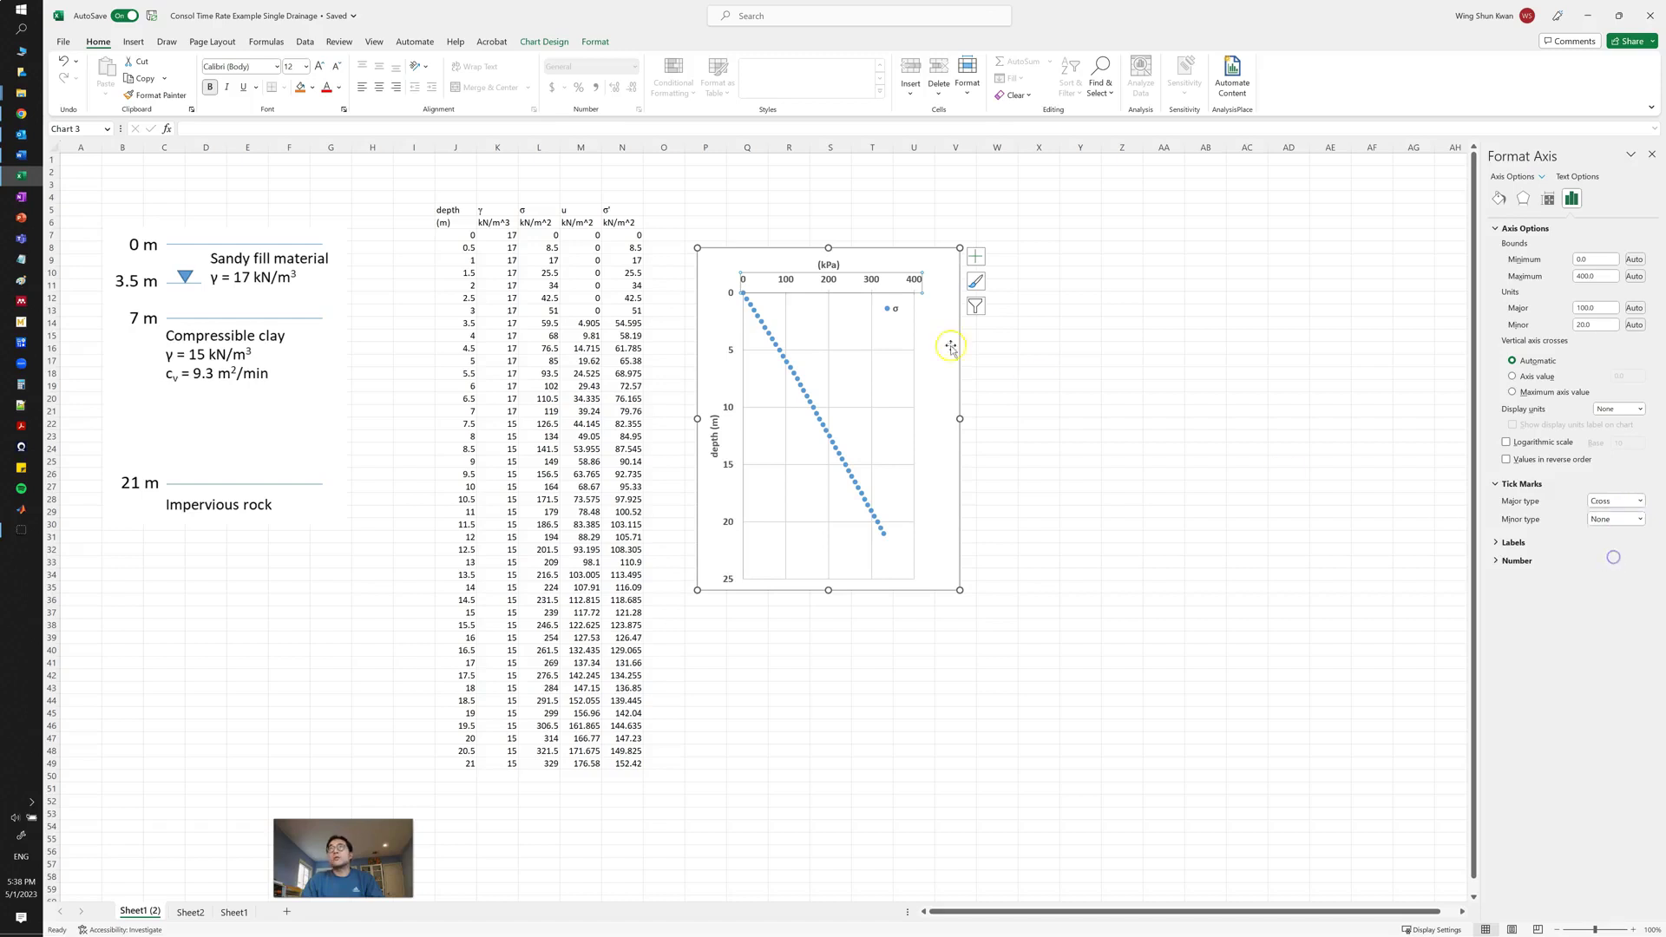
# - Set the minor tick marks of the chart's horizontal axis to Inside and its outline colour to Automatic
pyautogui.click(1637, 520)
pyautogui.click(1613, 549)
pyautogui.click(842, 302)
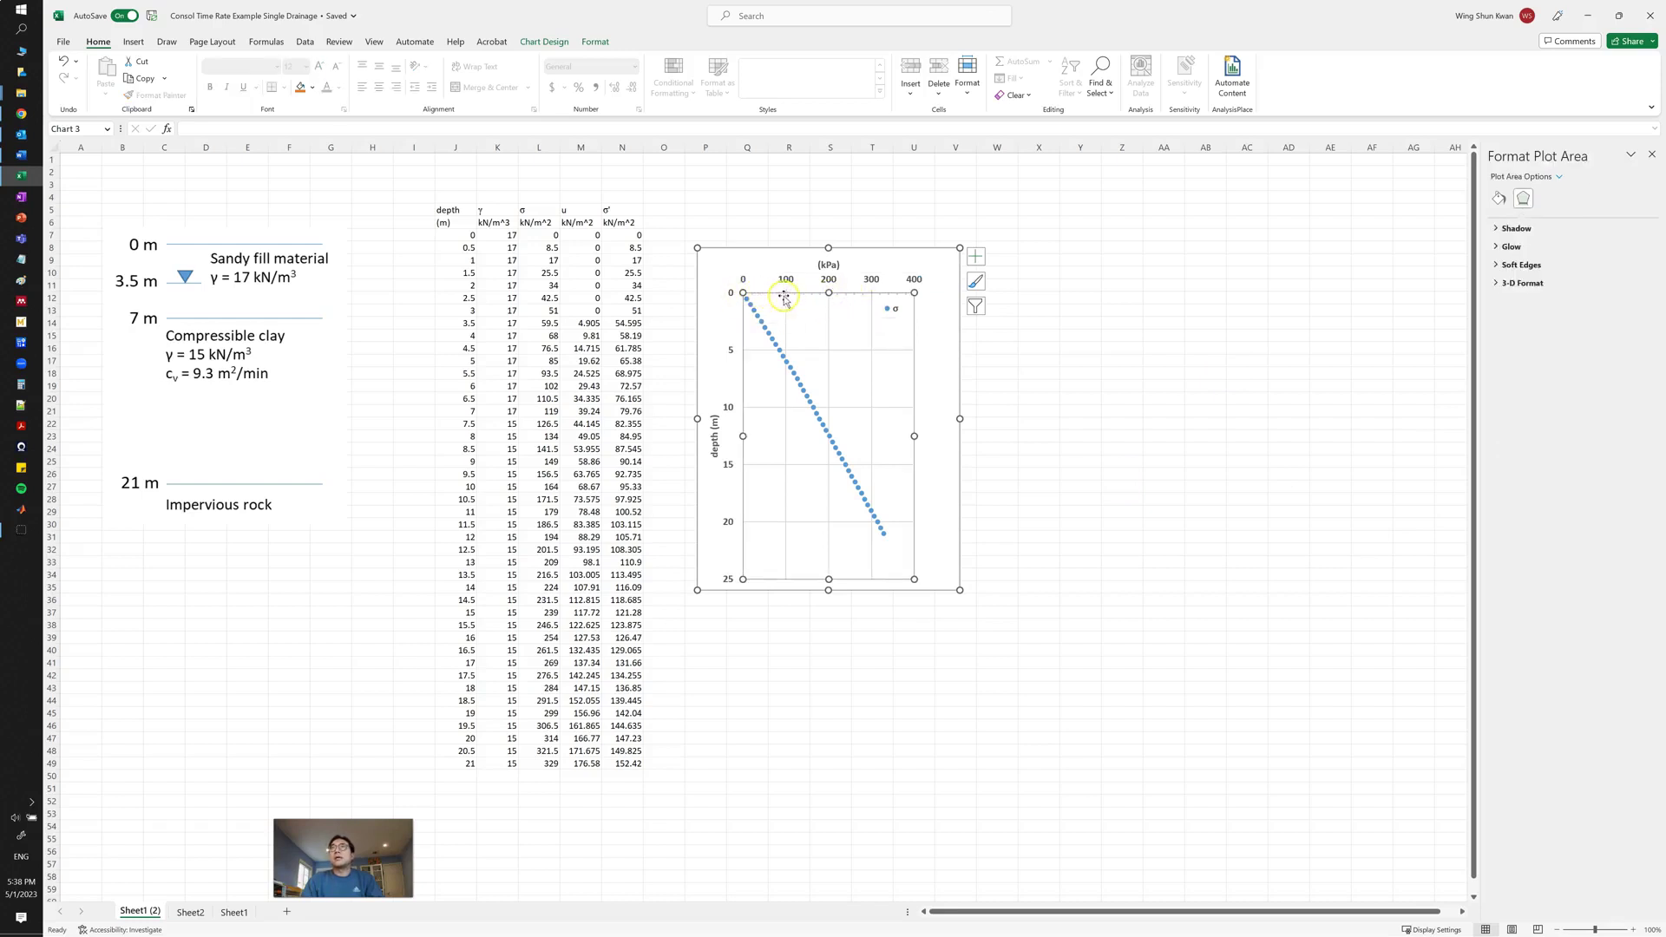
pyautogui.click(867, 291)
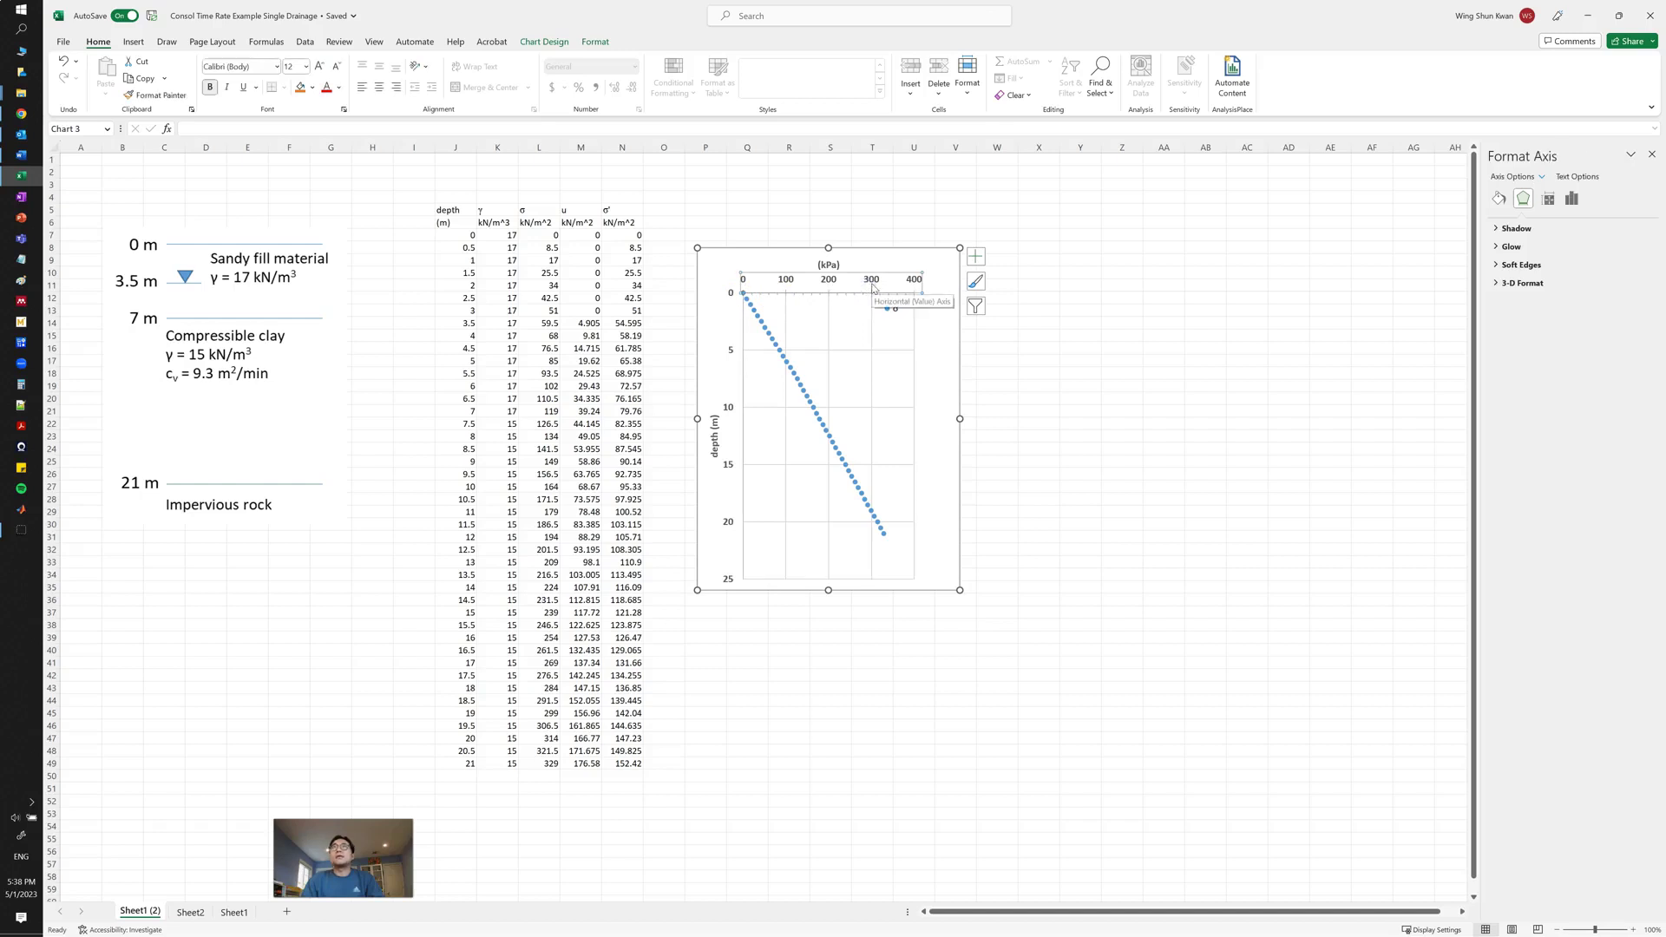
pyautogui.rightClick(868, 287)
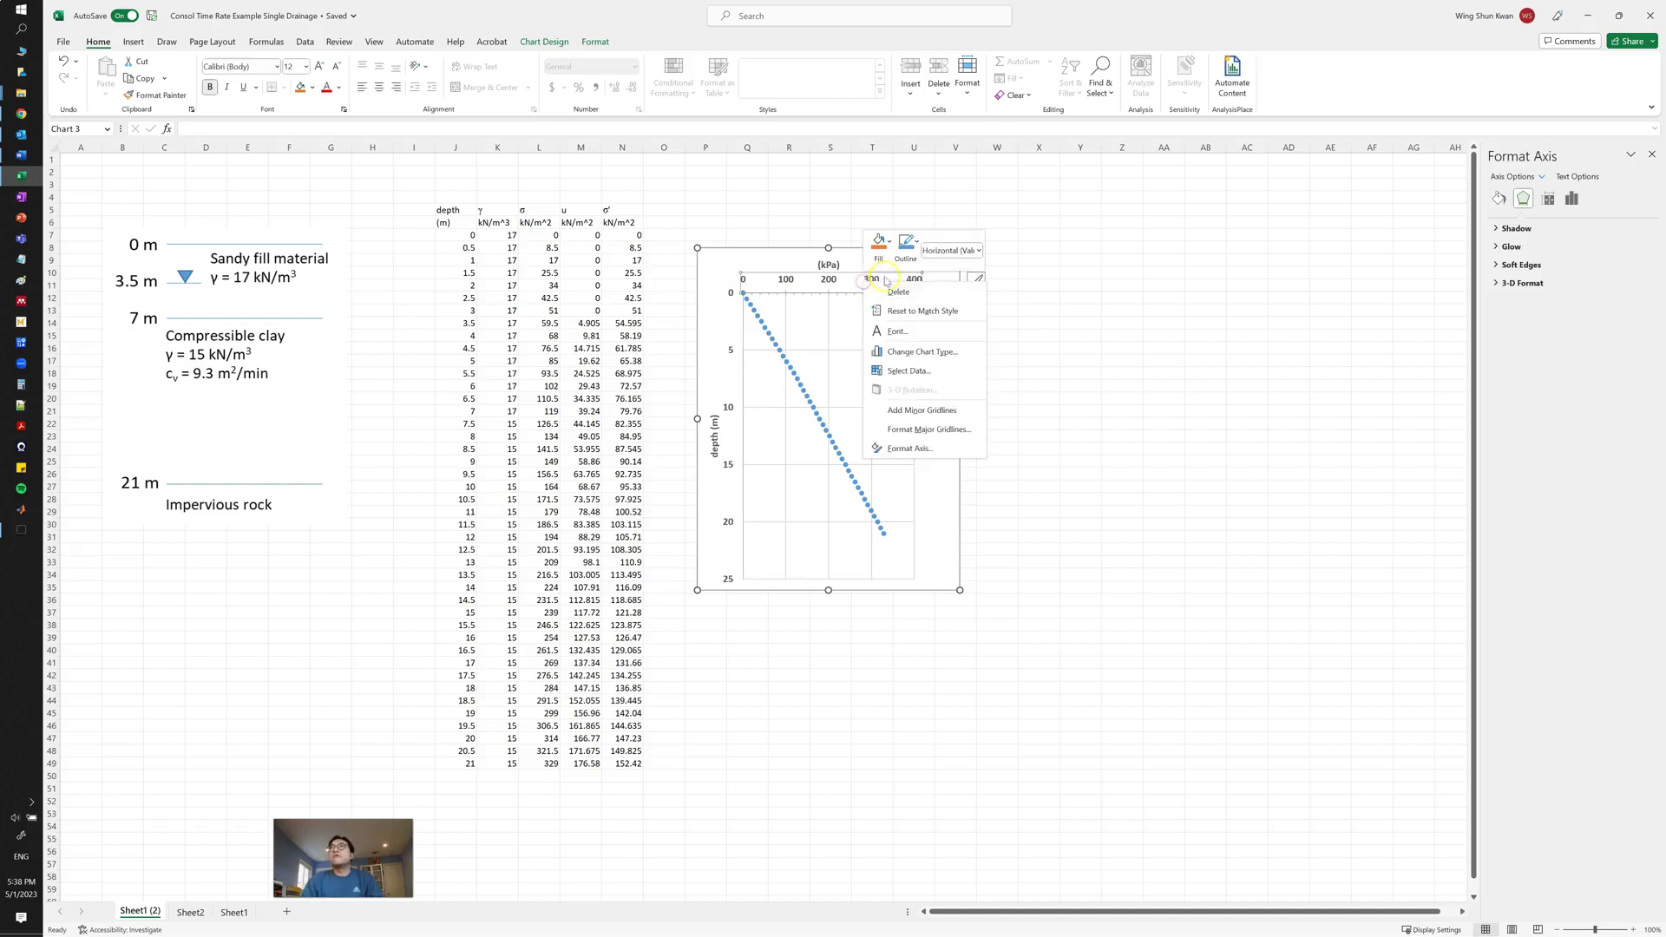
pyautogui.click(906, 244)
pyautogui.click(915, 274)
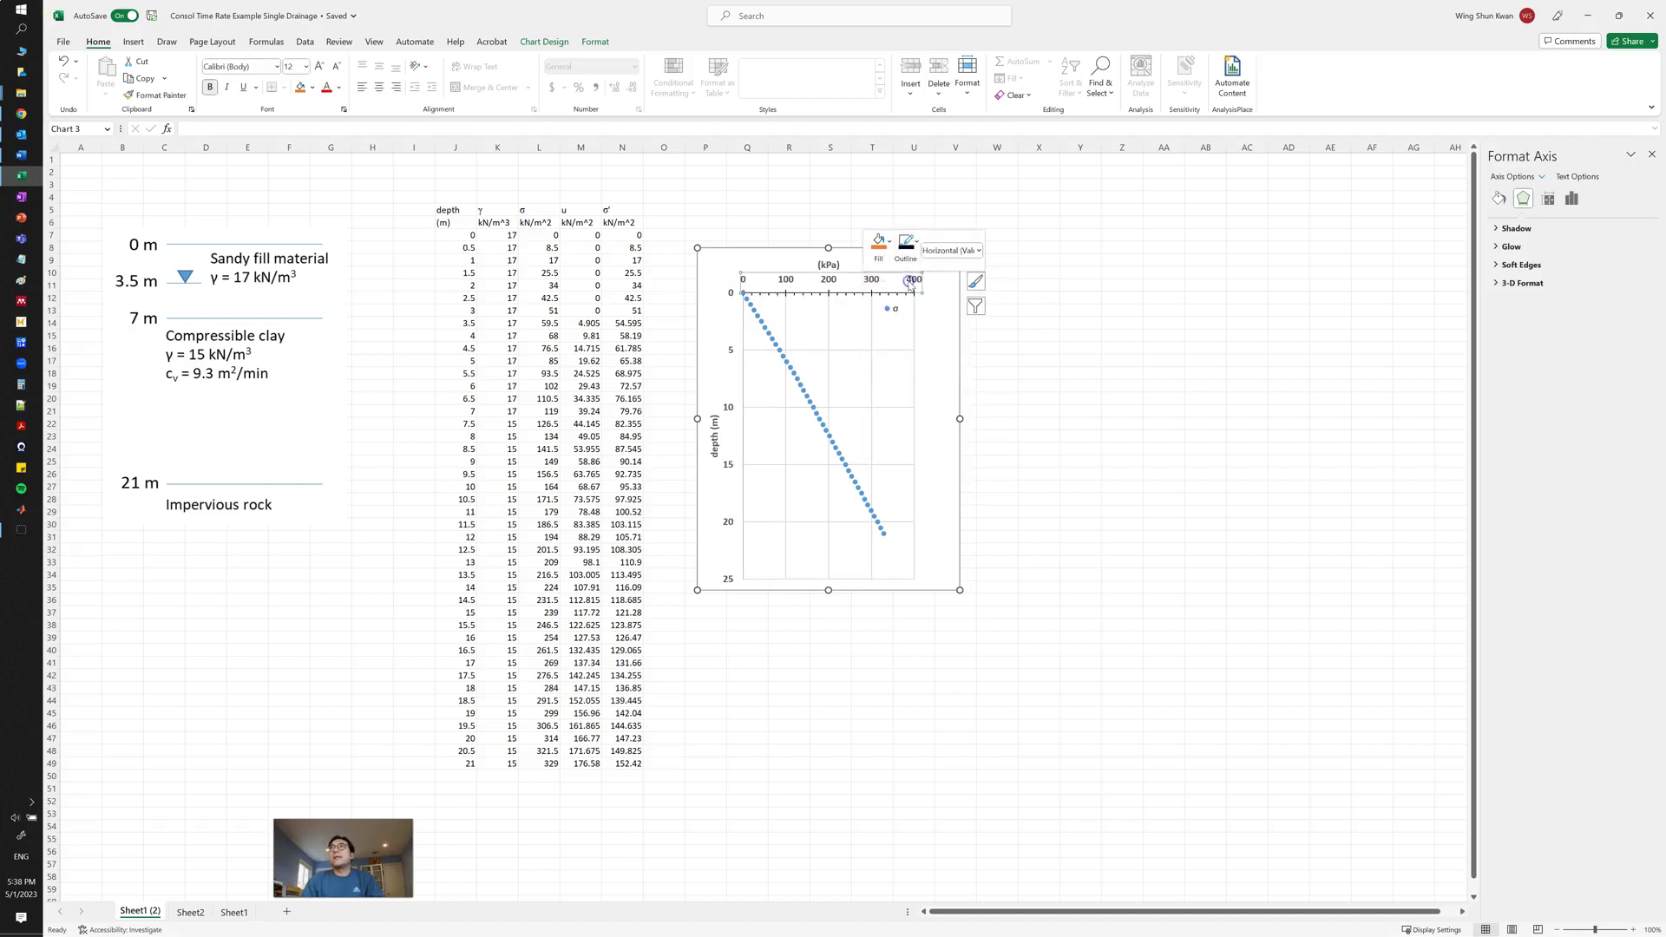
# - Set the vertical depth axis's major tick marks to Cross and its minor tick marks to Inside
pyautogui.click(735, 351)
pyautogui.click(734, 350)
pyautogui.rightClick(733, 350)
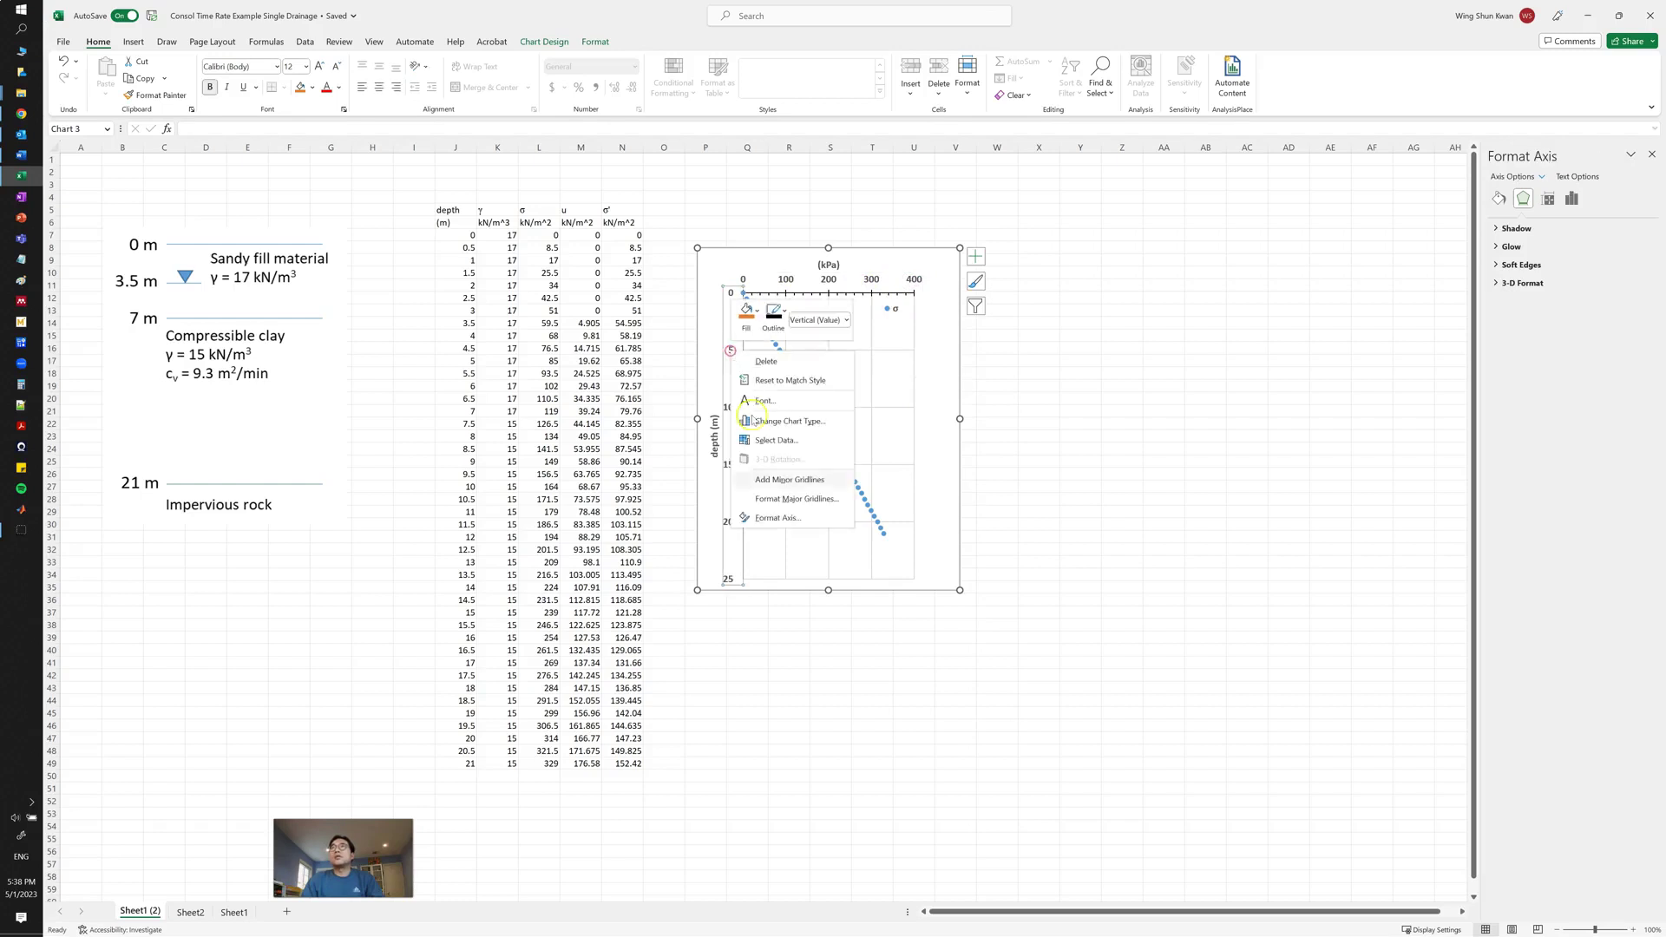
pyautogui.click(805, 520)
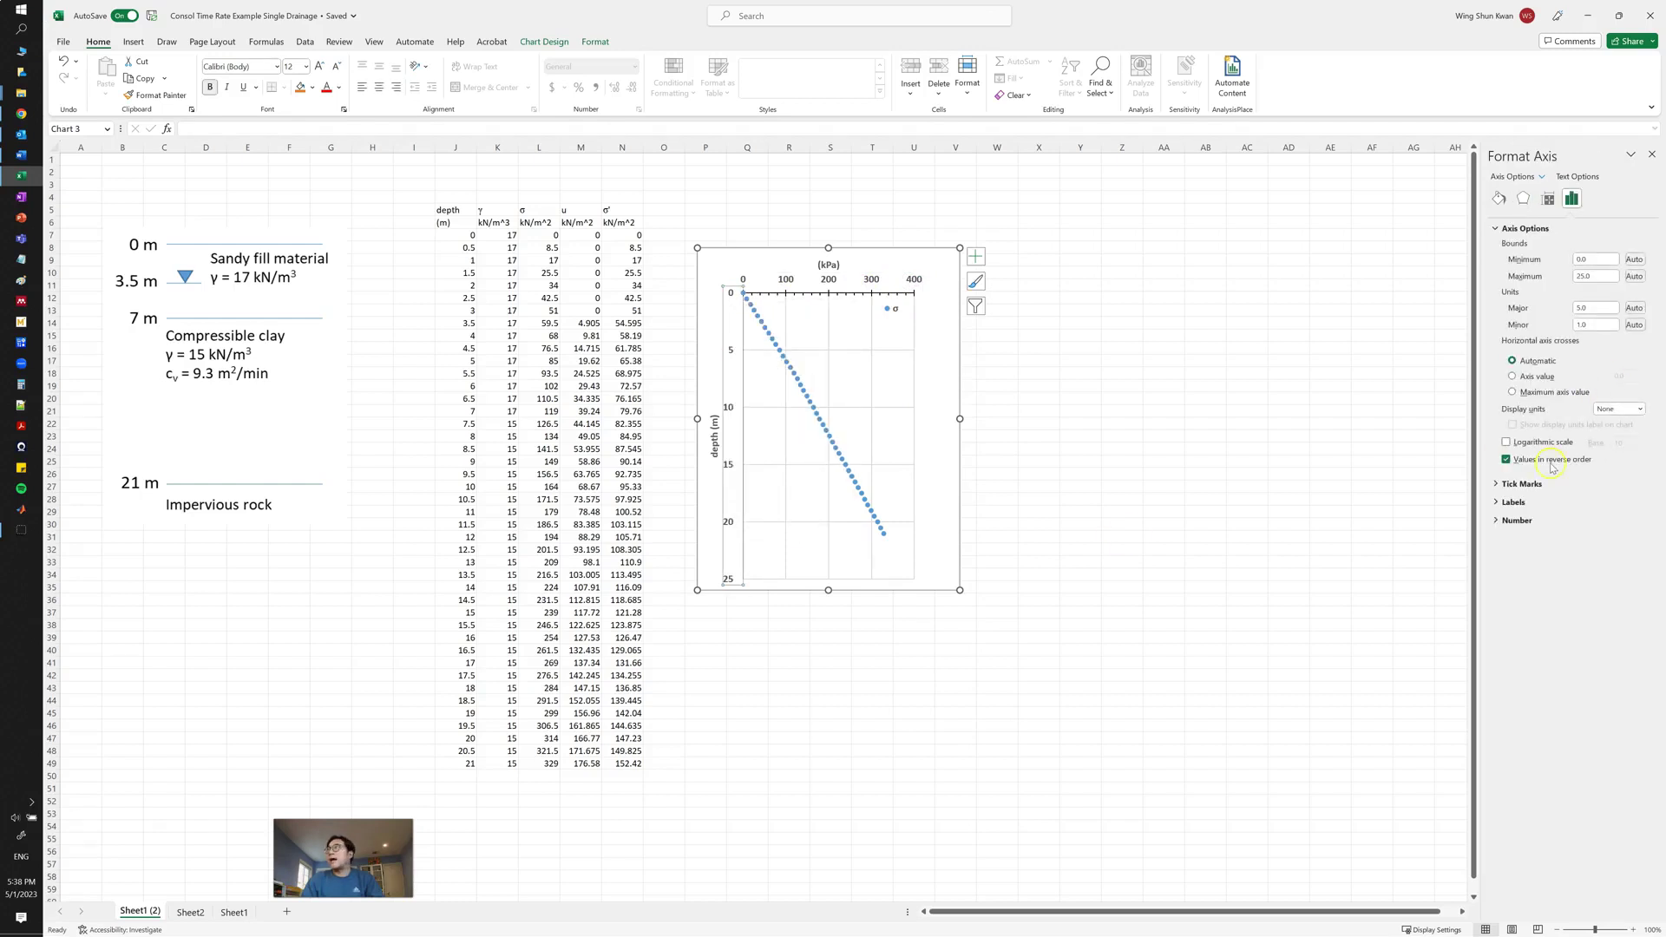
pyautogui.click(1520, 483)
pyautogui.click(1615, 502)
pyautogui.click(1617, 555)
pyautogui.click(1612, 519)
pyautogui.click(1622, 549)
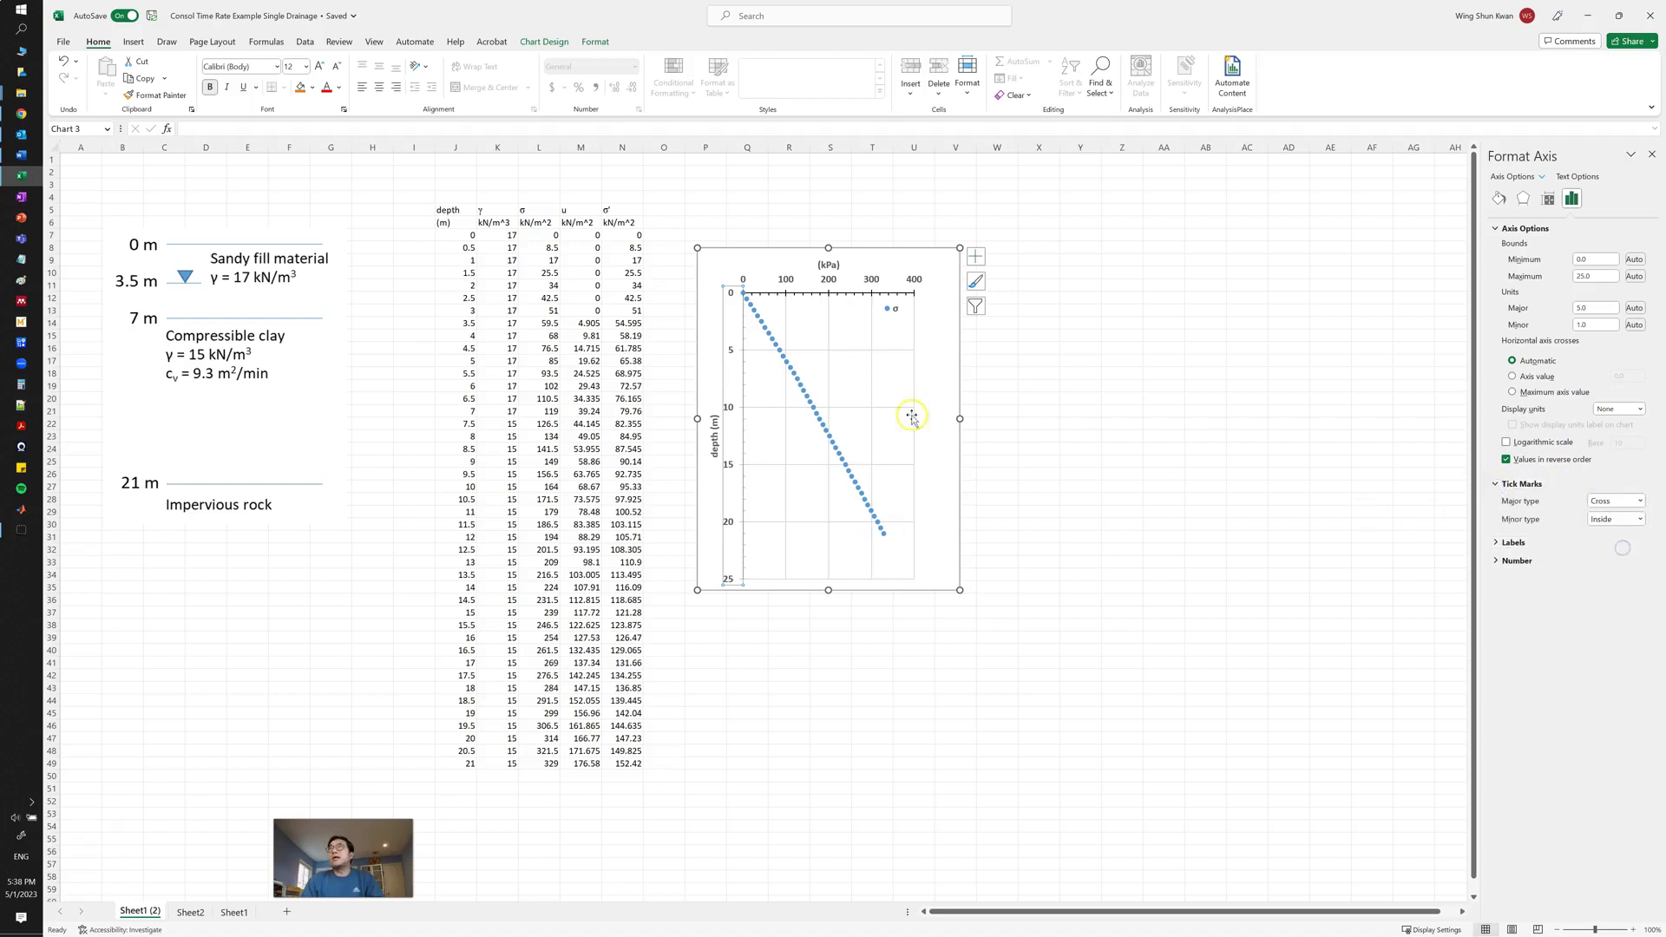
# - Set the outline colour of the vertical depth axis to Automatic
pyautogui.rightClick(732, 350)
pyautogui.click(784, 307)
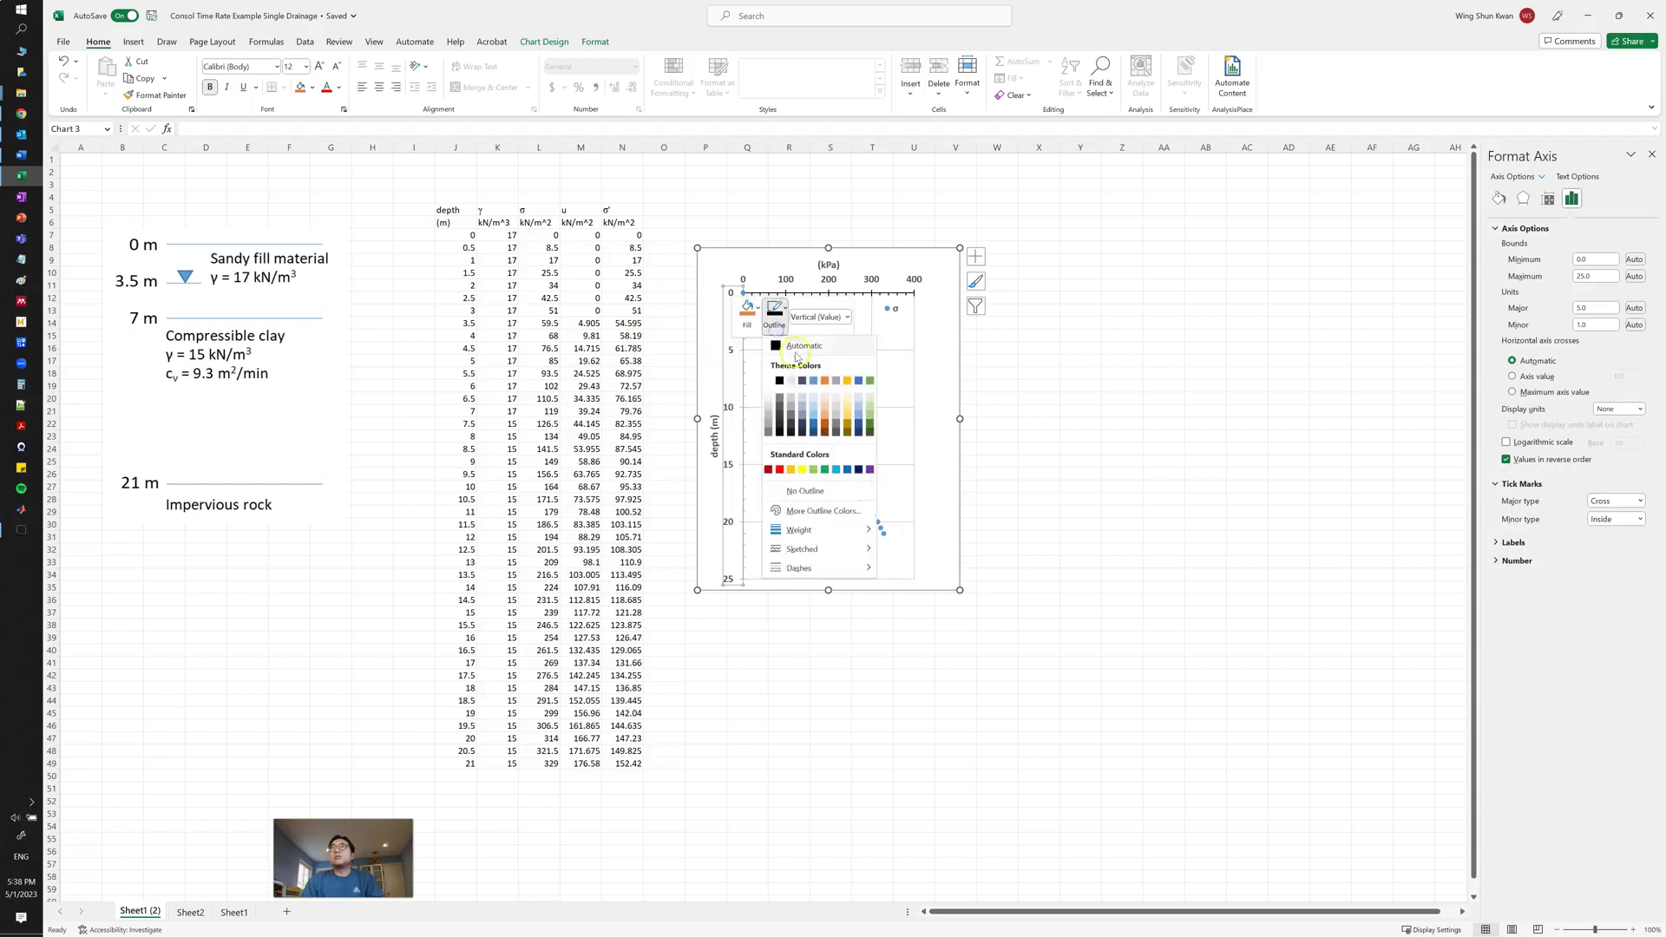
pyautogui.click(795, 349)
pyautogui.click(948, 397)
# - Delete the horizontal and the vertical major gridlines from the chart
pyautogui.click(840, 350)
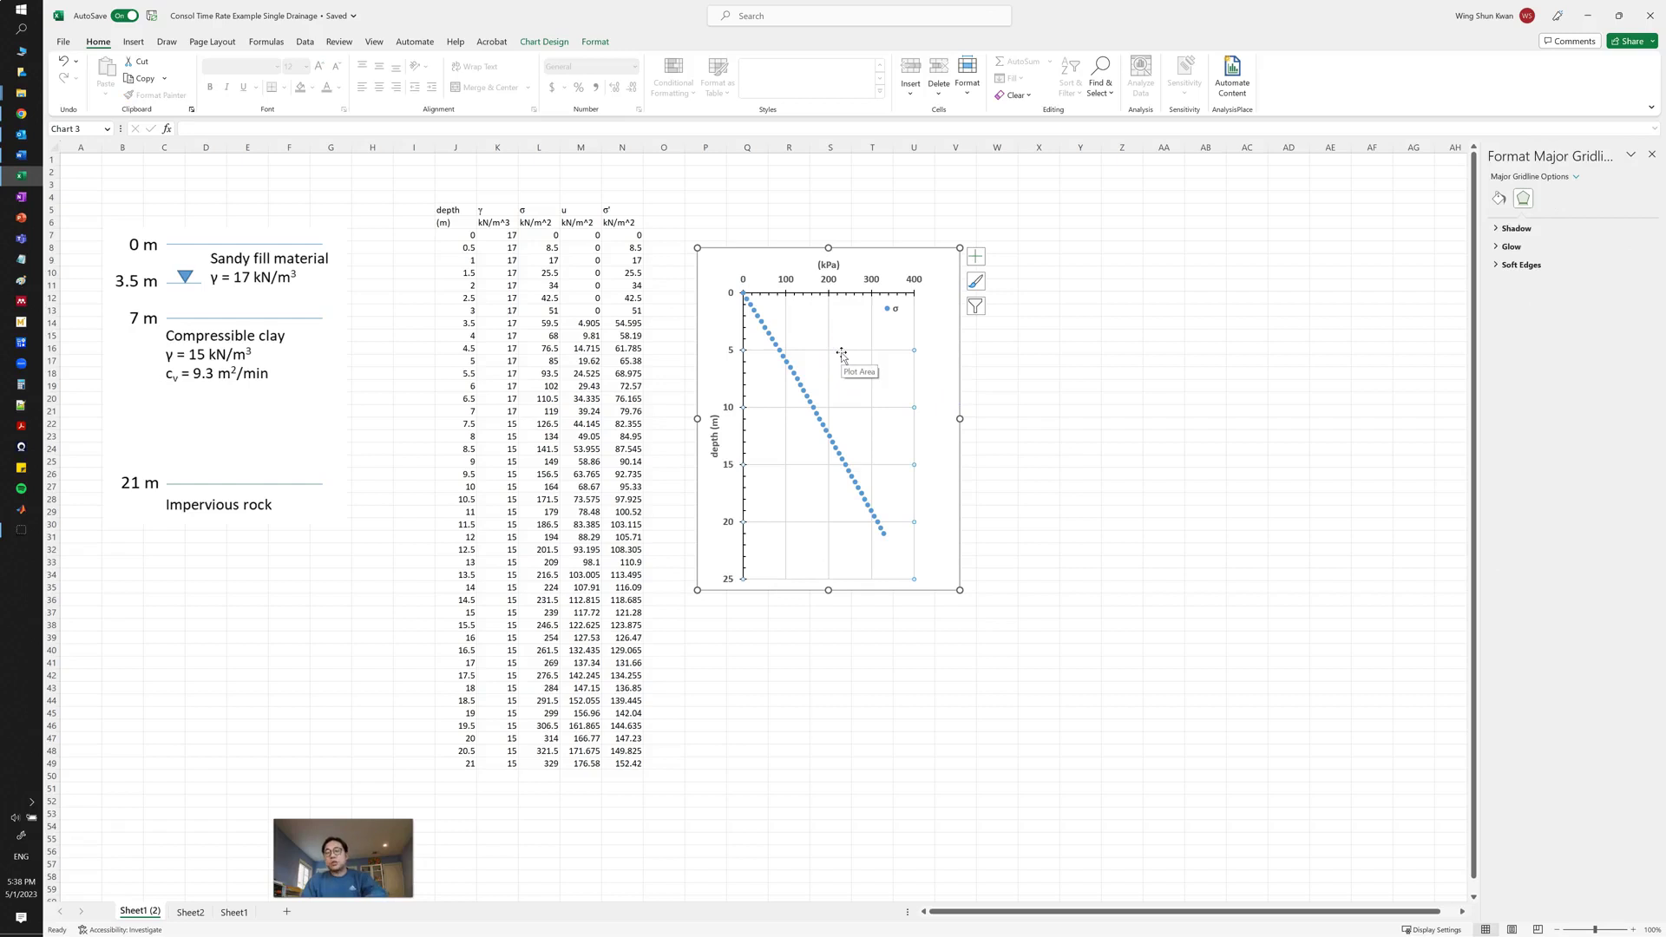
pyautogui.click(839, 351)
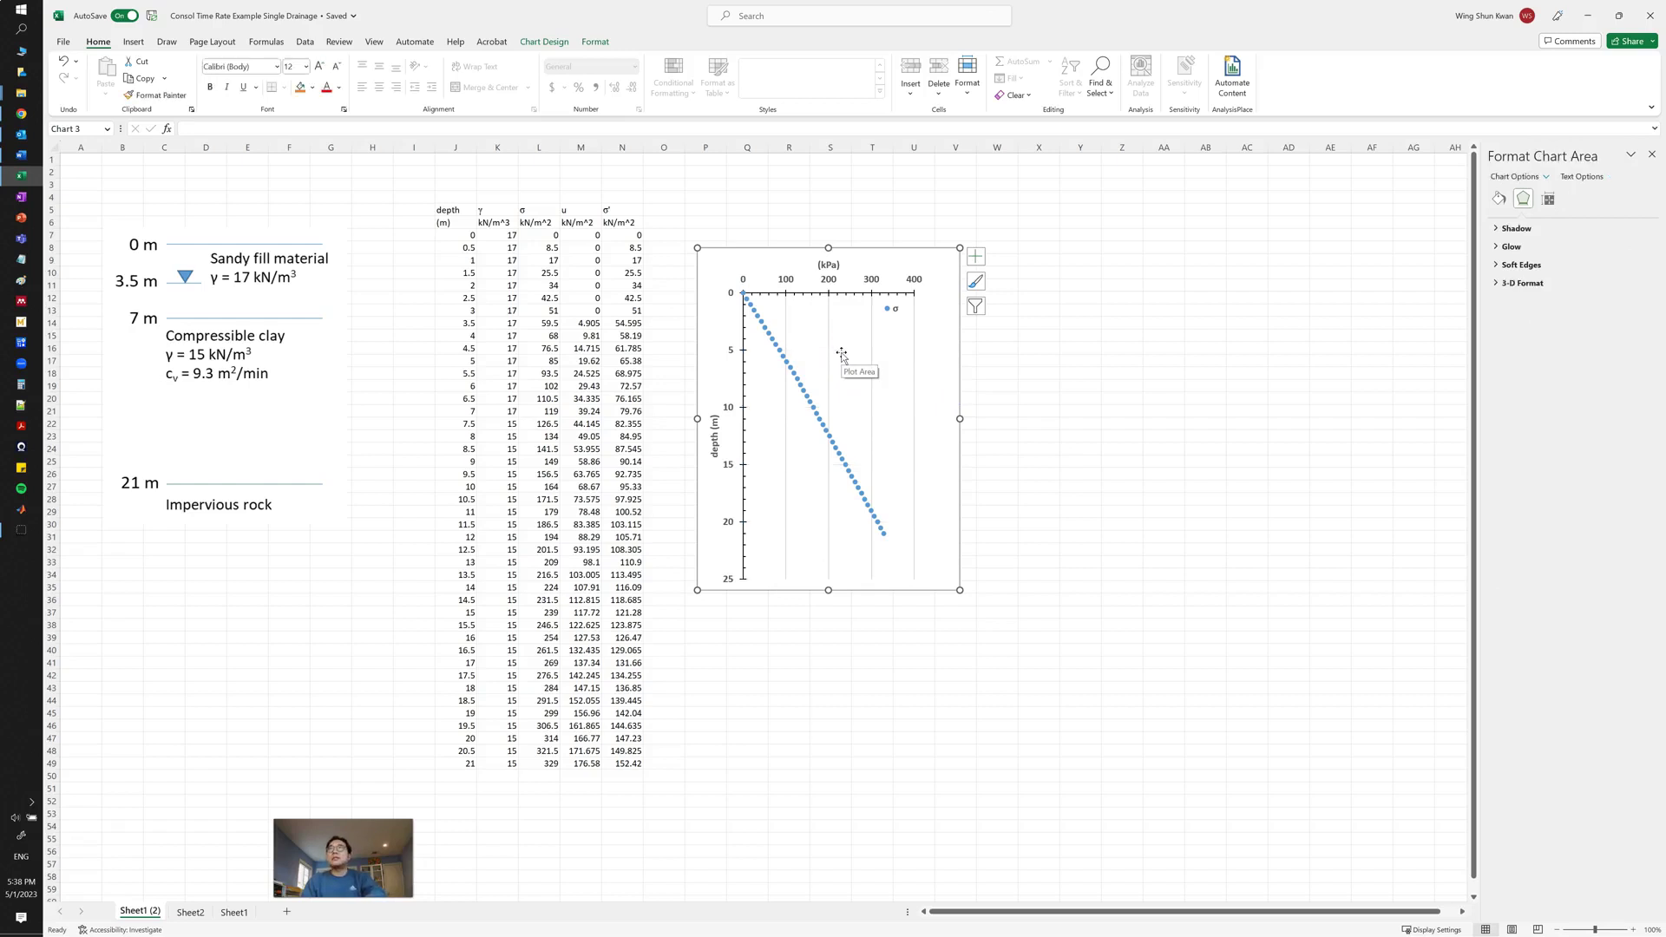
pyautogui.click(825, 340)
pyautogui.click(826, 341)
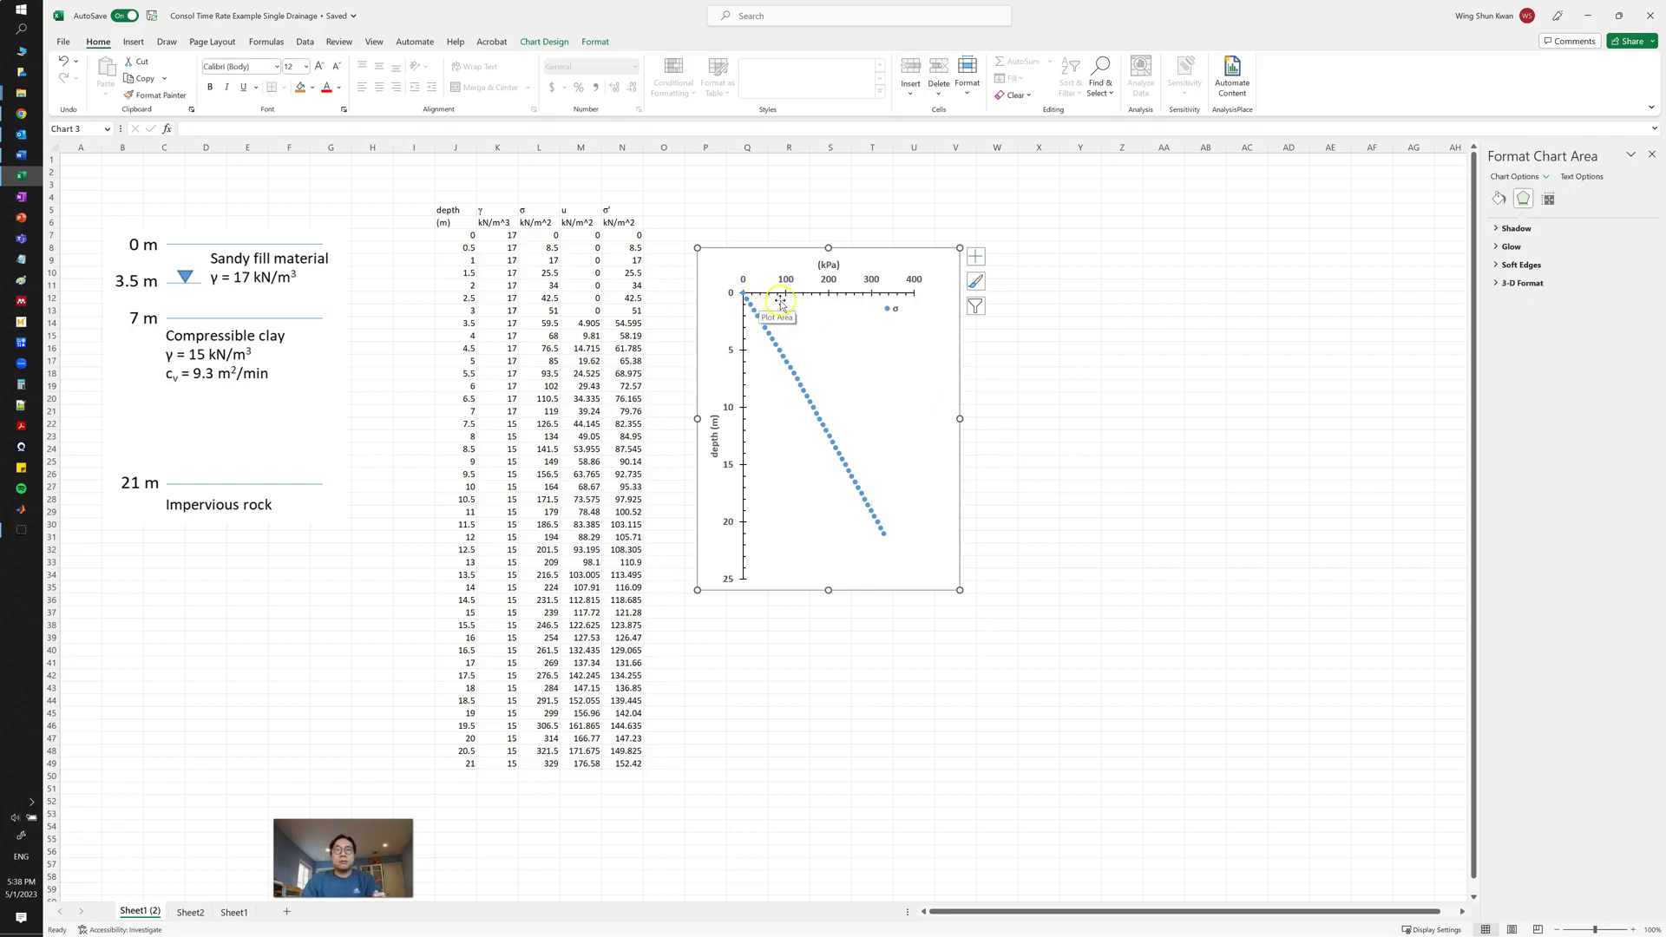
pyautogui.click(780, 392)
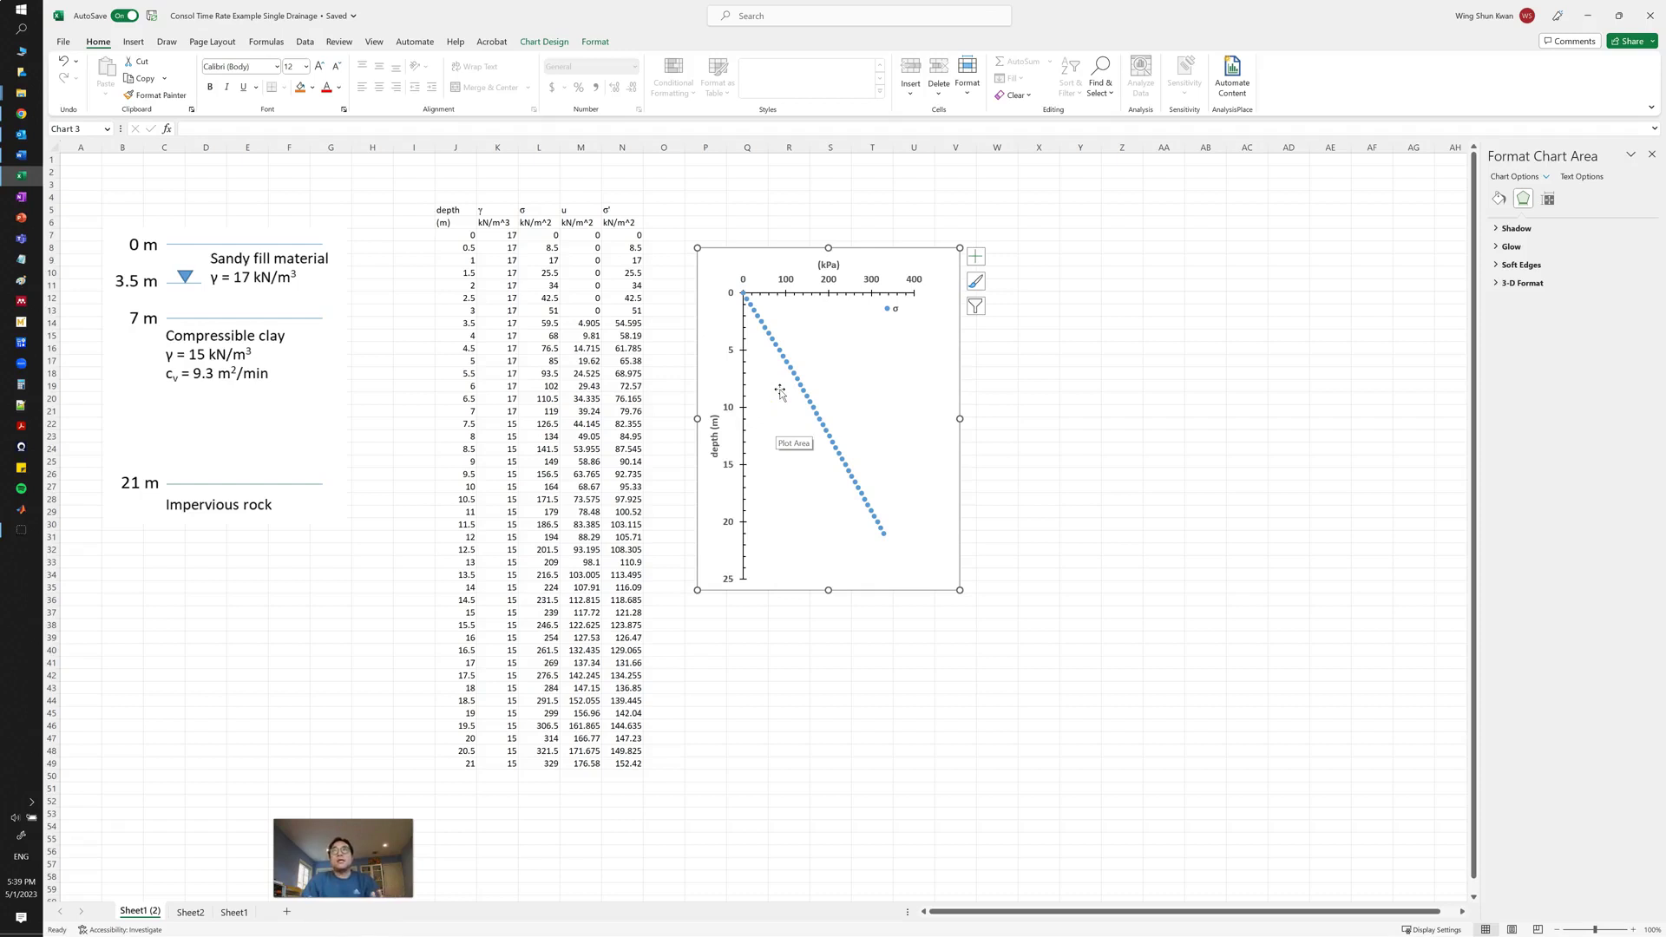
# - Add a chart series named u, taking its X values from the pore pressure cells M7:M49
pyautogui.click(857, 347)
pyautogui.rightClick(857, 347)
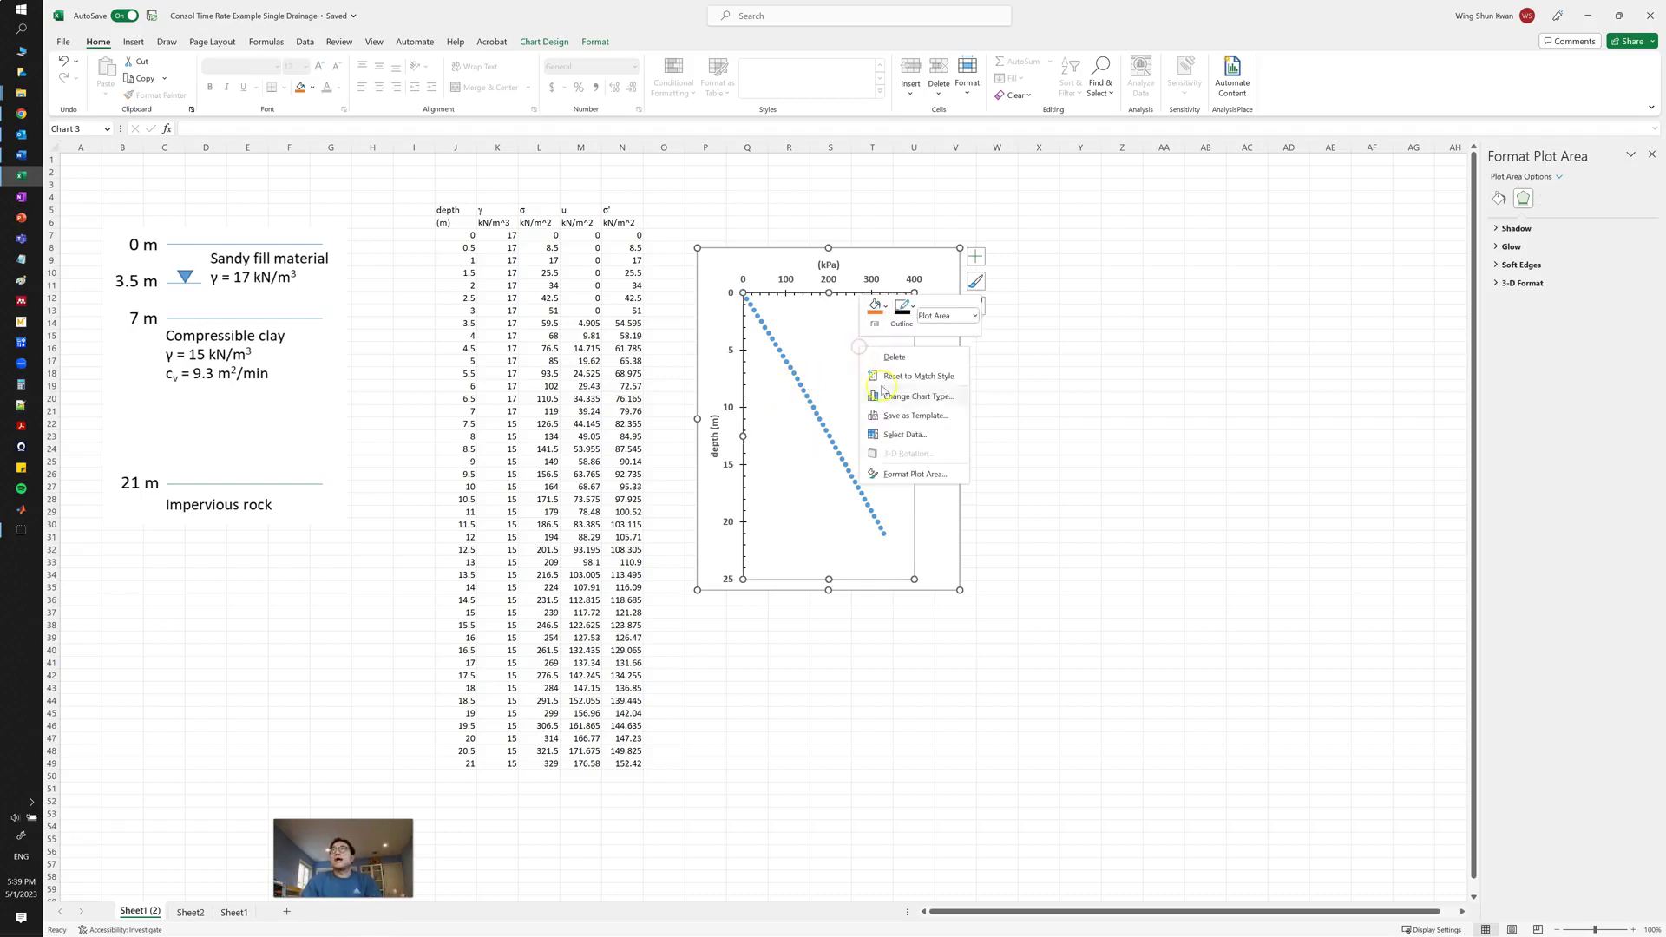
pyautogui.click(904, 438)
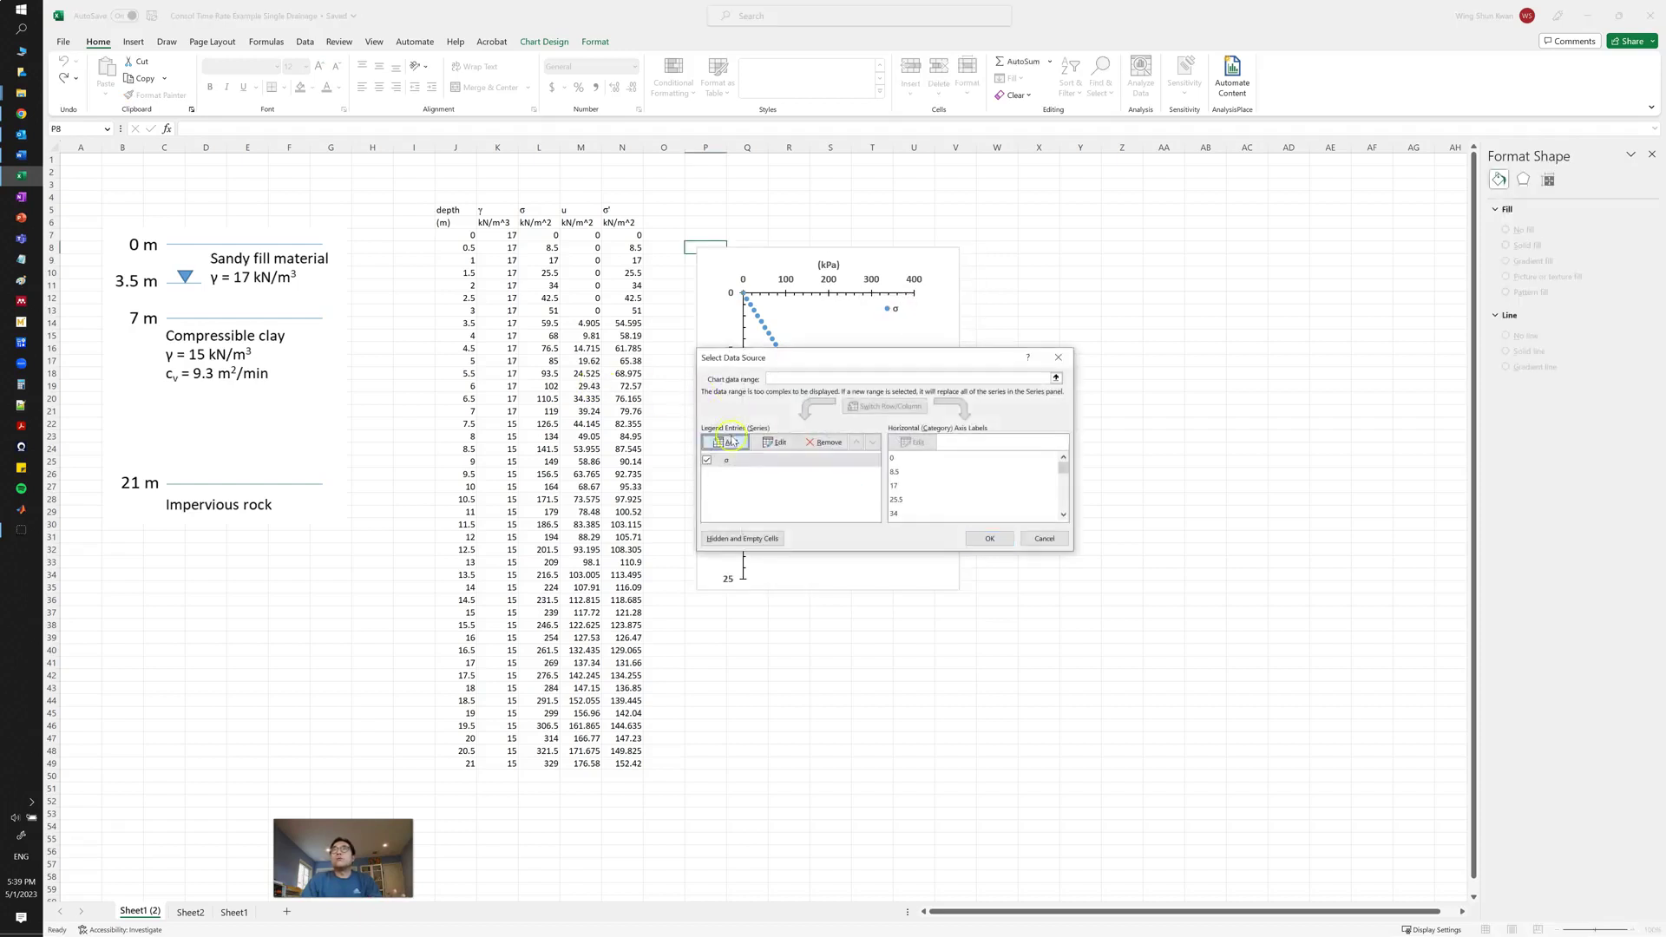
pyautogui.click(725, 440)
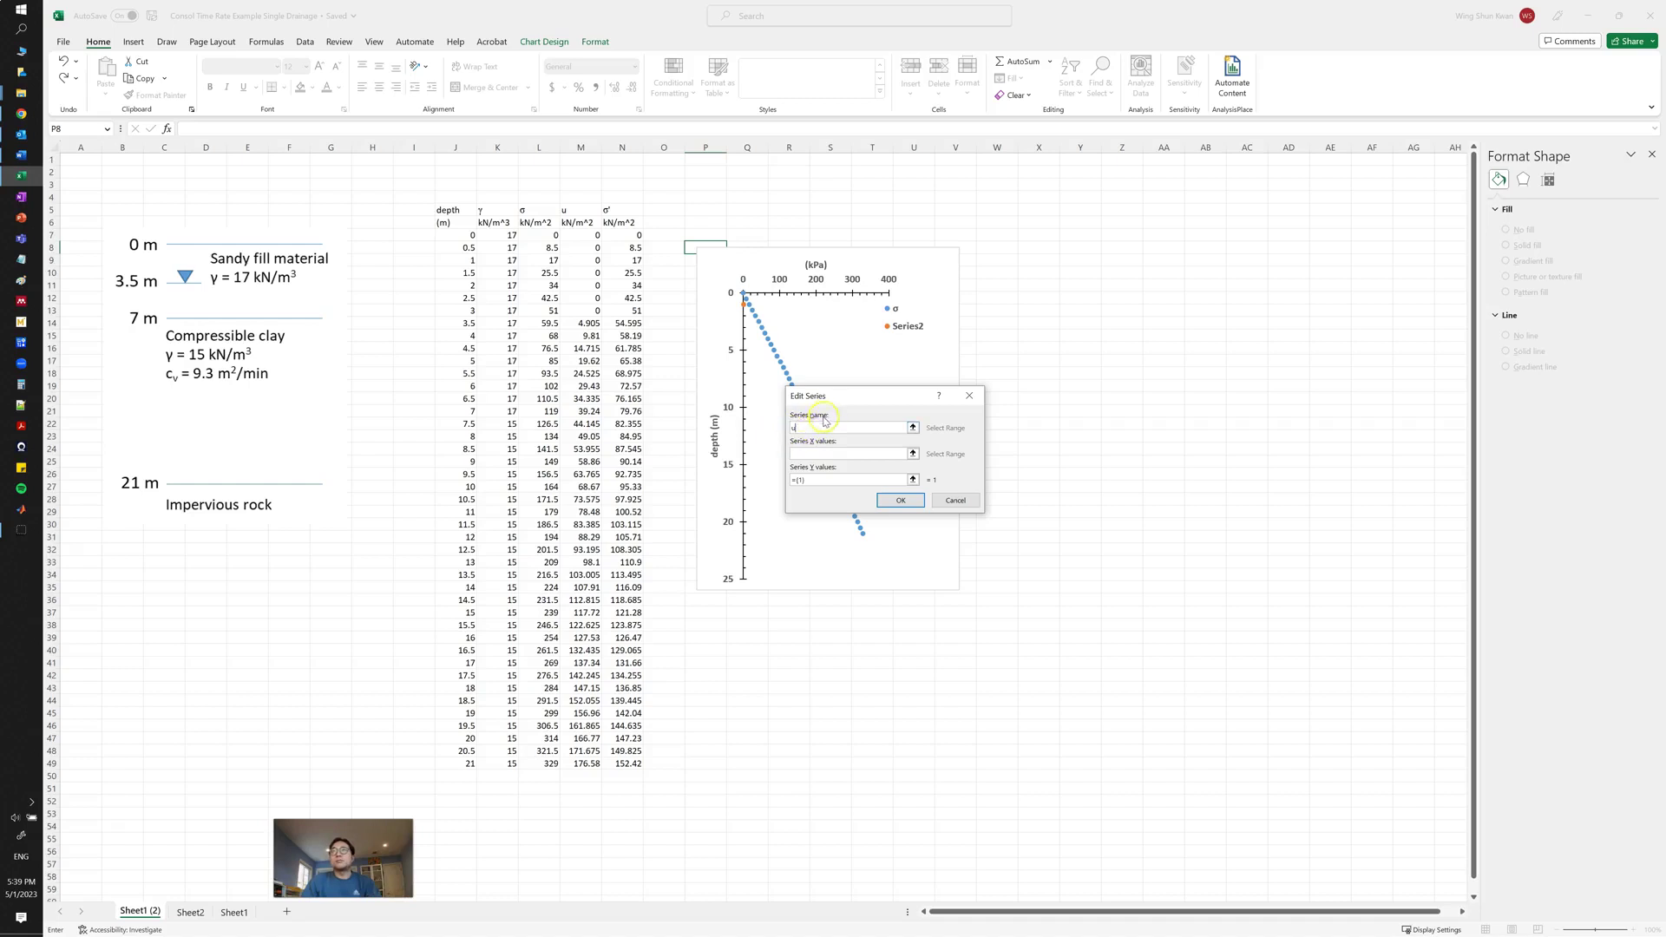
pyautogui.click(912, 452)
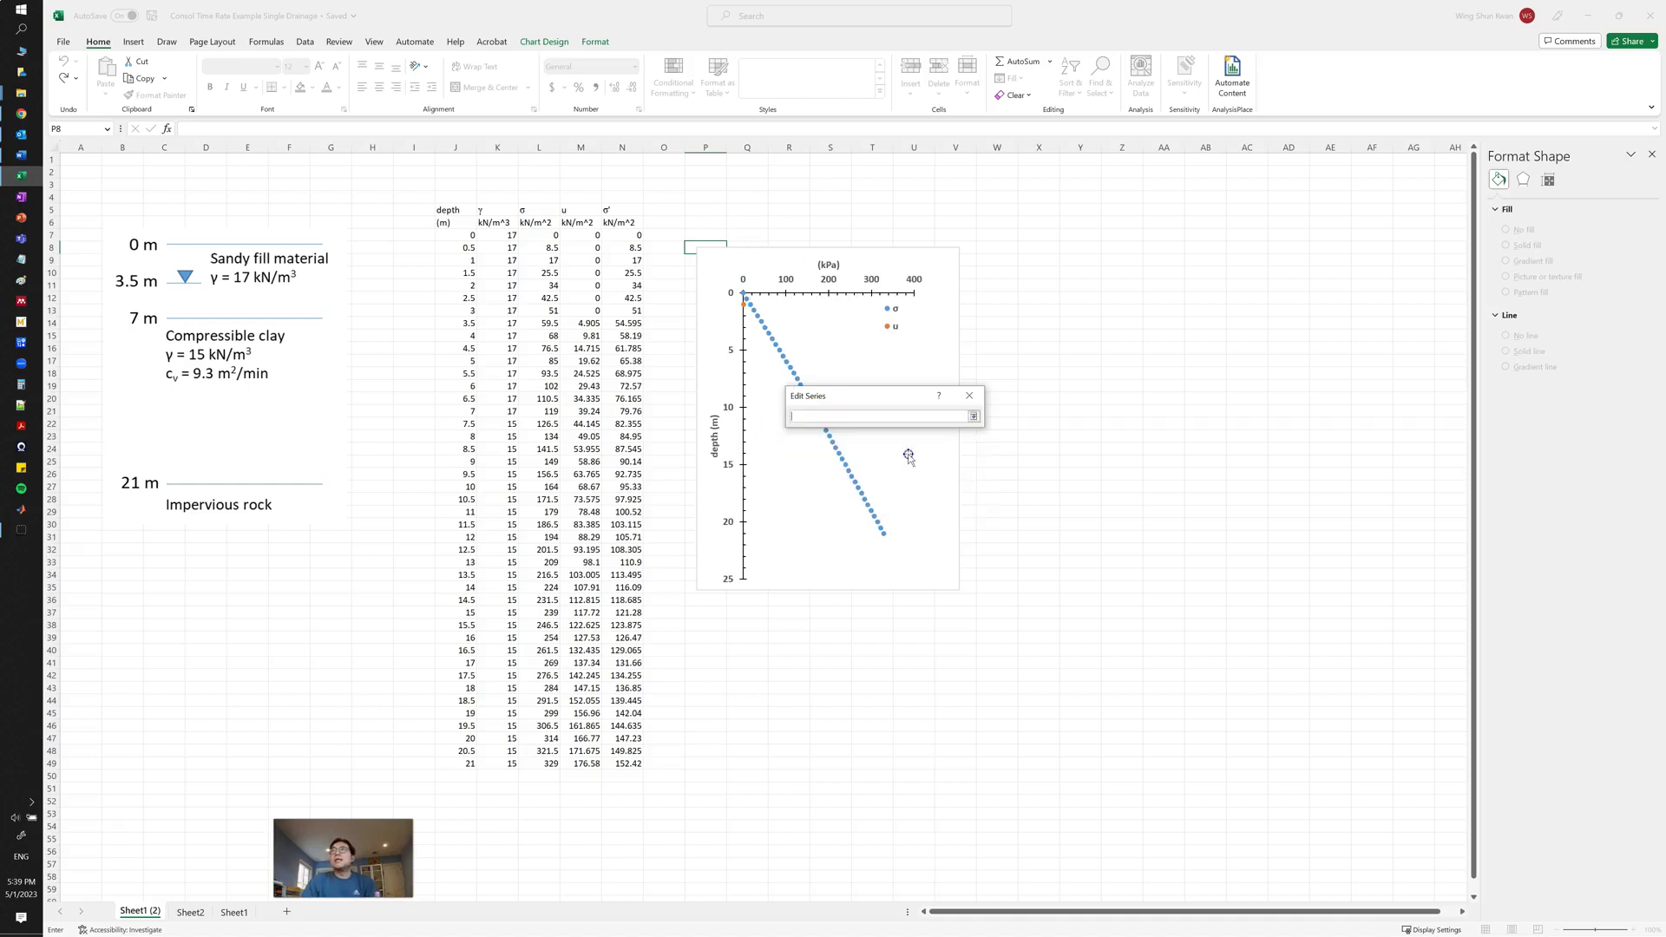
pyautogui.click(591, 236)
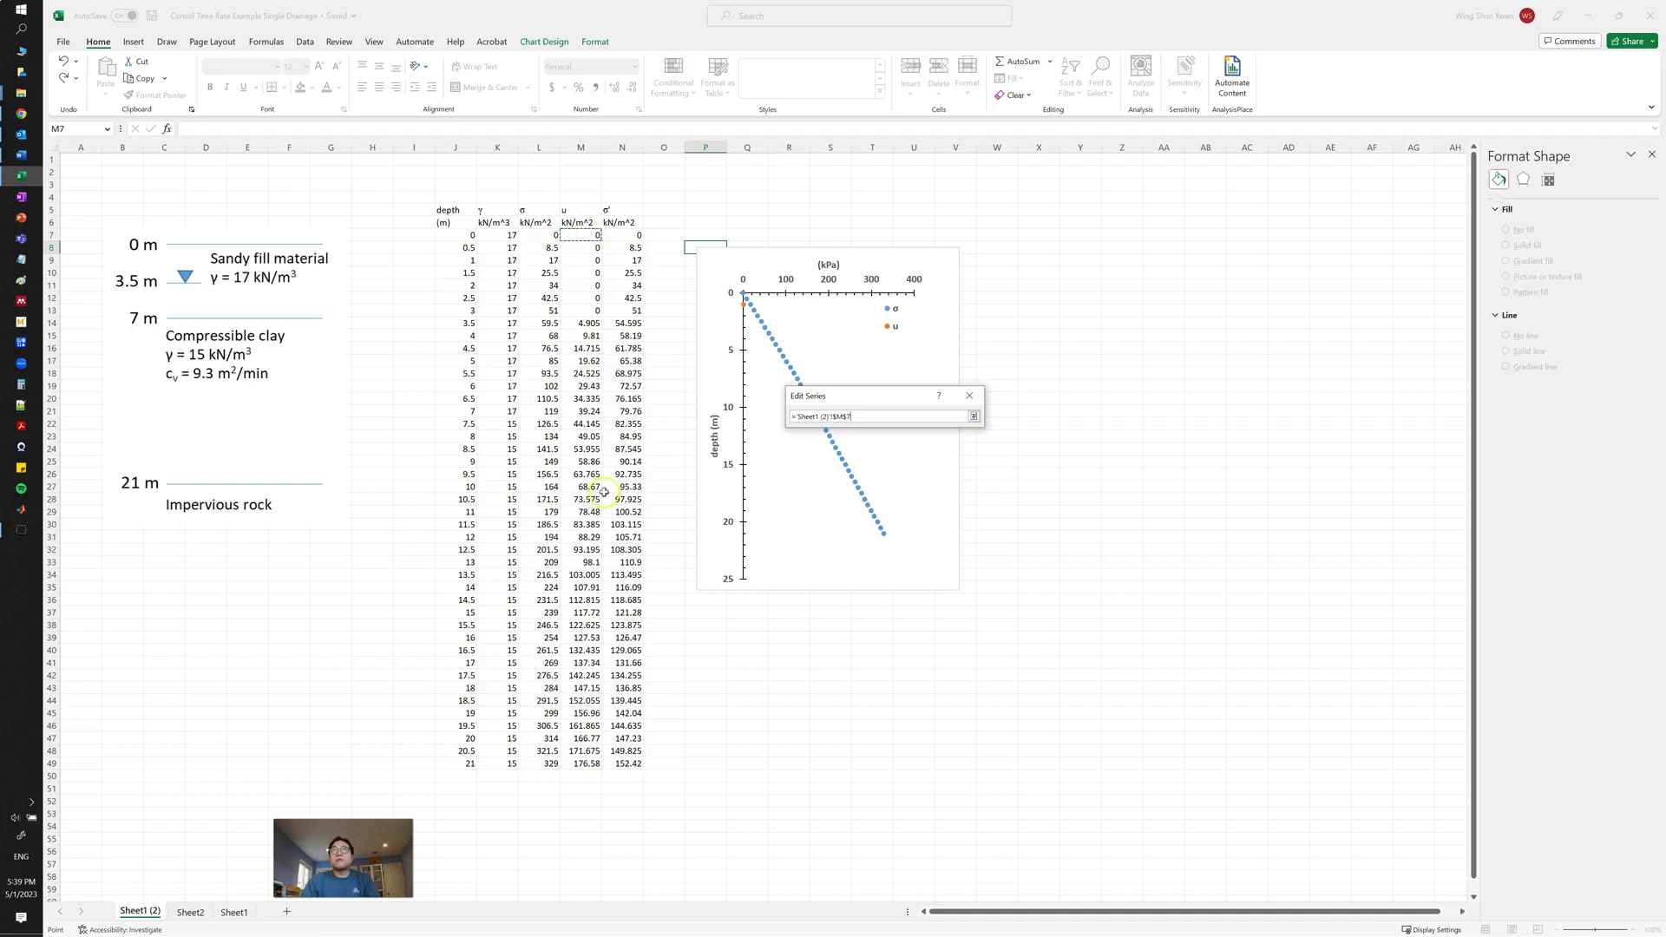
pyautogui.keyDown('shift'); pyautogui.click(586, 766); pyautogui.keyUp('shift')
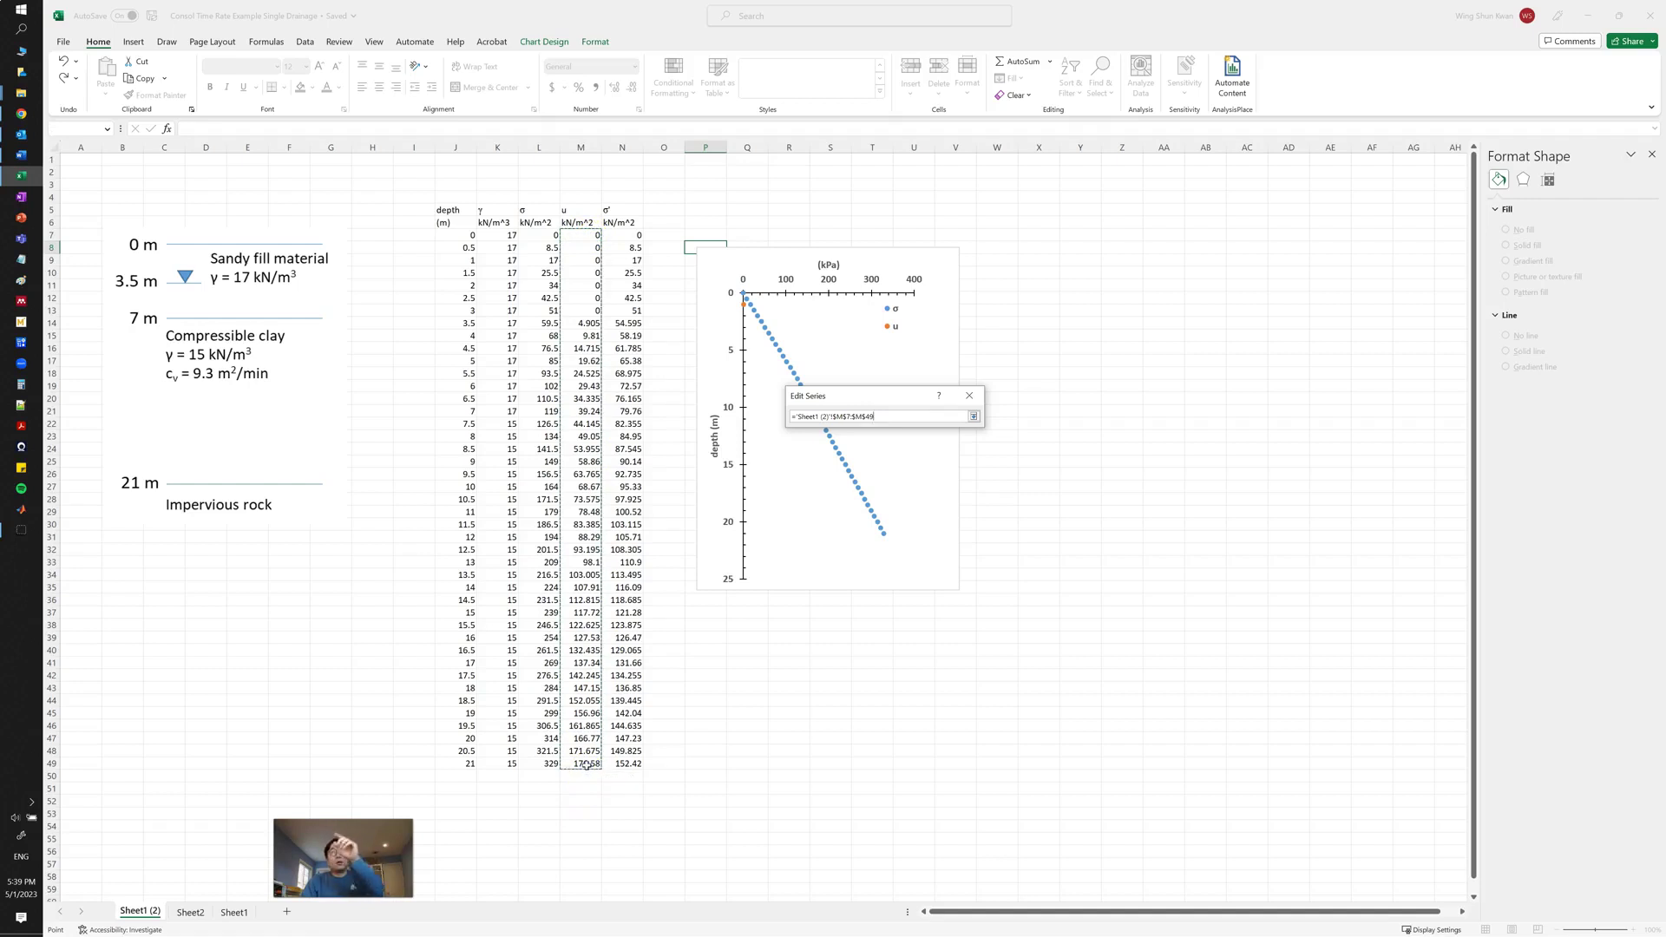
pyautogui.moveTo(587, 764); pyautogui.dragTo(586, 764)
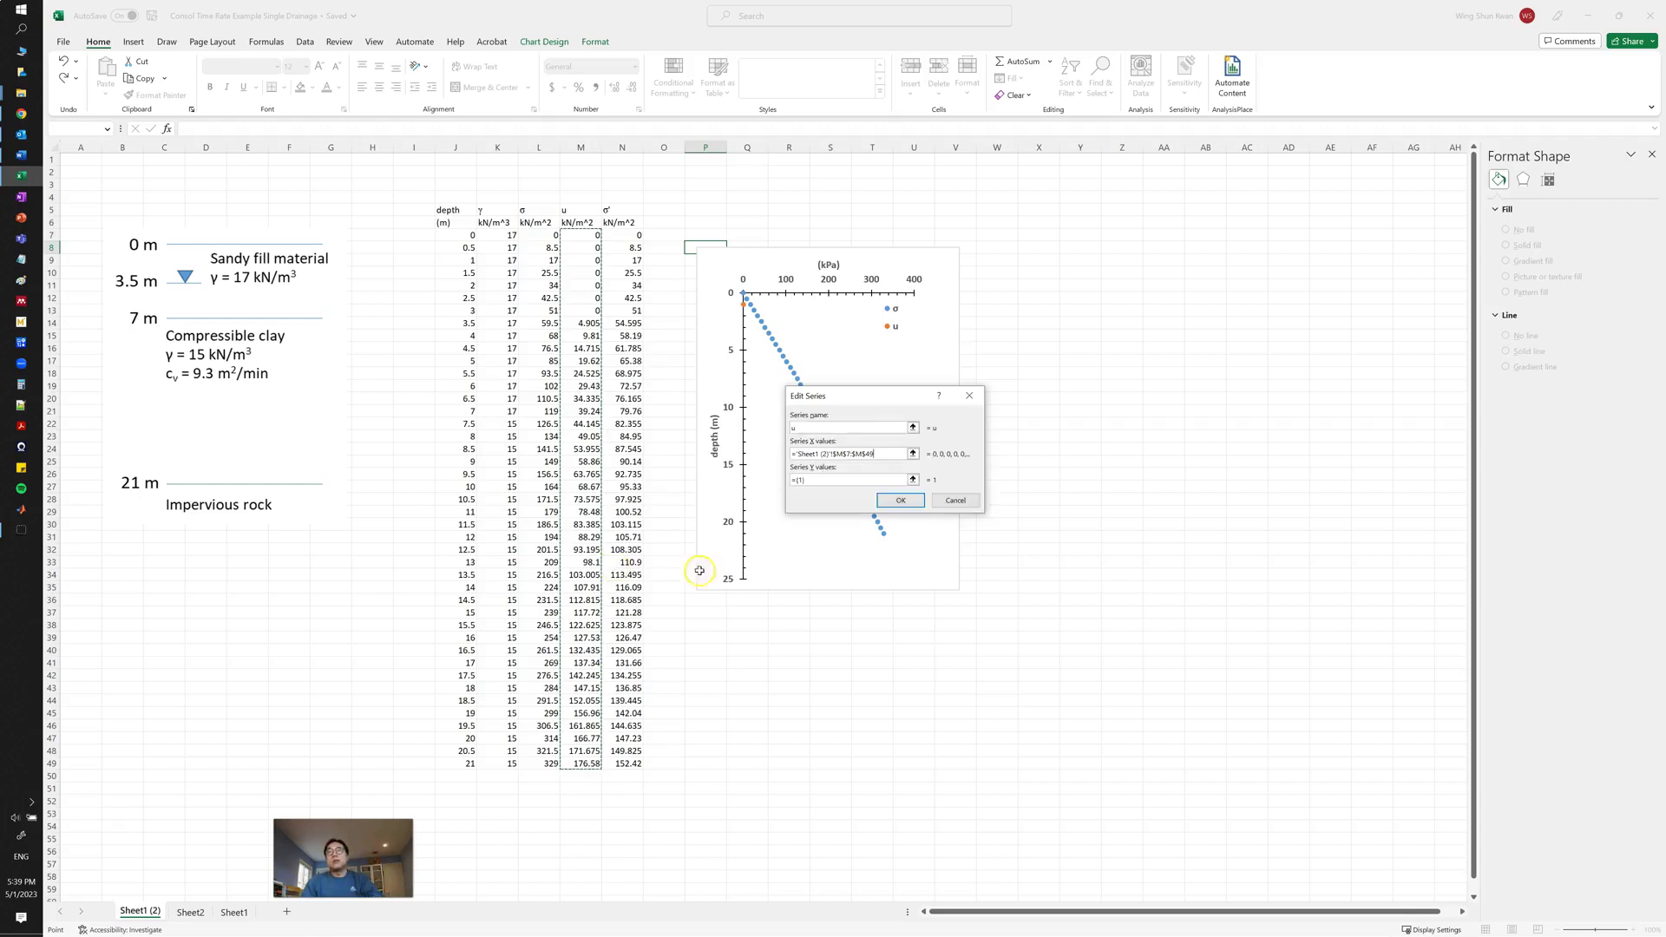
# - Use the depth cells J7:J49 as the Y values of series u and accept the series
pyautogui.click(912, 480)
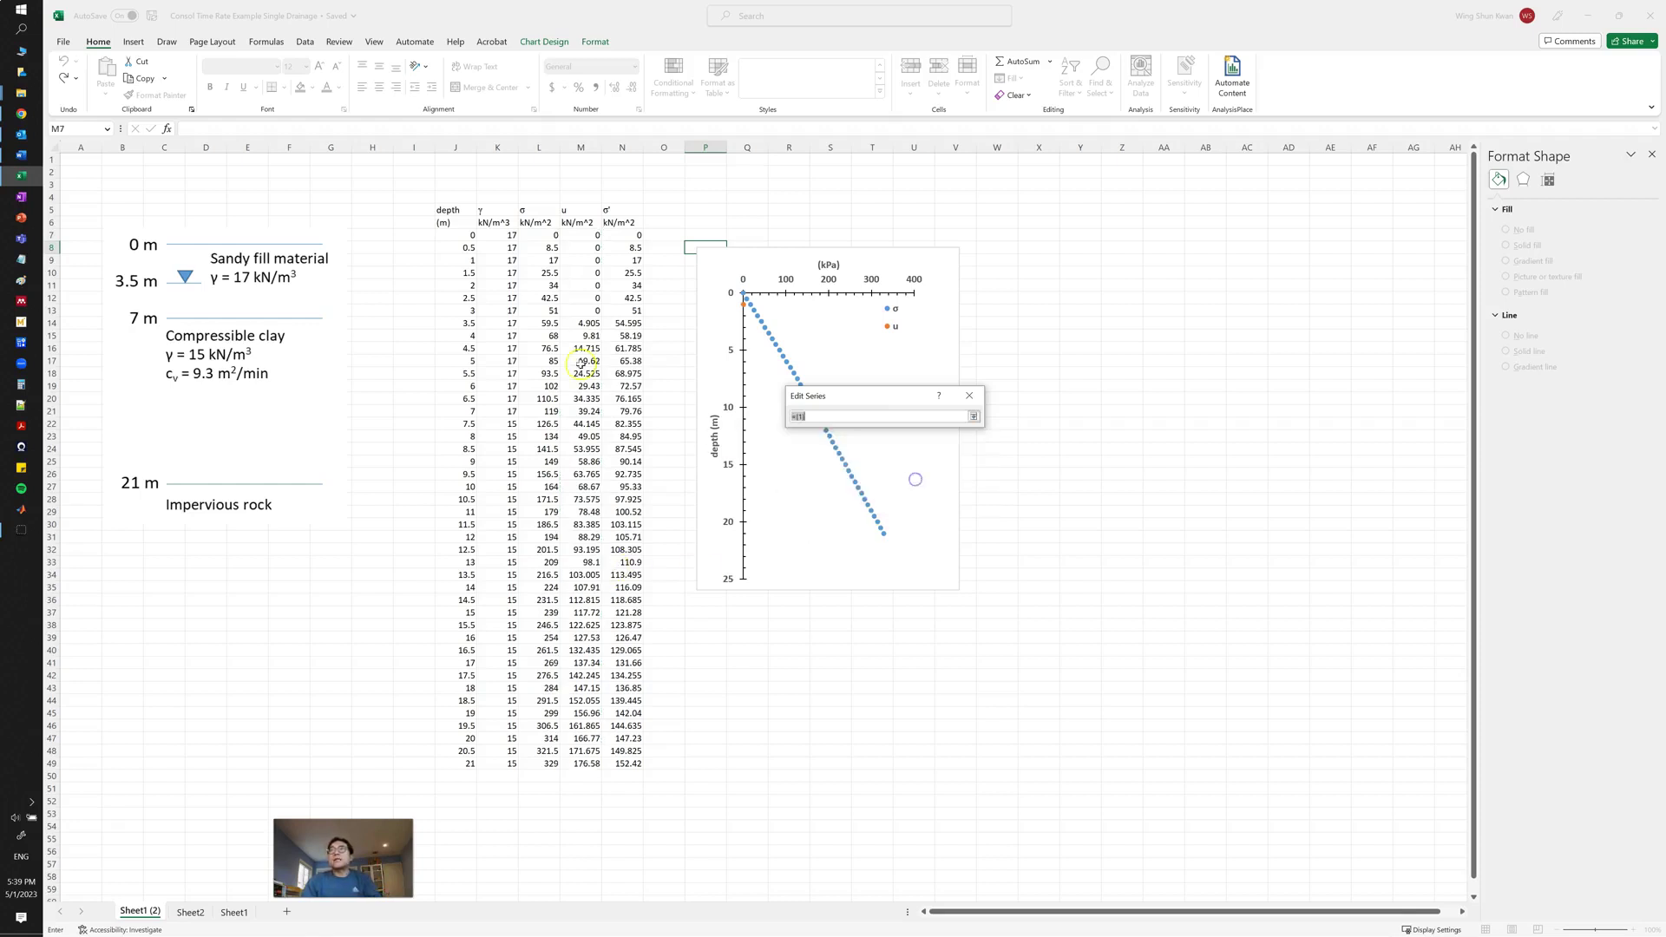
pyautogui.click(468, 235)
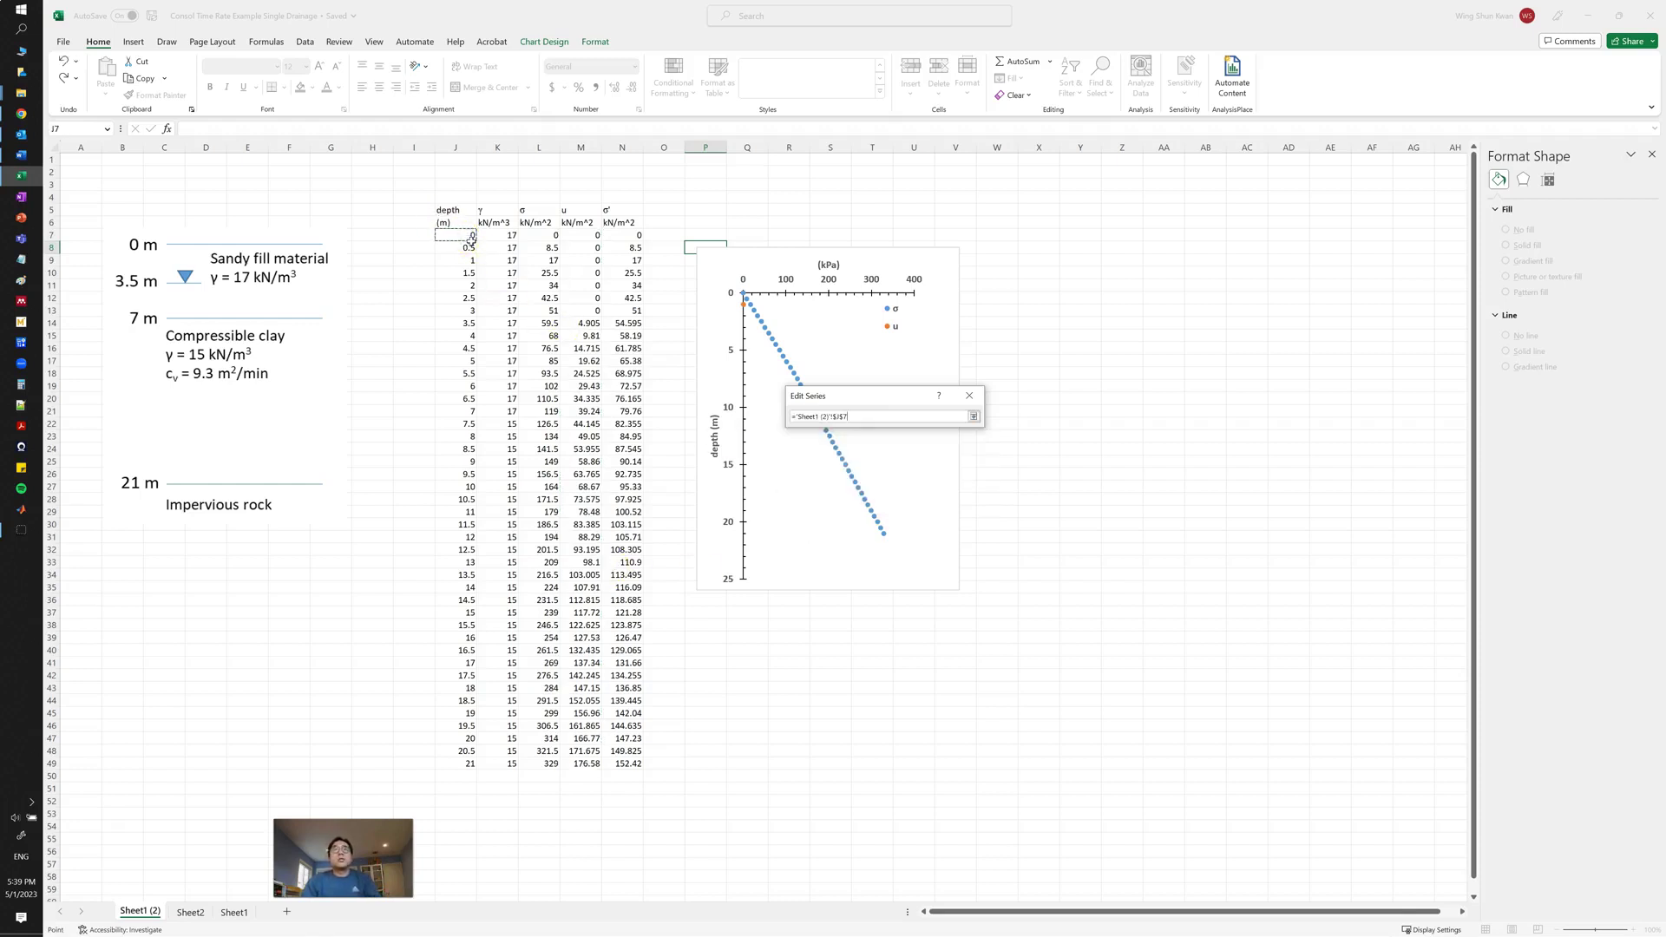
pyautogui.keyDown('shift'); pyautogui.click(469, 766); pyautogui.keyUp('shift')
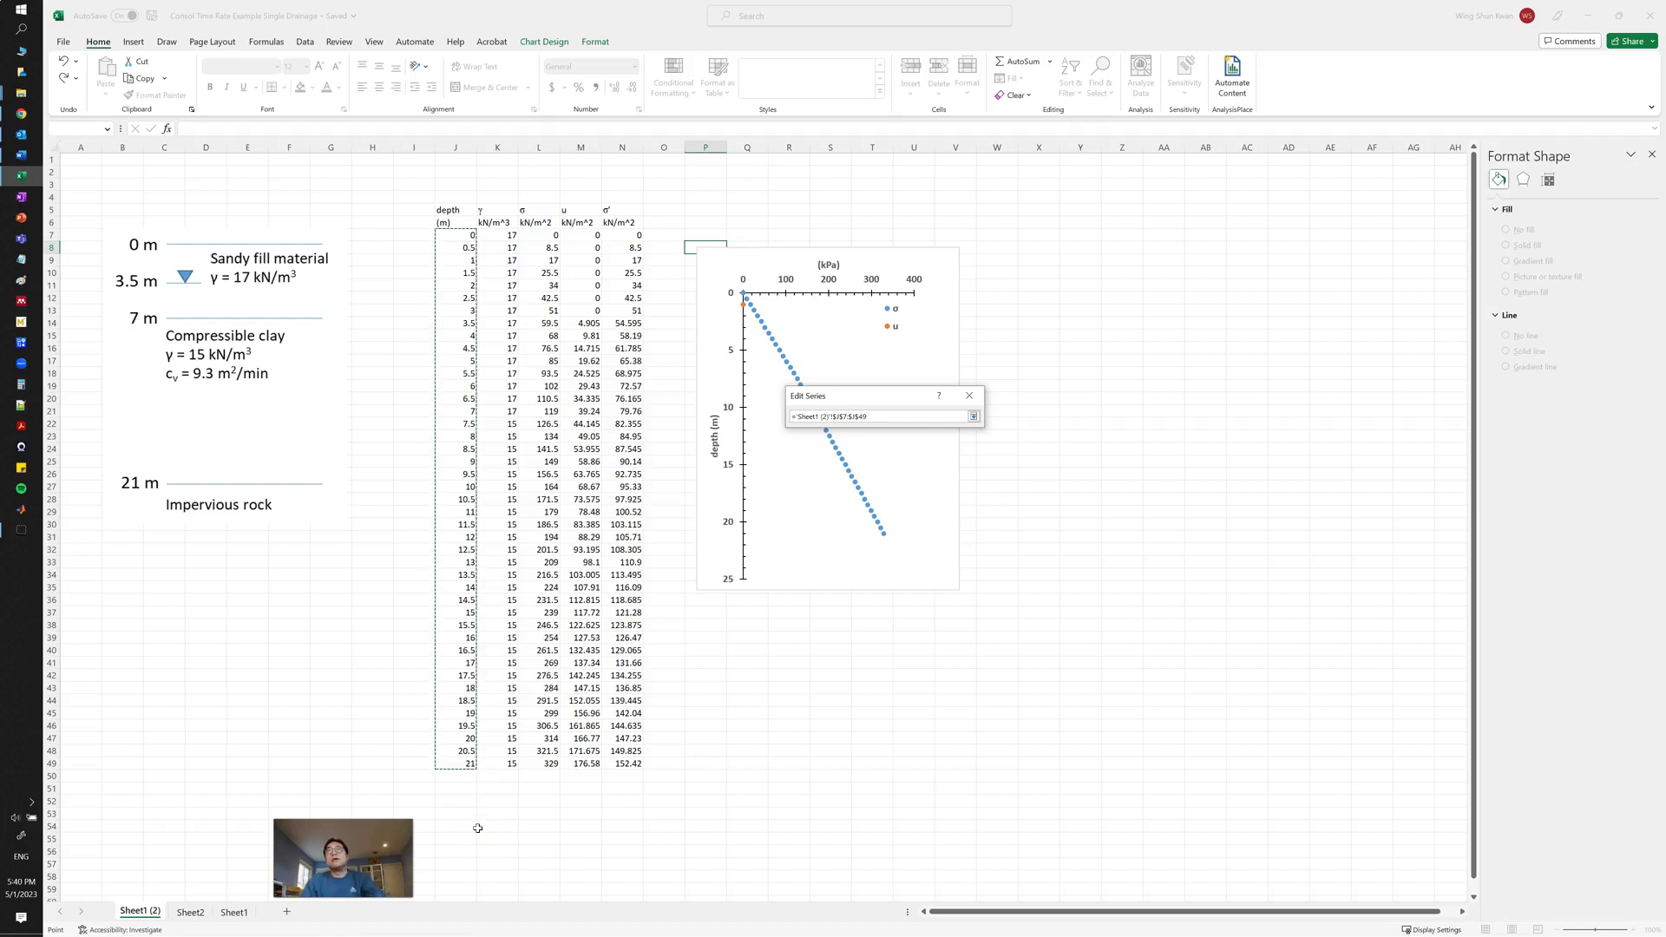
pyautogui.press('Return')
pyautogui.click(902, 500)
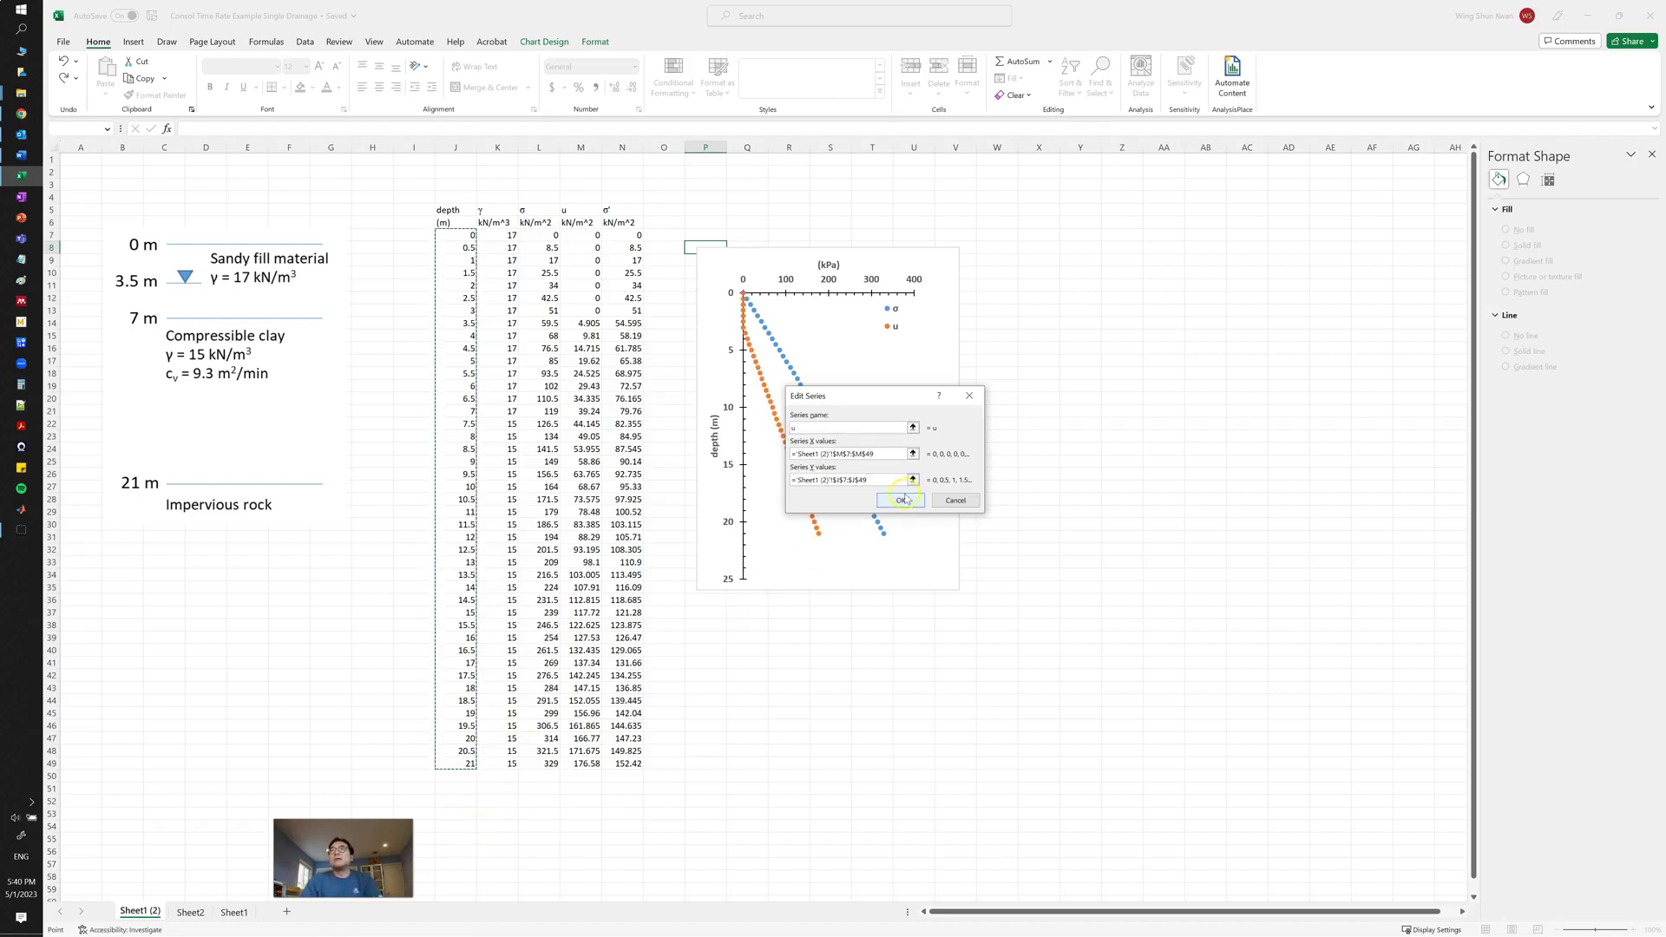
# - Add a third, unnamed series with X values from the effective stress cells N7:N49 and Y values from depths J7:J49
pyautogui.click(733, 444)
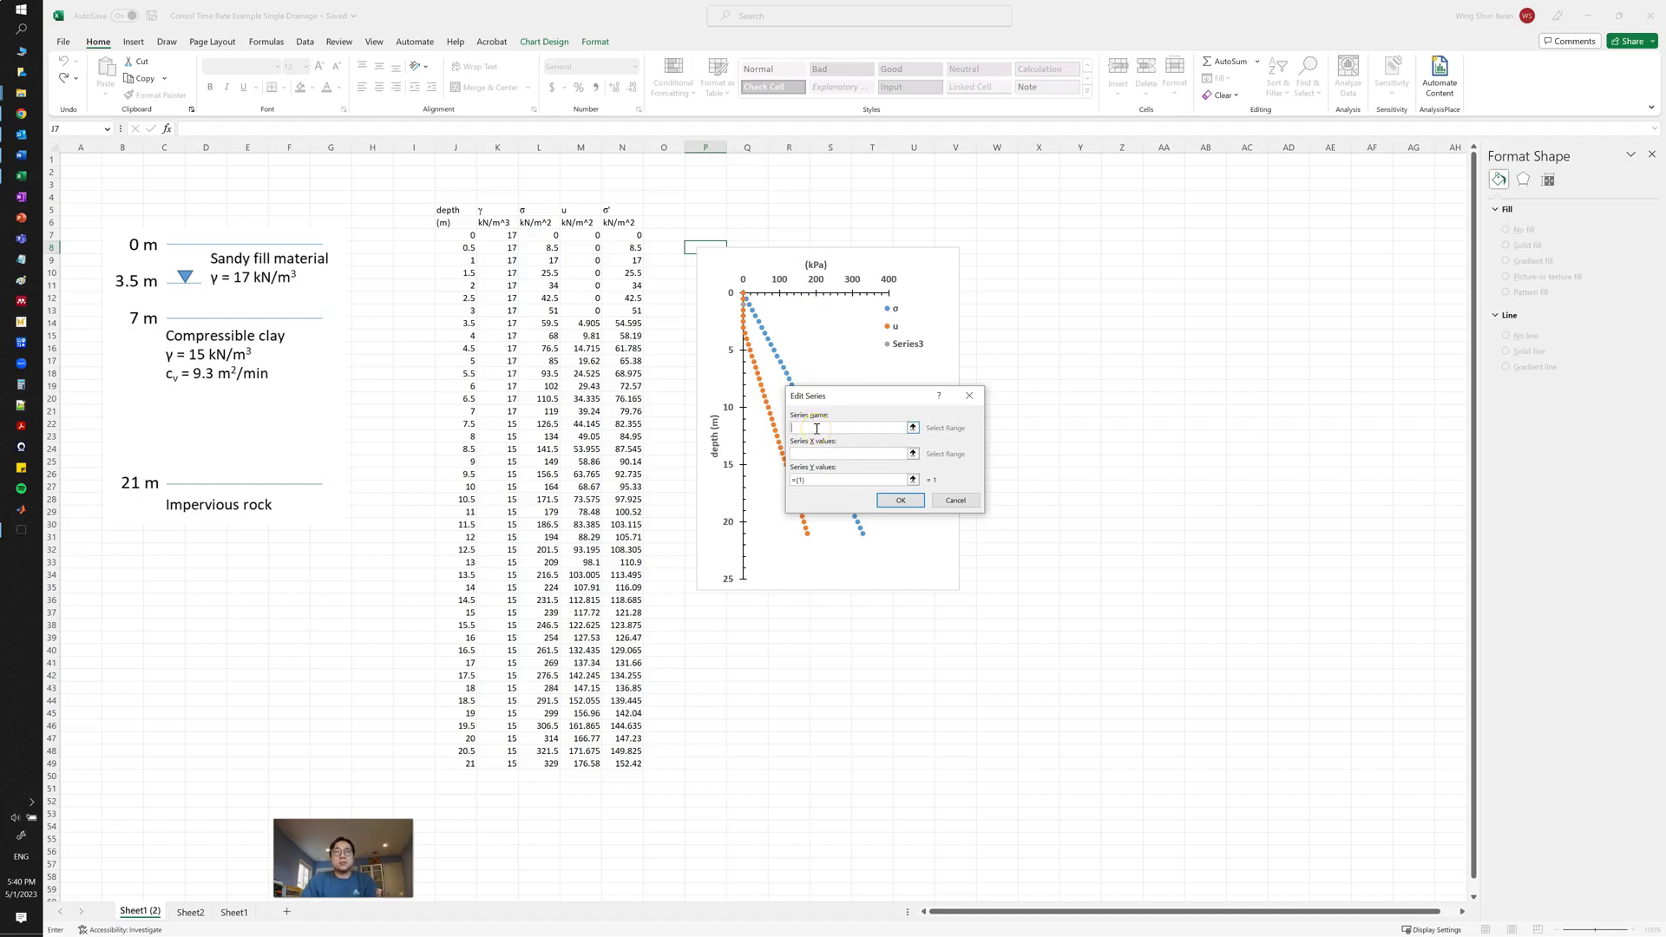
pyautogui.click(912, 454)
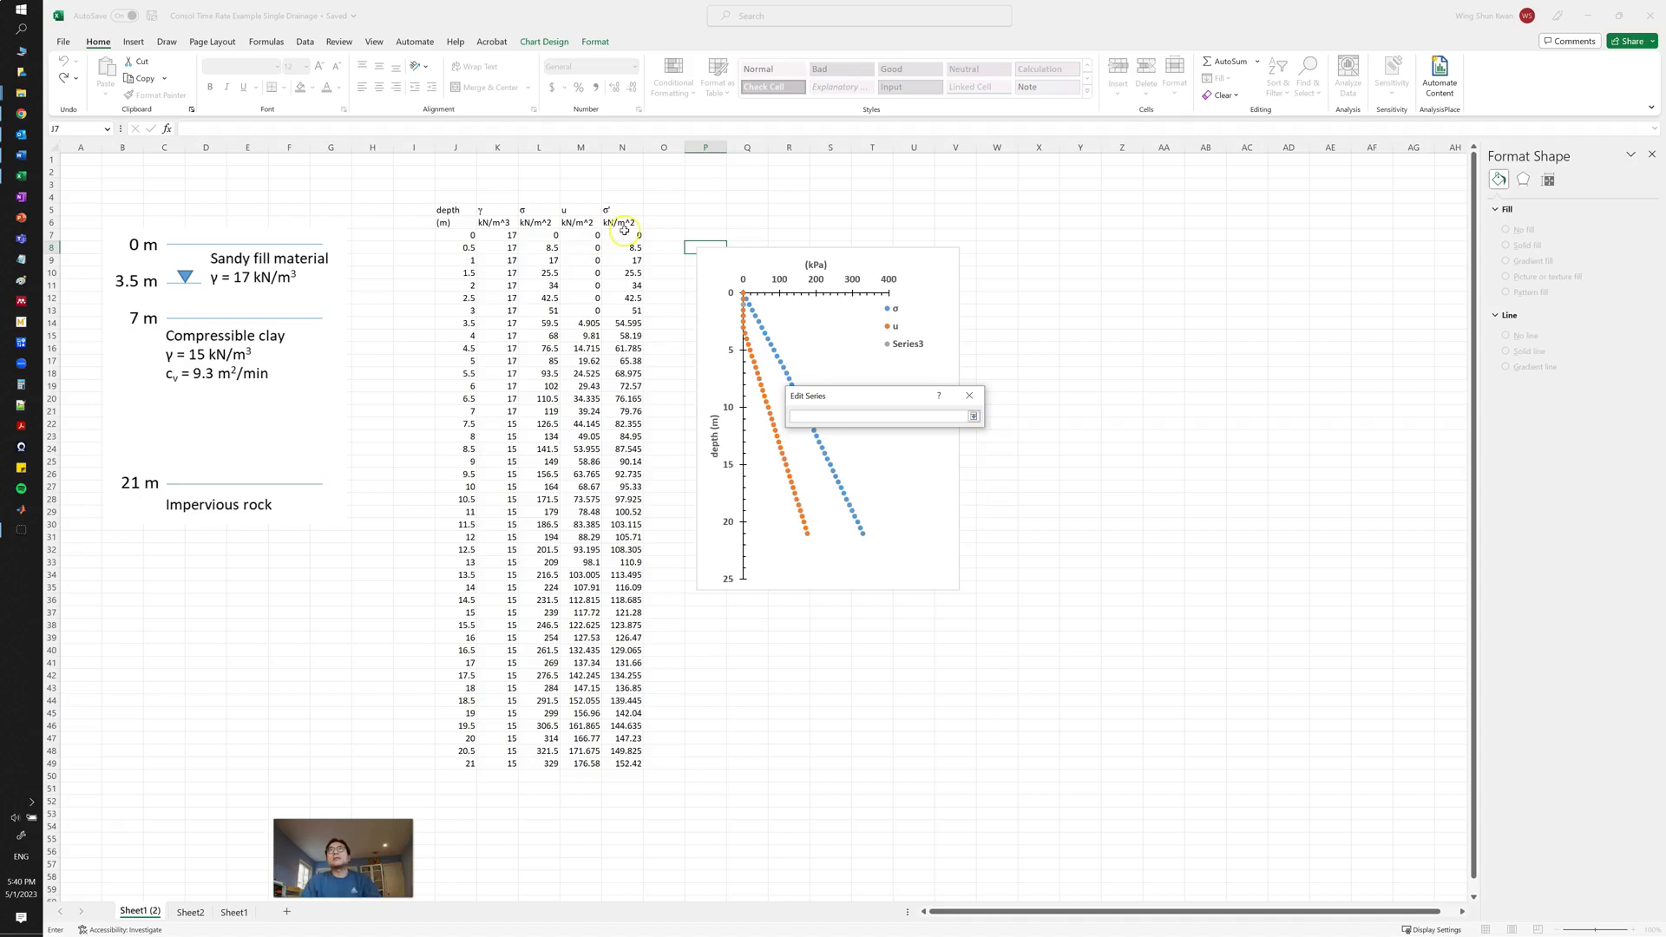
pyautogui.moveTo(625, 234); pyautogui.dragTo(634, 763)
pyautogui.press('Return')
pyautogui.click(911, 480)
pyautogui.moveTo(471, 234); pyautogui.dragTo(468, 766)
pyautogui.press('Return')
pyautogui.click(902, 501)
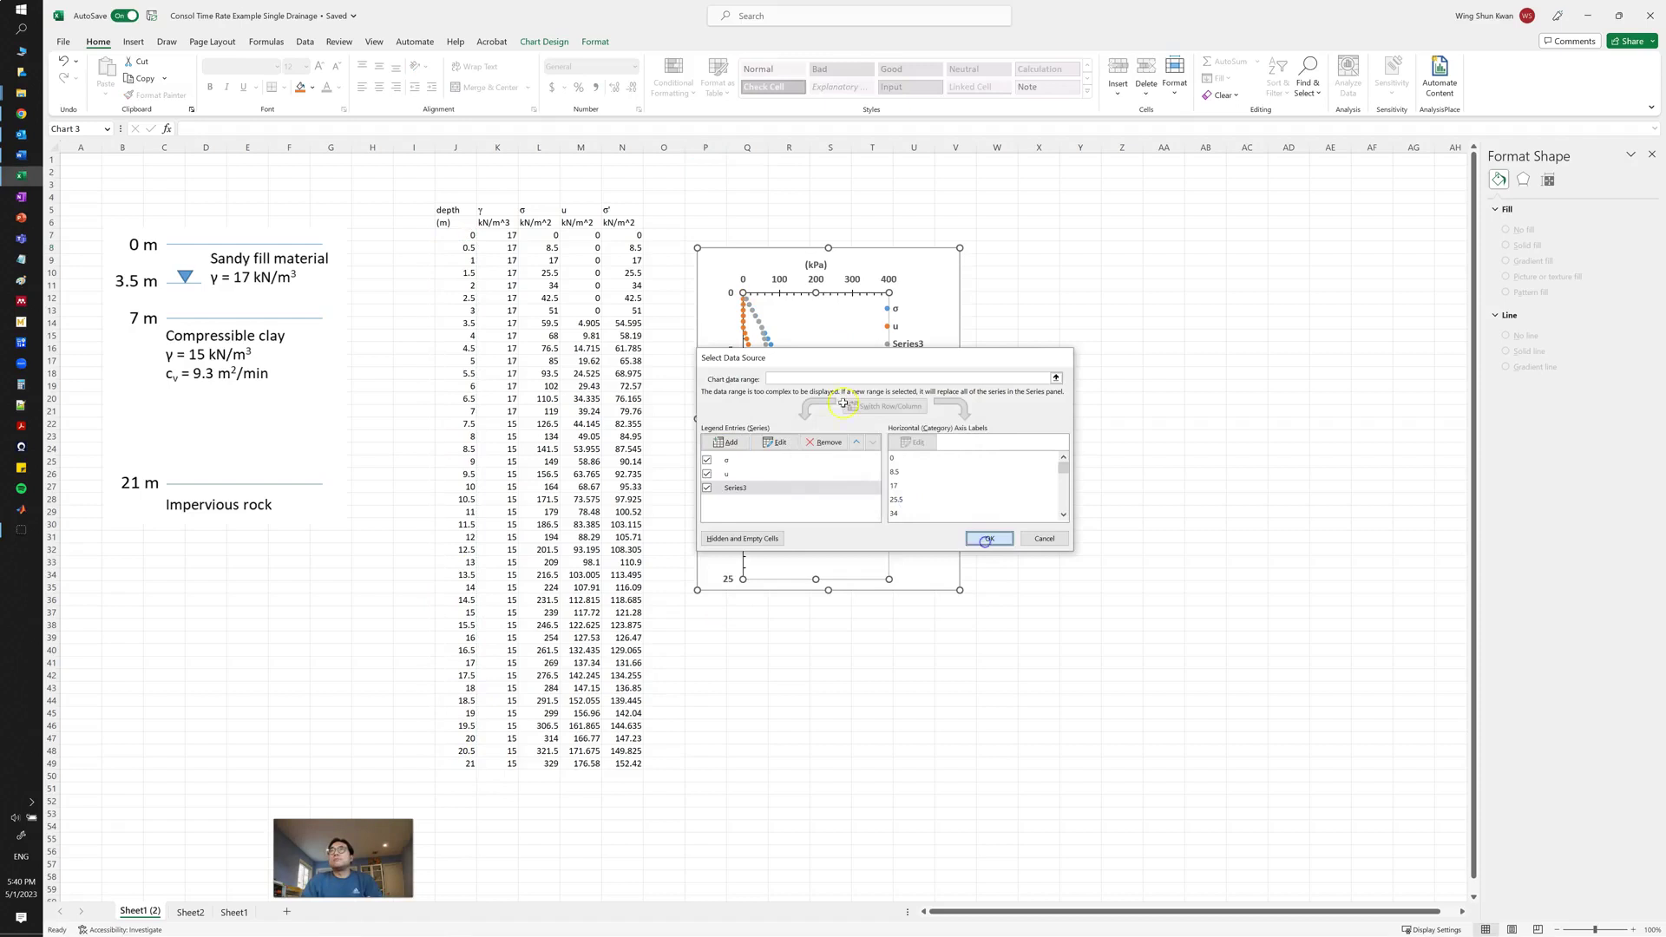
pyautogui.click(986, 542)
# - Name the third series σ' in its SERIES formula, inserting the Greek small letter sigma as a symbol
pyautogui.click(771, 363)
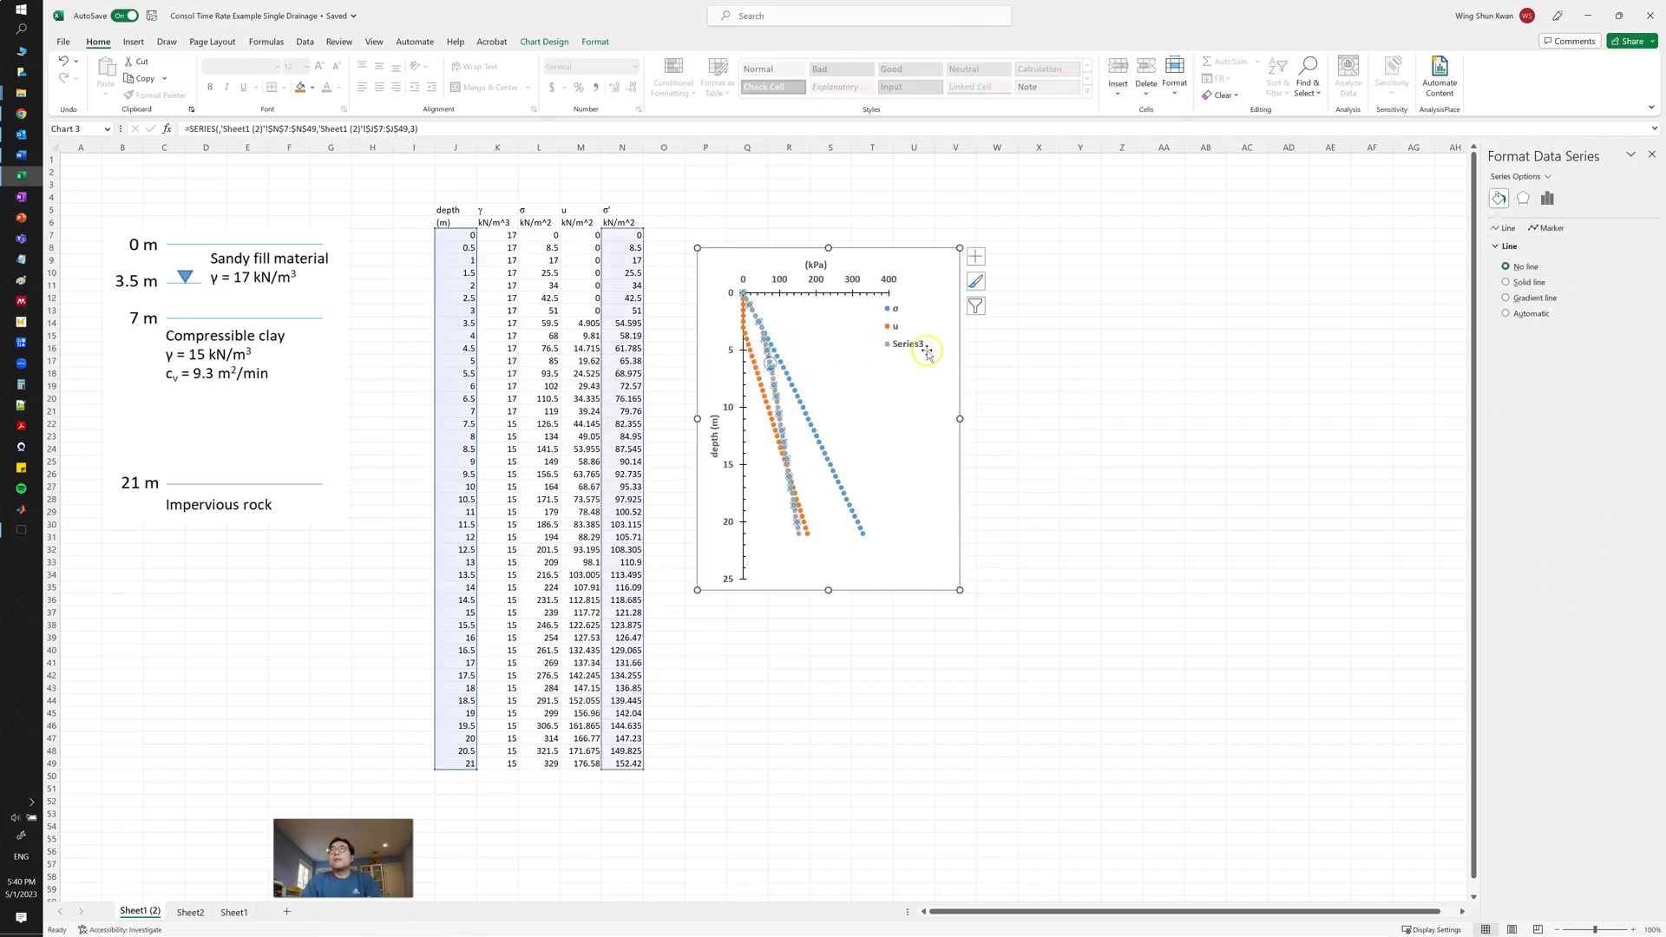
pyautogui.click(904, 351)
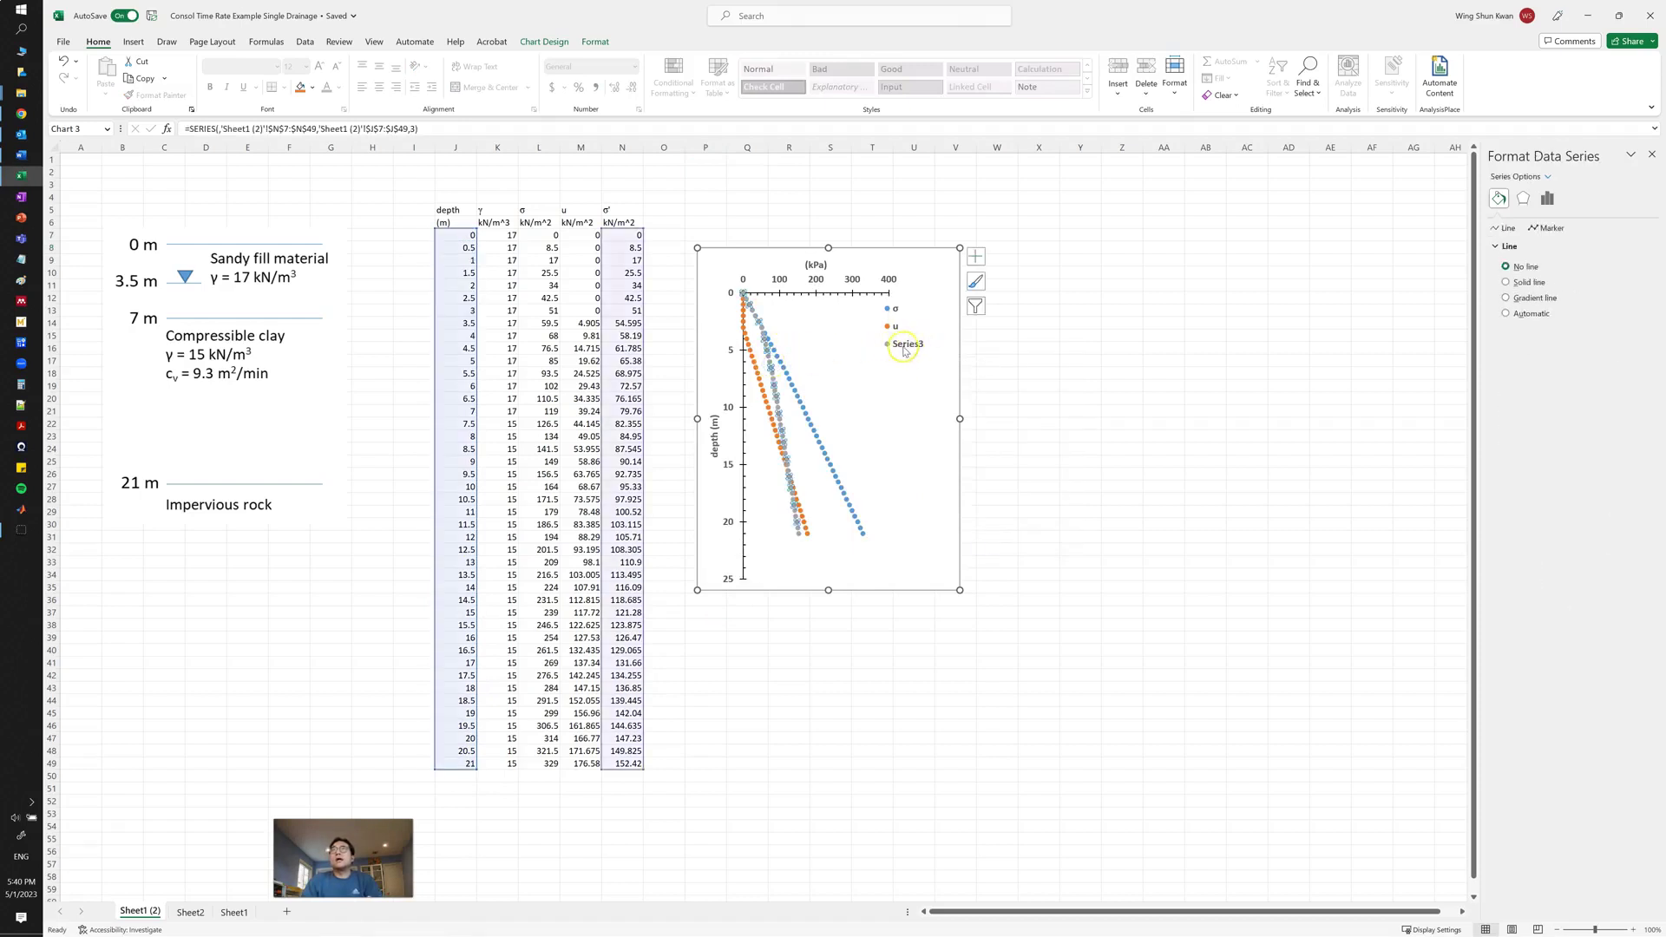
pyautogui.click(218, 129)
pyautogui.write('",')
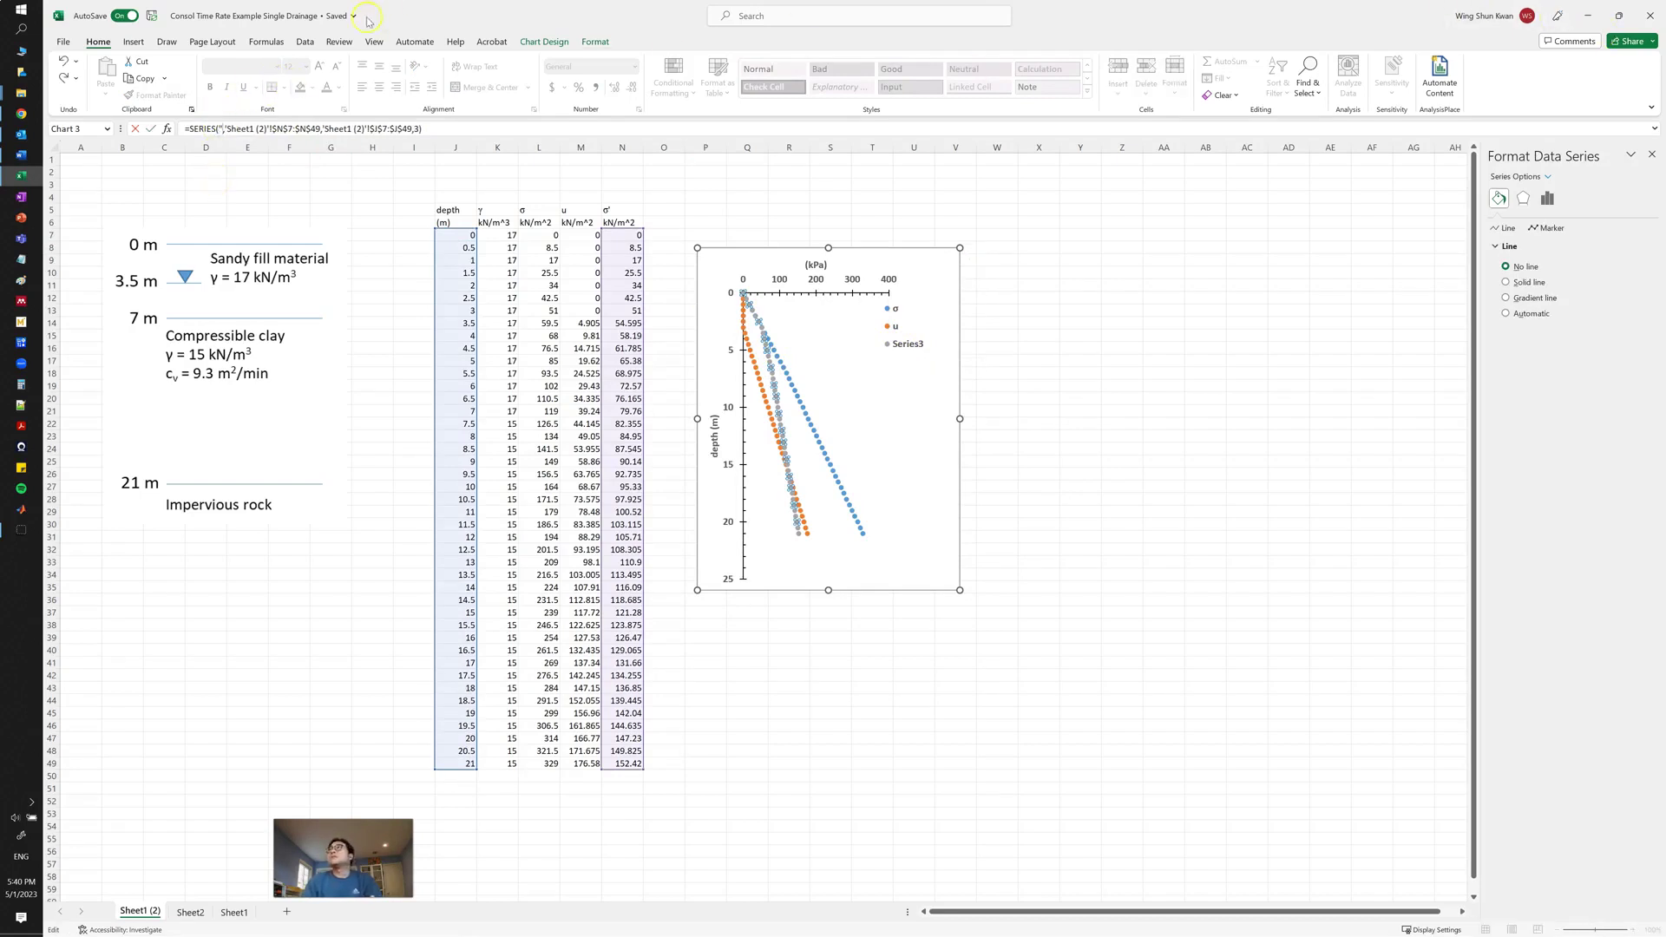
pyautogui.click(134, 44)
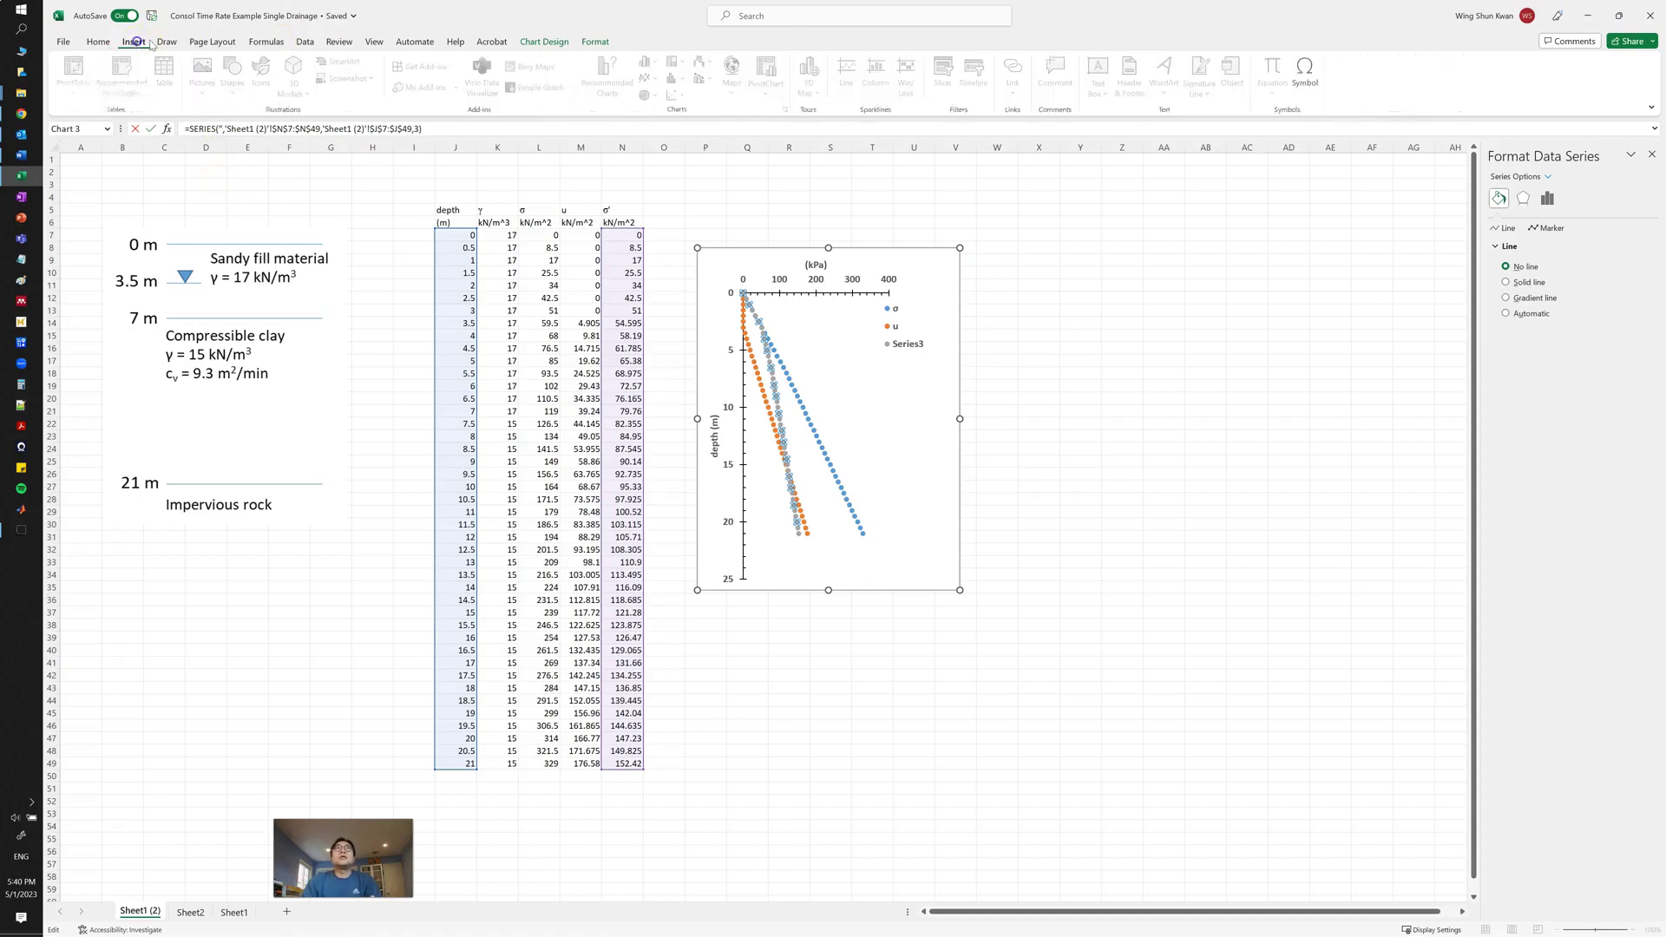
pyautogui.click(1310, 91)
pyautogui.click(781, 487)
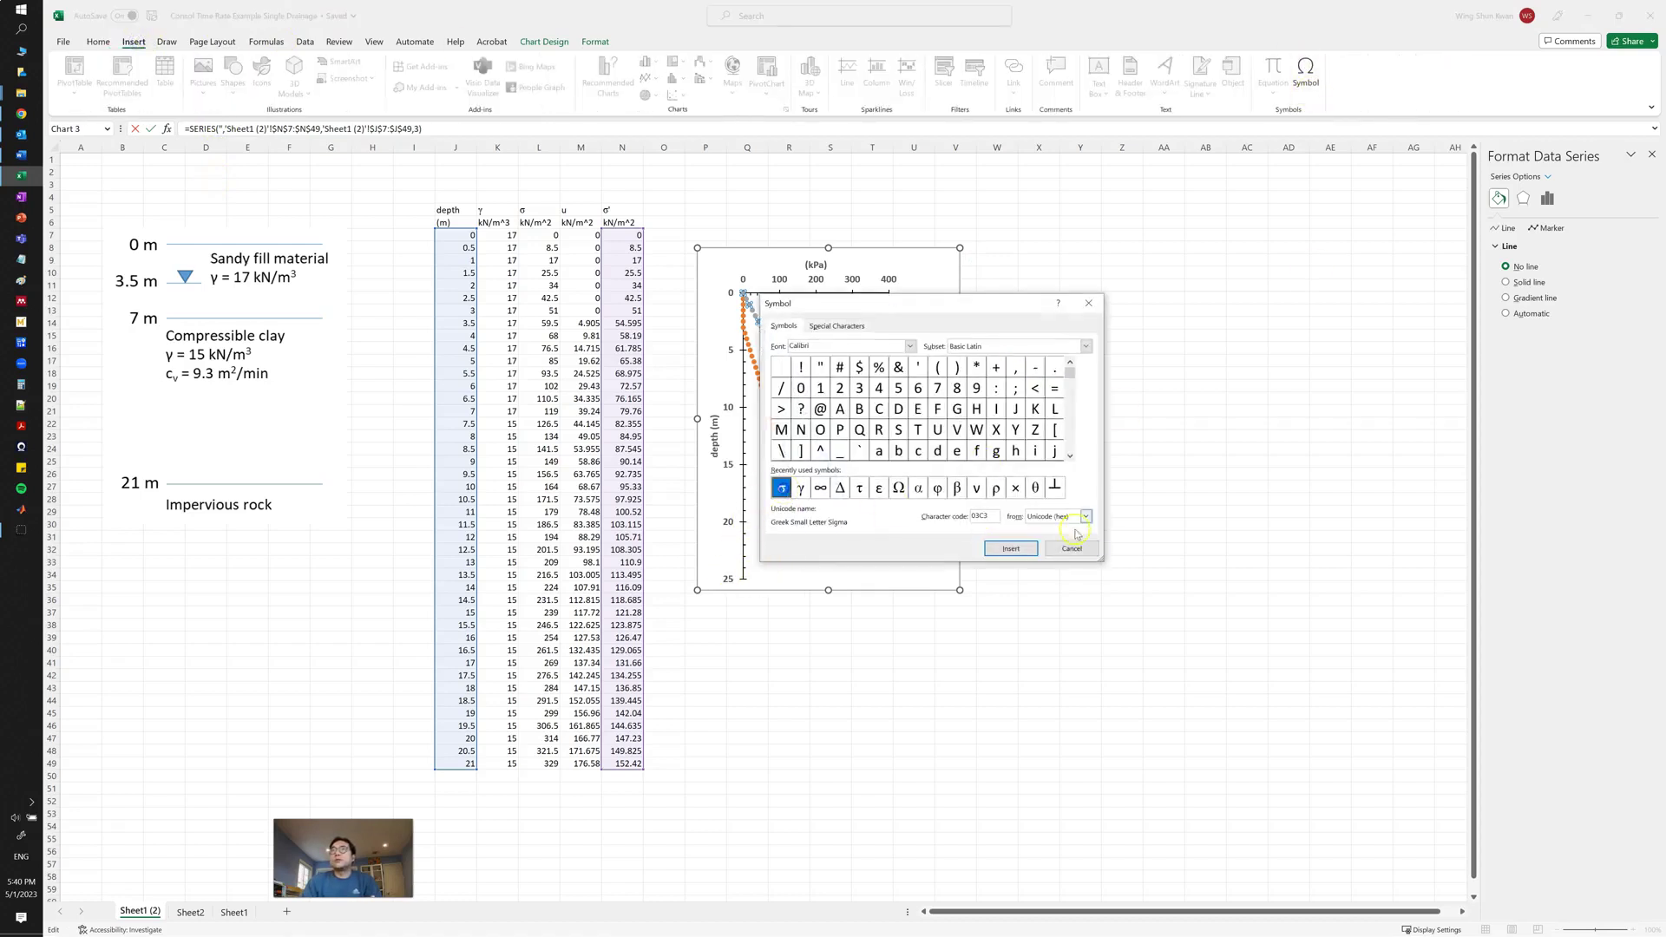
pyautogui.click(1011, 548)
pyautogui.click(1072, 549)
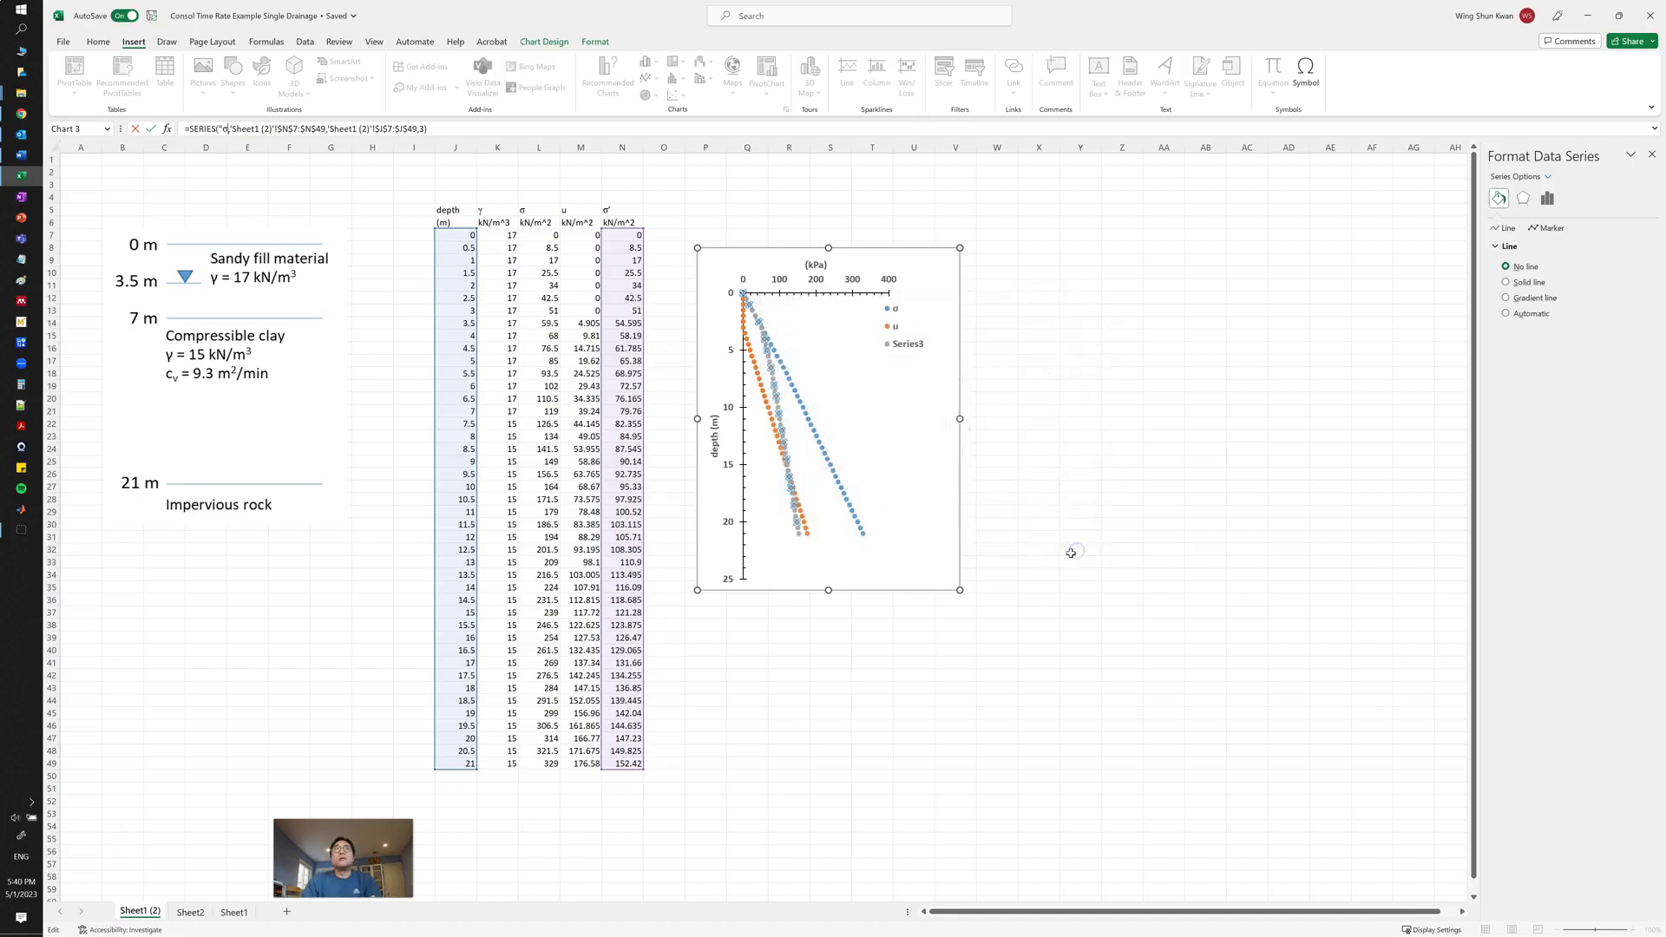
pyautogui.write('"')
pyautogui.press('Left')
pyautogui.write("'")
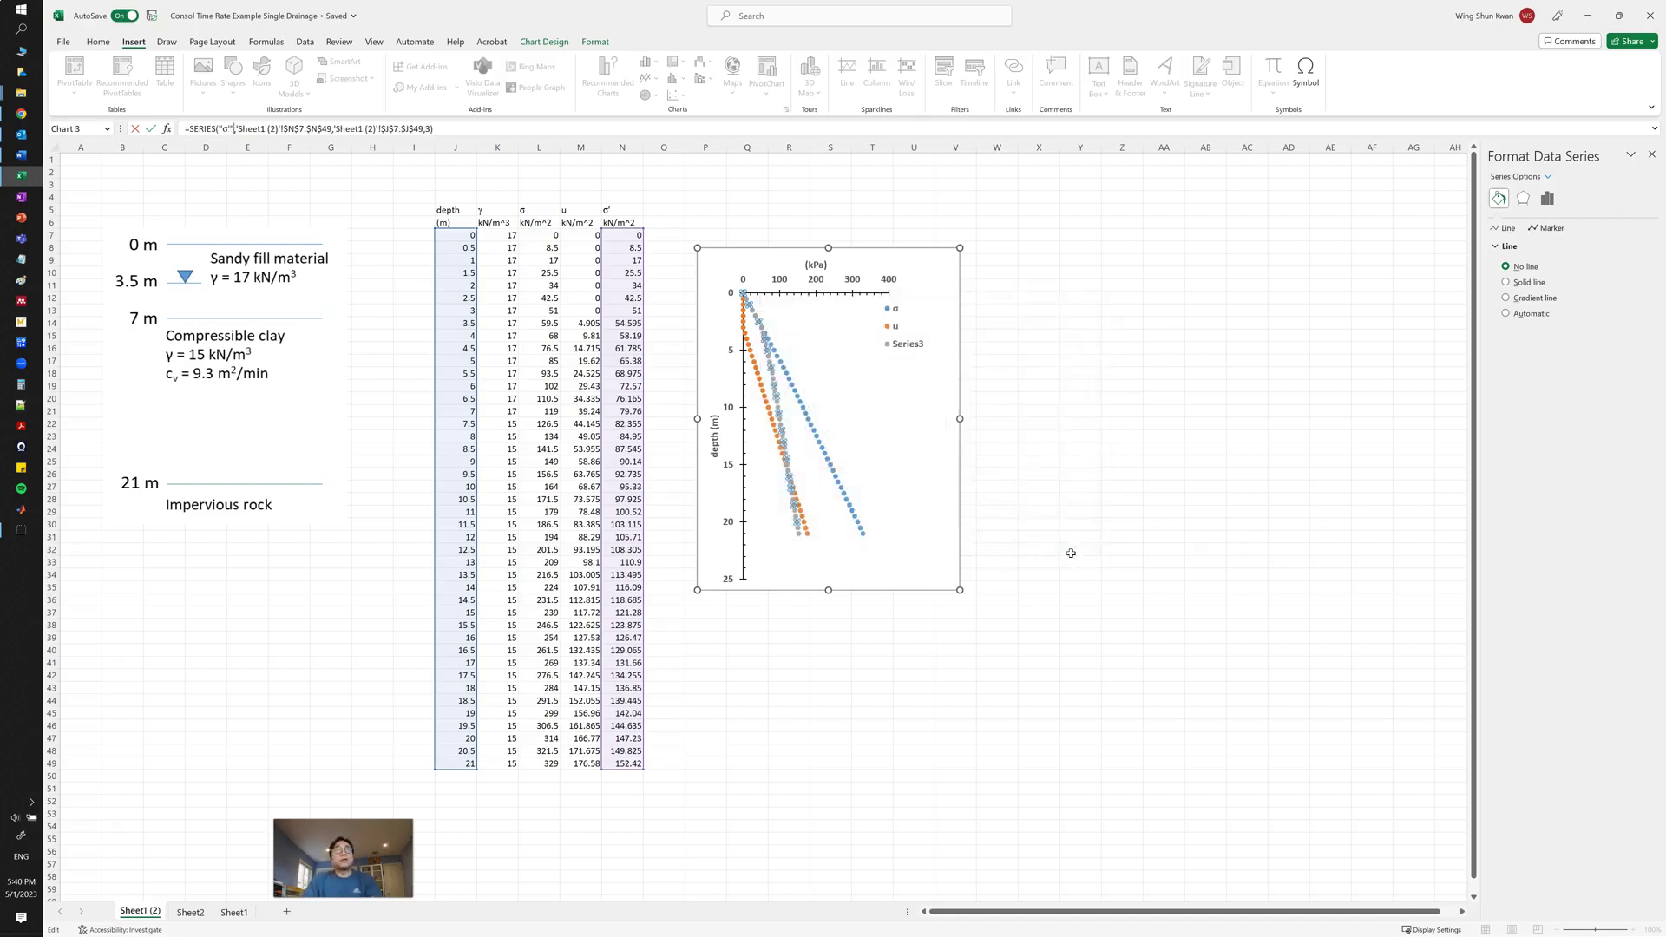
pyautogui.press('Return')
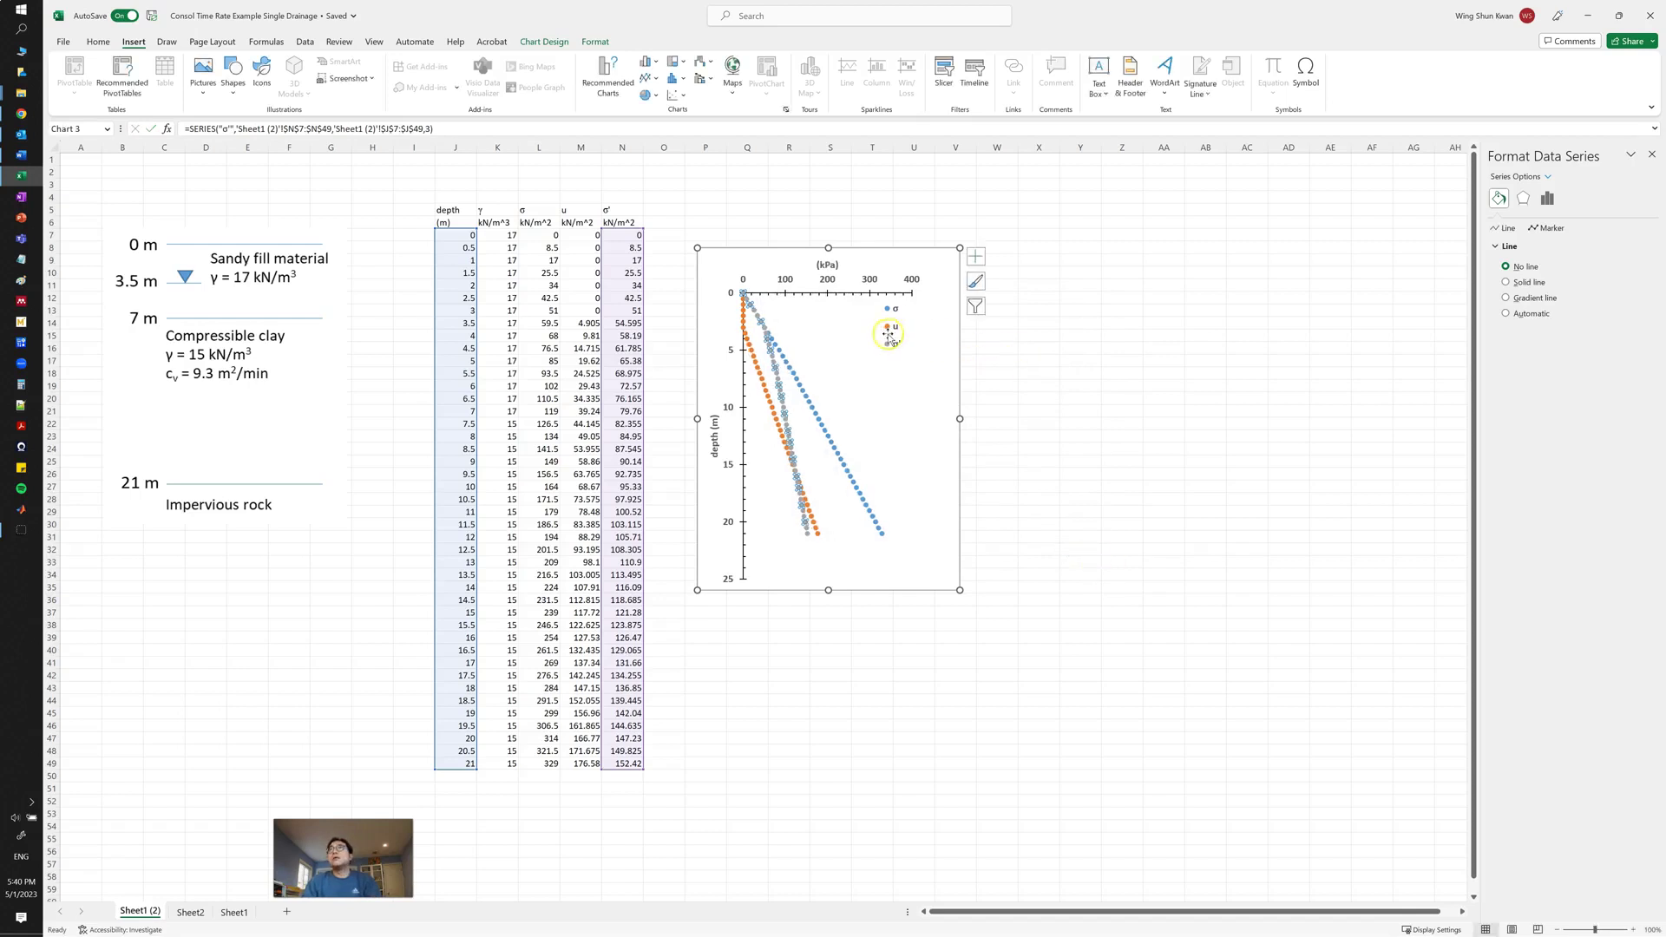
# - Give the chart legend listing σ, u and σ' a solid black outline
pyautogui.click(914, 321)
pyautogui.rightClick(910, 315)
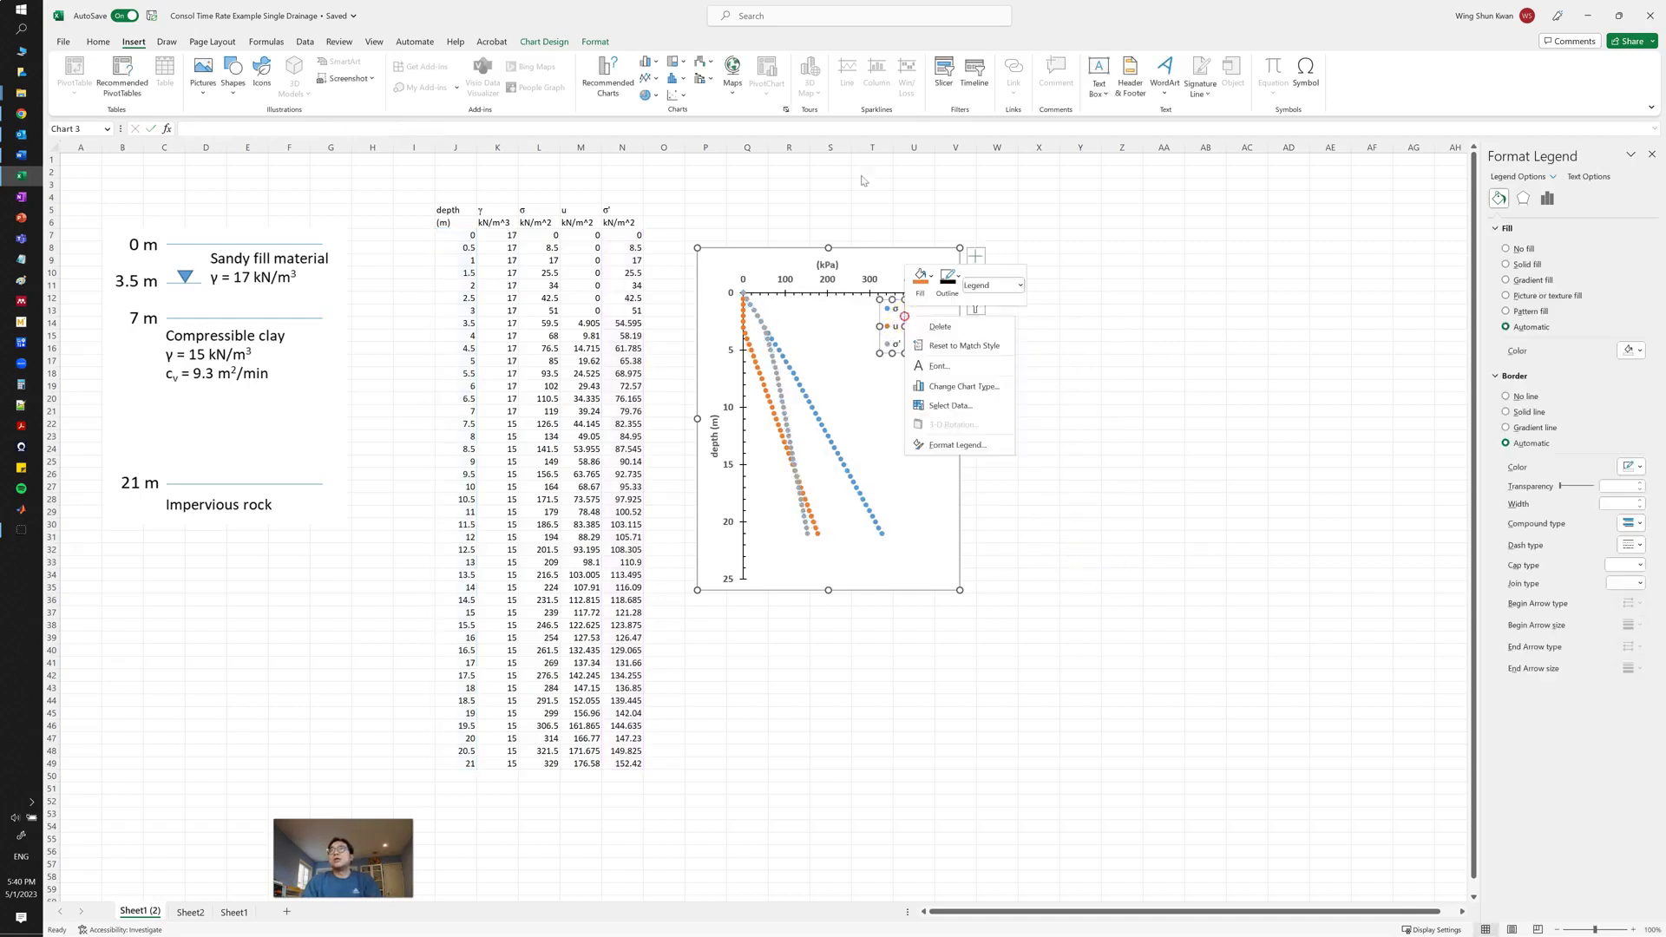
pyautogui.click(948, 285)
pyautogui.click(955, 314)
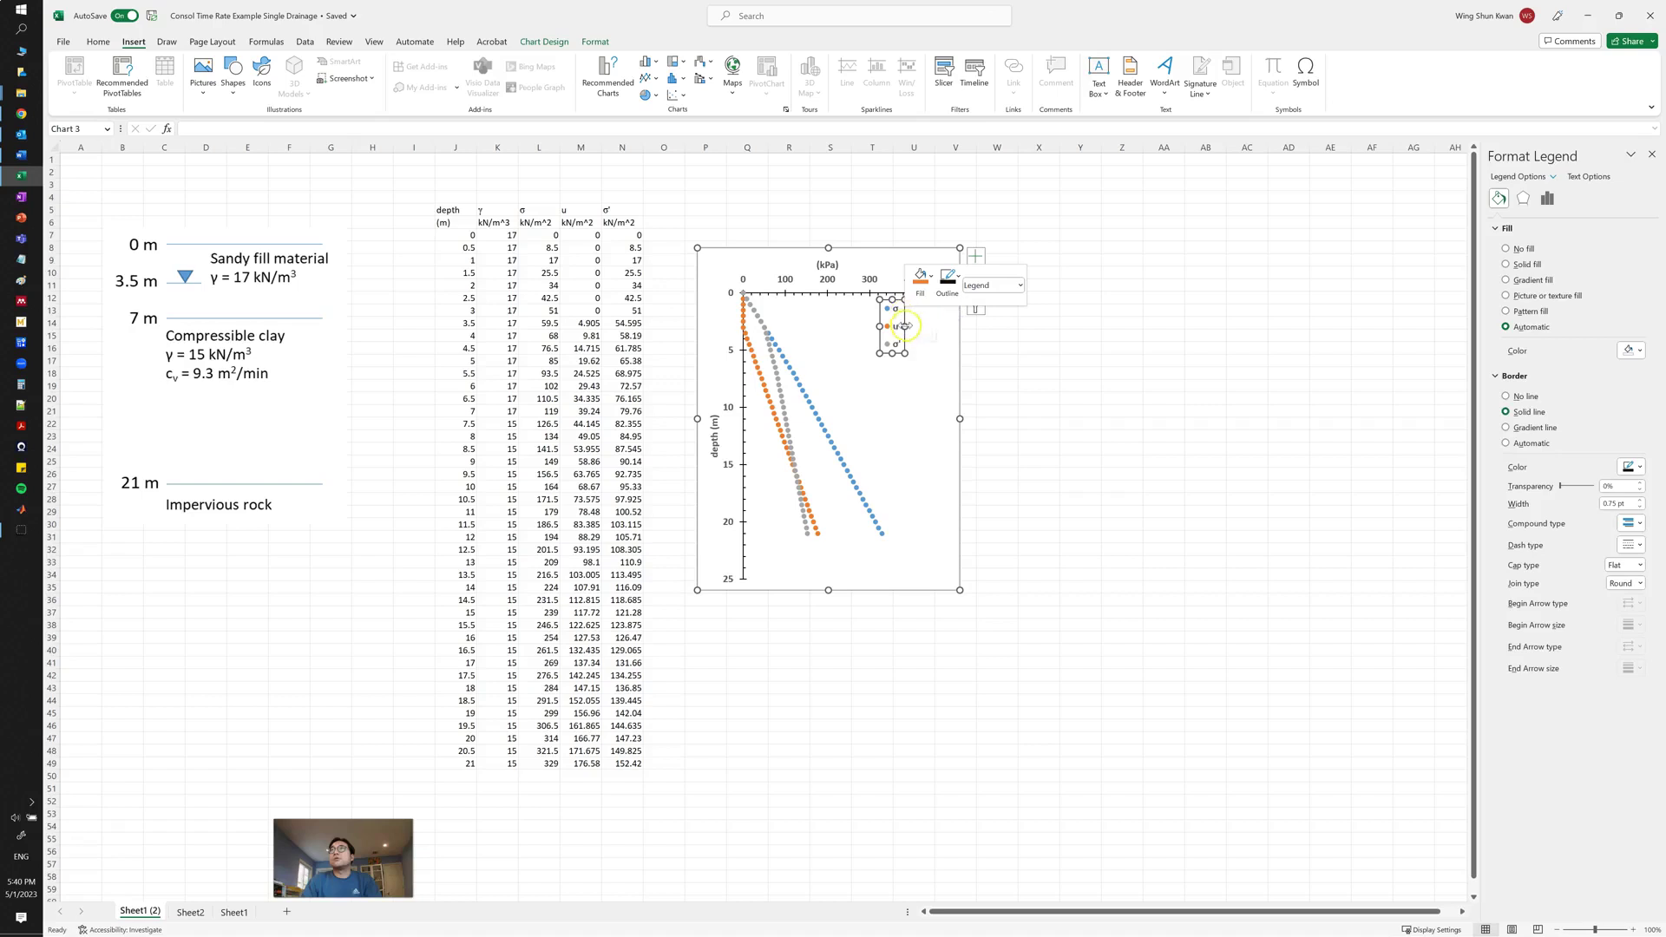
pyautogui.click(1041, 346)
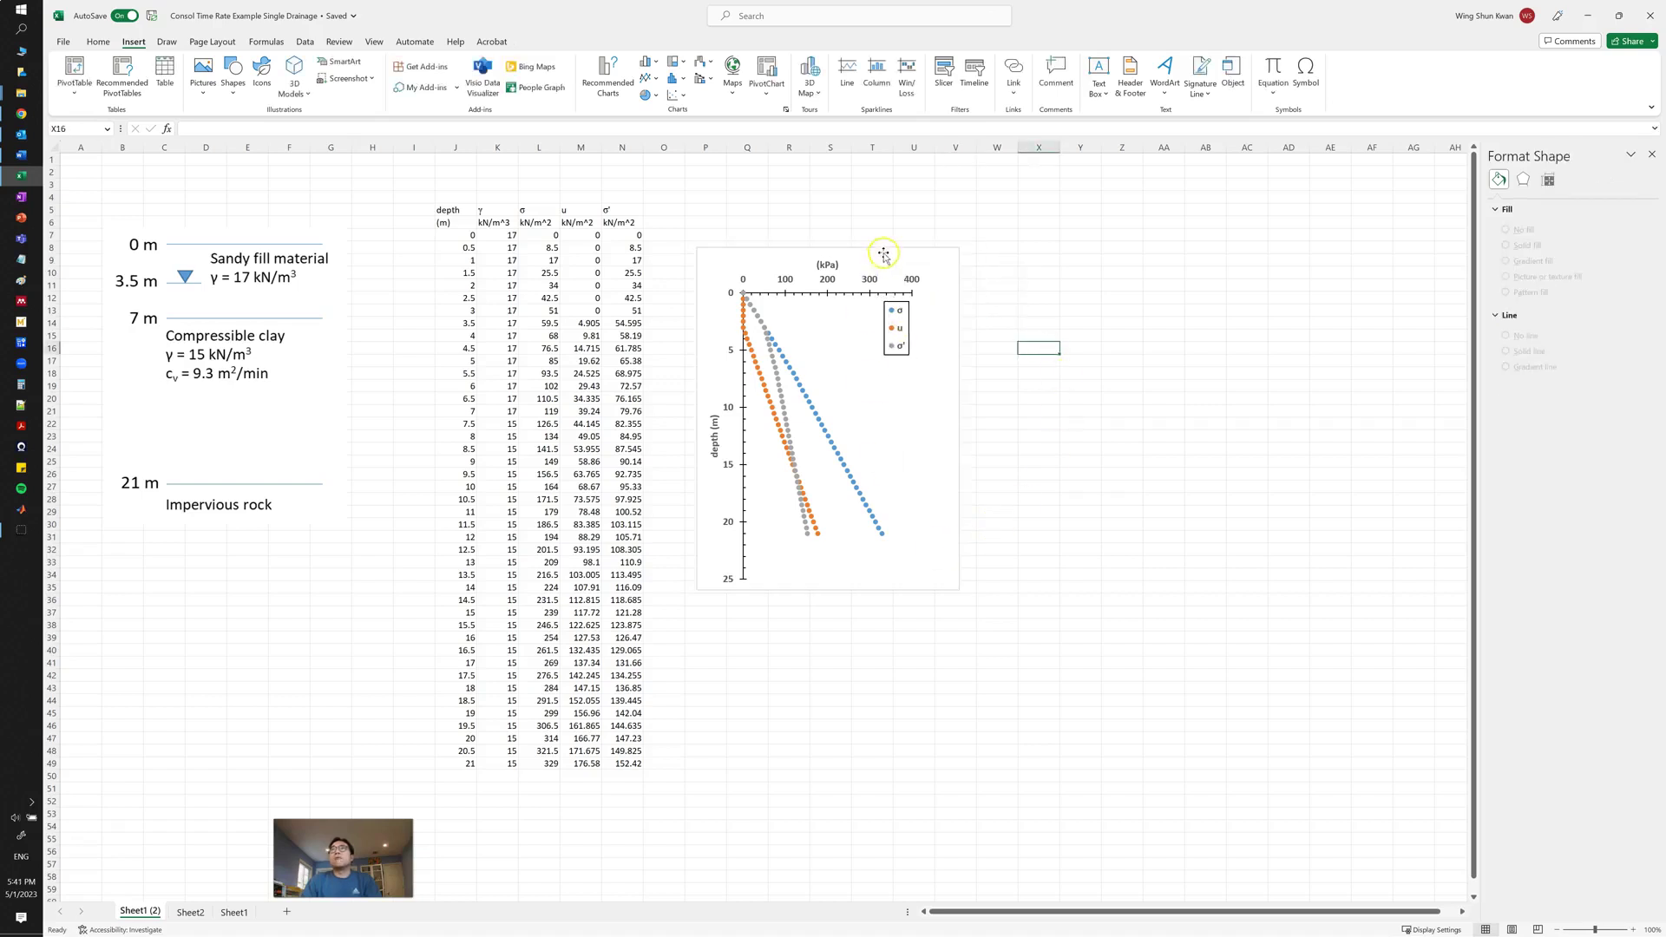
# - Move the stress chart beside the soil profile sketch, lining up its zero depth with the 0 m ground surface line
pyautogui.moveTo(886, 250); pyautogui.dragTo(521, 202)
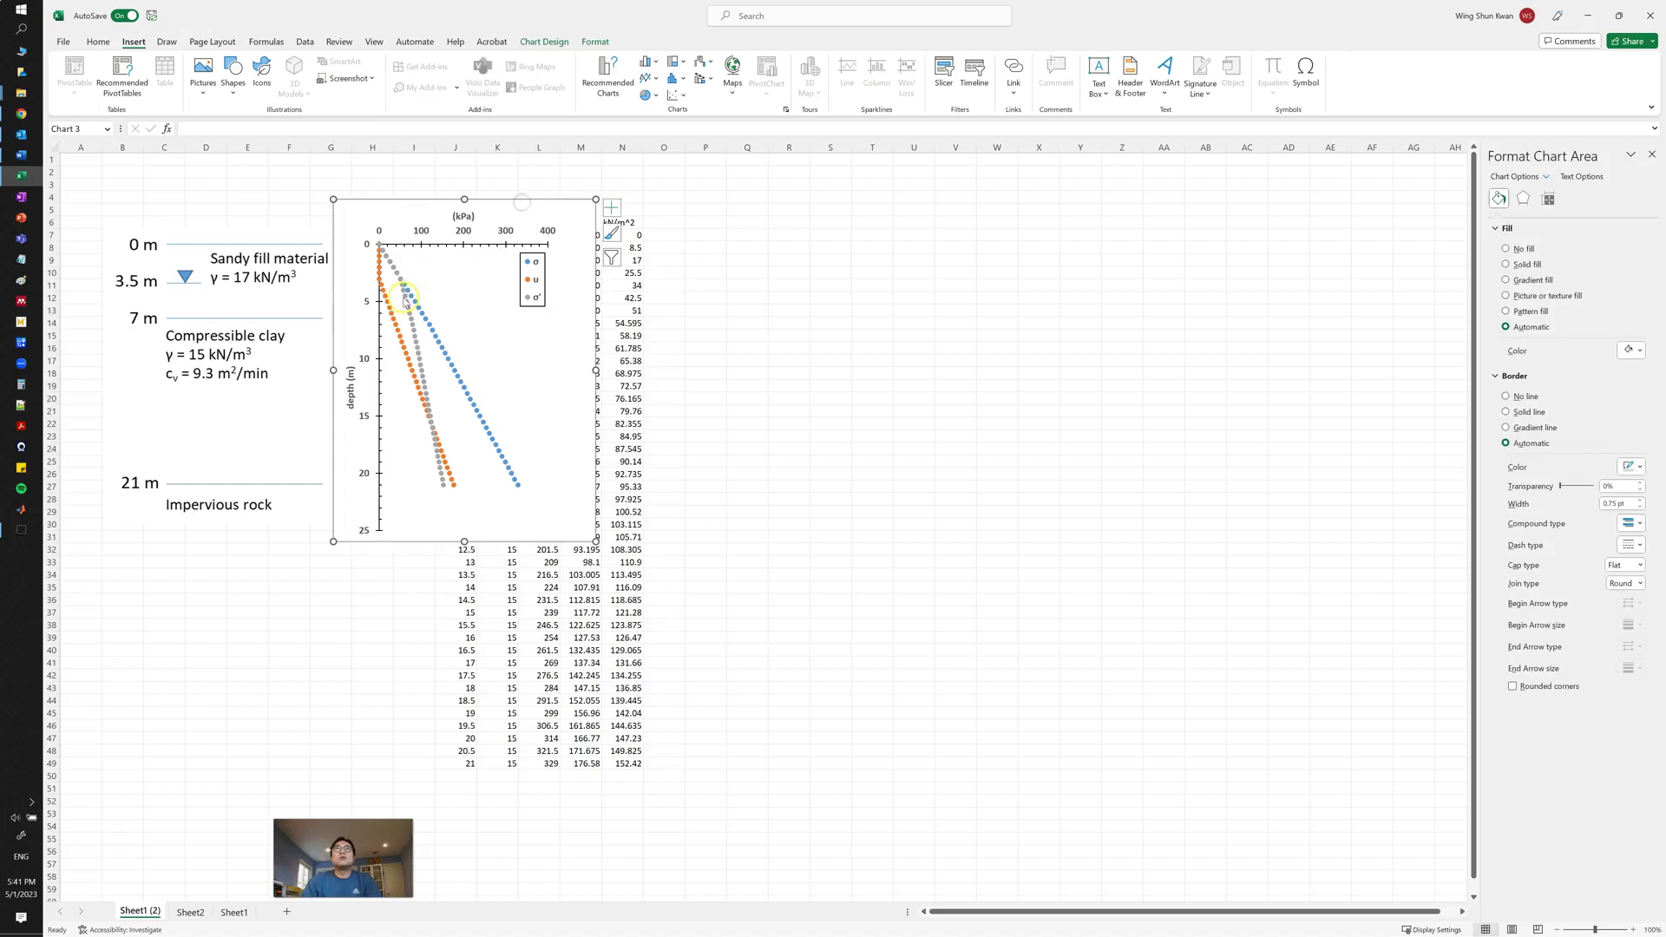
pyautogui.click(375, 275)
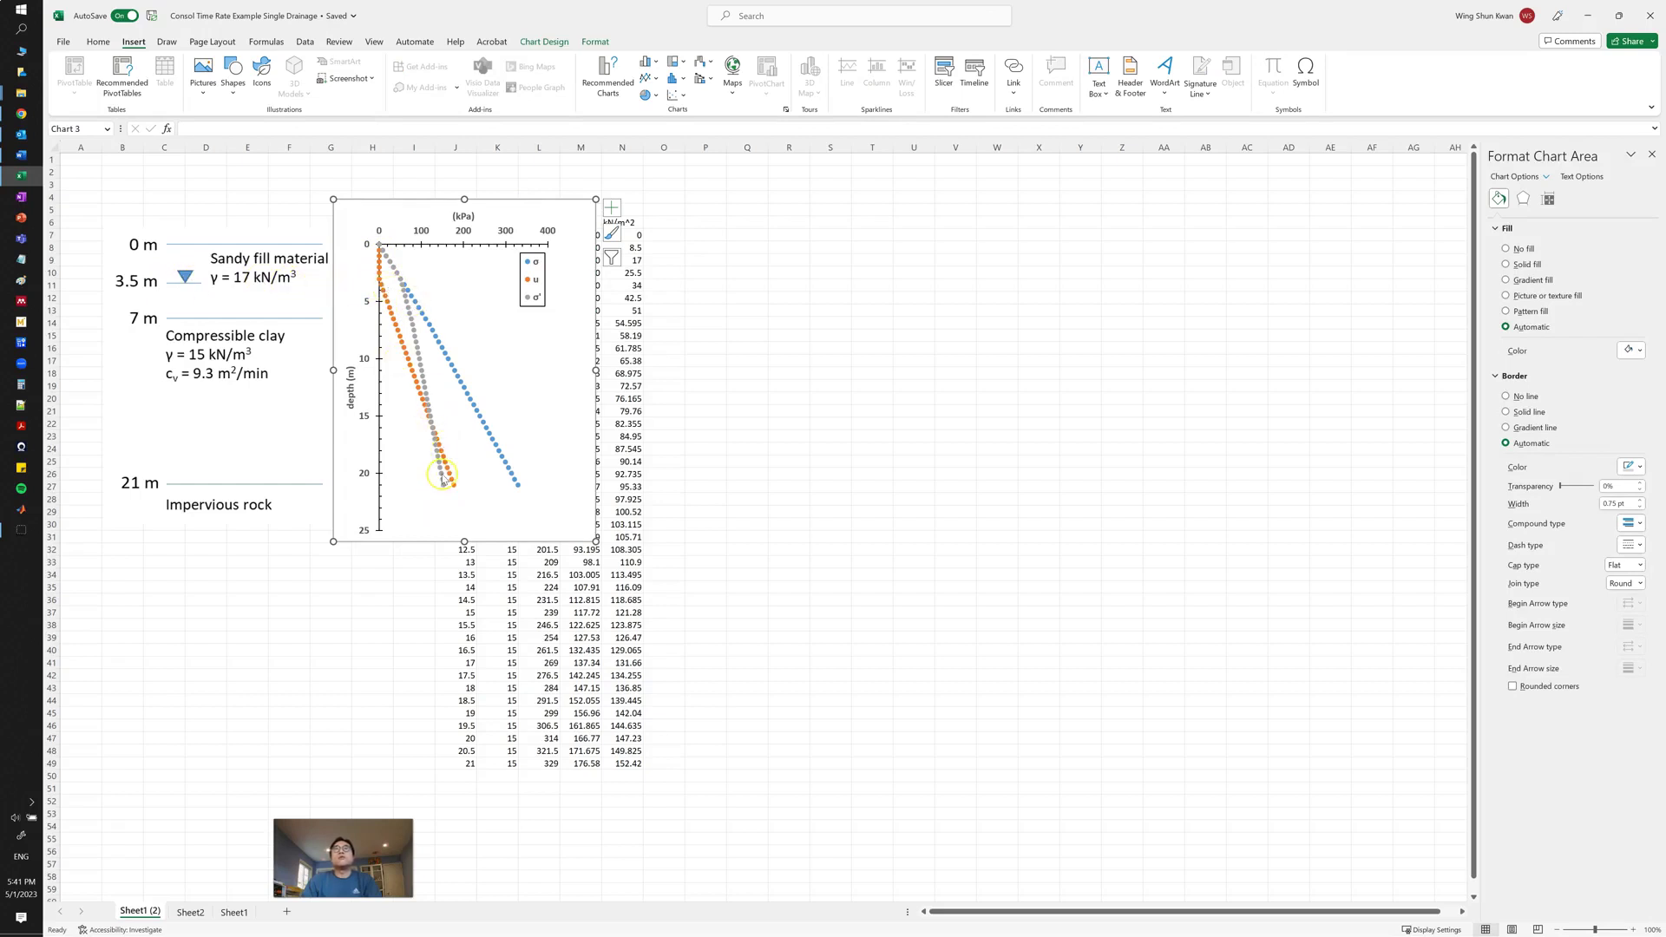
# - Change the markers of the effective stress series σ' to the built-in triangle type
pyautogui.click(414, 334)
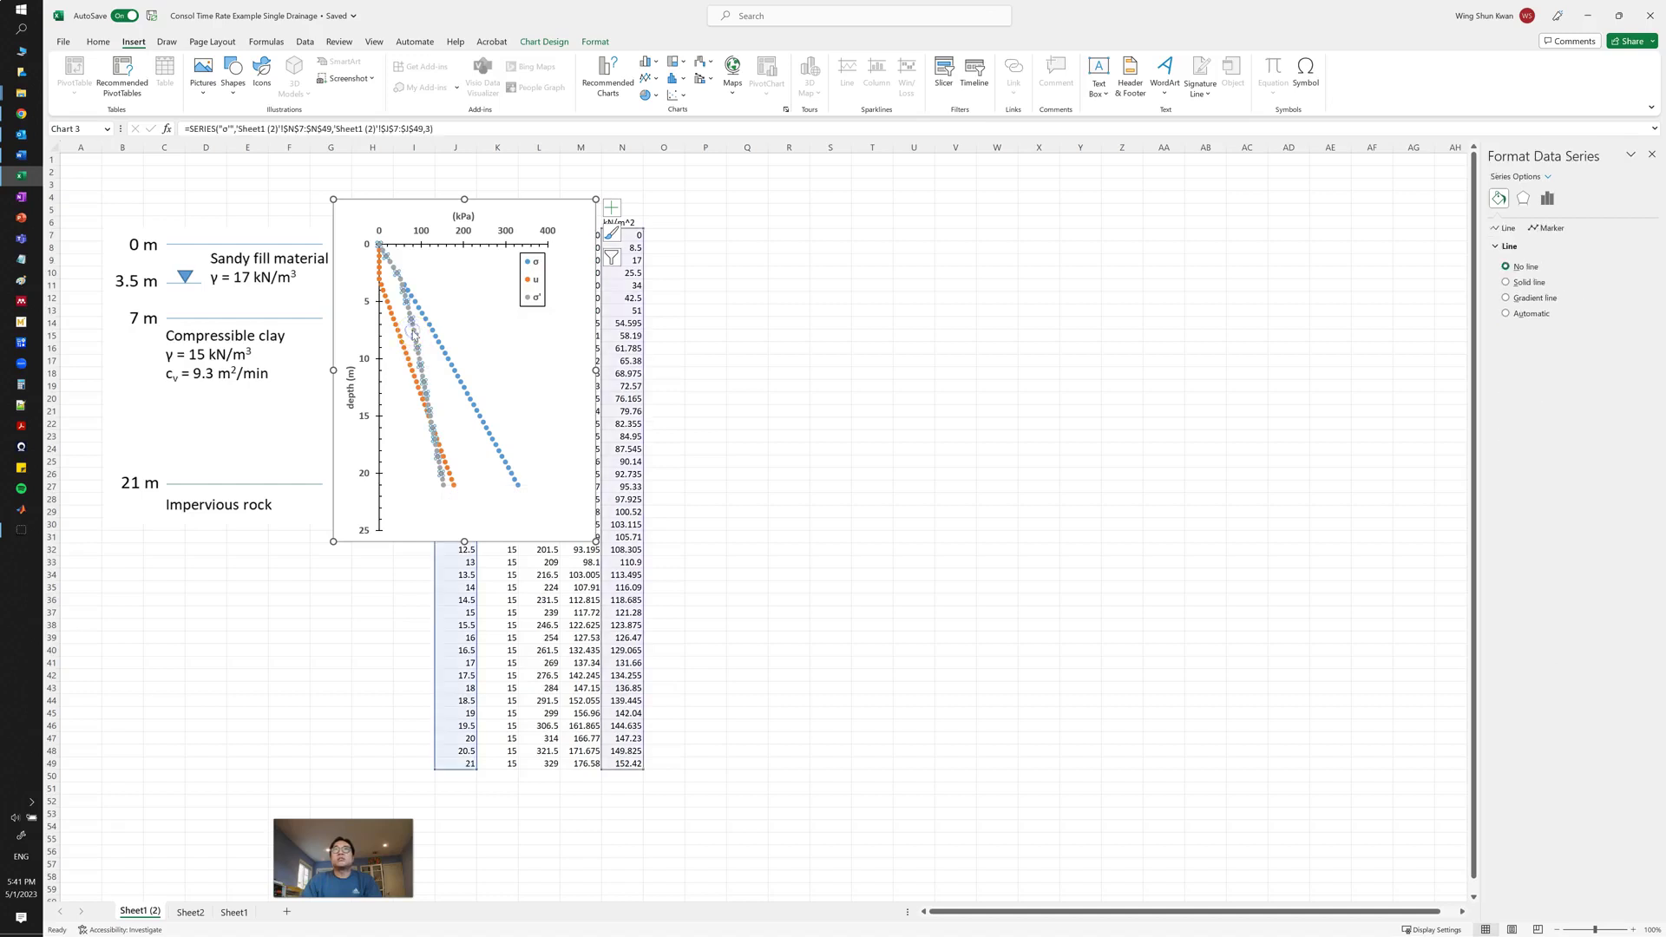
pyautogui.click(1549, 229)
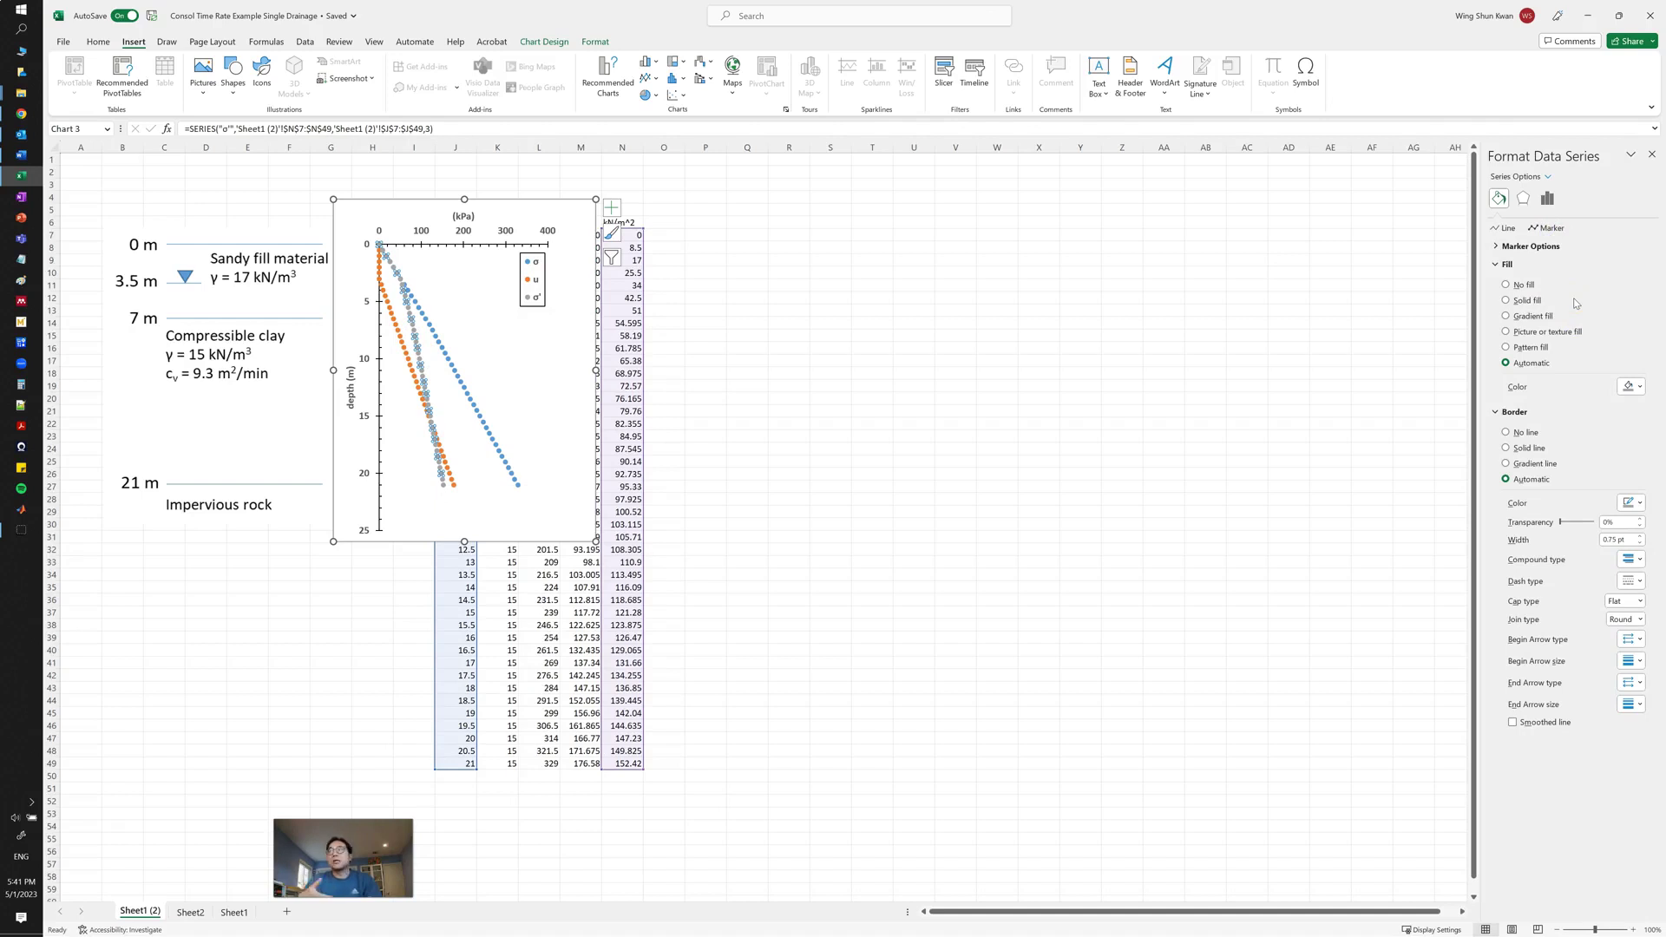
pyautogui.click(1480, 246)
pyautogui.click(1500, 247)
pyautogui.click(1509, 297)
pyautogui.click(1555, 315)
pyautogui.click(1549, 358)
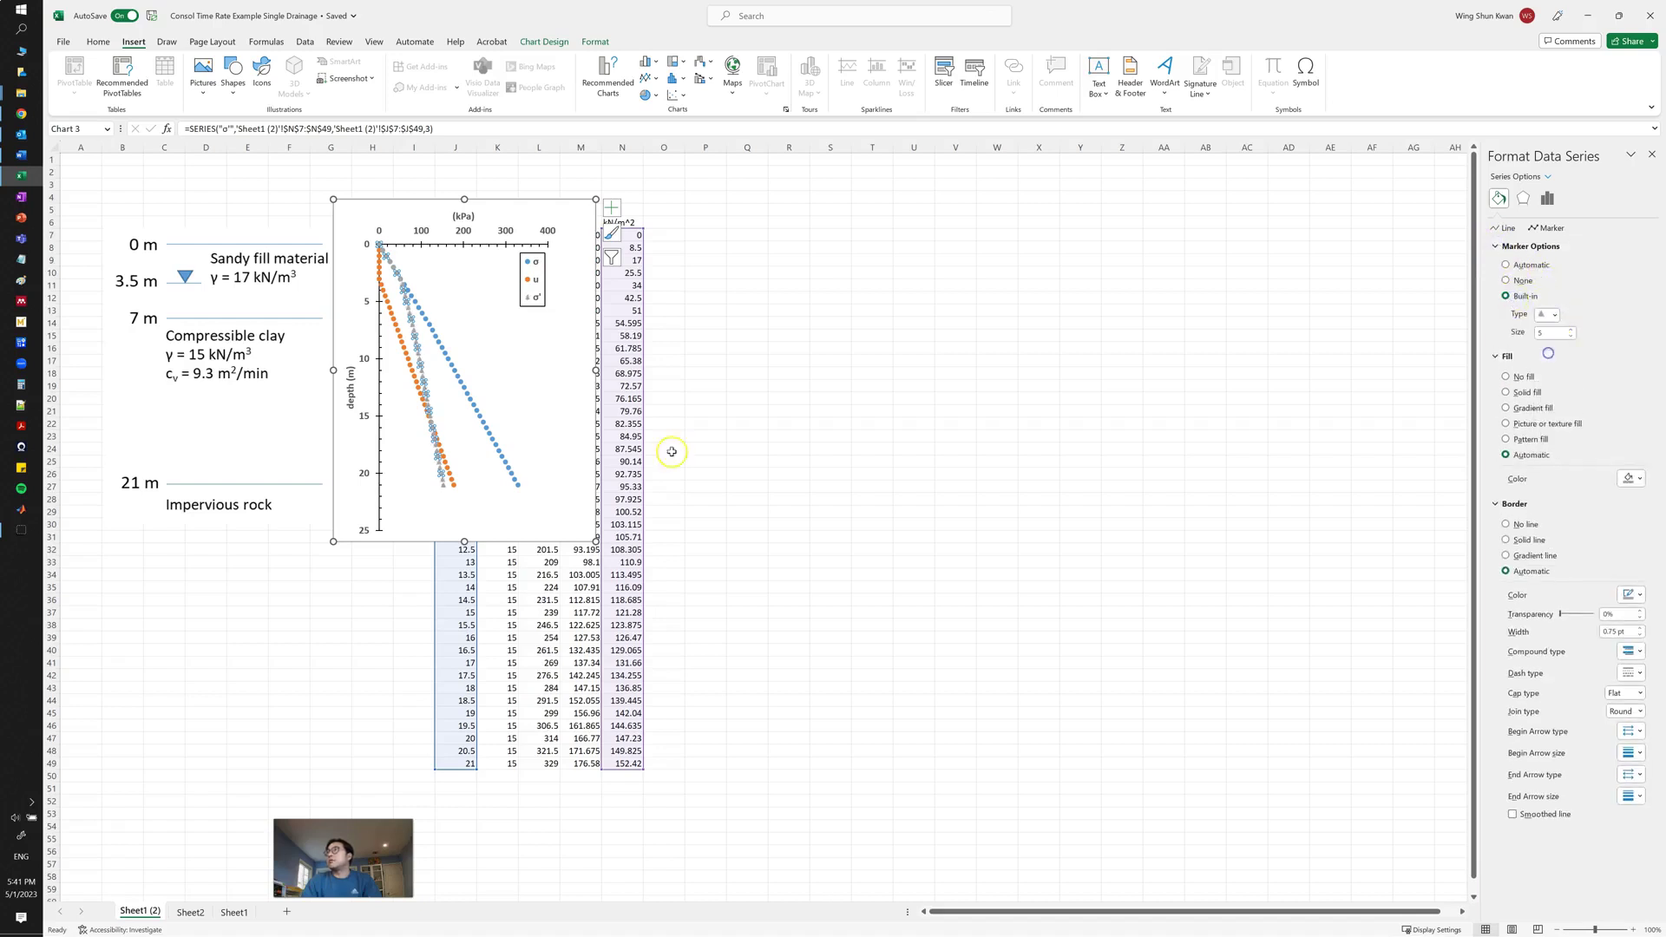
# - Change the markers of the pore pressure series u to the built-in long dash type and deselect the chart
pyautogui.click(387, 307)
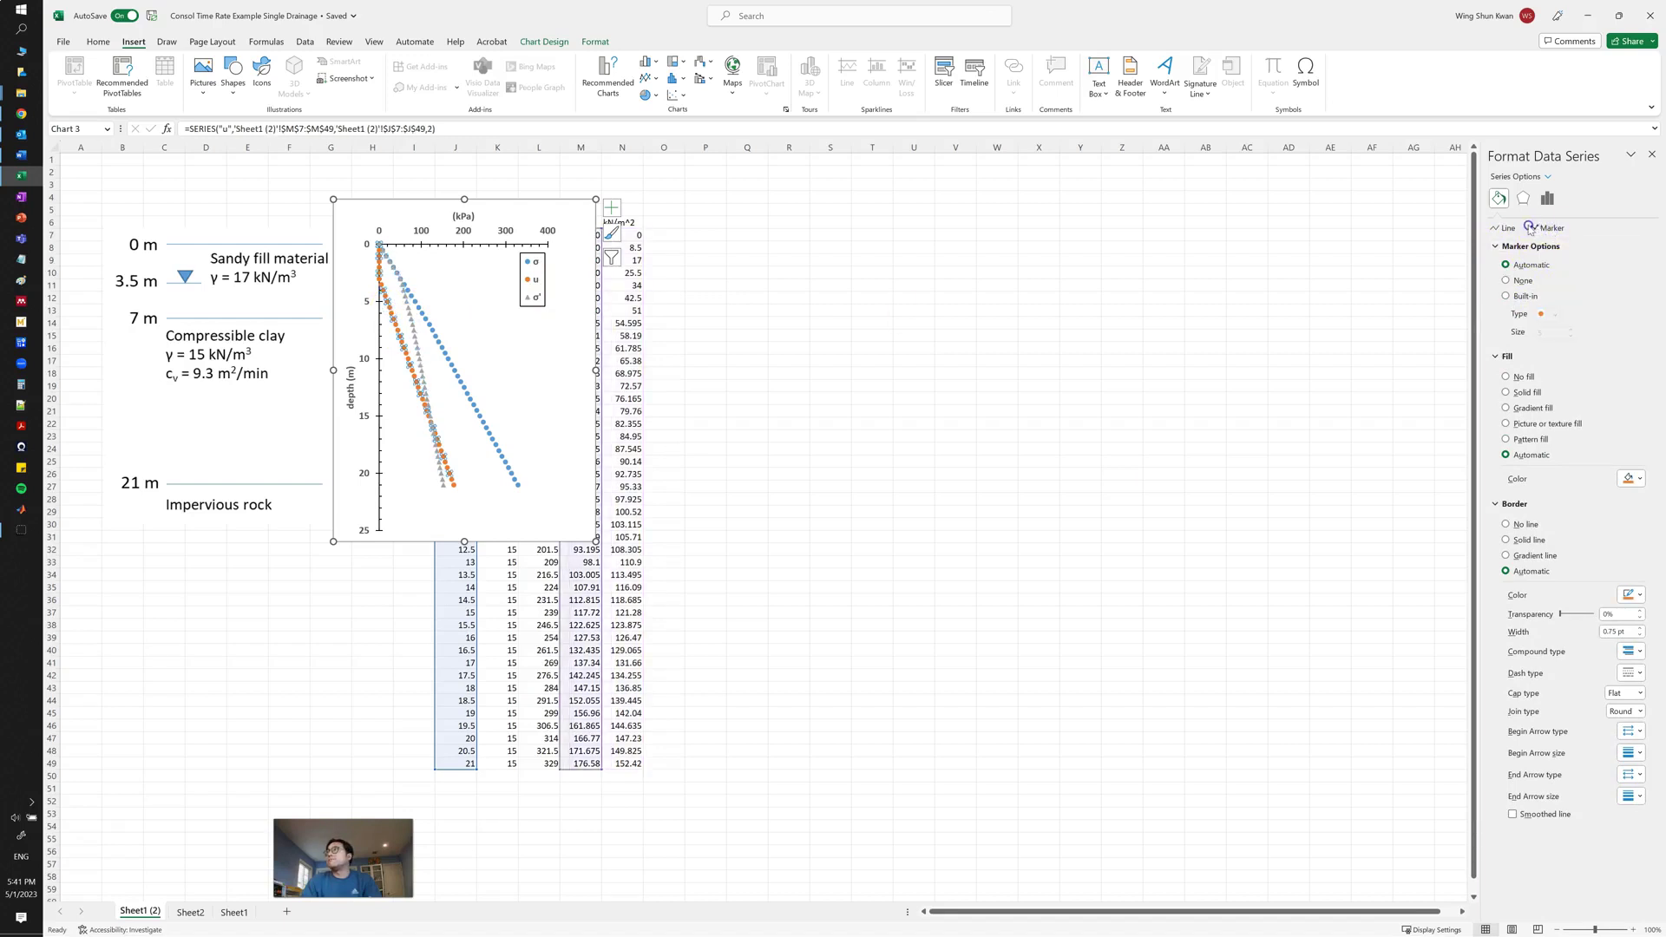
pyautogui.click(1507, 296)
pyautogui.click(1561, 316)
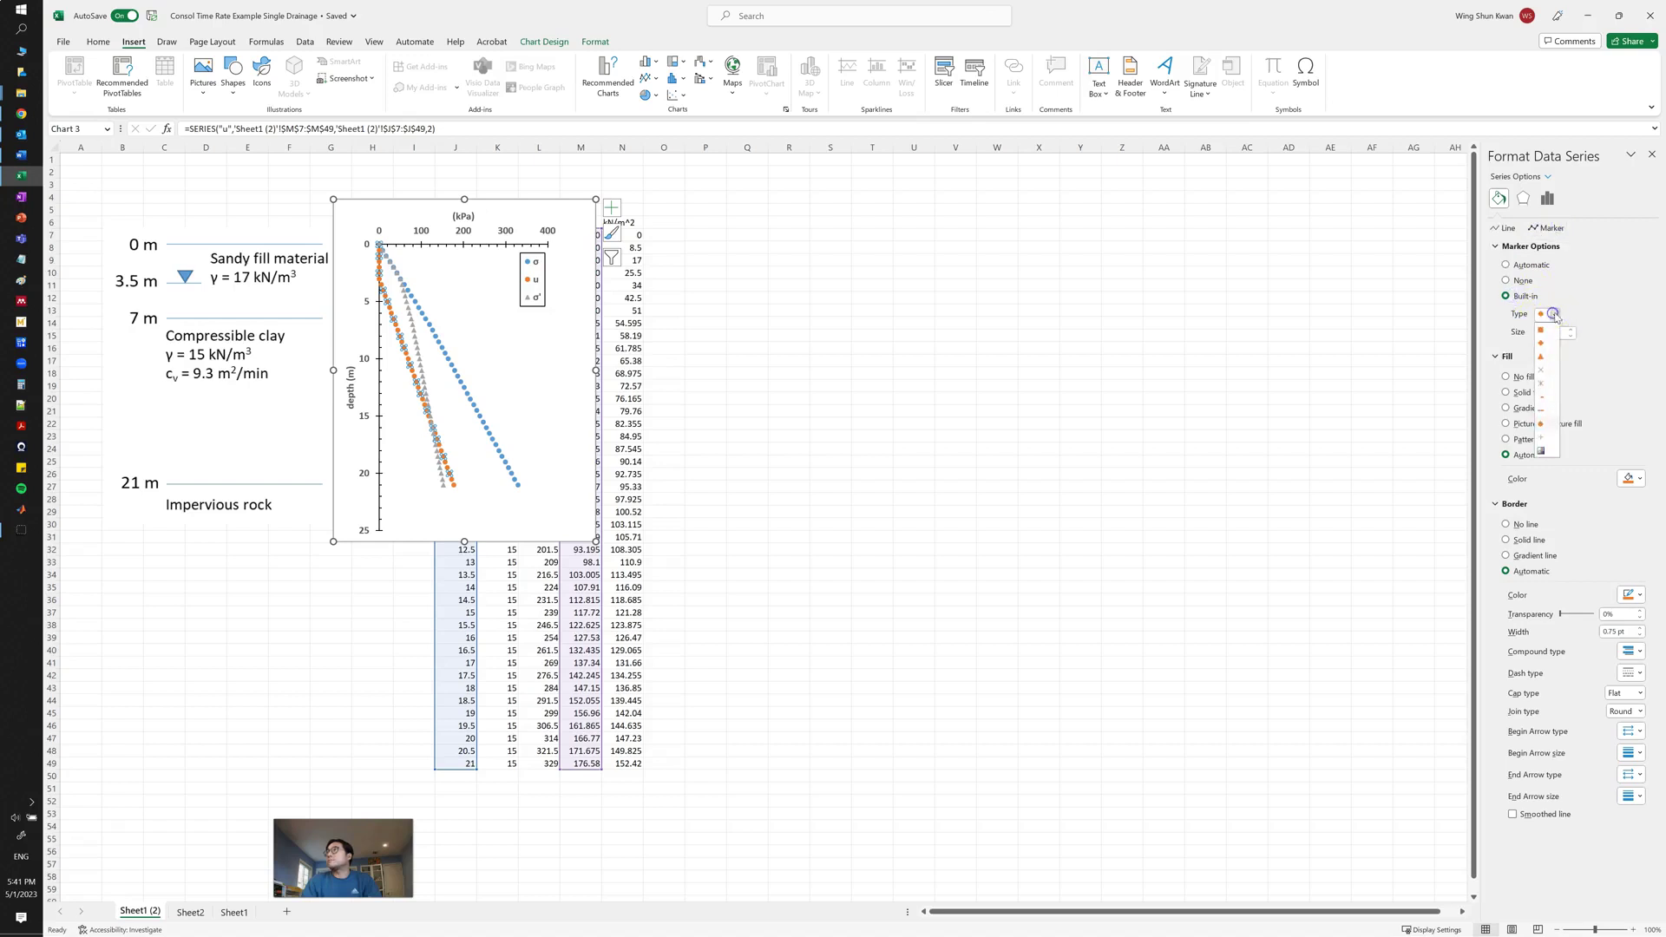
pyautogui.click(1543, 409)
pyautogui.click(1126, 483)
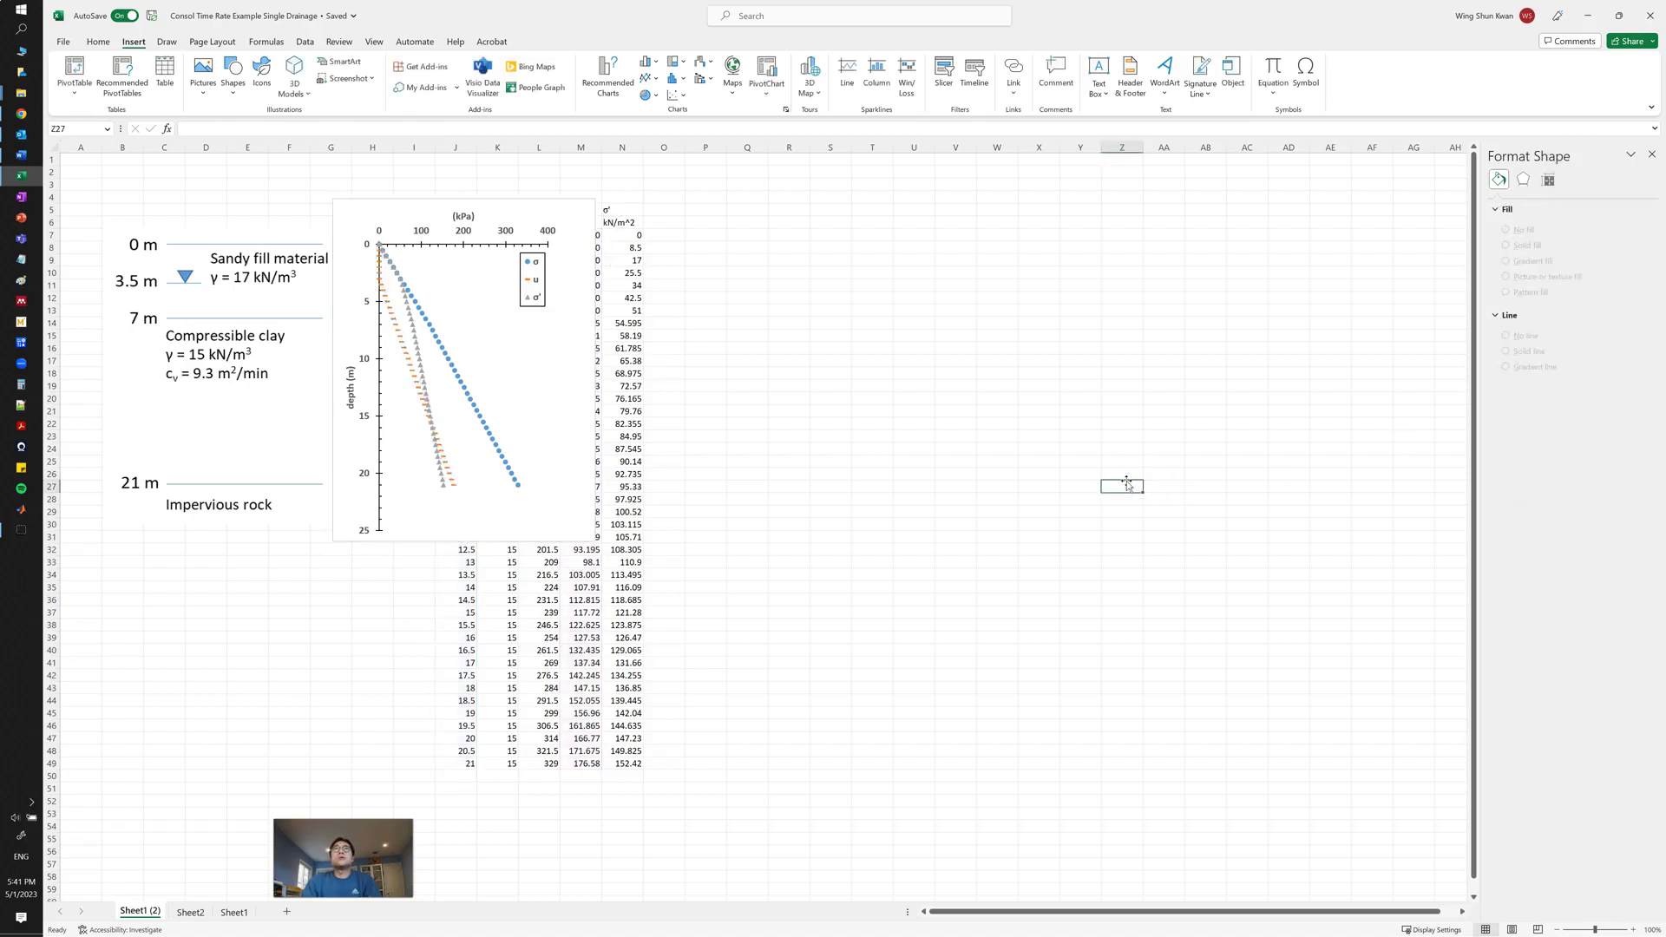